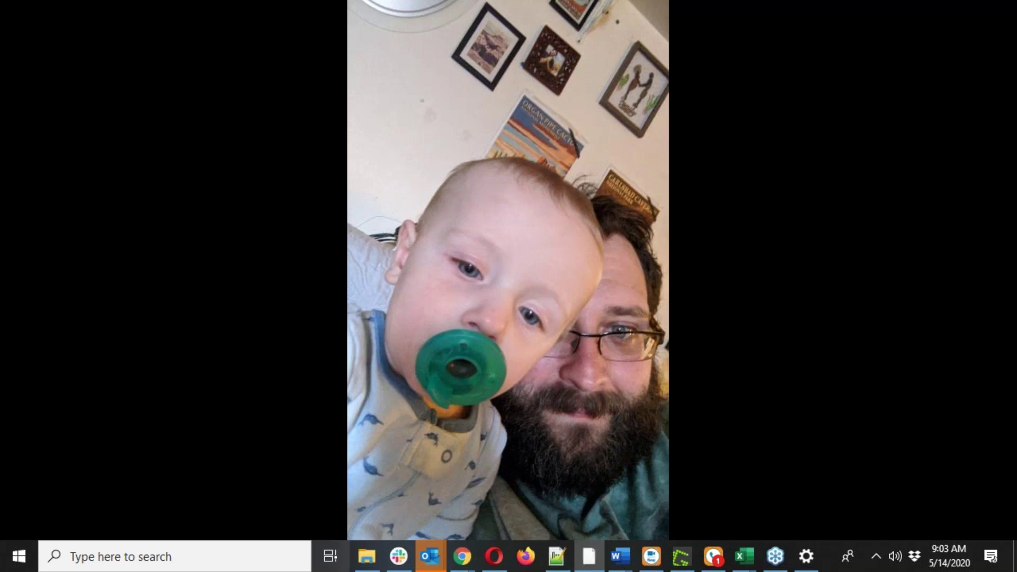
# Bring the RealNex MarketPlace listings browser window to the front from its Chrome taskbar preview.
pyautogui.moveTo(467, 562)
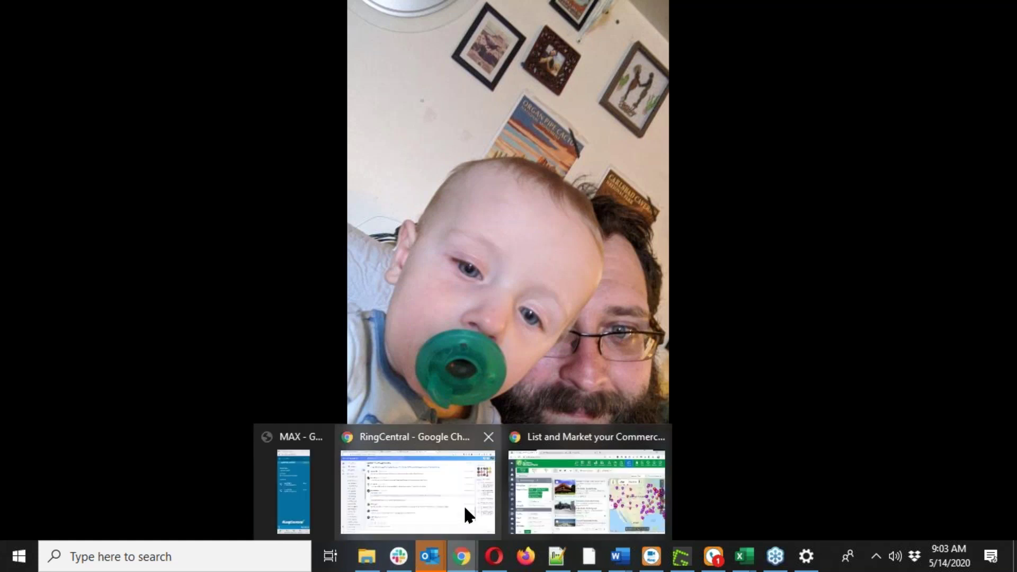
pyautogui.click(580, 504)
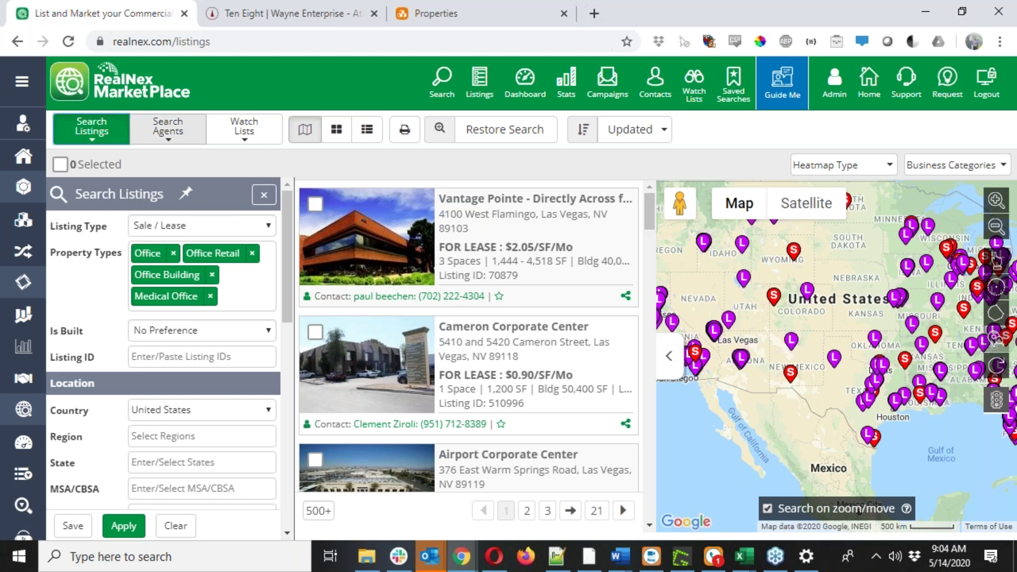
# Expand the left sidebar so its section names show next to the icons.
pyautogui.click(23, 100)
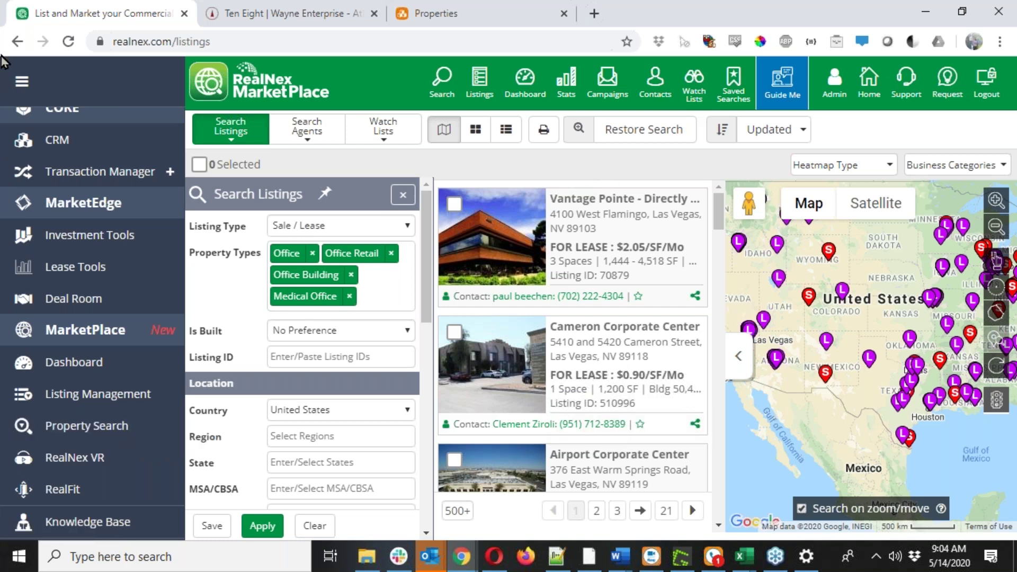
# Keep Sale / Lease and remove Medical Office and Office Retail, leaving Office and Office Building.
pyautogui.click(23, 80)
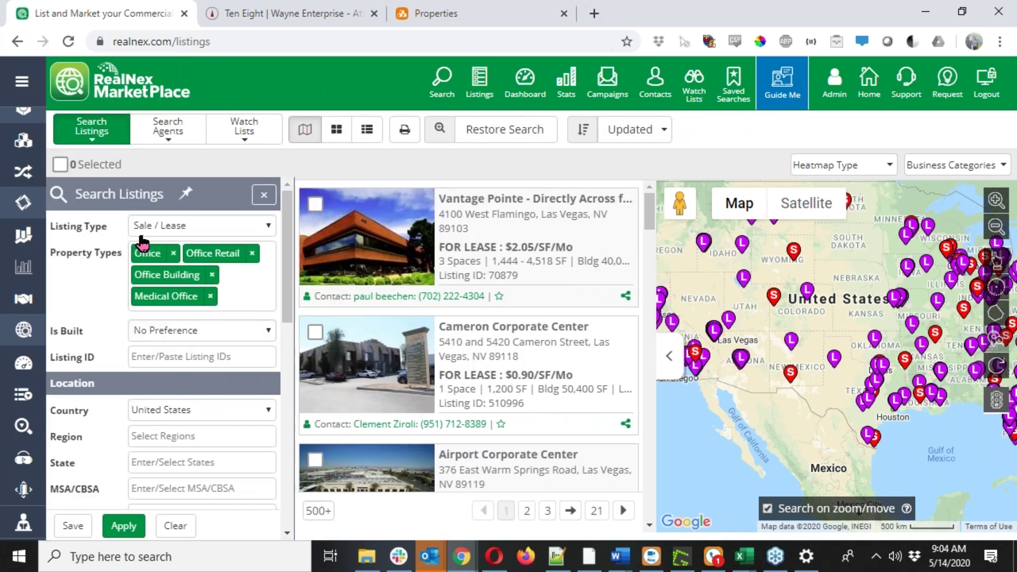
pyautogui.click(155, 232)
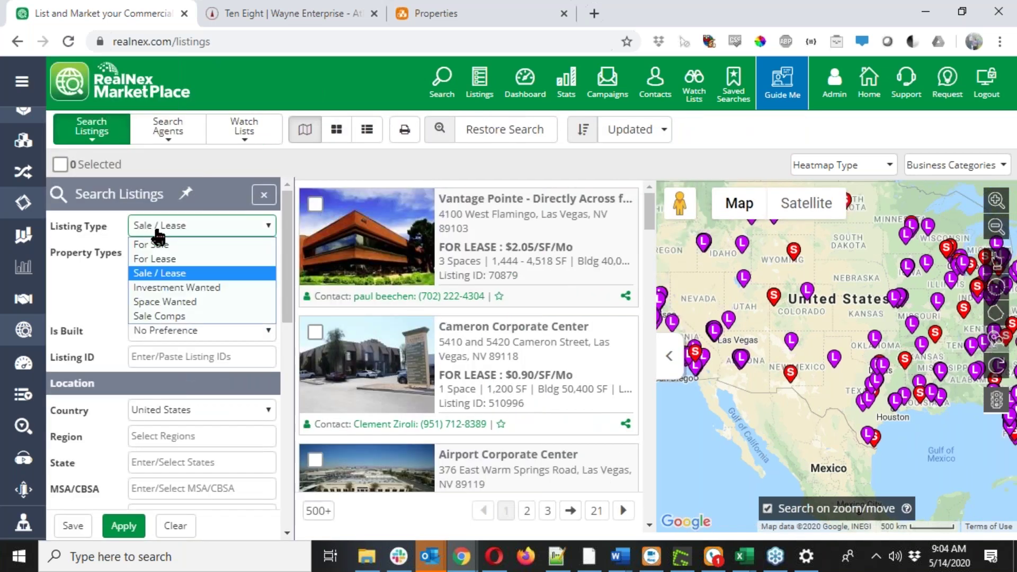
pyautogui.click(186, 274)
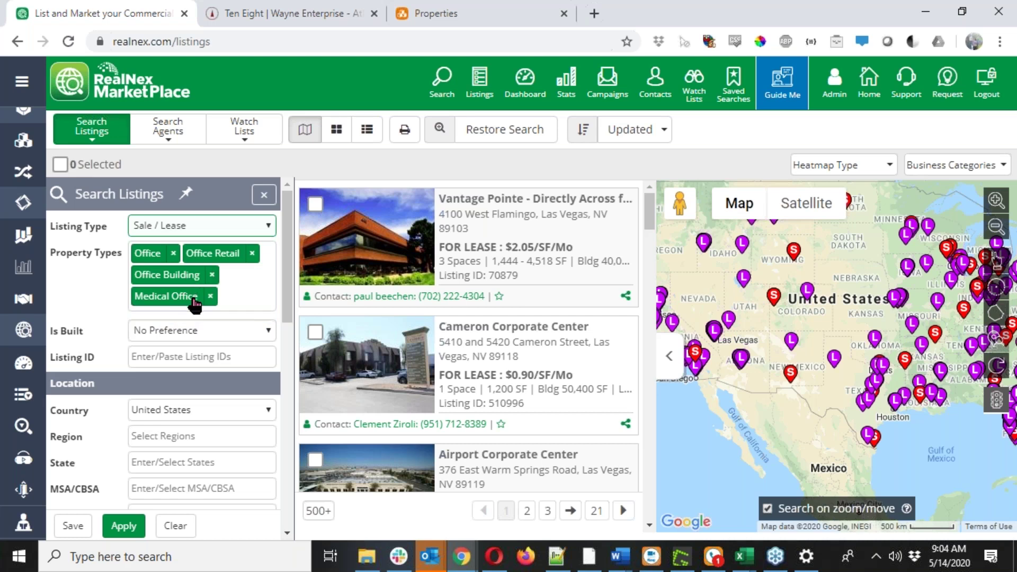
pyautogui.click(210, 296)
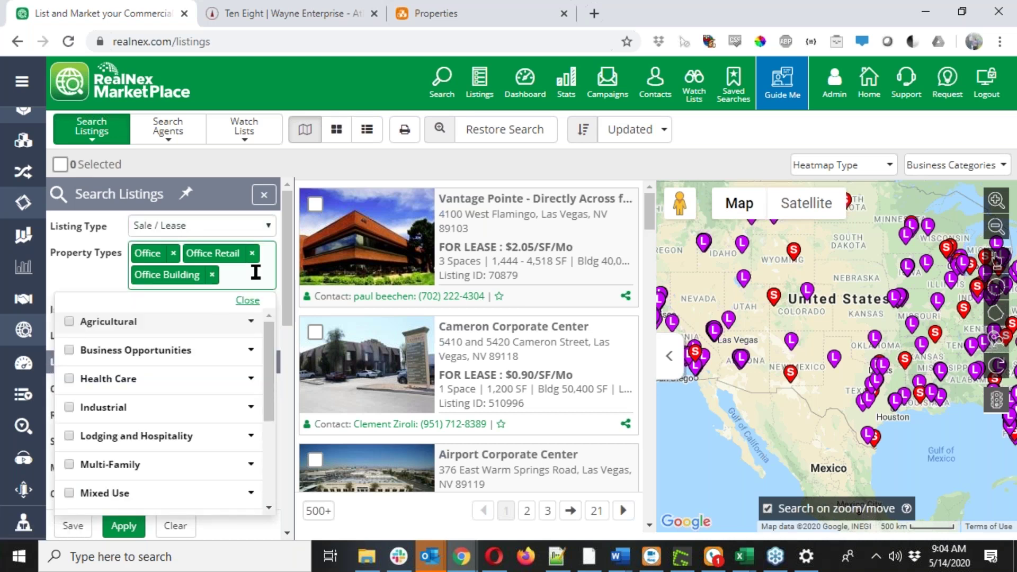
pyautogui.click(252, 254)
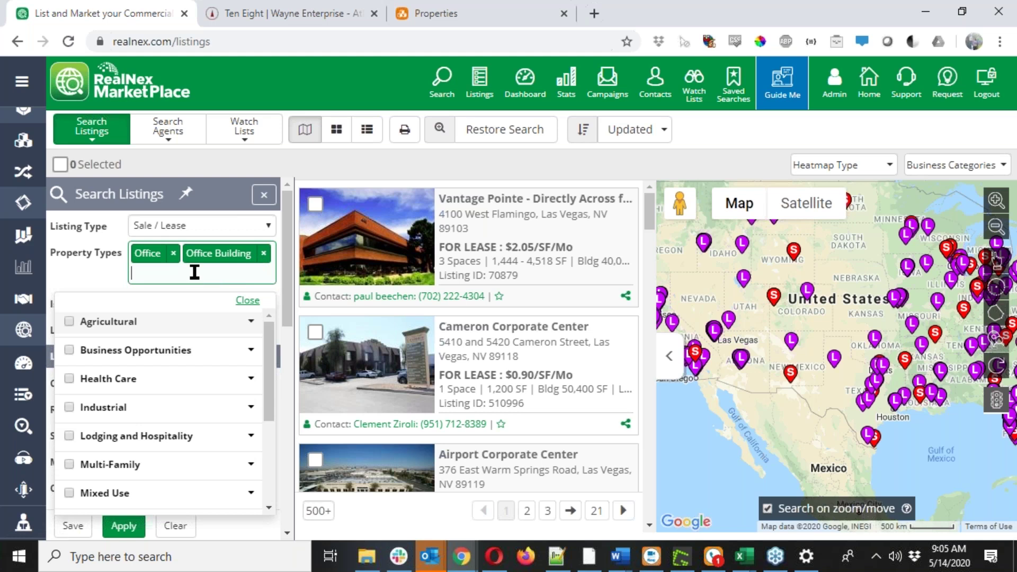
pyautogui.click(253, 301)
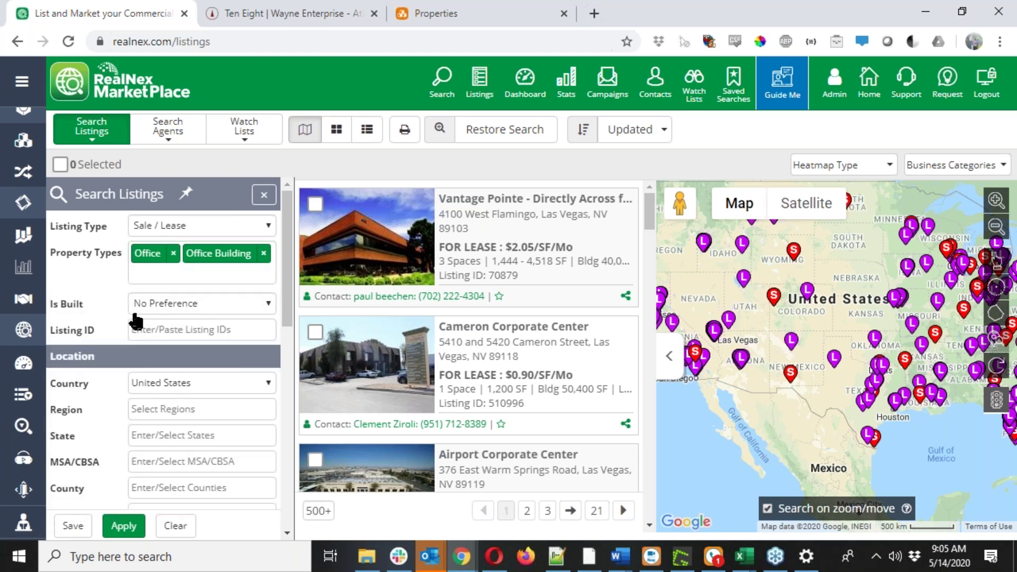
# Set the City filter to Las Vegas, NV.
pyautogui.scroll(-3, 139, 469)
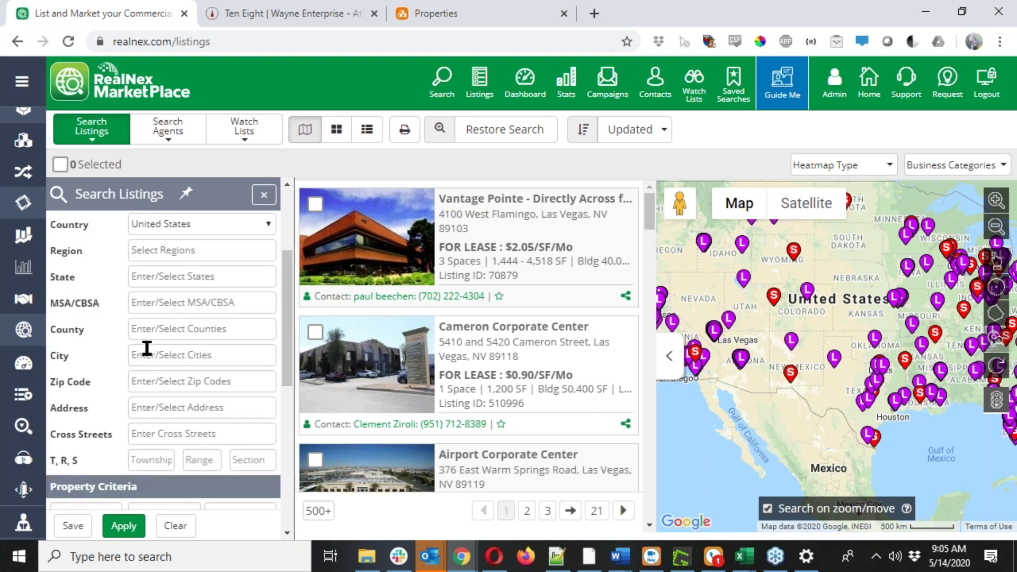
pyautogui.click(161, 358)
pyautogui.write('Las')
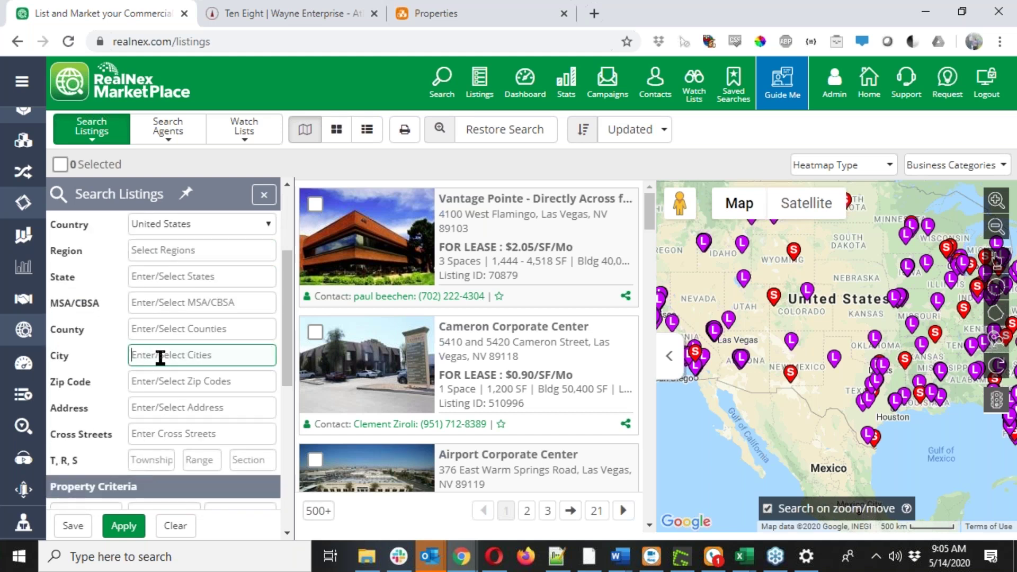
pyautogui.write(' Vegas')
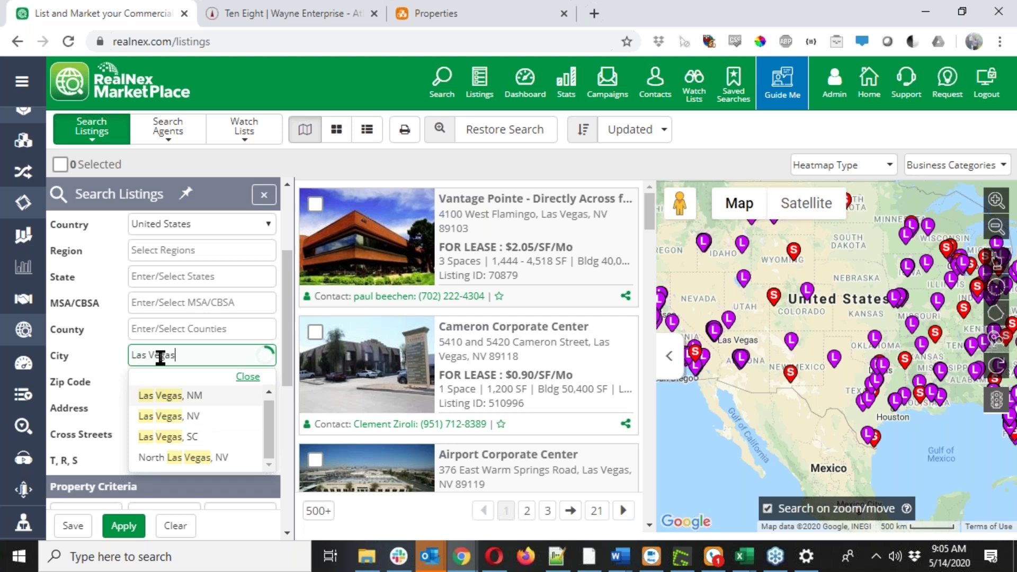
pyautogui.click(196, 422)
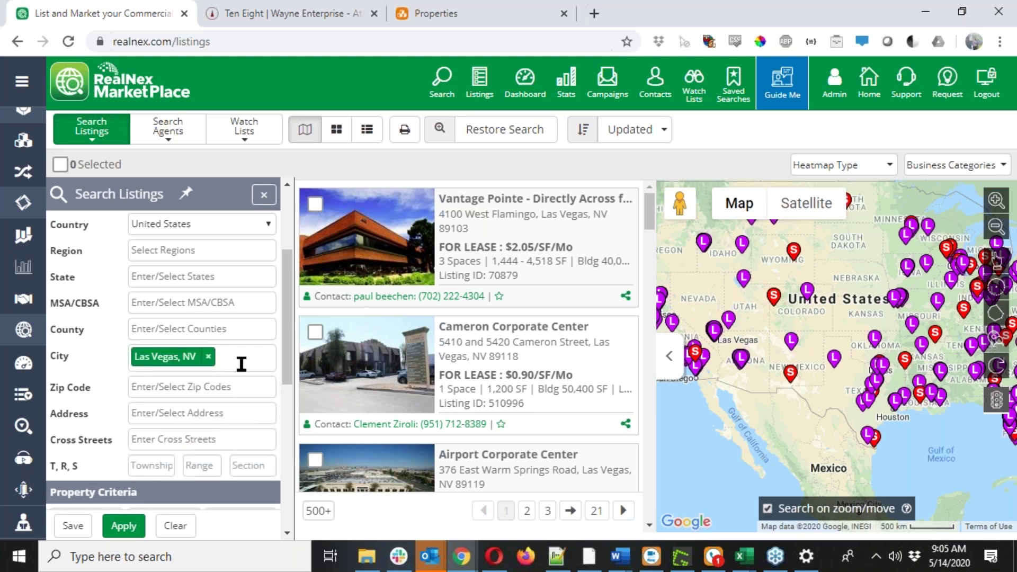
pyautogui.scroll(-3, 241, 364)
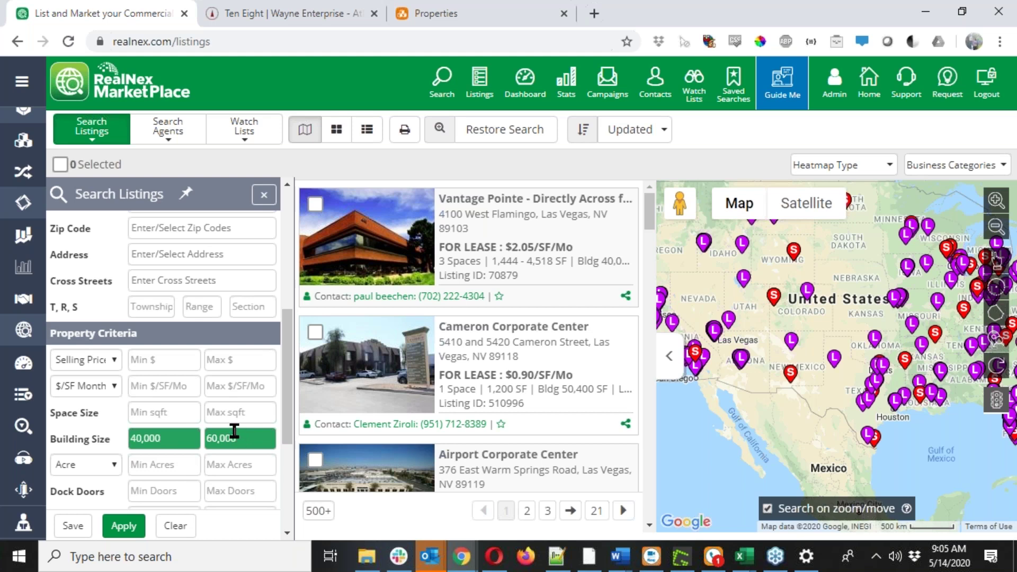
pyautogui.scroll(-3, 228, 433)
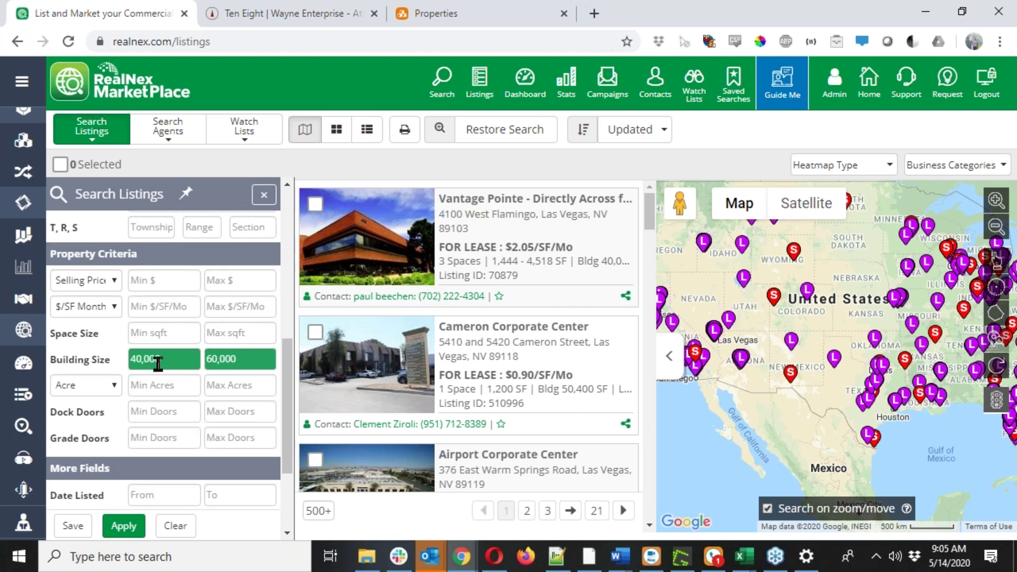
# Apply the filters to return 70 Las Vegas office listings.
pyautogui.scroll(-2, 169, 384)
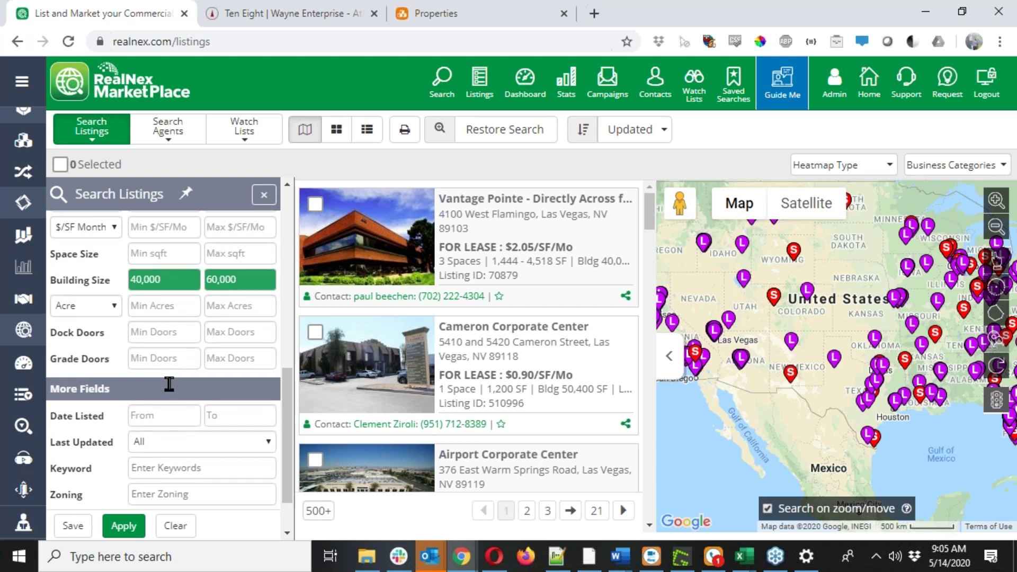
pyautogui.scroll(2, 168, 384)
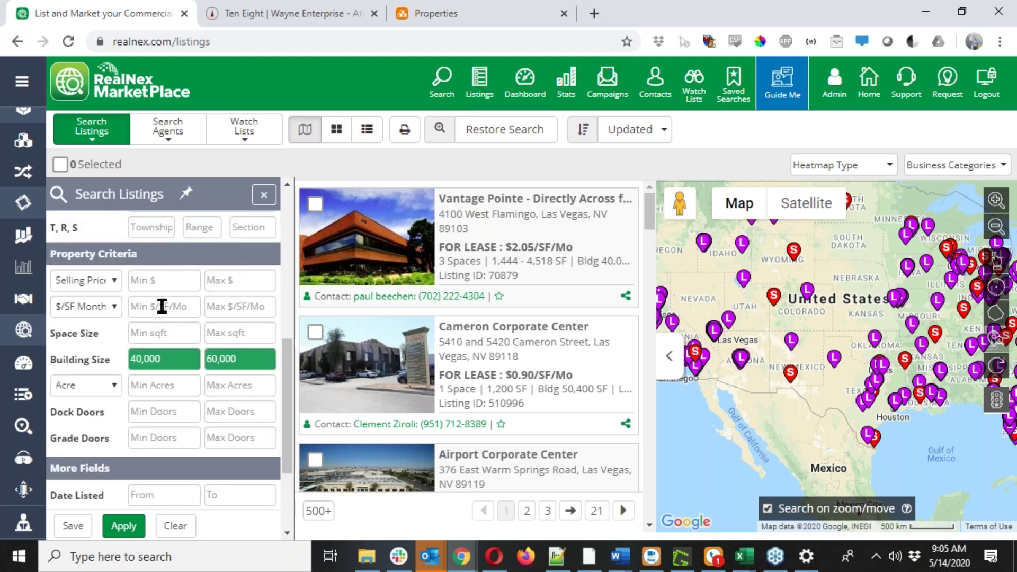
pyautogui.scroll(-3, 162, 308)
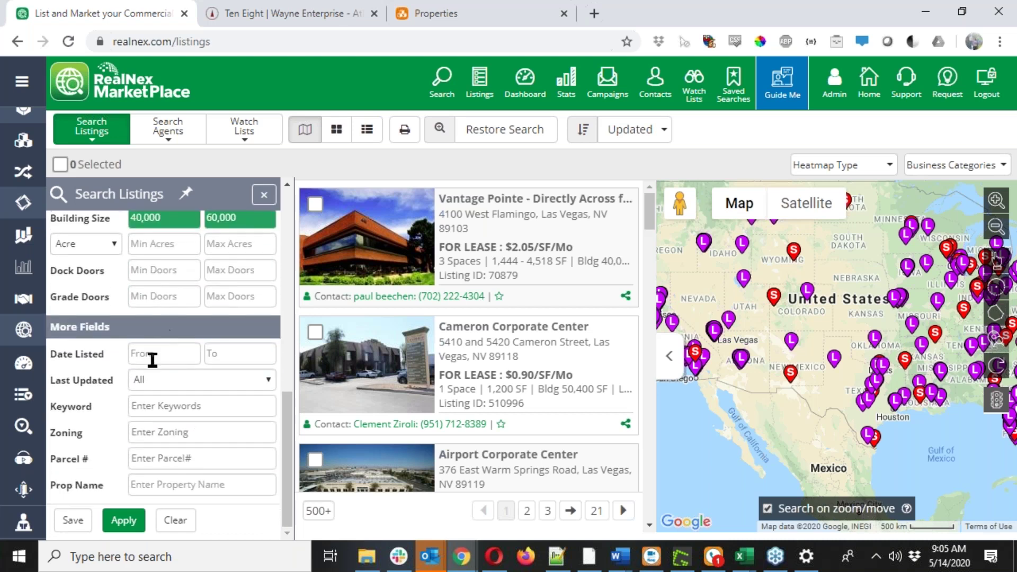
pyautogui.click(127, 529)
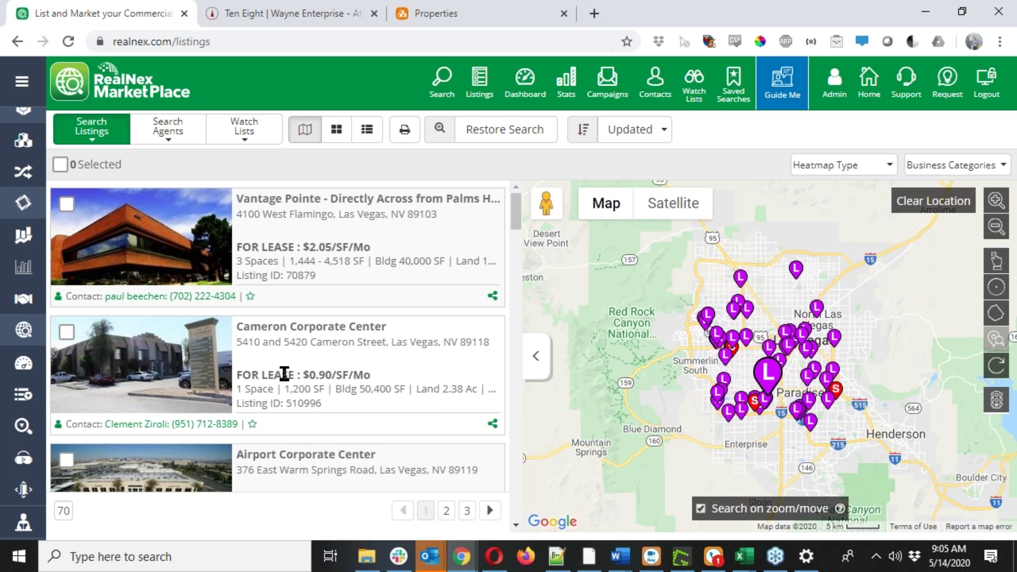
# Zoom the map closer into Las Vegas, narrowing the results to 66 listings.
pyautogui.scroll(-1, 284, 373)
pyautogui.scroll(-7, 285, 373)
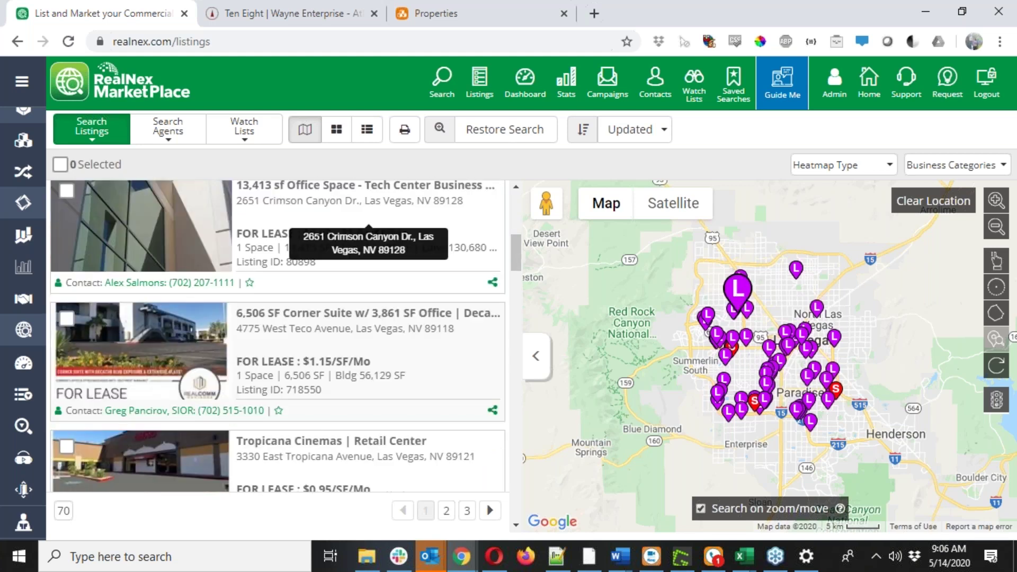
pyautogui.scroll(-9, 275, 371)
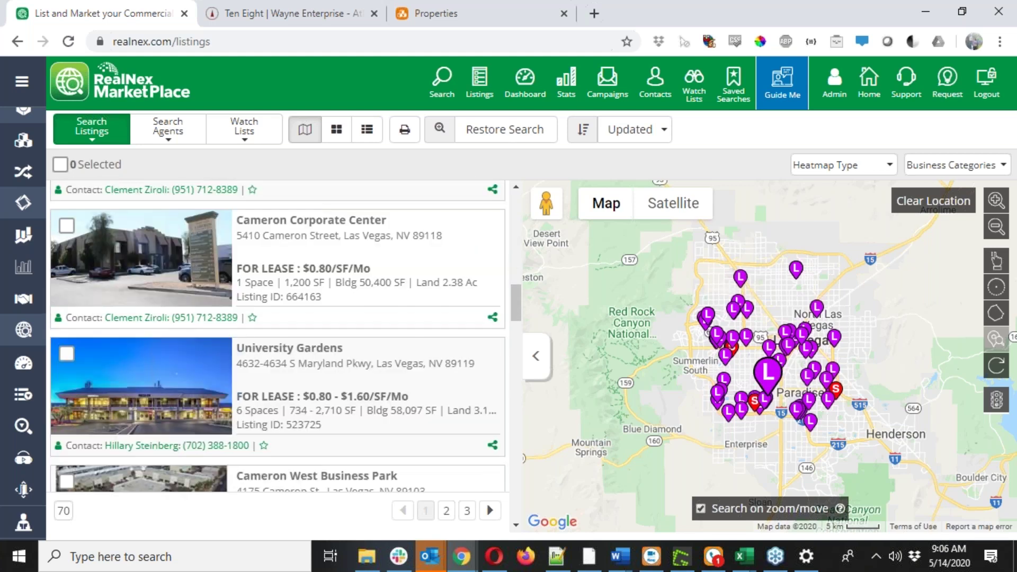
pyautogui.scroll(-12, 276, 371)
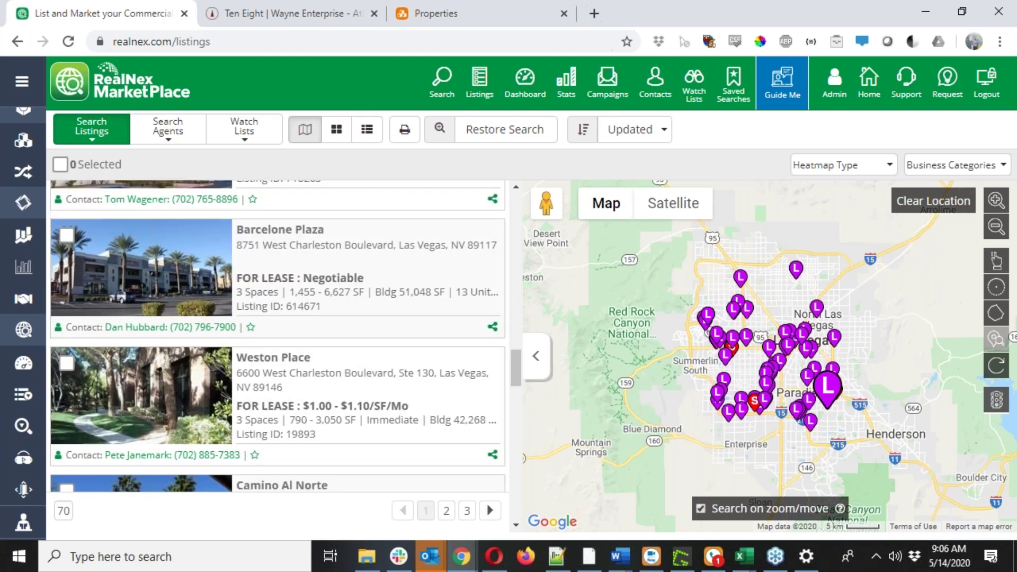
pyautogui.scroll(-3, 275, 371)
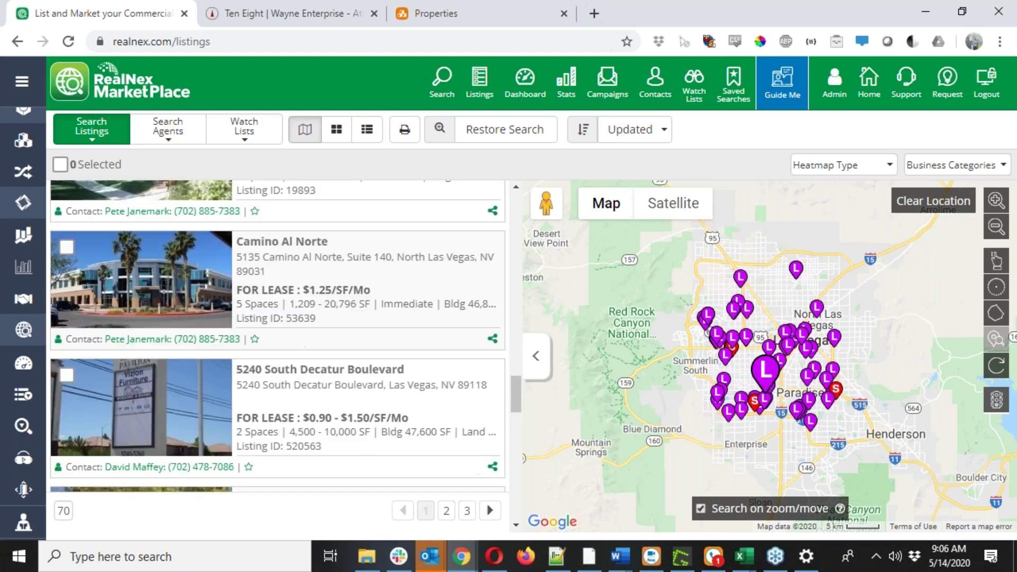
pyautogui.scroll(-12, 282, 377)
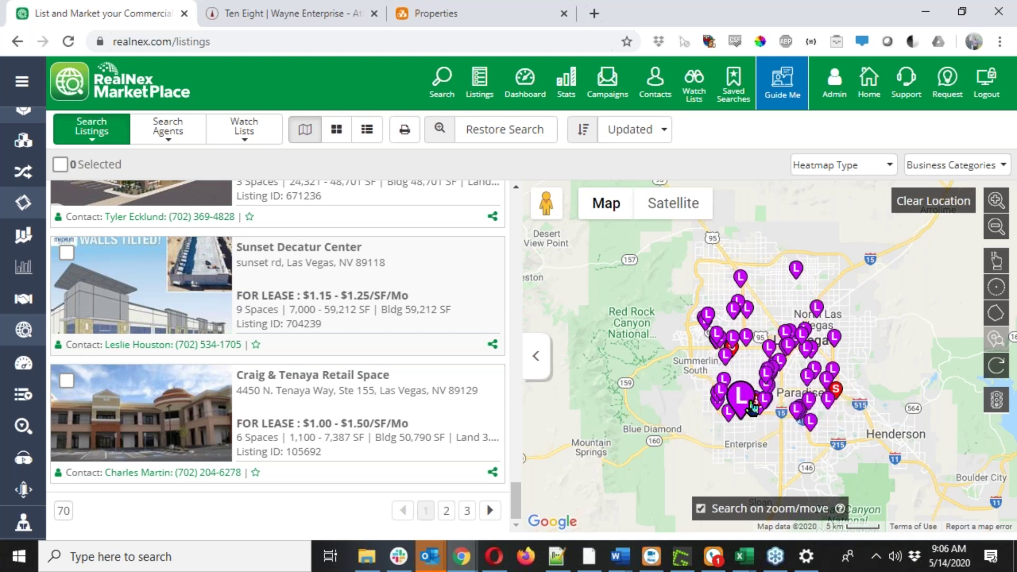
pyautogui.scroll(1, 752, 407)
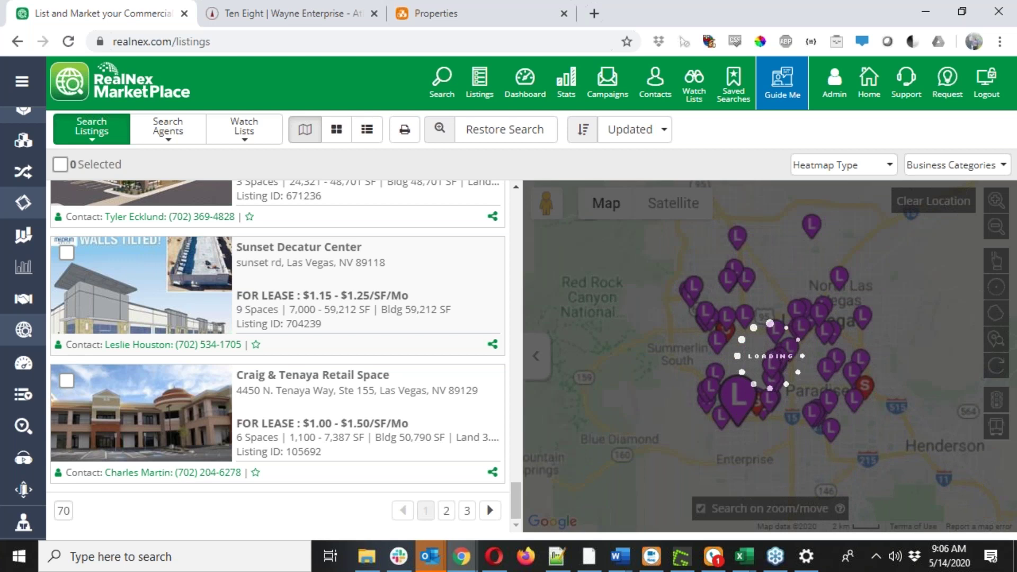
pyautogui.scroll(1, 748, 402)
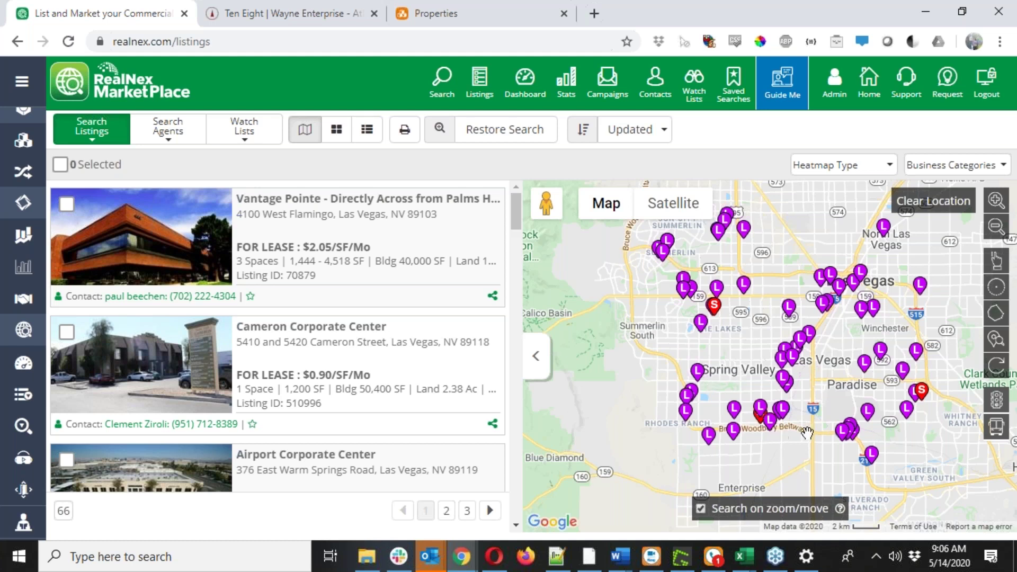
# Pan and zoom the map until Spring Valley, Las Vegas and Paradise fill the view, showing 46 listings.
pyautogui.click(997, 318)
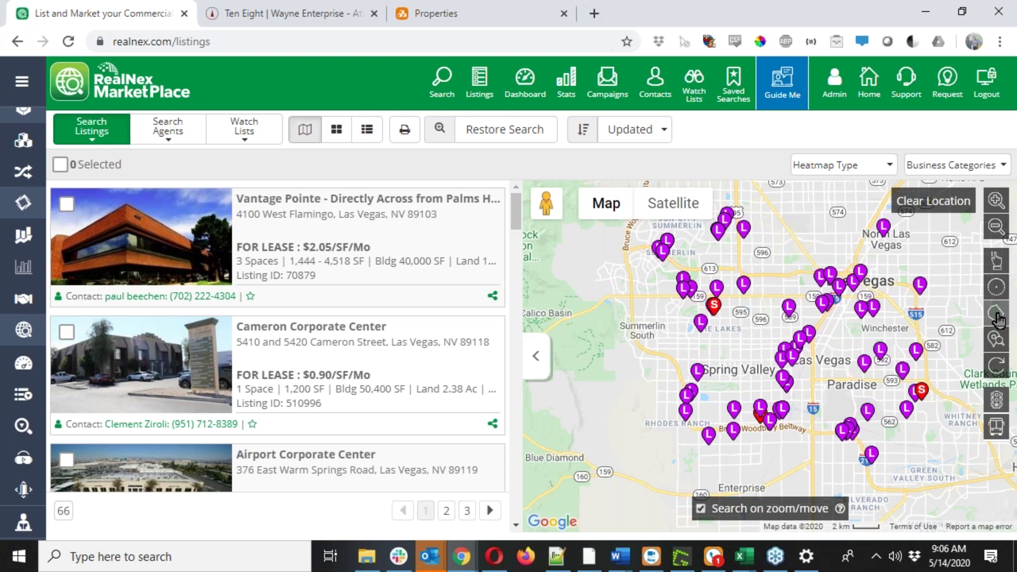
pyautogui.doubleClick(678, 361)
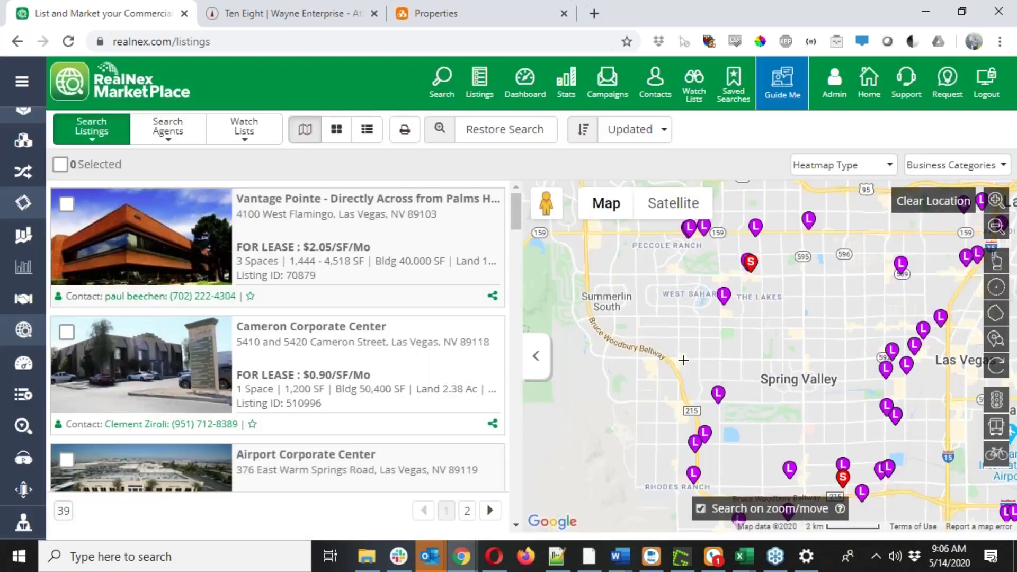
pyautogui.scroll(1, 679, 356)
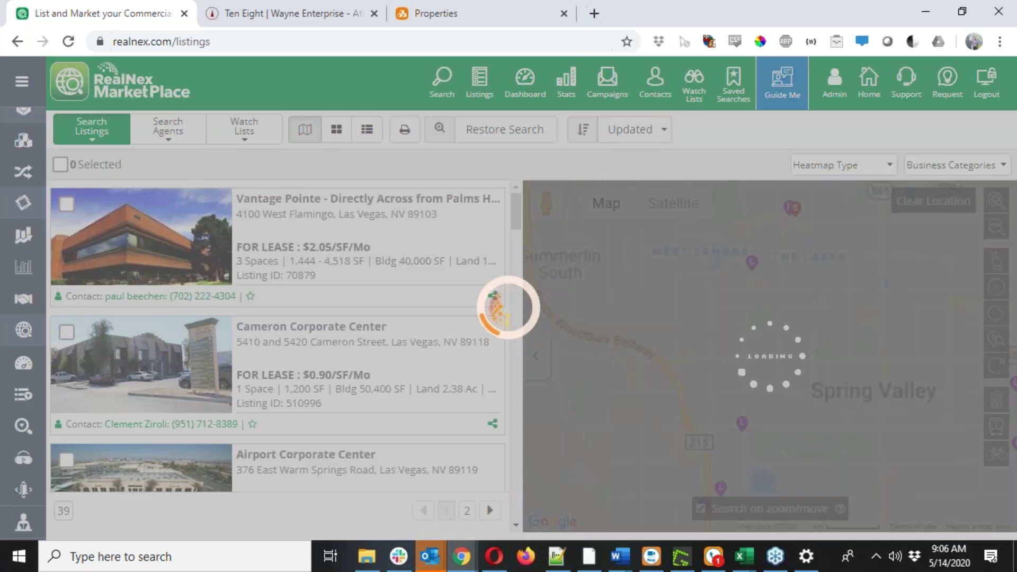
pyautogui.scroll(-1, 686, 355)
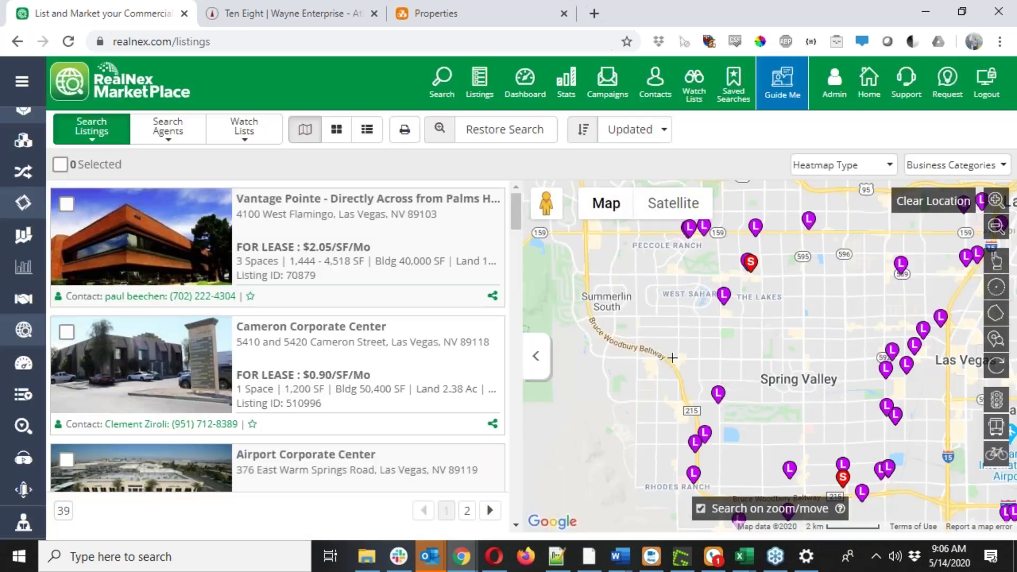
pyautogui.moveTo(672, 356); pyautogui.dragTo(766, 358)
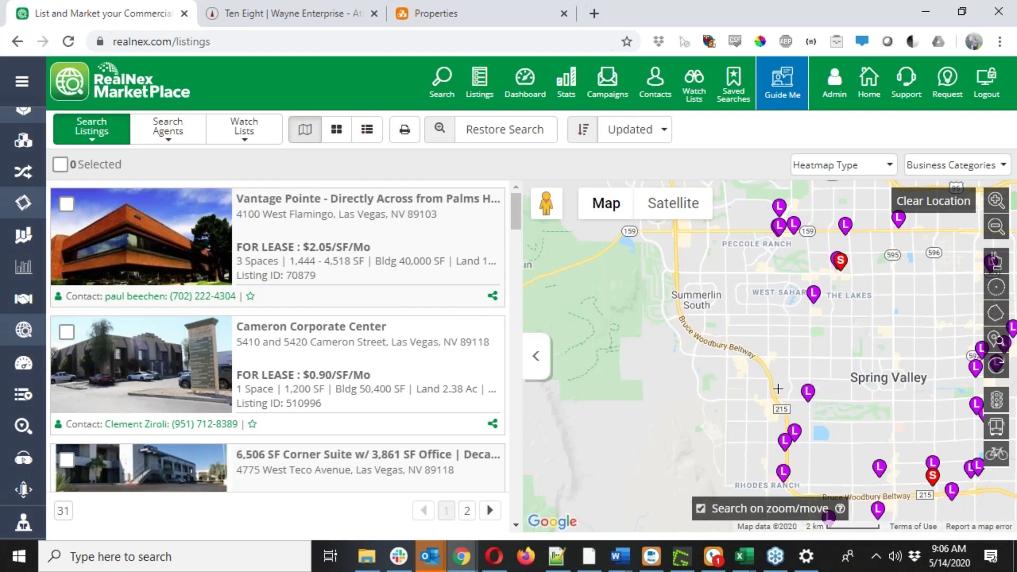
pyautogui.moveTo(761, 355); pyautogui.dragTo(685, 325)
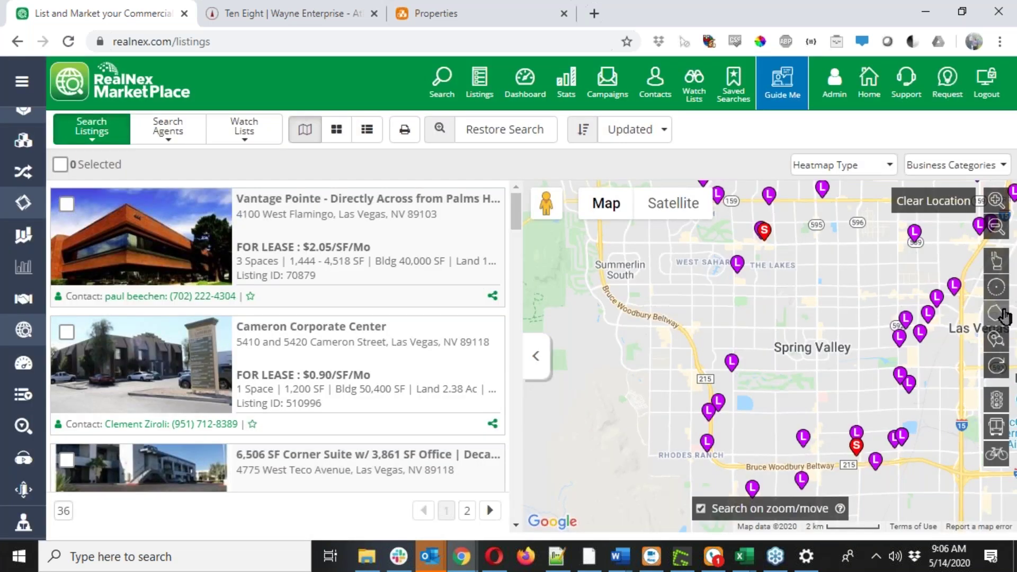
pyautogui.click(1003, 312)
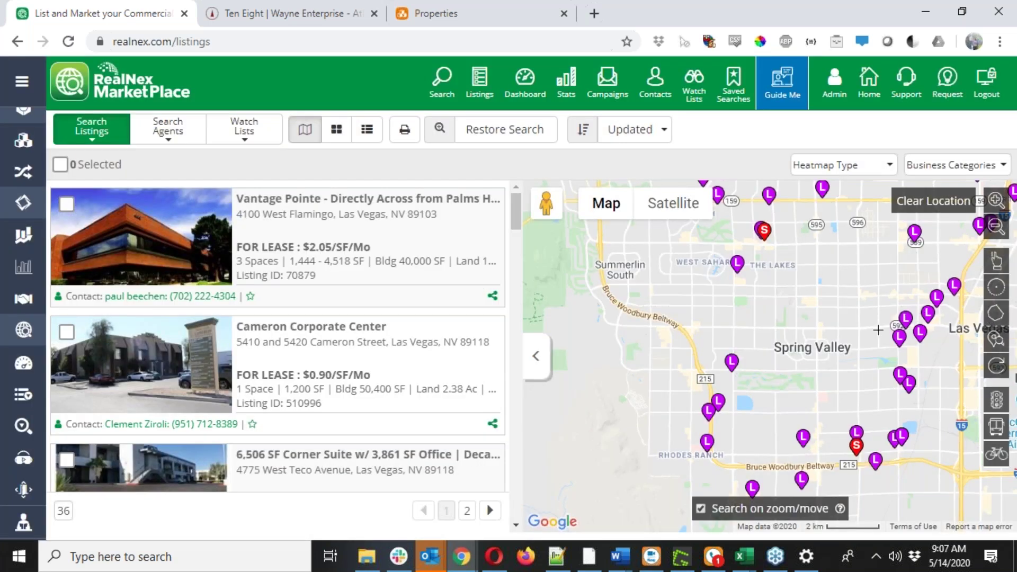
pyautogui.moveTo(878, 330); pyautogui.dragTo(761, 317)
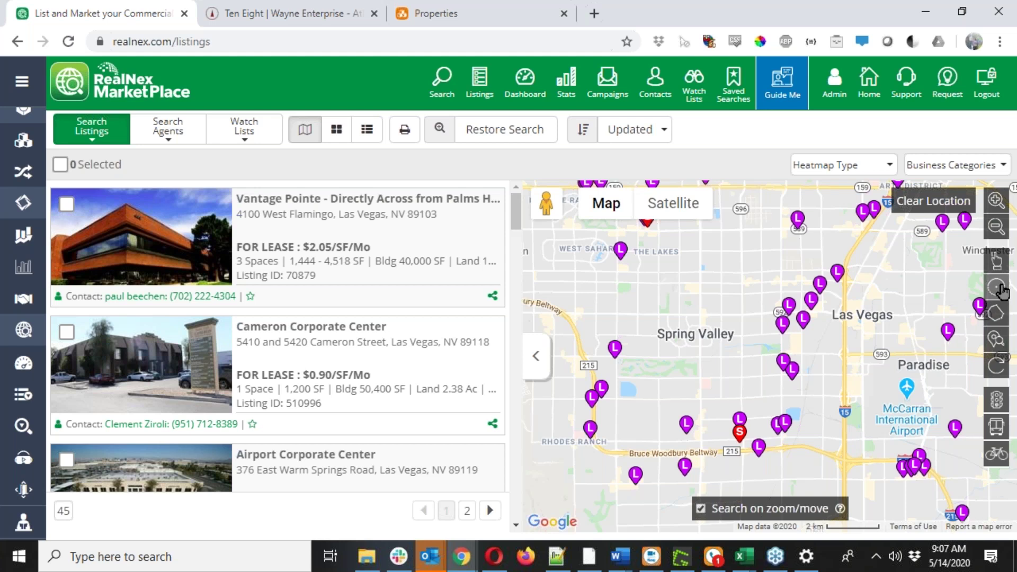
pyautogui.click(1000, 322)
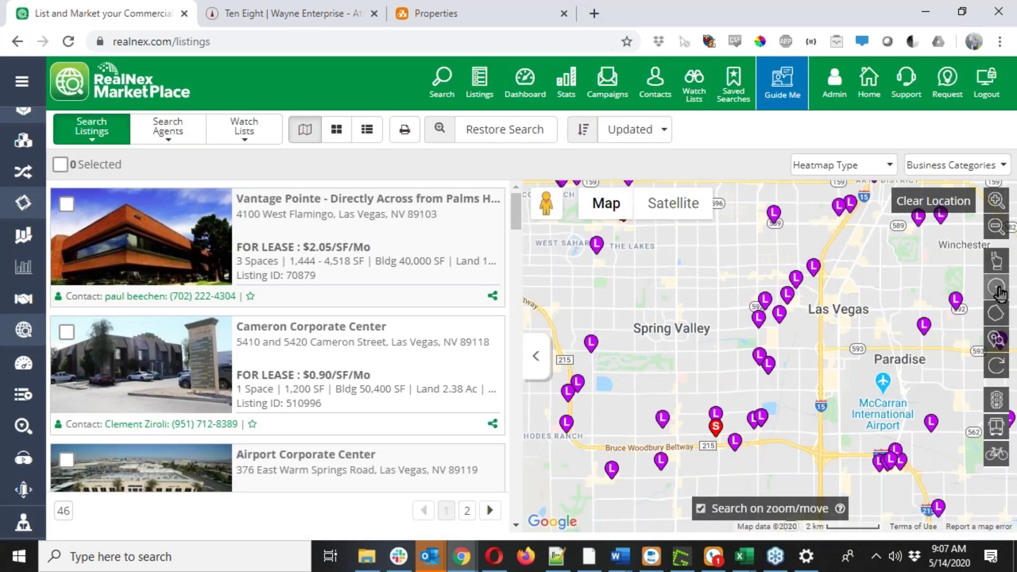
# Draw a search circle around Spring Valley and shrink its radius slightly, leaving 17 listings.
pyautogui.click(997, 289)
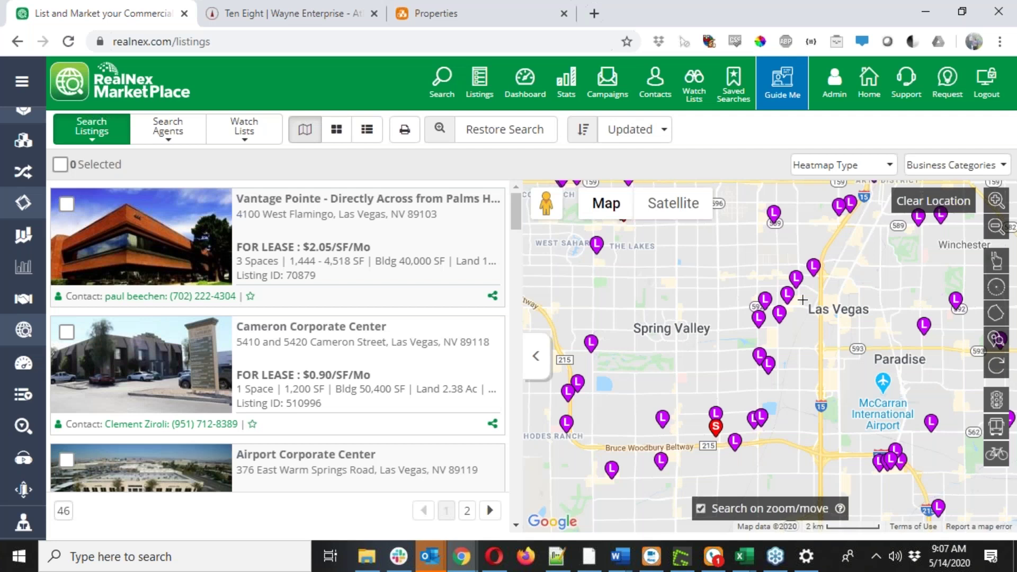
pyautogui.moveTo(703, 365); pyautogui.dragTo(819, 466)
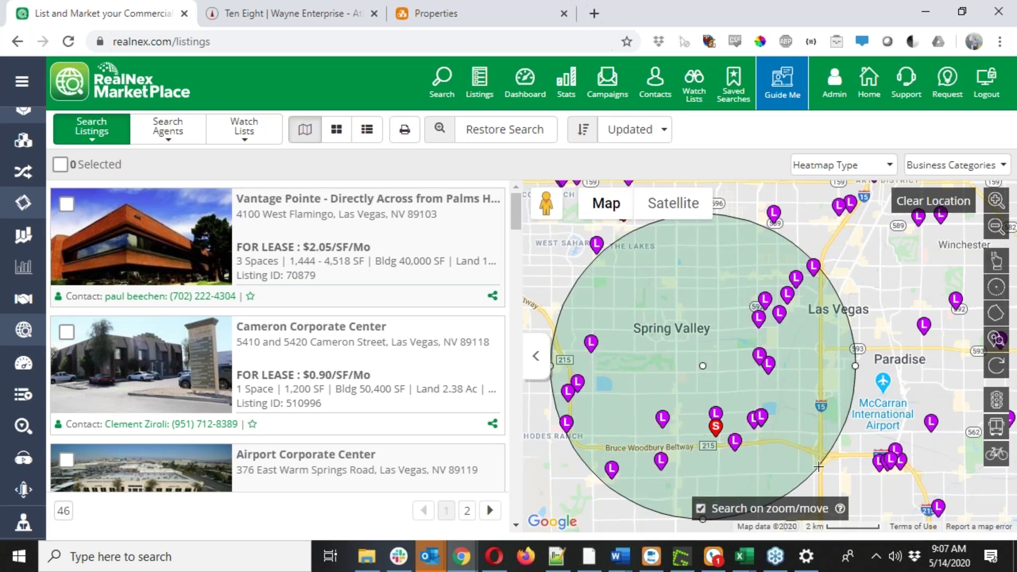
pyautogui.scroll(-1, 830, 381)
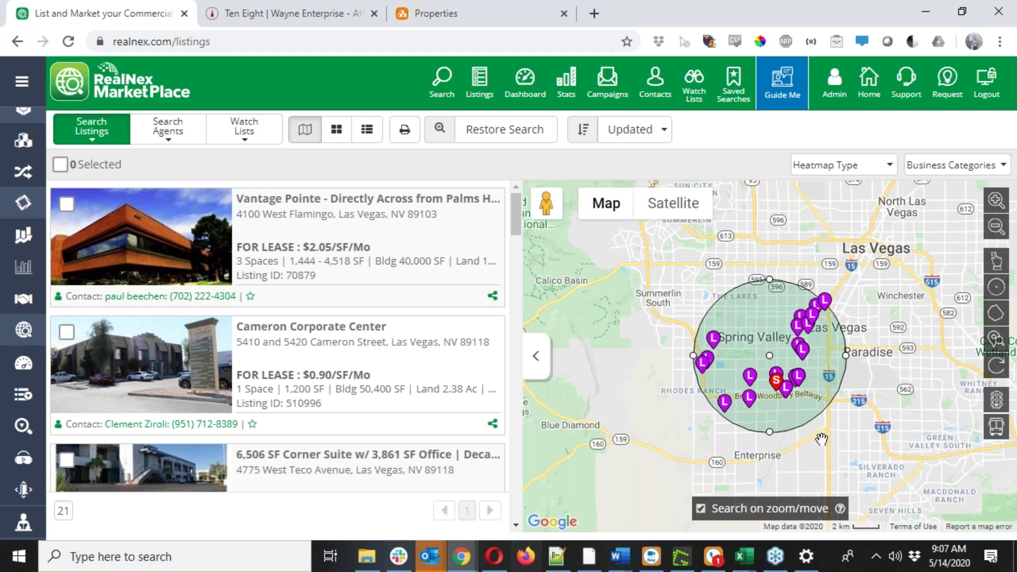
pyautogui.moveTo(771, 432); pyautogui.dragTo(771, 422)
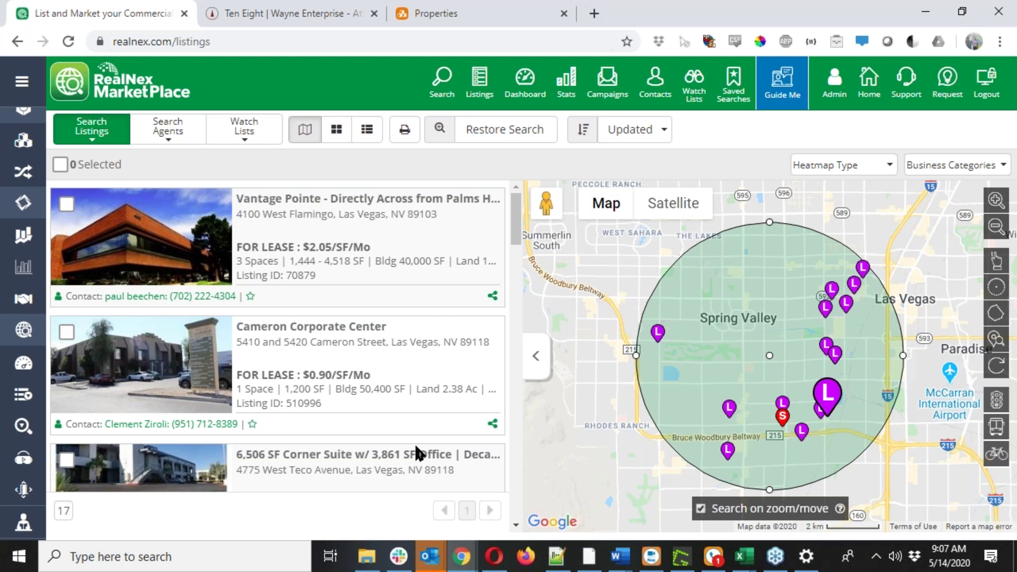
# Select all 17 listings in the circle-area results.
pyautogui.click(61, 166)
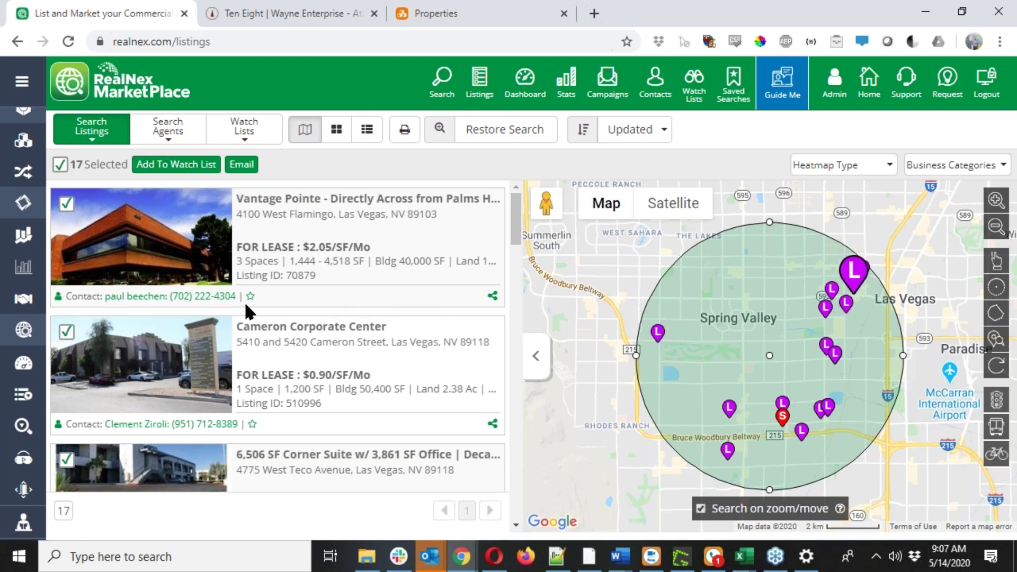
pyautogui.scroll(-1, 243, 300)
pyautogui.scroll(-12, 243, 300)
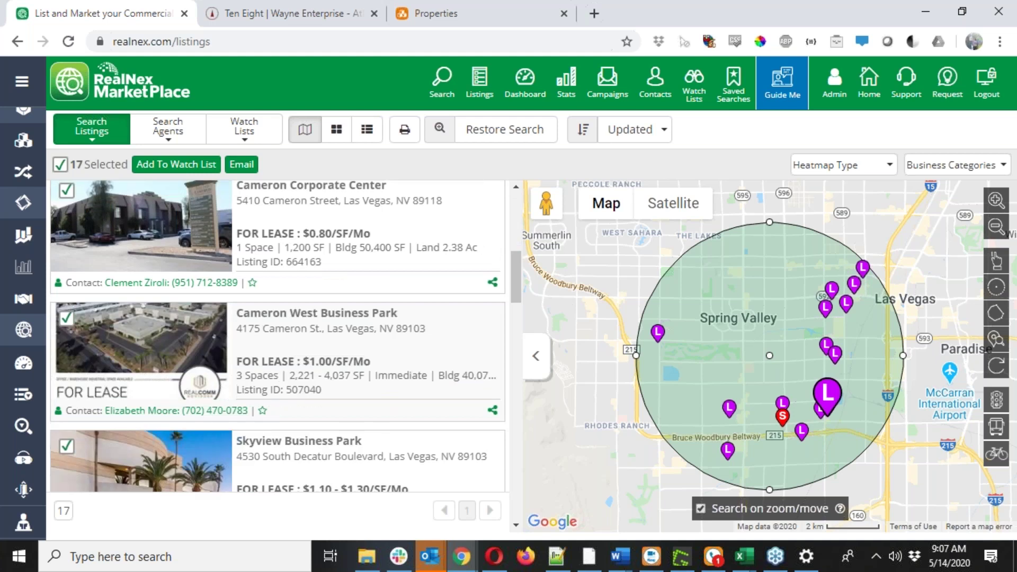
pyautogui.scroll(-5, 275, 339)
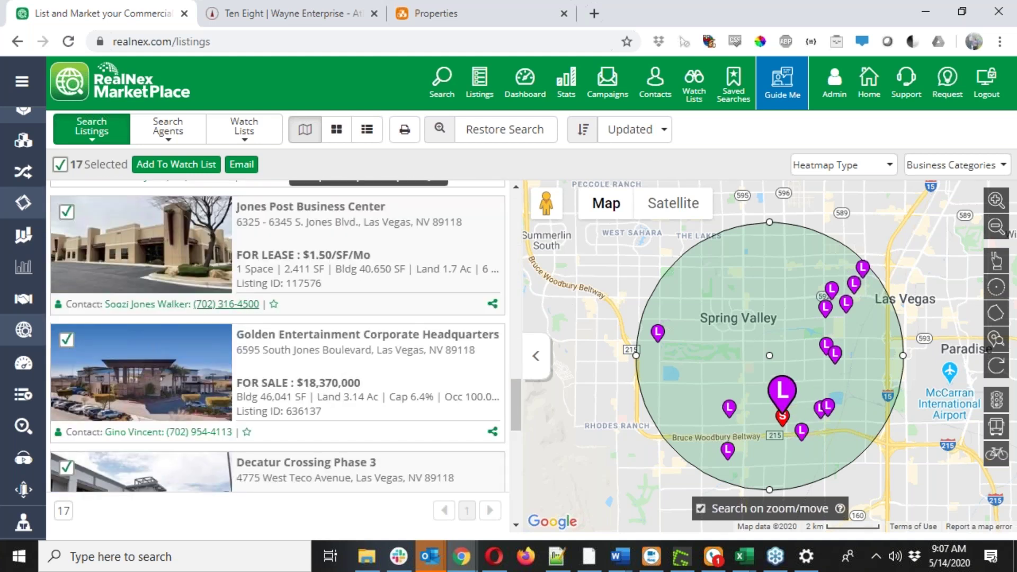
pyautogui.scroll(-3, 246, 326)
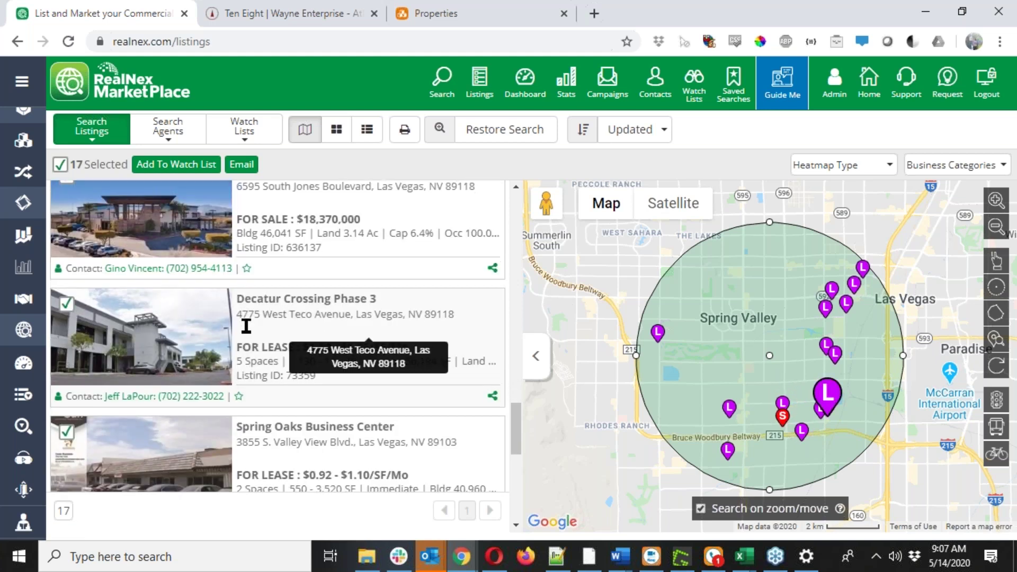
pyautogui.scroll(-1, 246, 326)
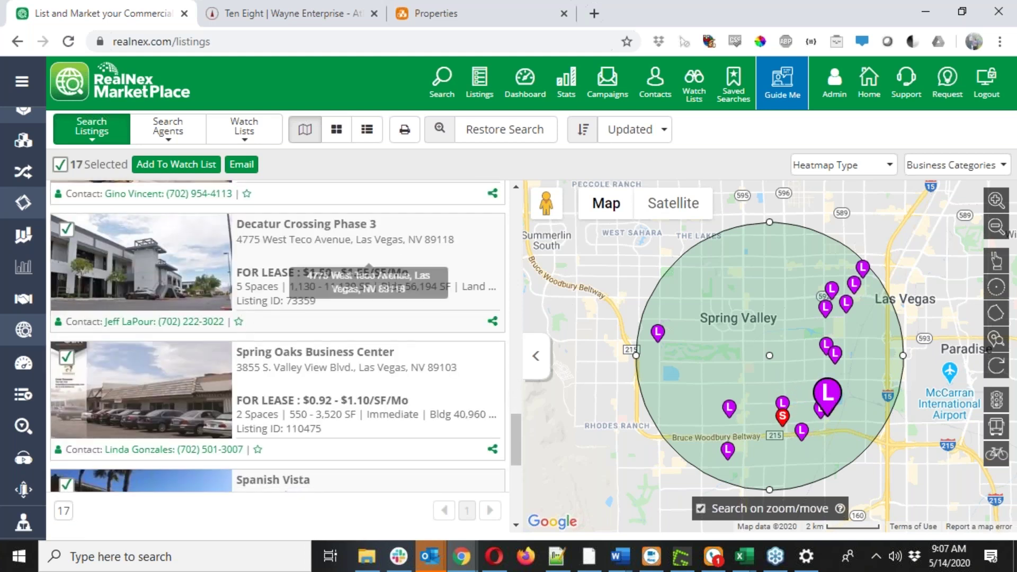
# Deselect Spring Oaks Business Center, leaving 16 listings selected.
pyautogui.click(66, 358)
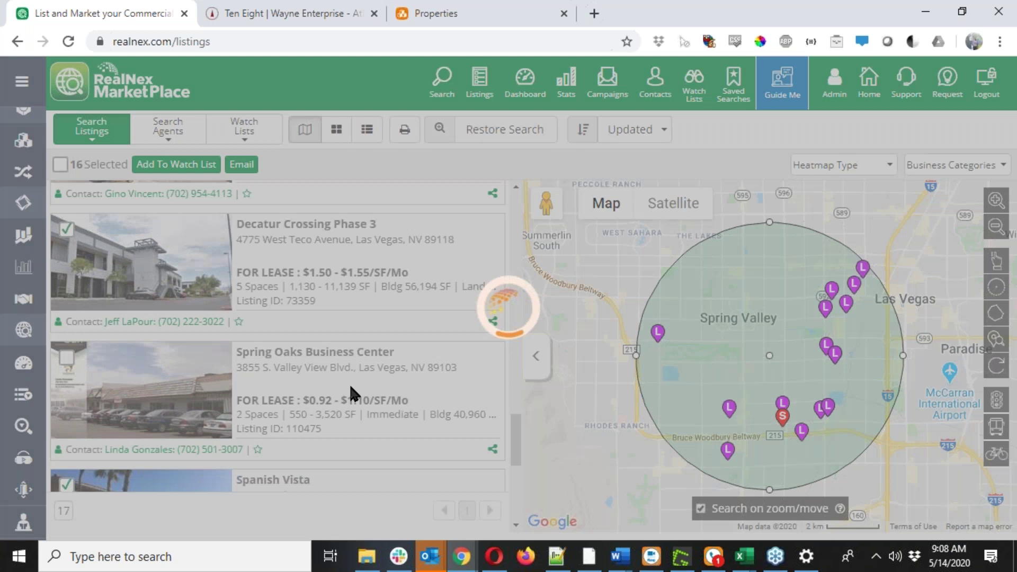
pyautogui.scroll(-3, 350, 389)
pyautogui.scroll(-3, 349, 390)
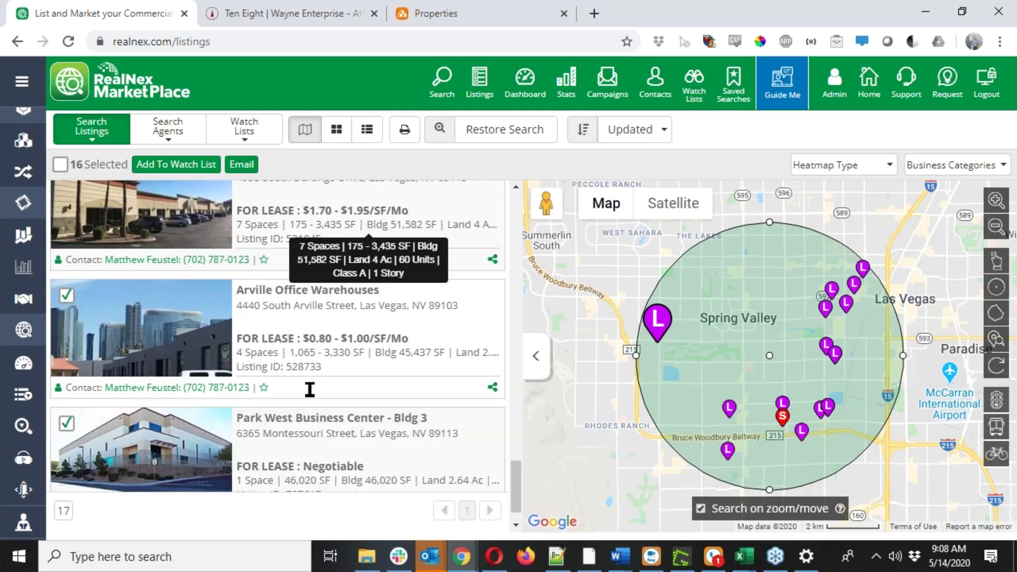
pyautogui.scroll(-1, 310, 390)
pyautogui.scroll(4, 371, 414)
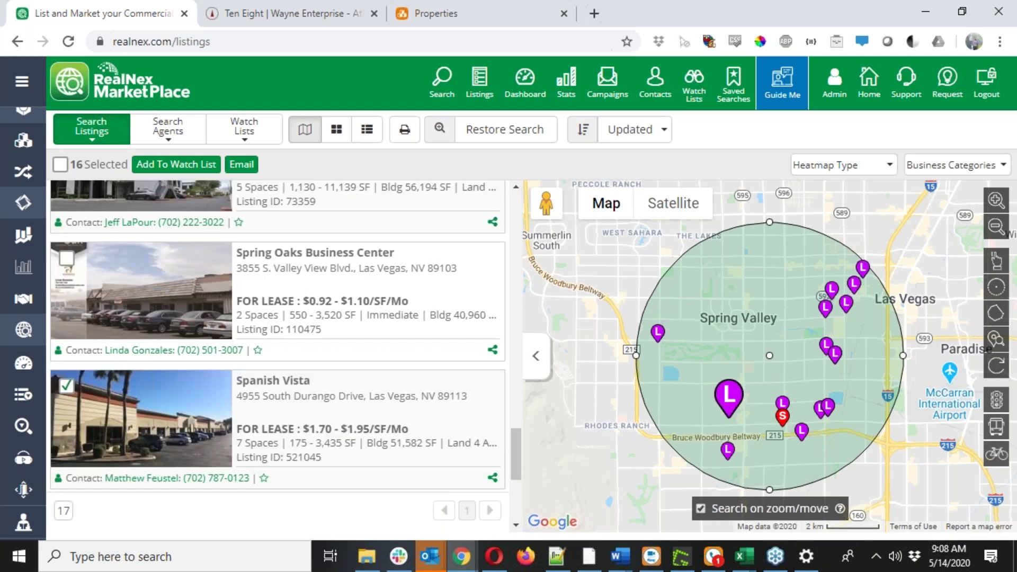
pyautogui.scroll(10, 276, 337)
pyautogui.scroll(1, 300, 392)
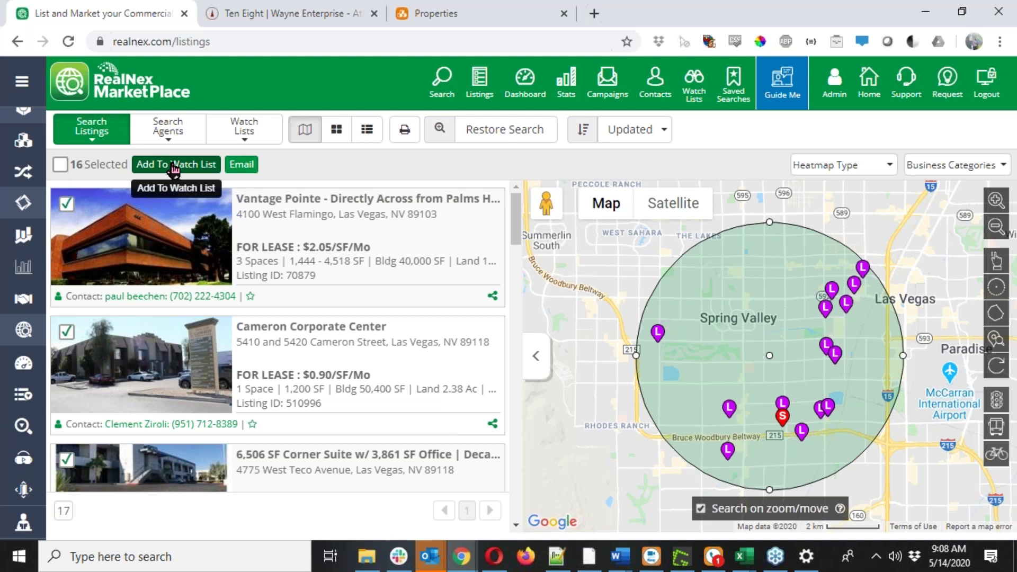
# Create a watch list named 'Wayne Enterprise' and add the 16 selected listings to it.
pyautogui.click(173, 167)
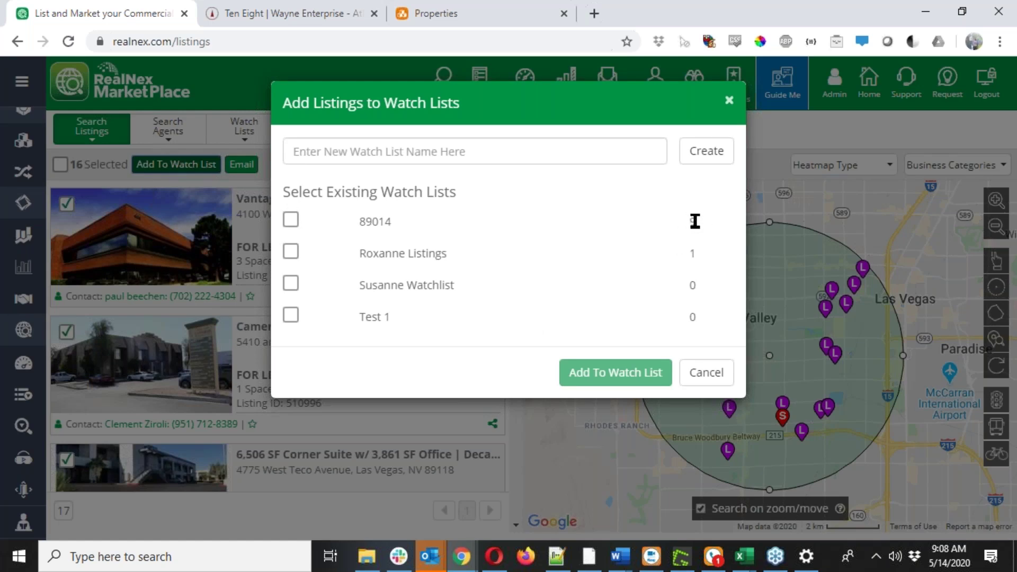
pyautogui.click(432, 157)
pyautogui.write('Wayne Enterprises')
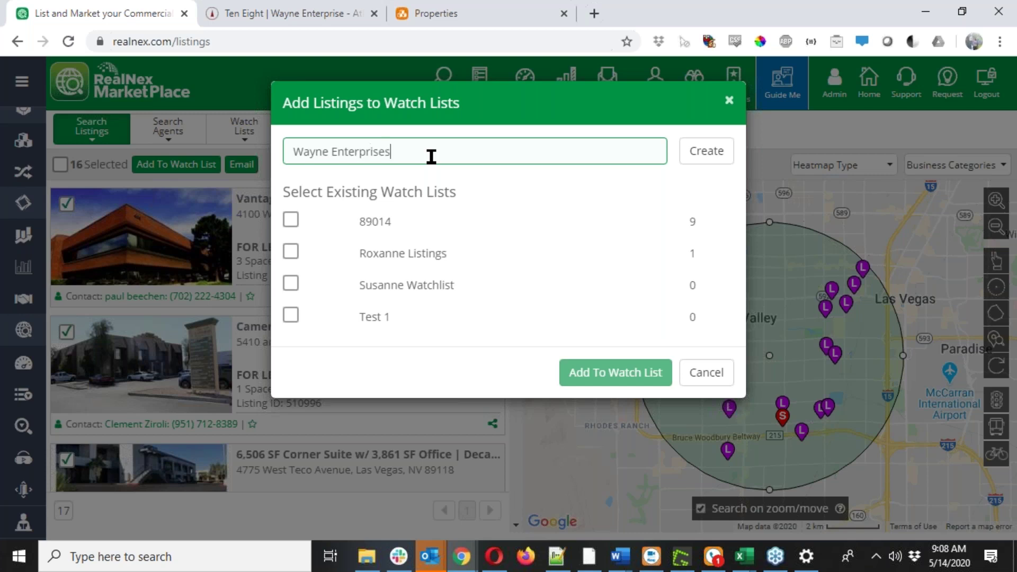
pyautogui.click(713, 157)
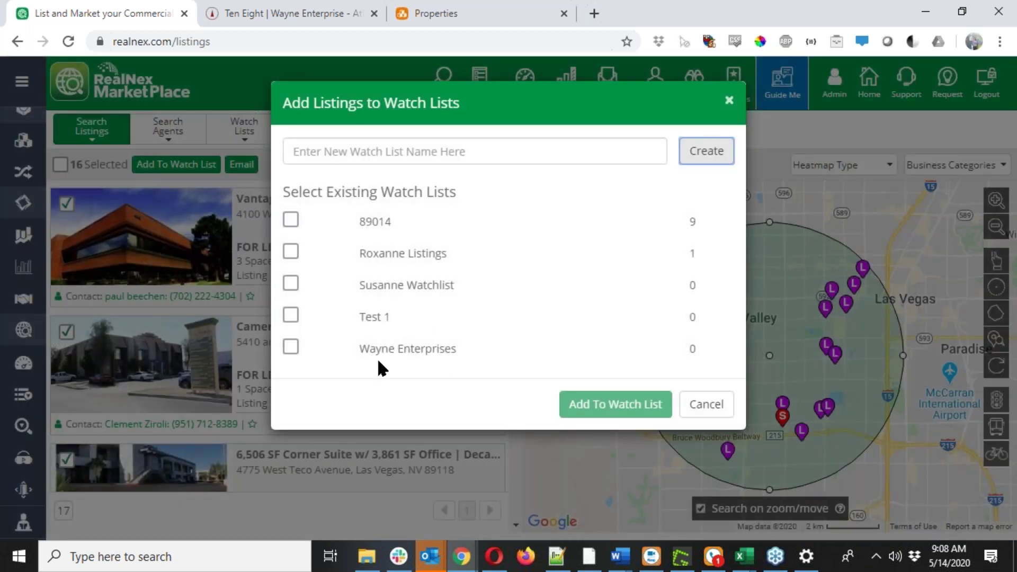
pyautogui.click(291, 348)
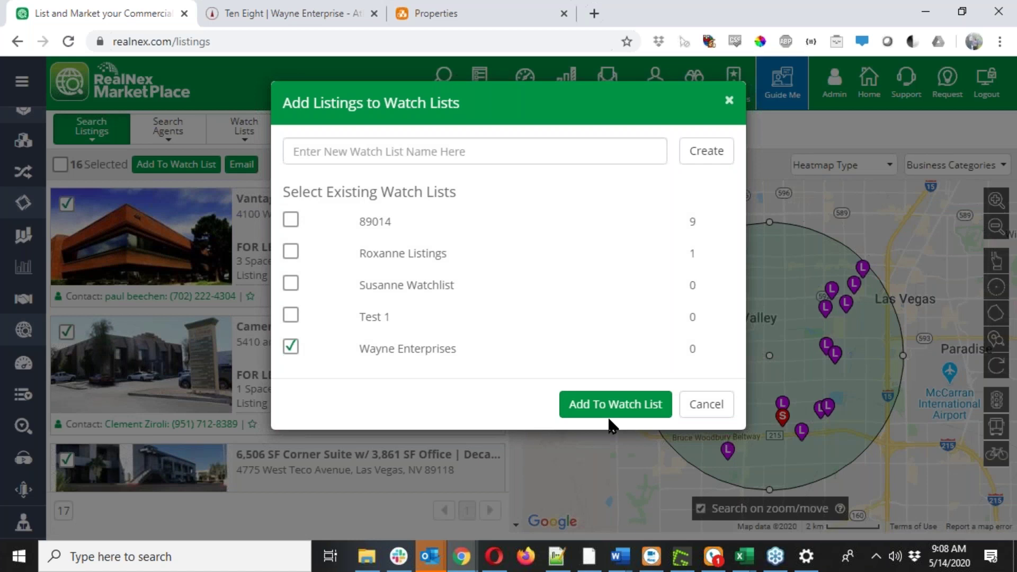
pyautogui.click(615, 404)
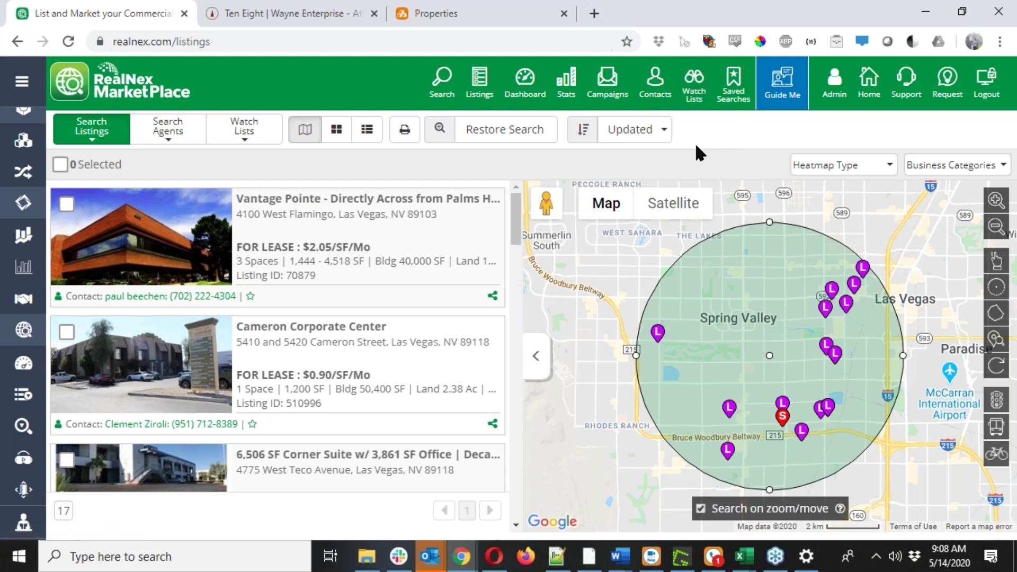
# Open the Wayne Enterprises watch list, select its first two listings, then go back and start its Share Watch List email.
pyautogui.click(692, 91)
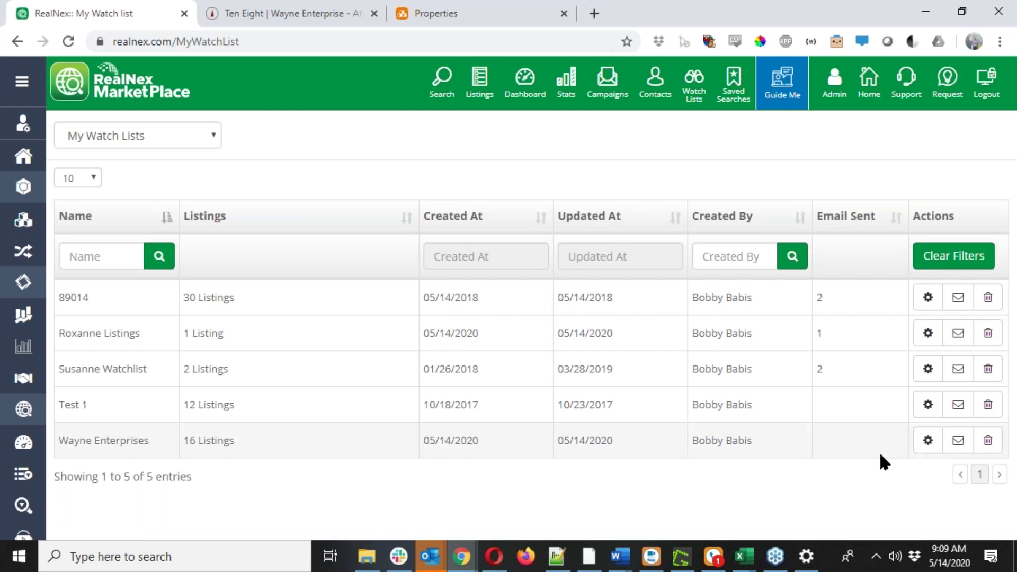
pyautogui.click(934, 446)
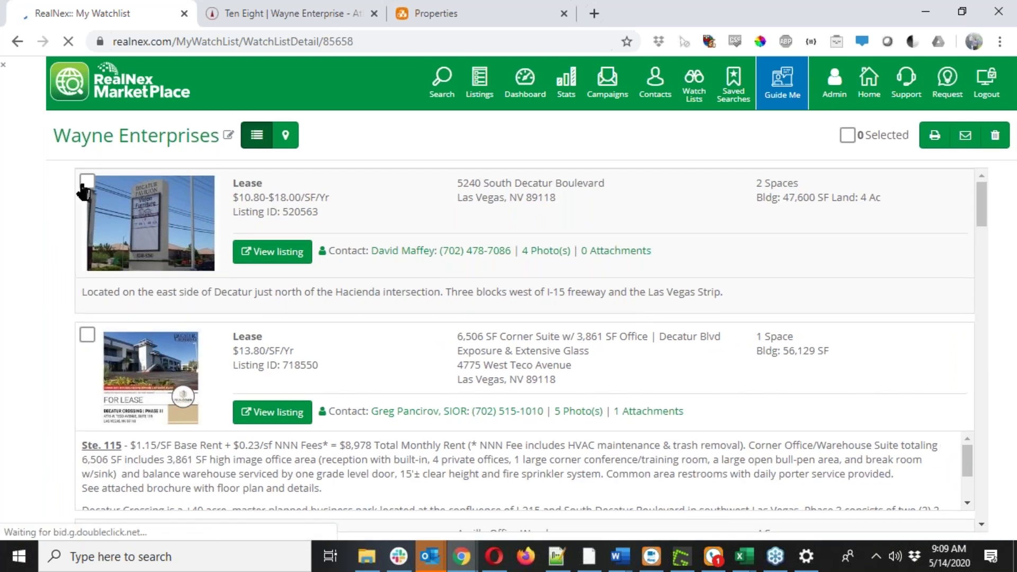
pyautogui.click(84, 183)
pyautogui.click(87, 335)
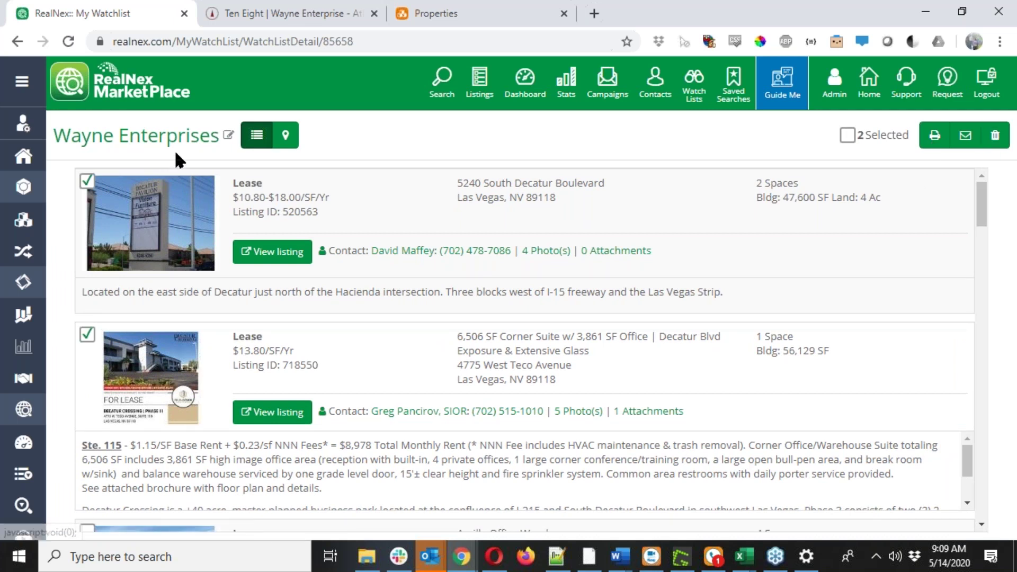
pyautogui.rightClick(194, 135)
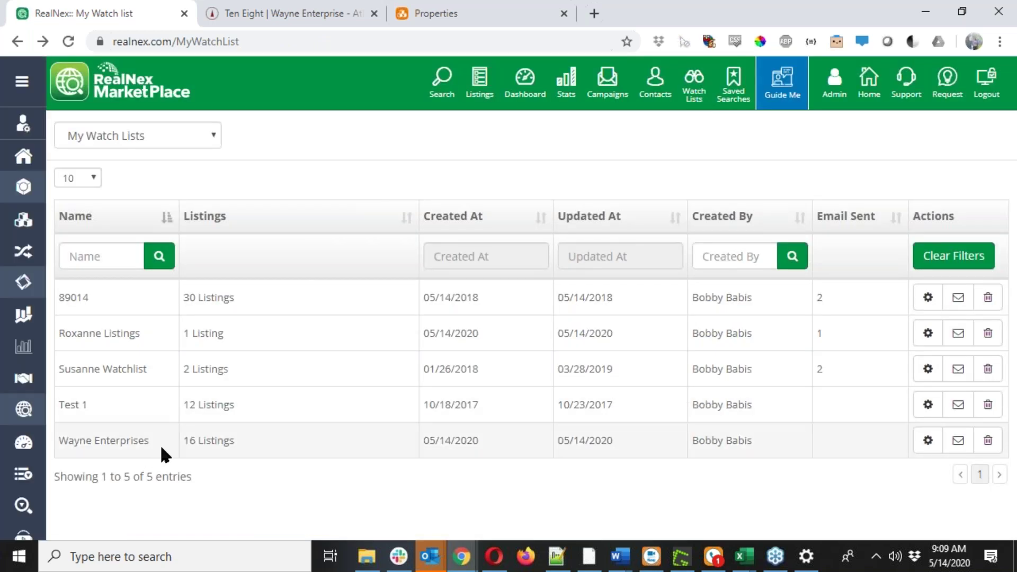
pyautogui.click(959, 441)
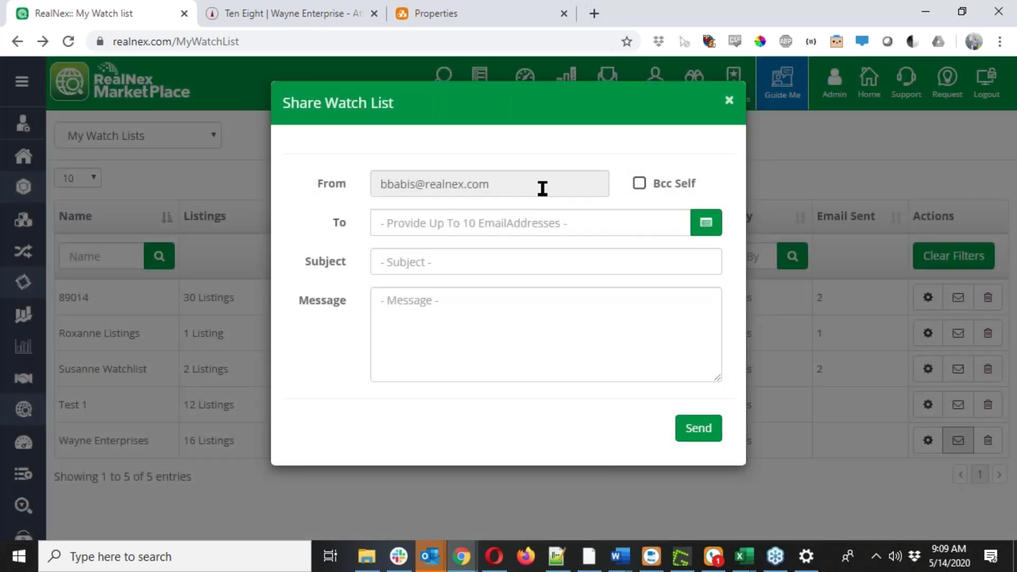
# Tick Bcc Self and add the client's email address as the only recipient.
pyautogui.click(640, 183)
pyautogui.click(594, 221)
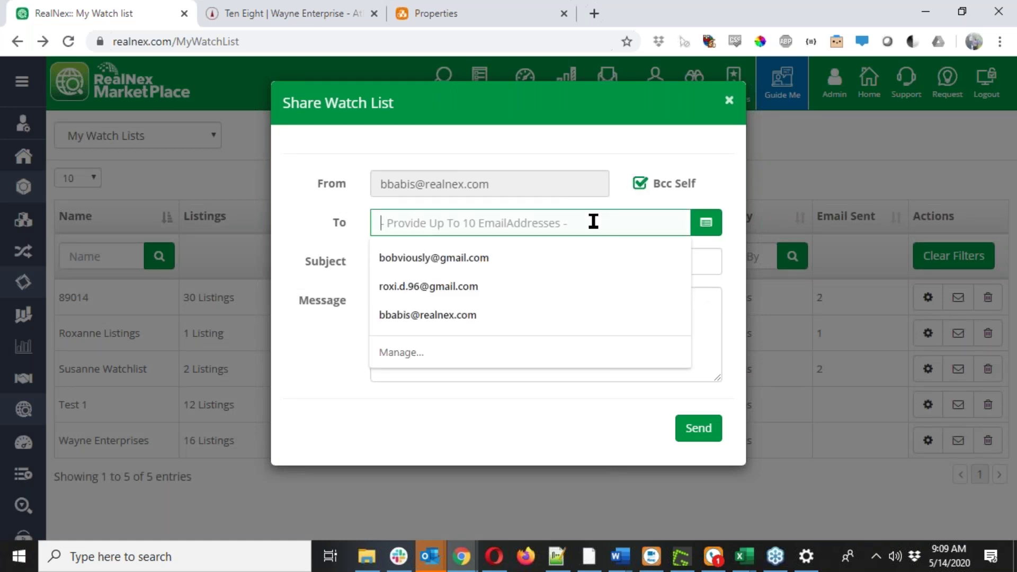
pyautogui.click(447, 260)
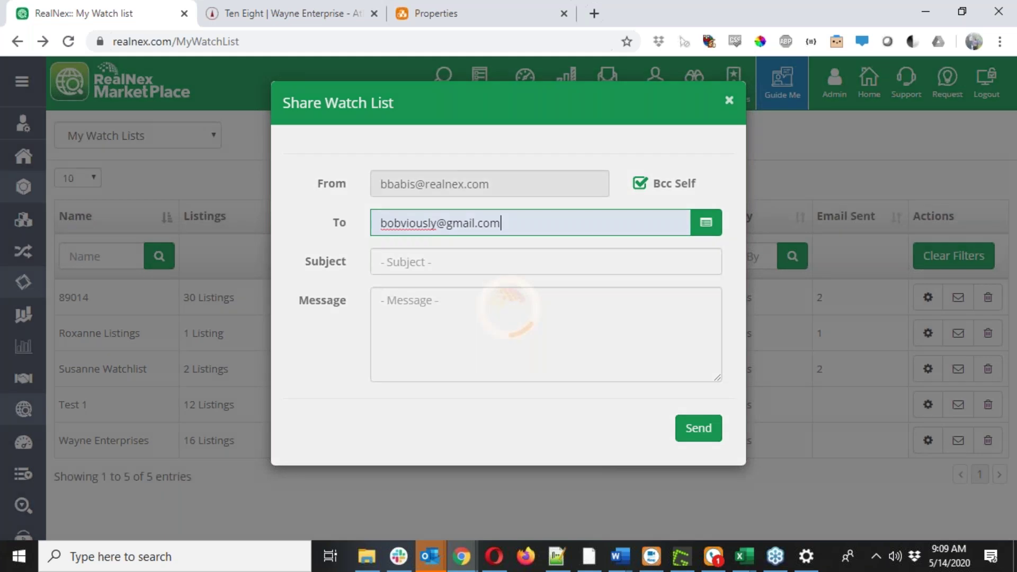
pyautogui.write('roxi.')
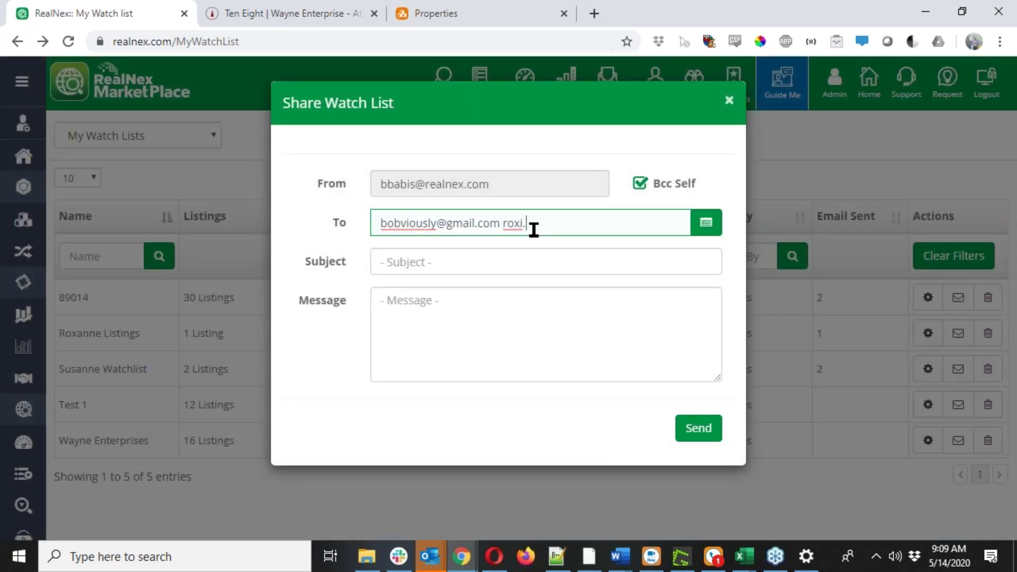
pyautogui.press('BackSpace')
pyautogui.press('BackSpace')
pyautogui.press('BackSpace')
pyautogui.press('BackSpace')
pyautogui.press('BackSpace')
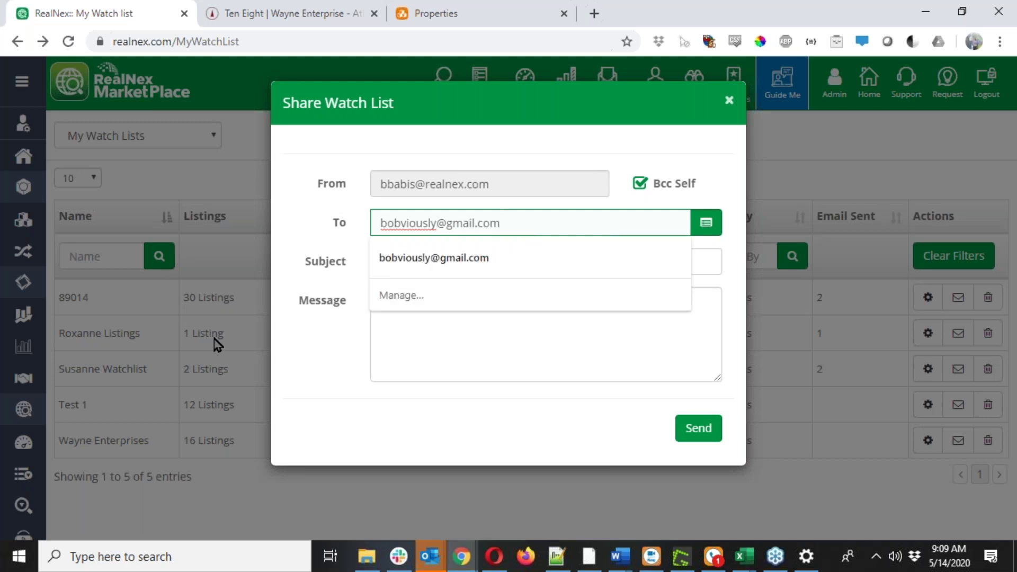
pyautogui.click(329, 316)
# Send with subject 'Check out these office buildings', a greeting and 'I believe these properties are right up your alley!'.
pyautogui.click(413, 261)
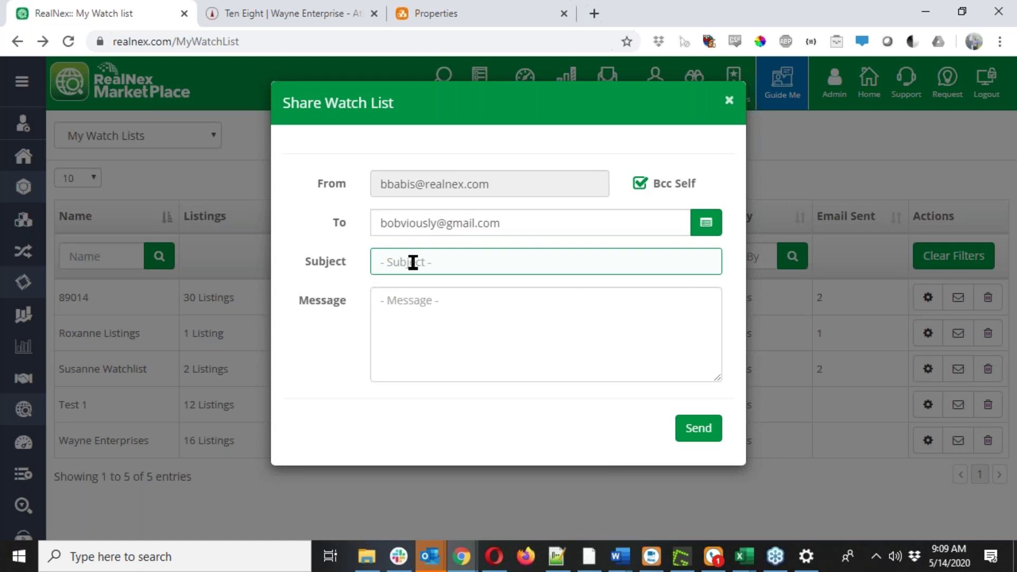
pyautogui.write('Check out these office buil')
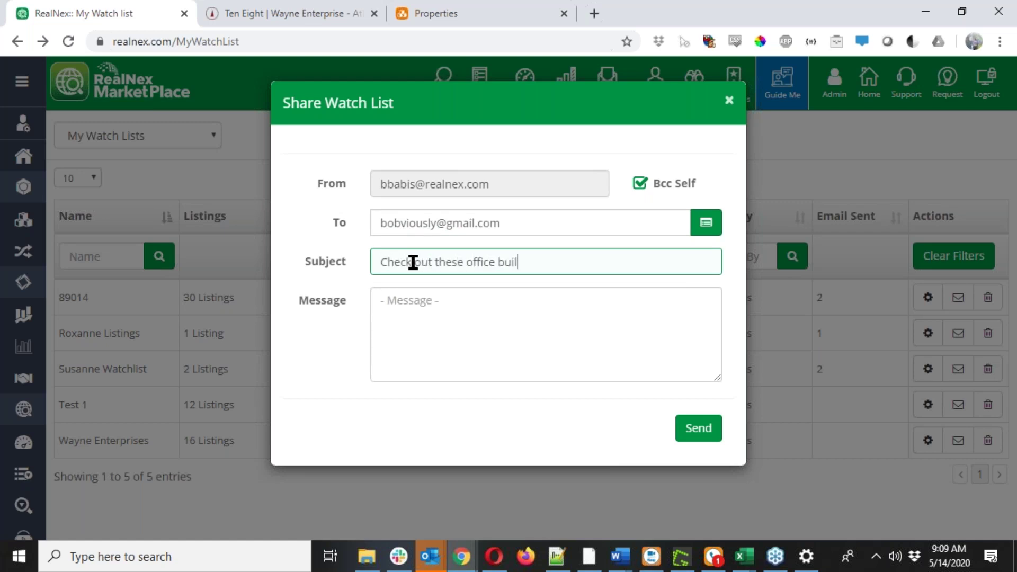
pyautogui.write('dings')
pyautogui.press('Tab')
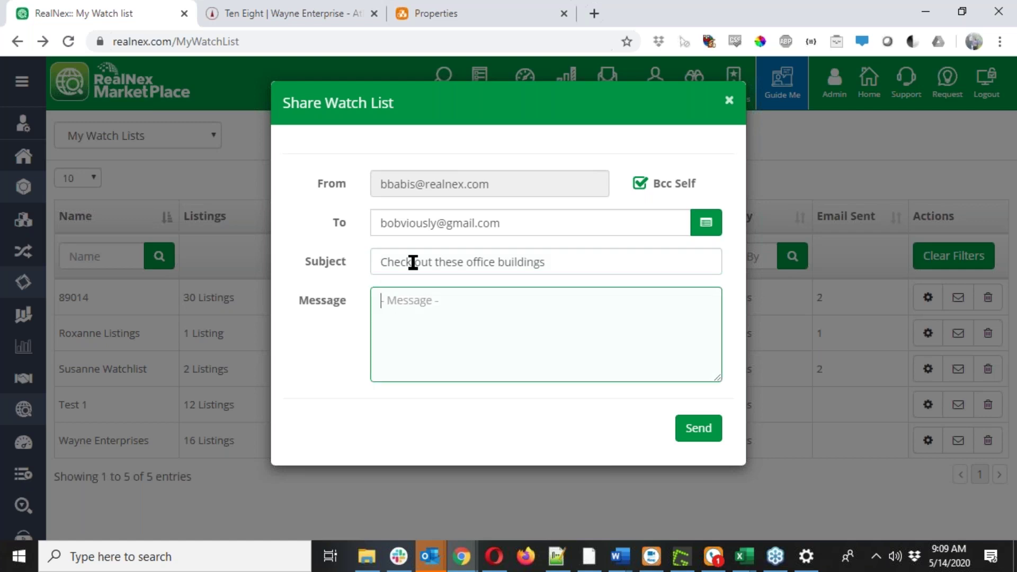
pyautogui.write('Hi, Bill,')
pyautogui.press('Return')
pyautogui.press('Return')
pyautogui.write('I belie')
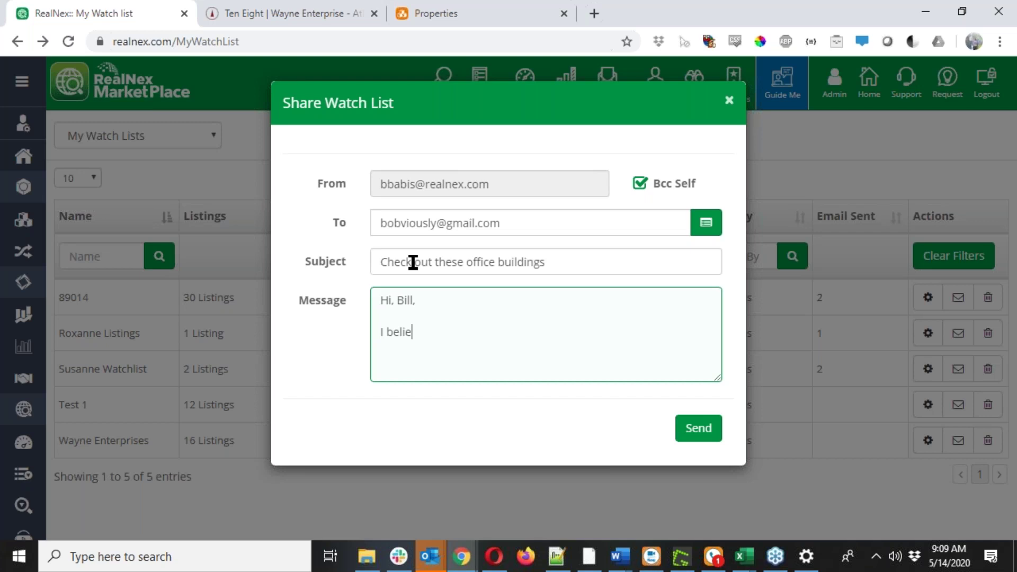
pyautogui.write('ve these properti')
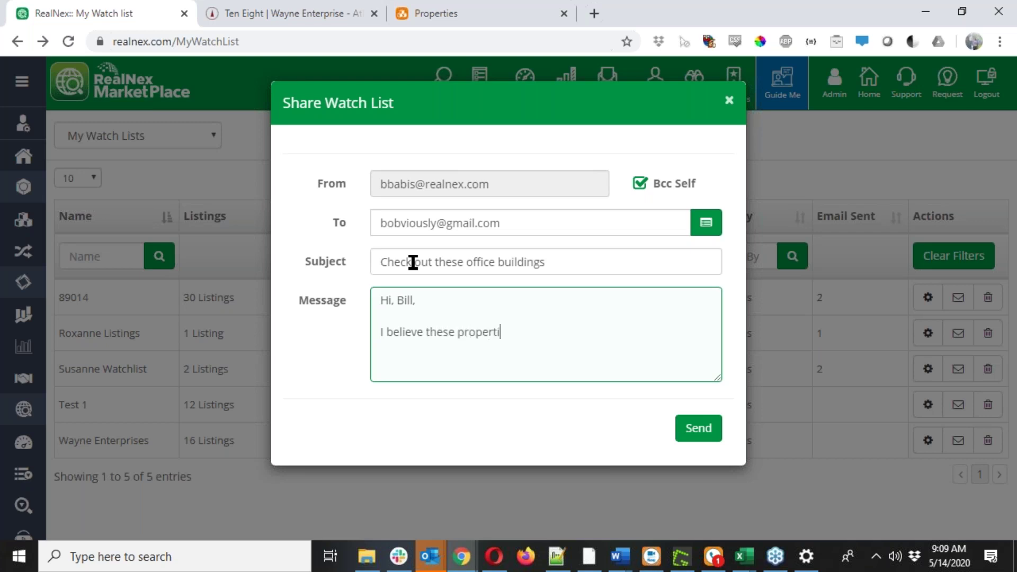
pyautogui.write('es are right up you')
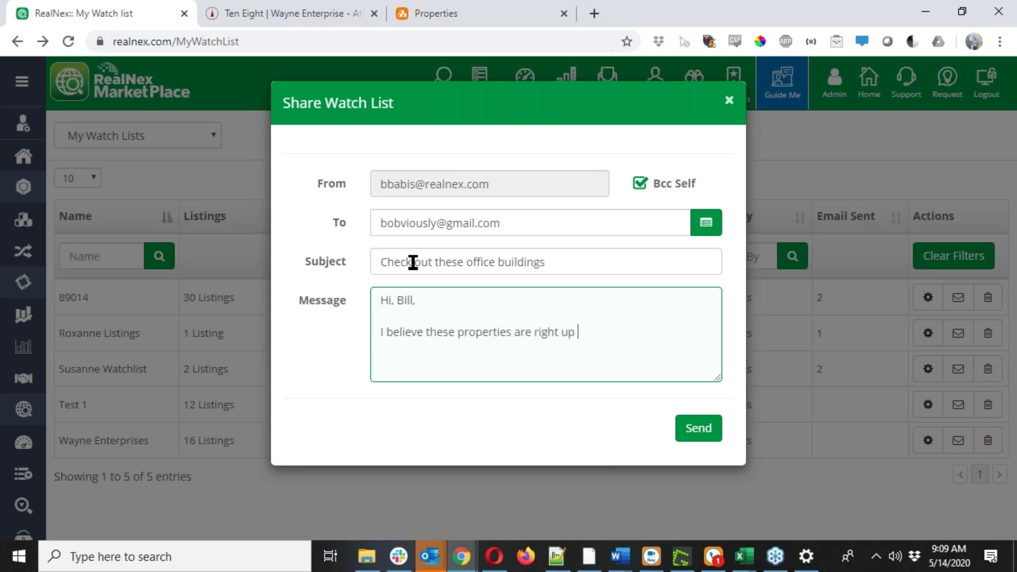
pyautogui.write('r alley!')
pyautogui.click(708, 428)
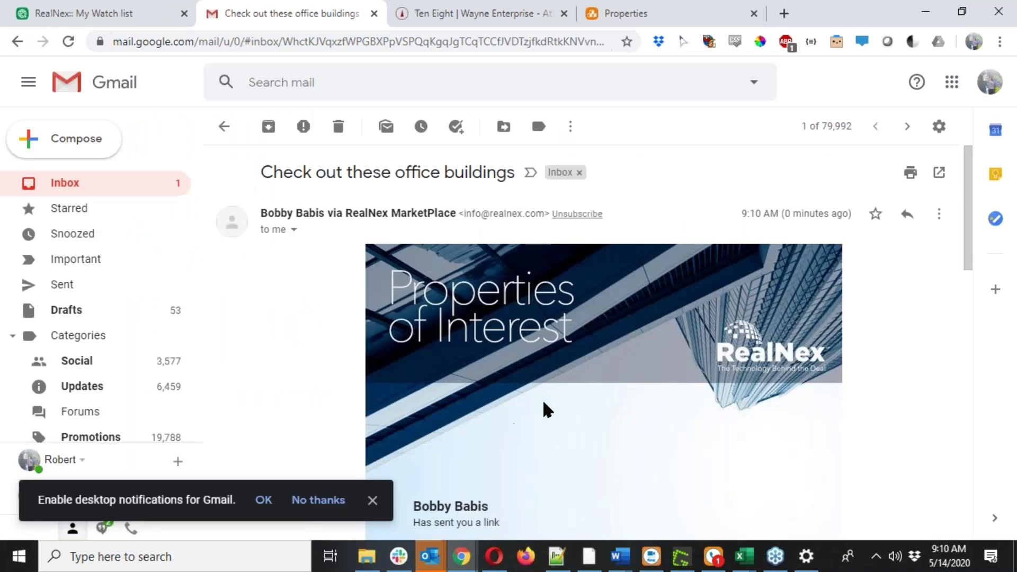
# Scroll down the Properties of Interest email and follow its View Your Properties link.
pyautogui.scroll(-2, 543, 403)
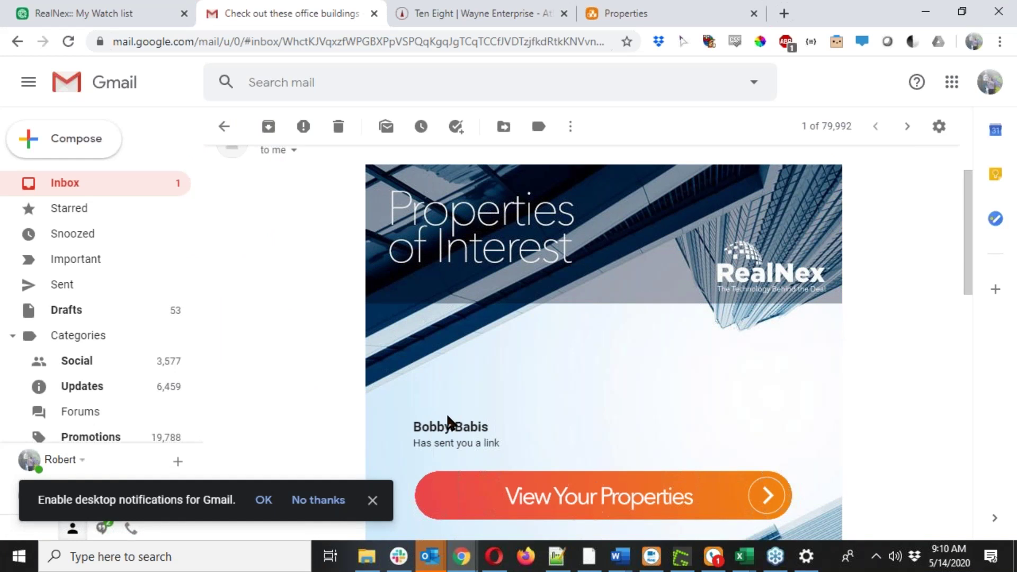
pyautogui.scroll(-2, 480, 448)
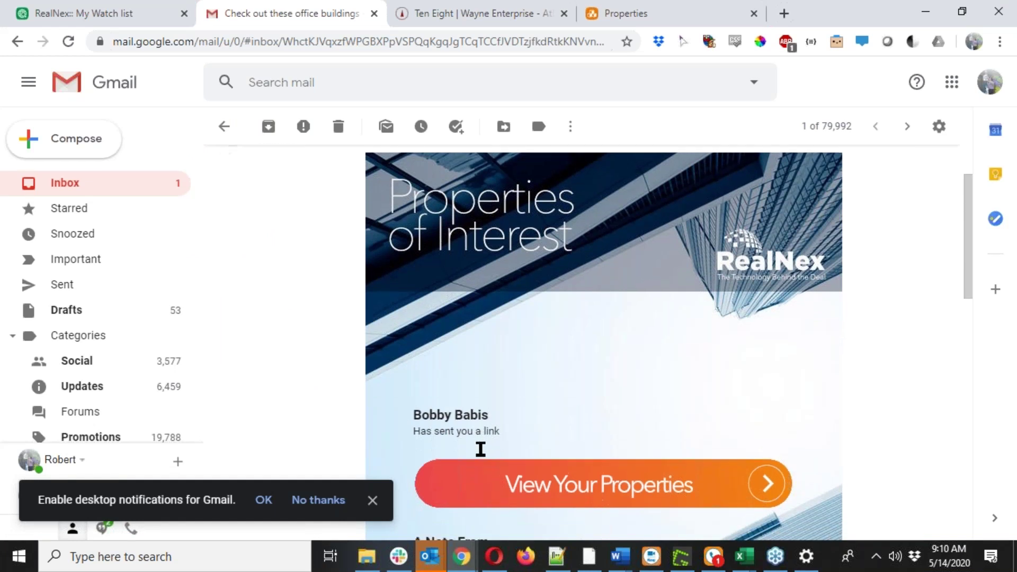
pyautogui.scroll(-3, 584, 424)
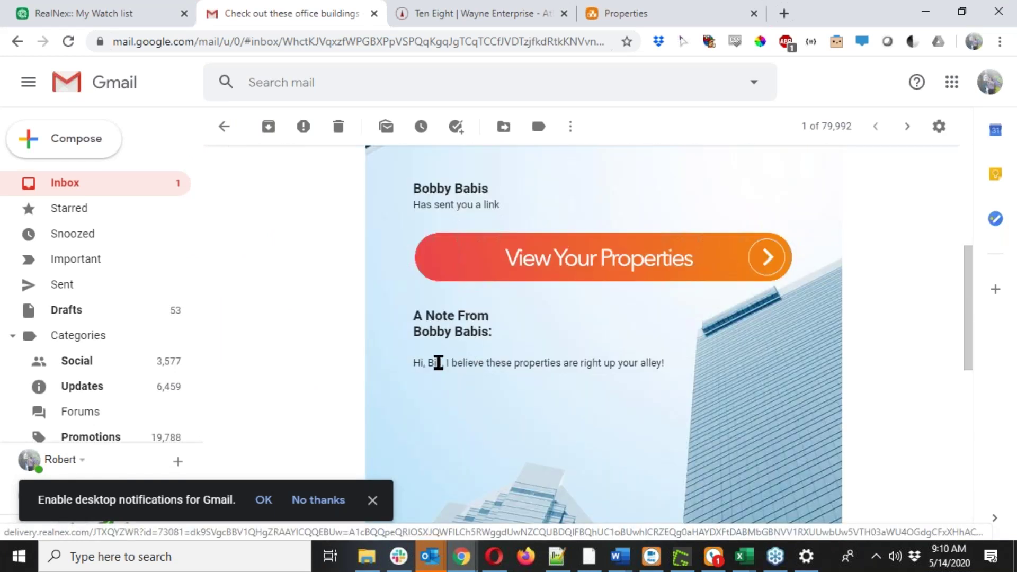
pyautogui.click(612, 272)
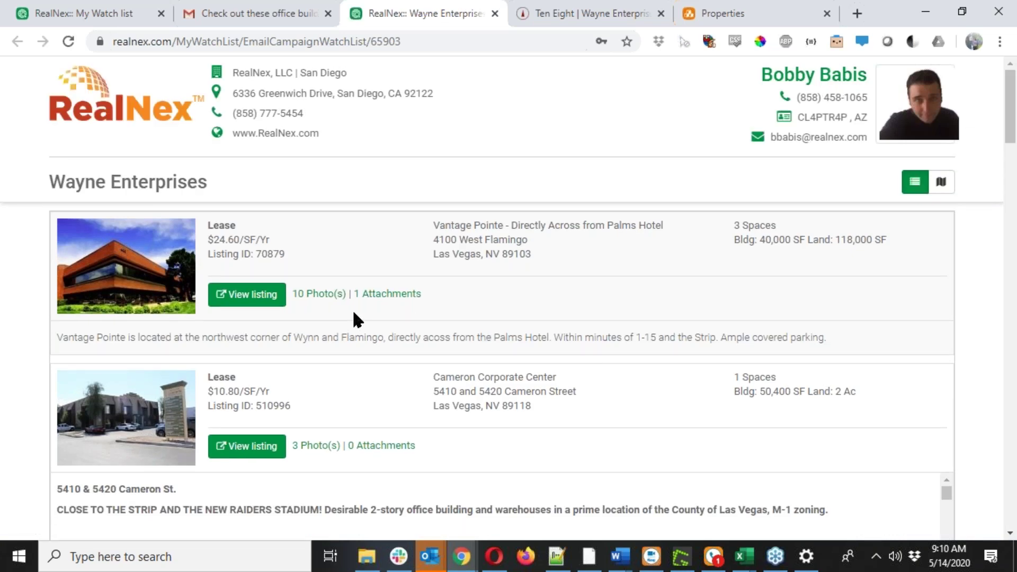
# Scroll through the shared Wayne Enterprises listings, then return to the watch lists and close the sent confirmation.
pyautogui.scroll(-4, 354, 312)
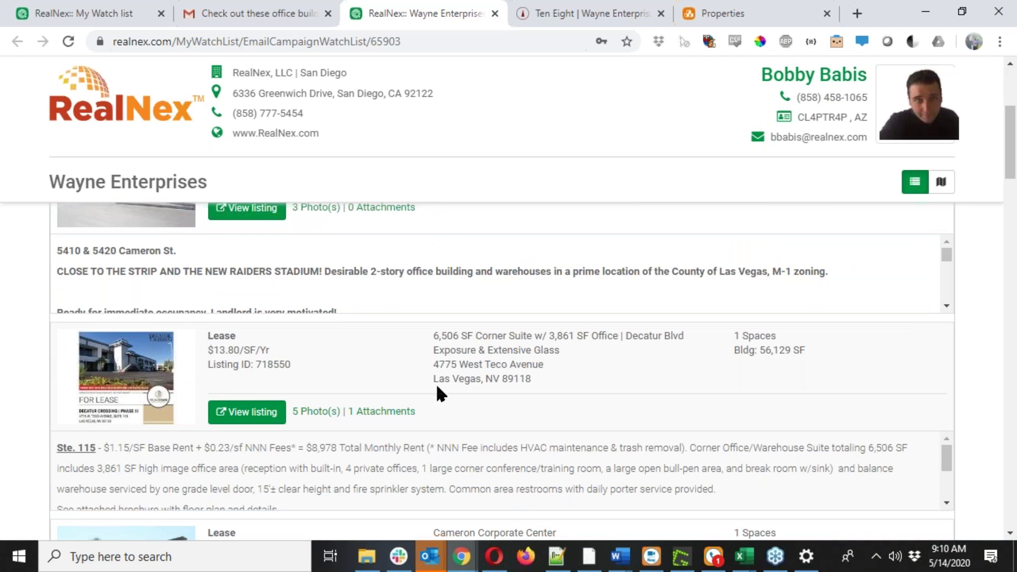
pyautogui.scroll(-3, 402, 371)
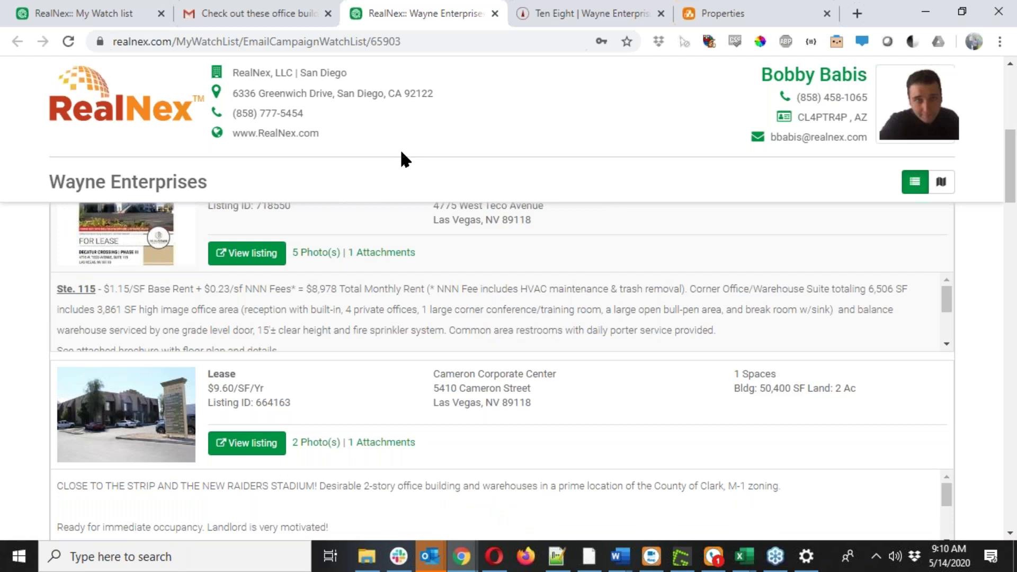
pyautogui.scroll(-4, 513, 310)
pyautogui.scroll(3, 514, 310)
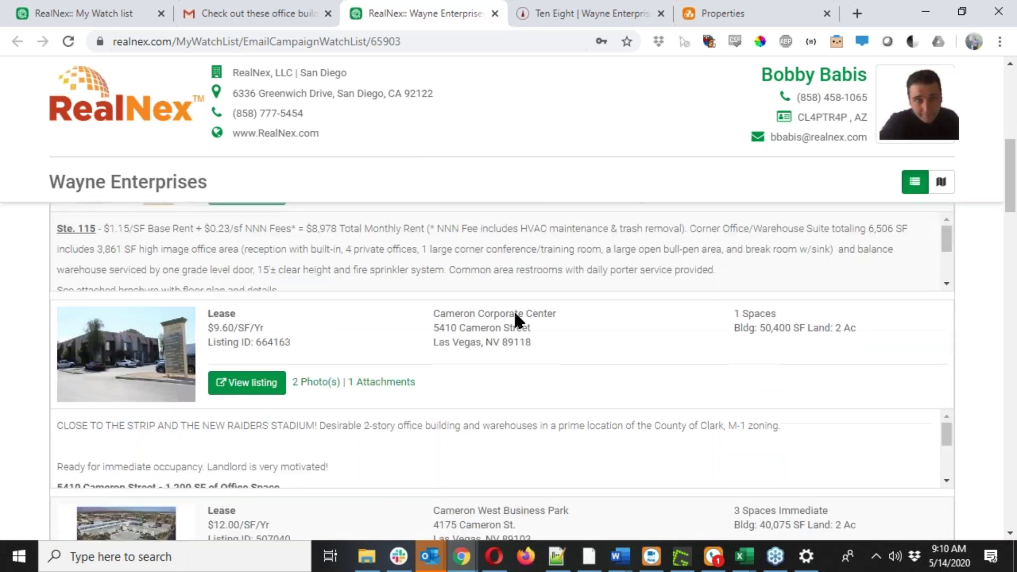
pyautogui.scroll(-2, 436, 326)
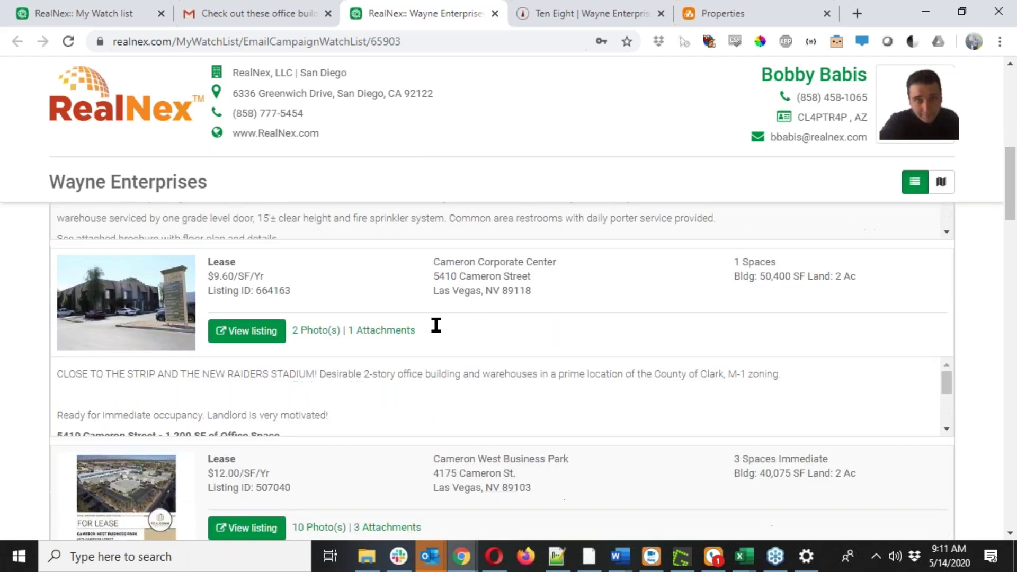
pyautogui.scroll(-3, 435, 325)
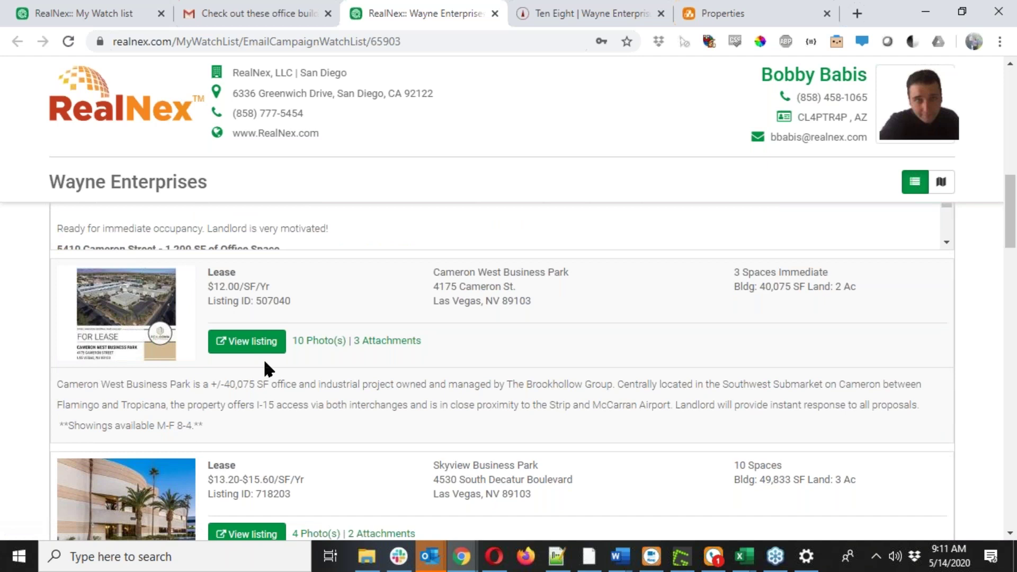
pyautogui.scroll(-5, 263, 358)
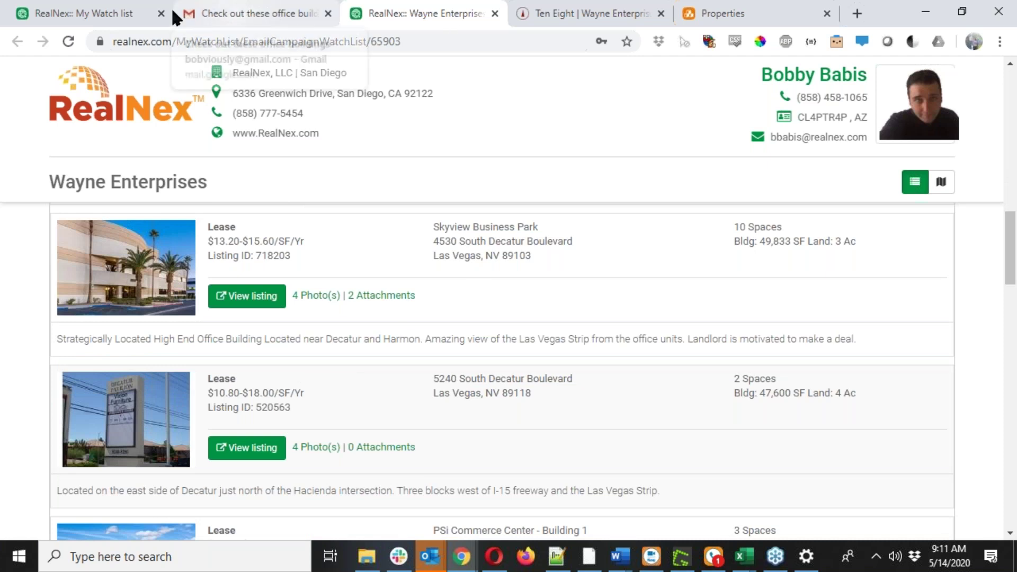
pyautogui.click(64, 11)
pyautogui.click(694, 218)
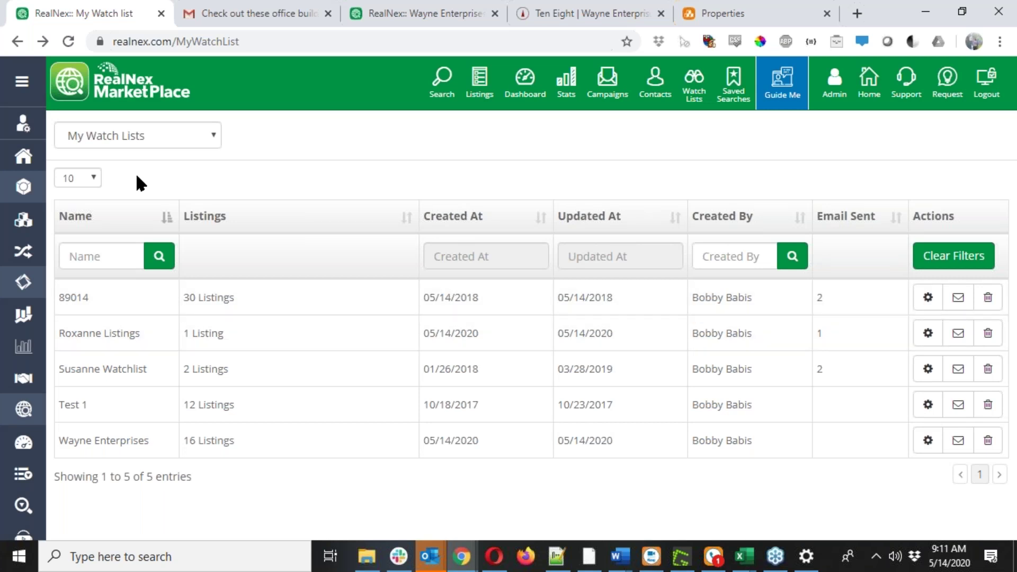
# In the property search, filter listings to the city Las Vegas, NV and apply it.
pyautogui.click(24, 82)
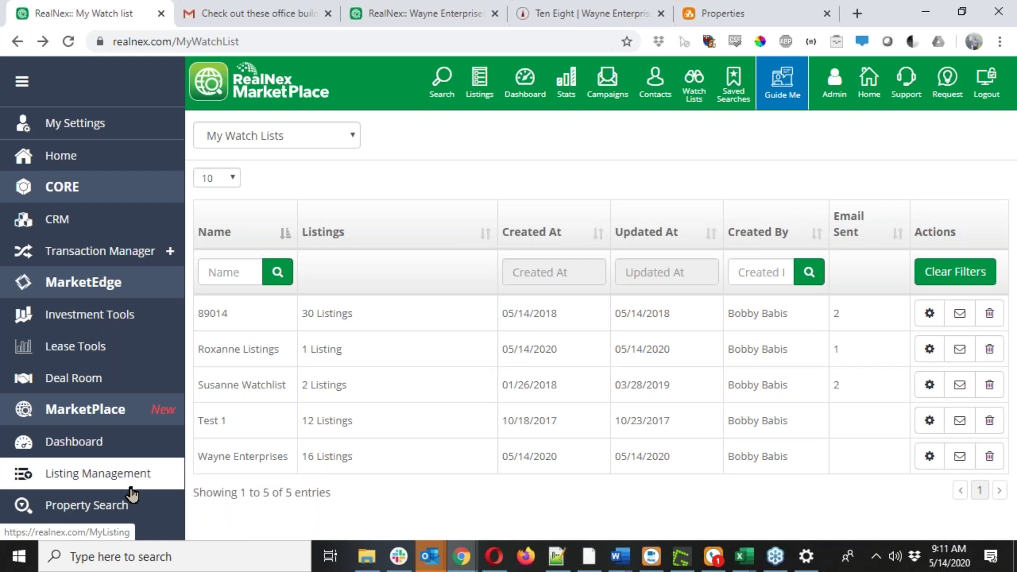
pyautogui.click(125, 509)
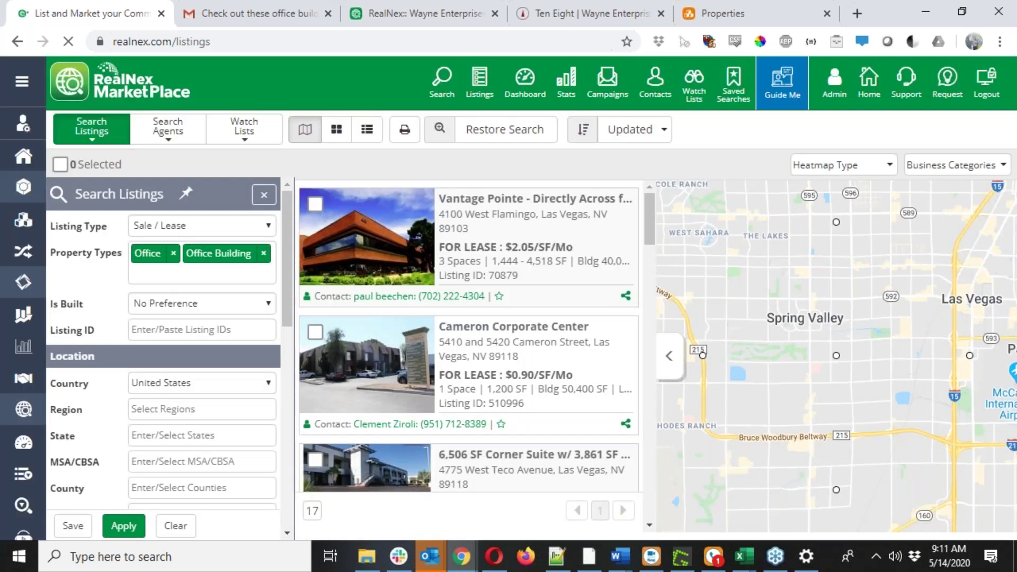
pyautogui.scroll(-3, 168, 391)
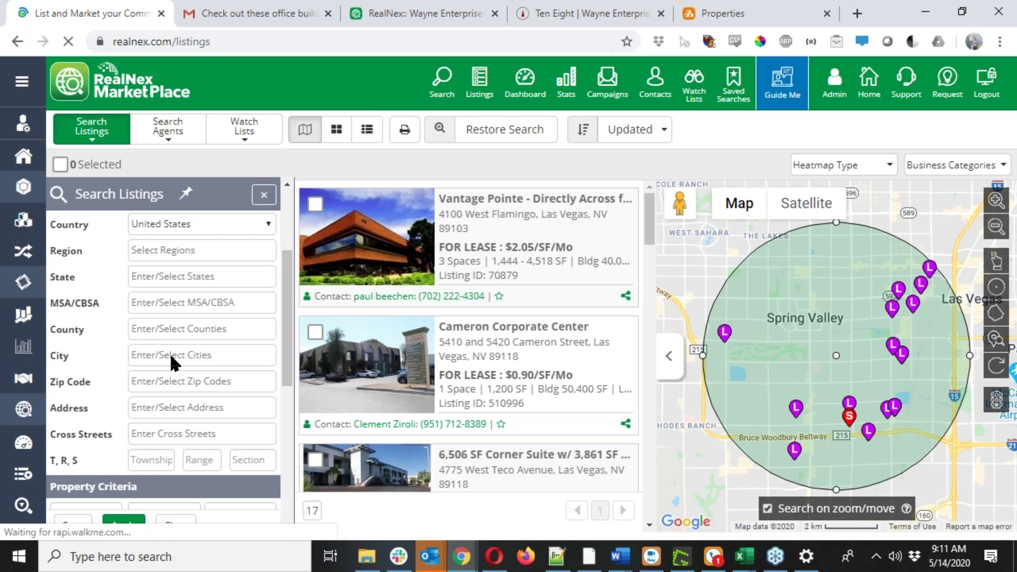
pyautogui.click(169, 353)
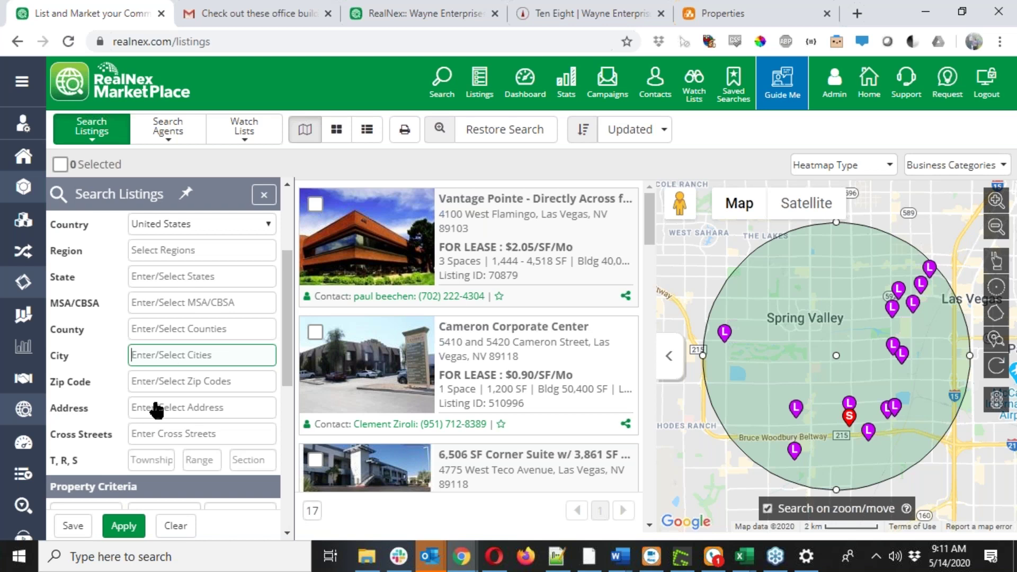
pyautogui.write('Las Vegas, N')
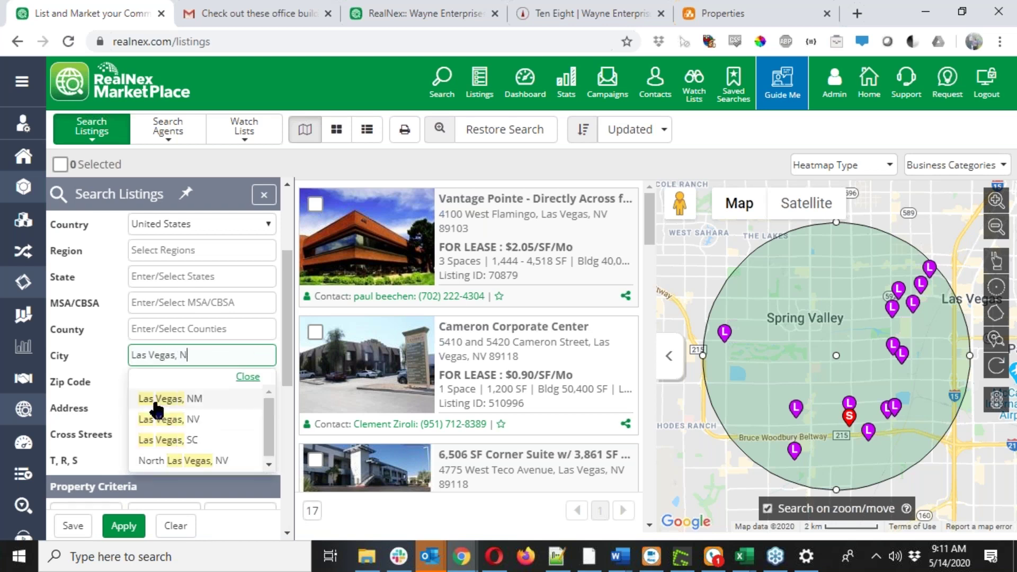
pyautogui.click(177, 419)
pyautogui.click(111, 536)
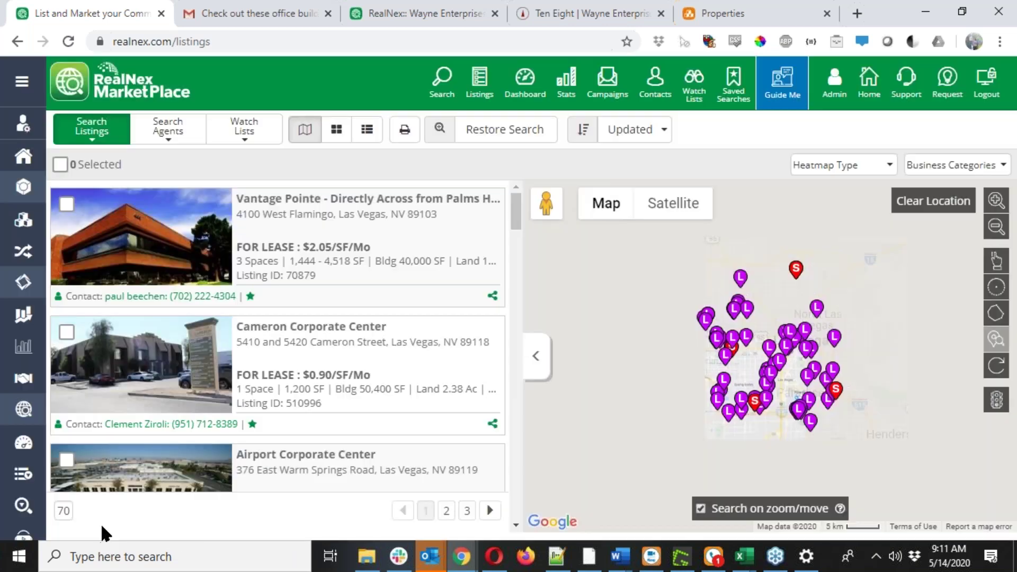
# Zoom the map twice into central Las Vegas and draw a circular search area around it.
pyautogui.doubleClick(769, 354)
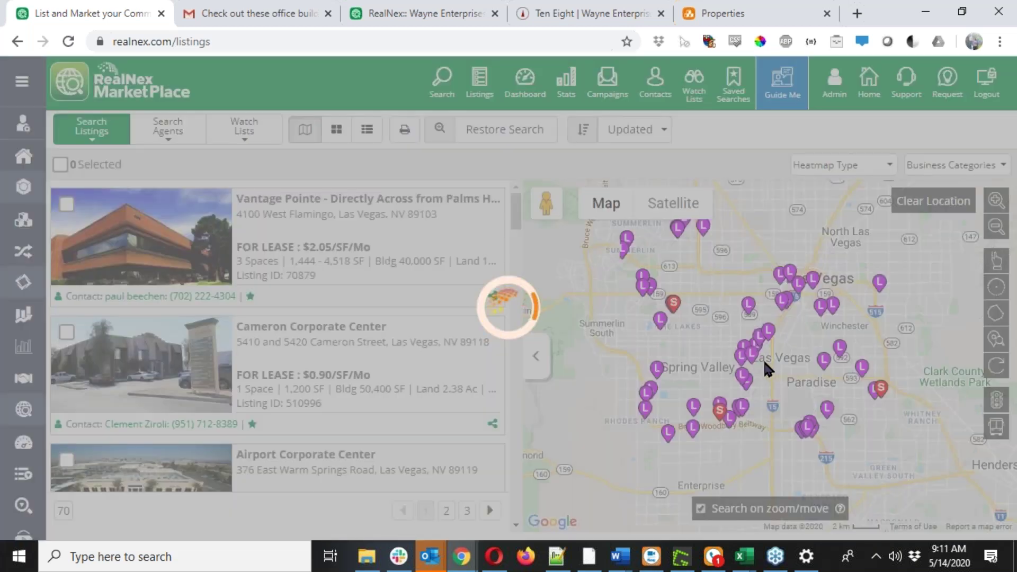
pyautogui.doubleClick(763, 358)
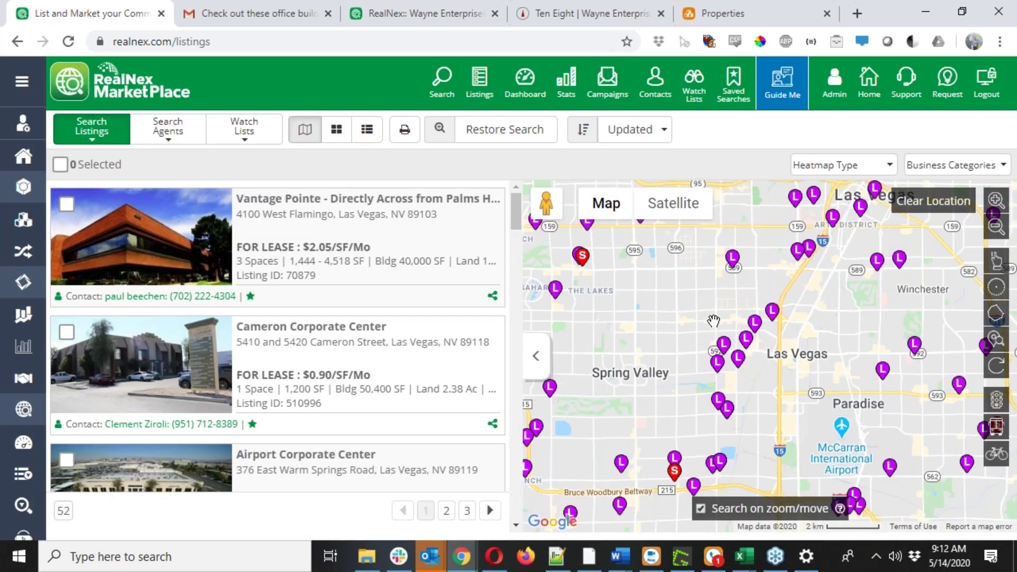
pyautogui.click(996, 287)
pyautogui.moveTo(716, 353); pyautogui.dragTo(788, 400)
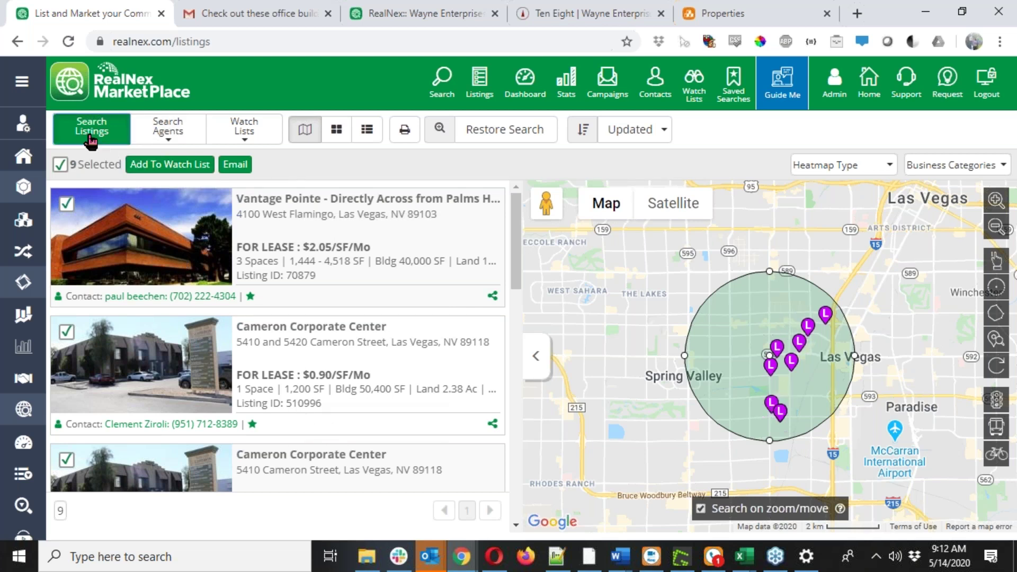
# Fill in a saved search 'Las Vegas Office 40-60k Sale/Lease' with new-listing alerts, then cancel it.
pyautogui.click(112, 147)
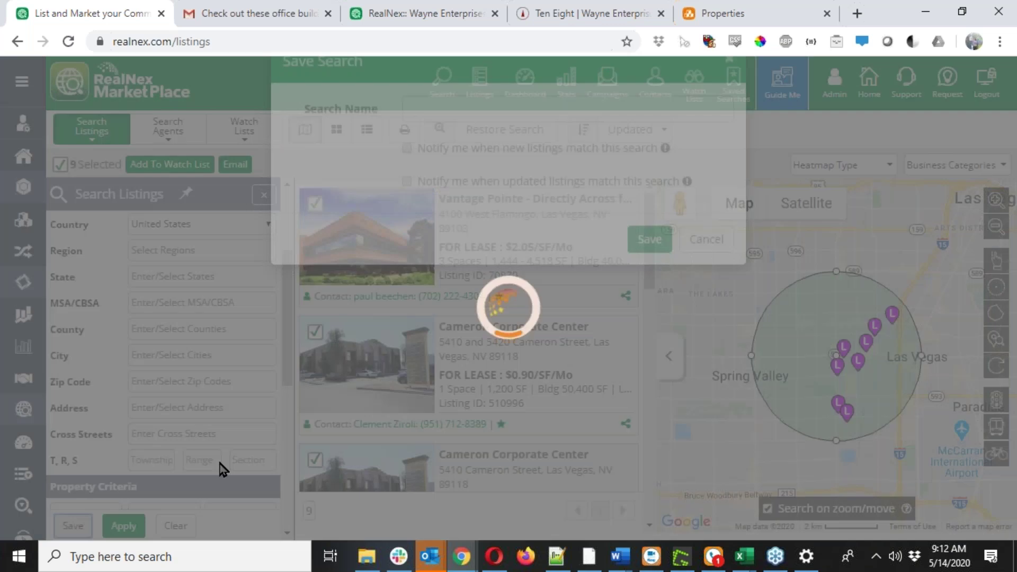
pyautogui.write('Las ')
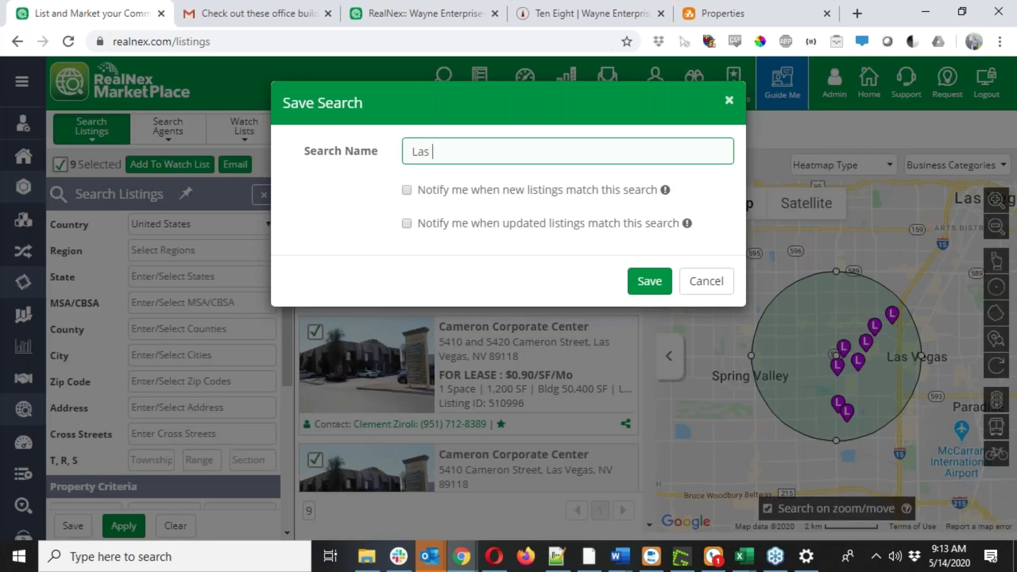
pyautogui.write('Vegas Office 40-60k F')
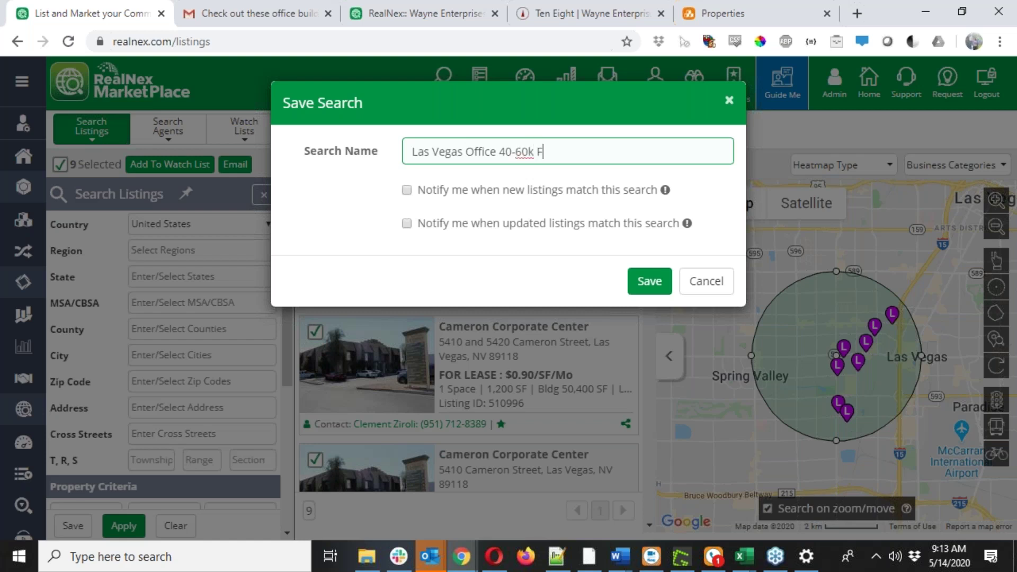
pyautogui.press('BackSpace')
pyautogui.write('Sale/Lease')
pyautogui.click(406, 190)
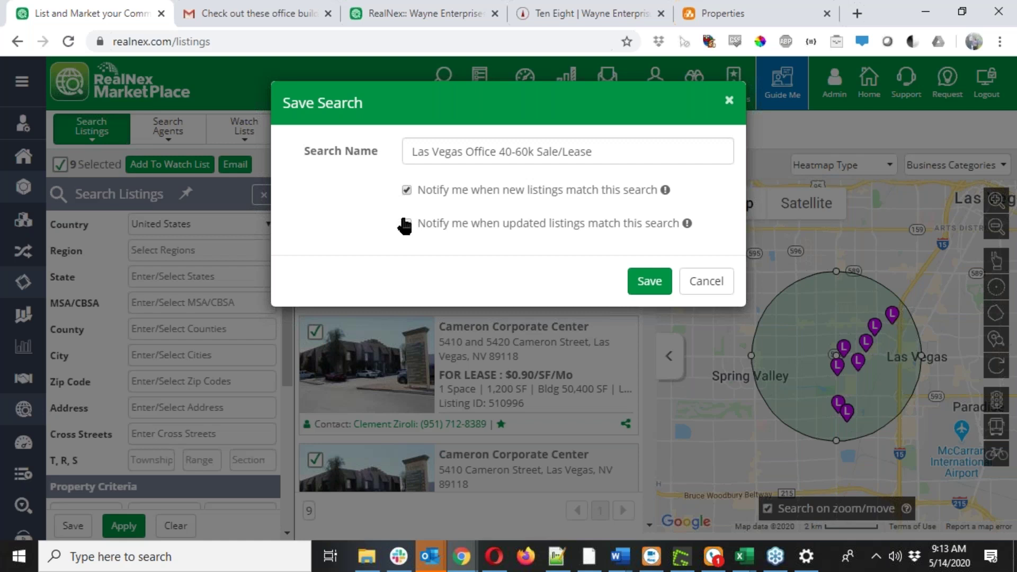
pyautogui.click(702, 276)
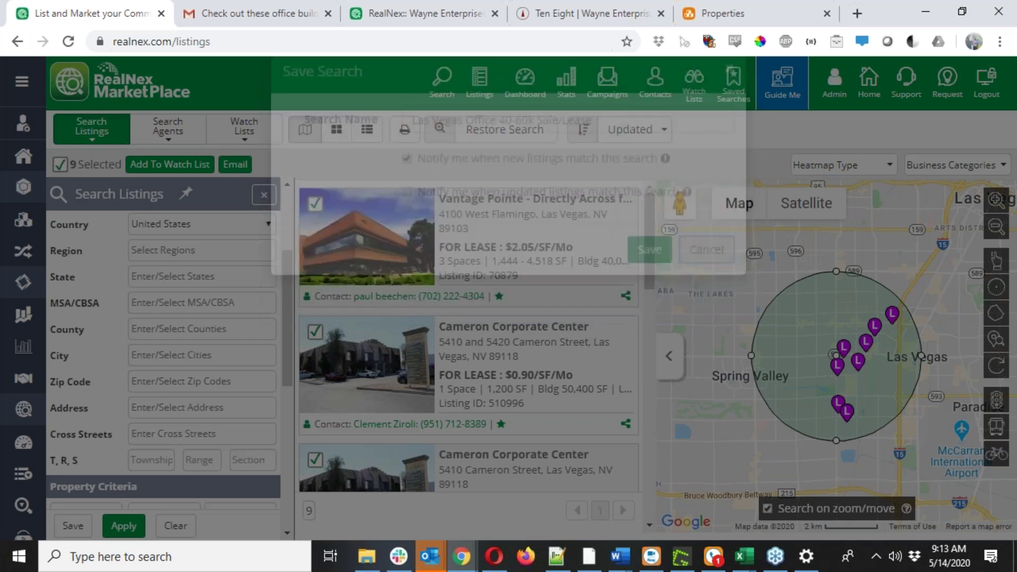
pyautogui.scroll(-2, 165, 249)
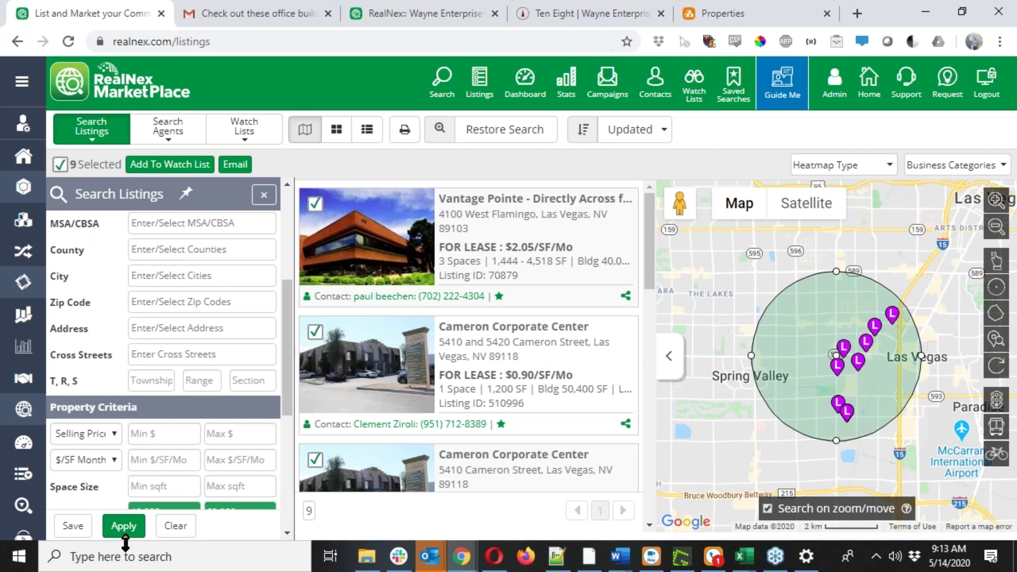
# Reapply the filters and save the search as 'Las Vegas Office 40k-60k Sale/Lease' with new-listing notifications on.
pyautogui.click(123, 526)
pyautogui.click(73, 526)
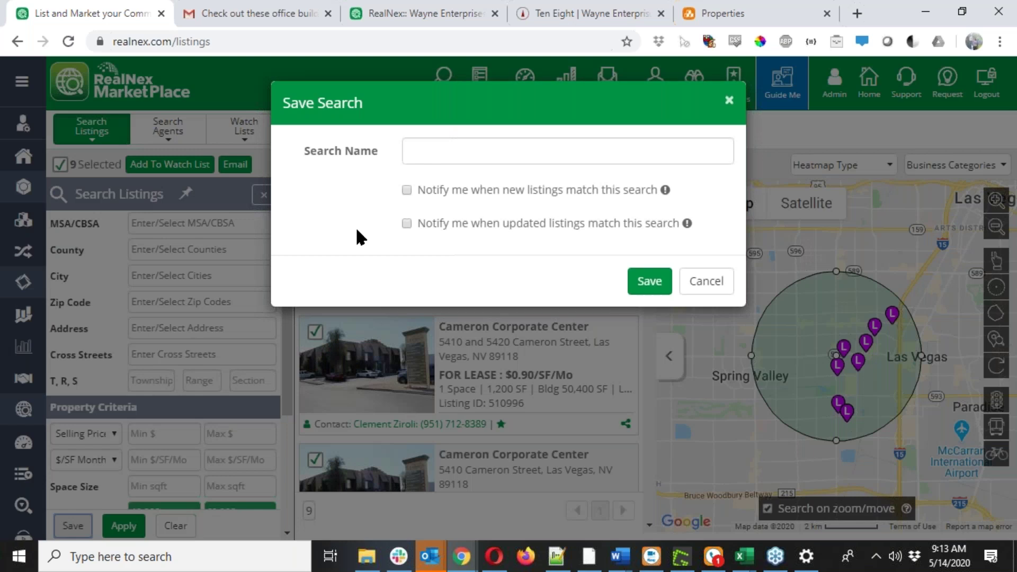
pyautogui.click(460, 150)
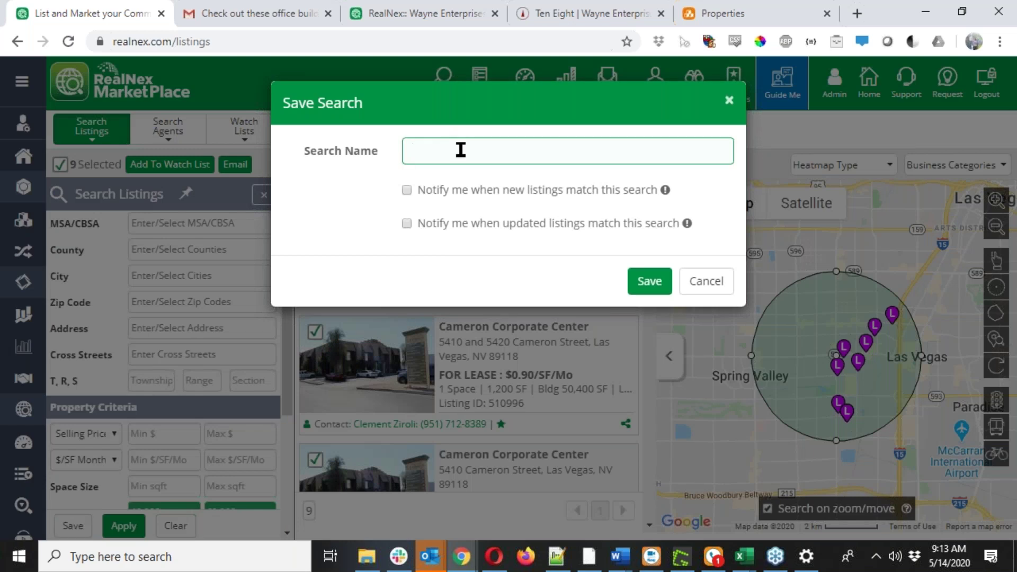
pyautogui.write('Las Vegas Office 40k-60k Sale/Lease')
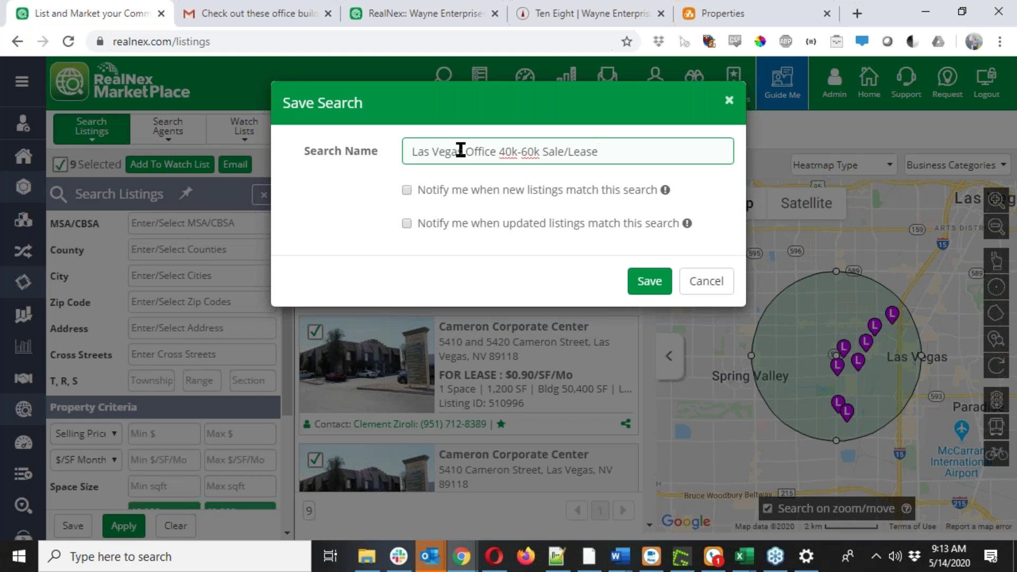
pyautogui.click(406, 190)
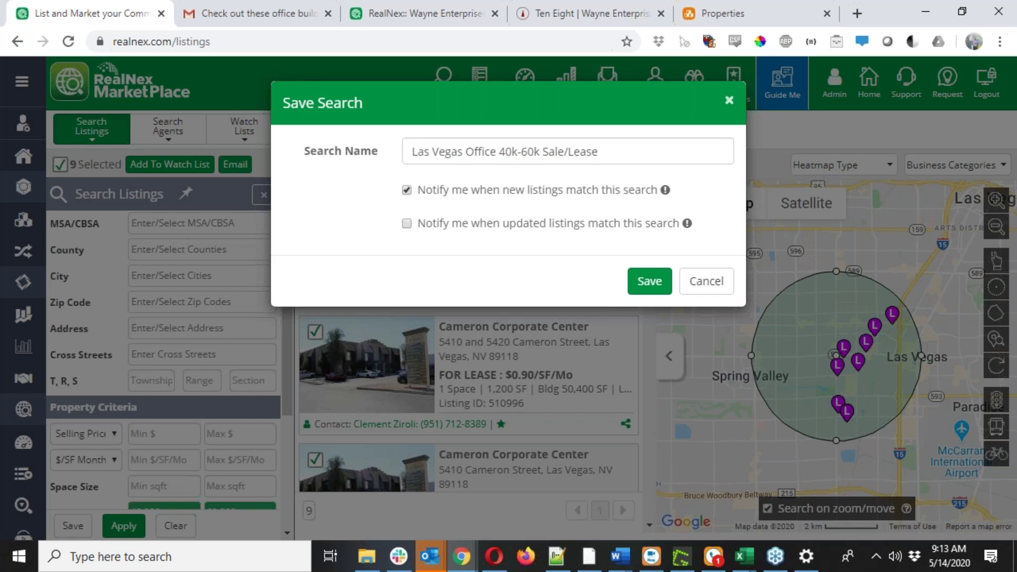
pyautogui.moveTo(664, 190)
pyautogui.click(649, 282)
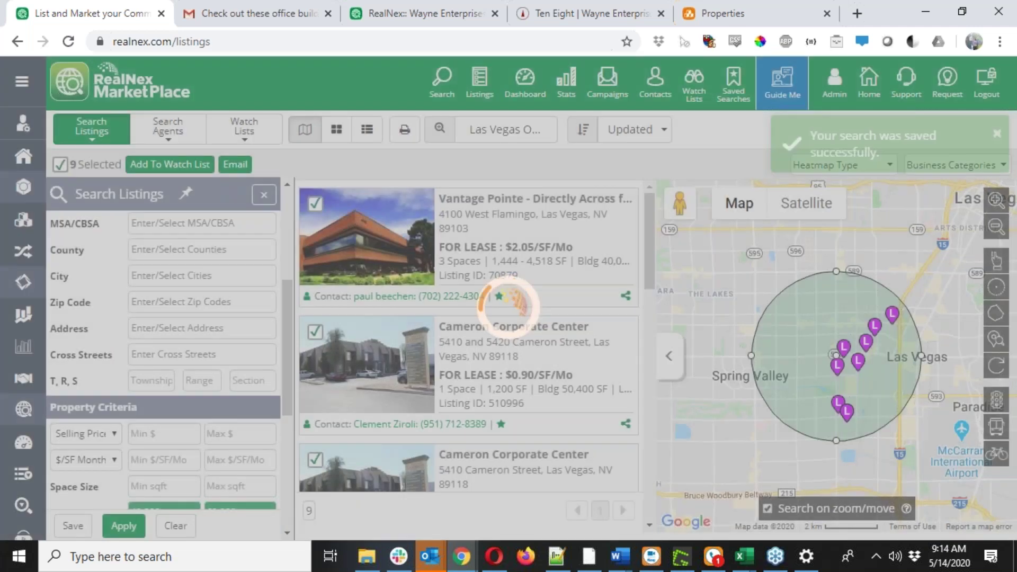
pyautogui.scroll(3, 216, 306)
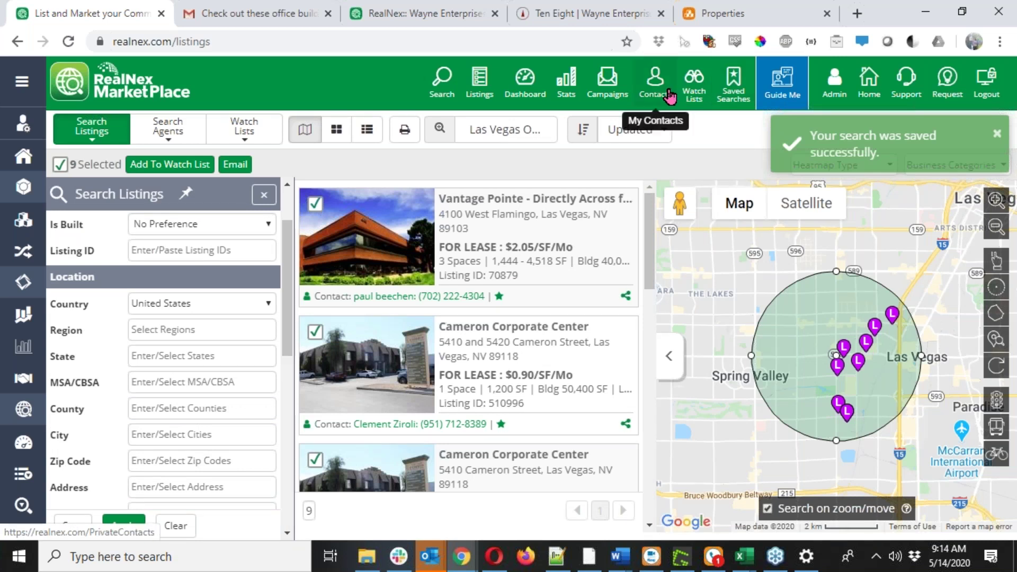
# On the emailed Wayne Enterprises watch-list page, scroll down to Arville Office Warehouses and view that listing.
pyautogui.click(692, 94)
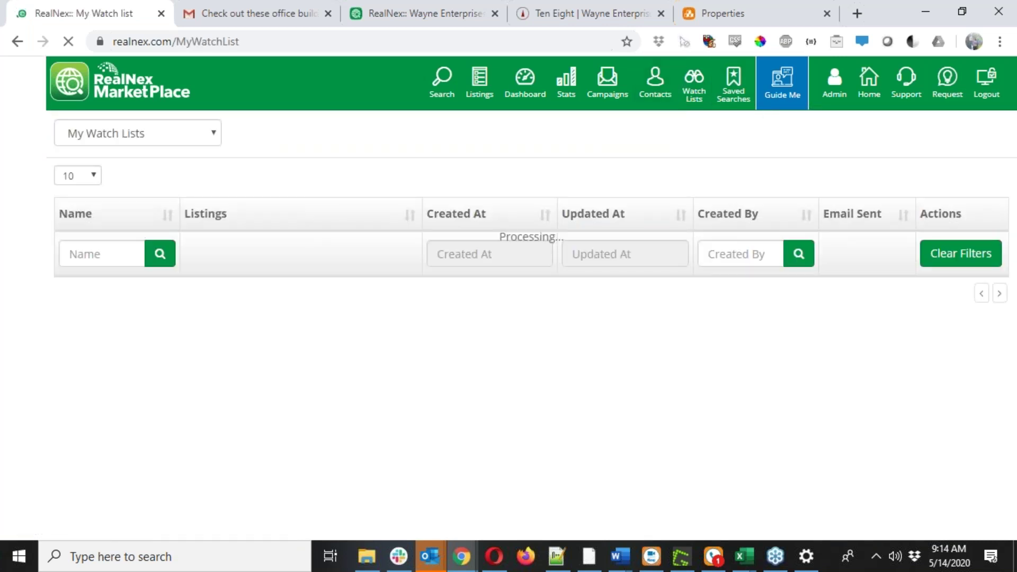
pyautogui.click(419, 13)
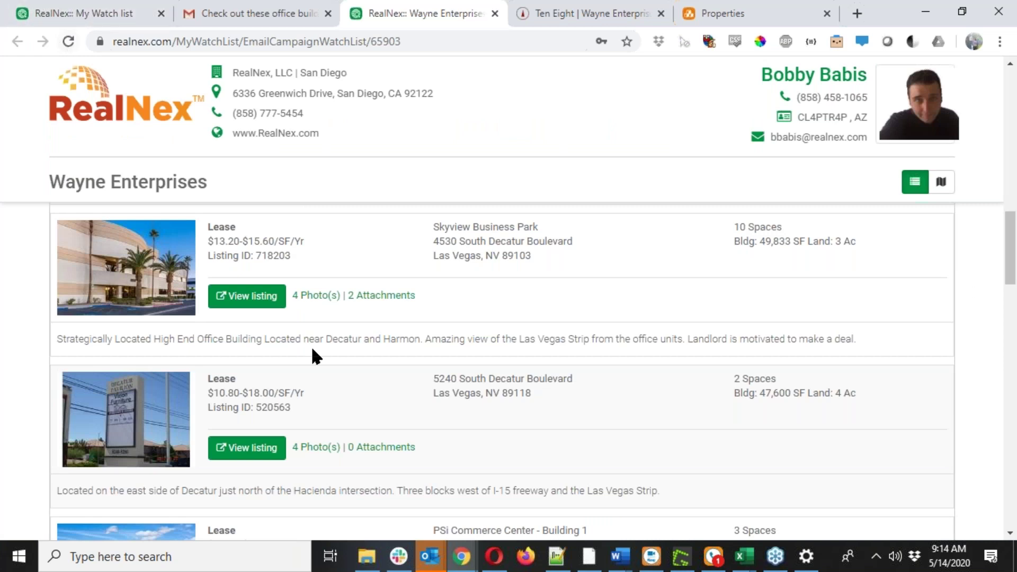
pyautogui.scroll(-8, 316, 356)
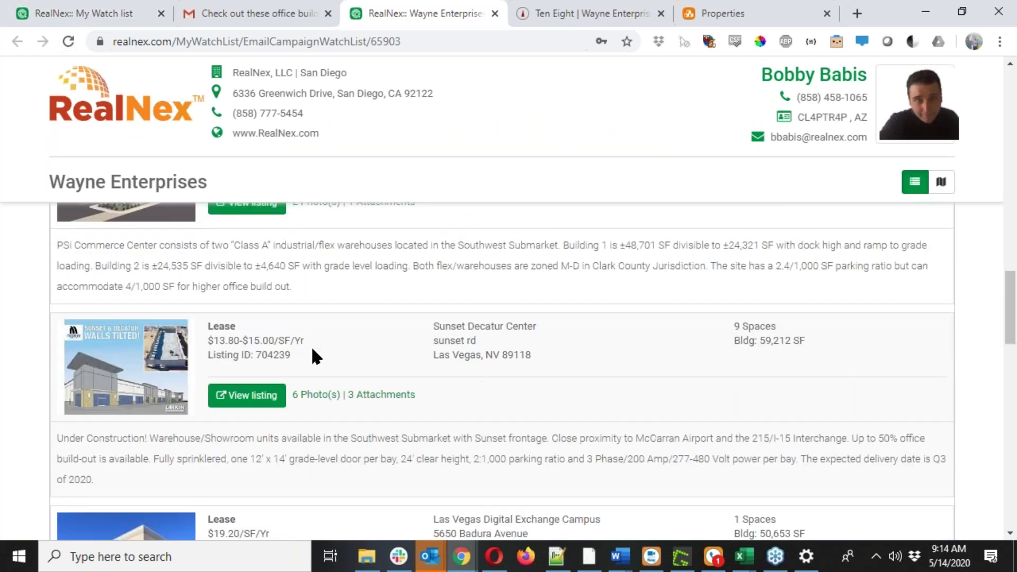
pyautogui.scroll(-9, 311, 344)
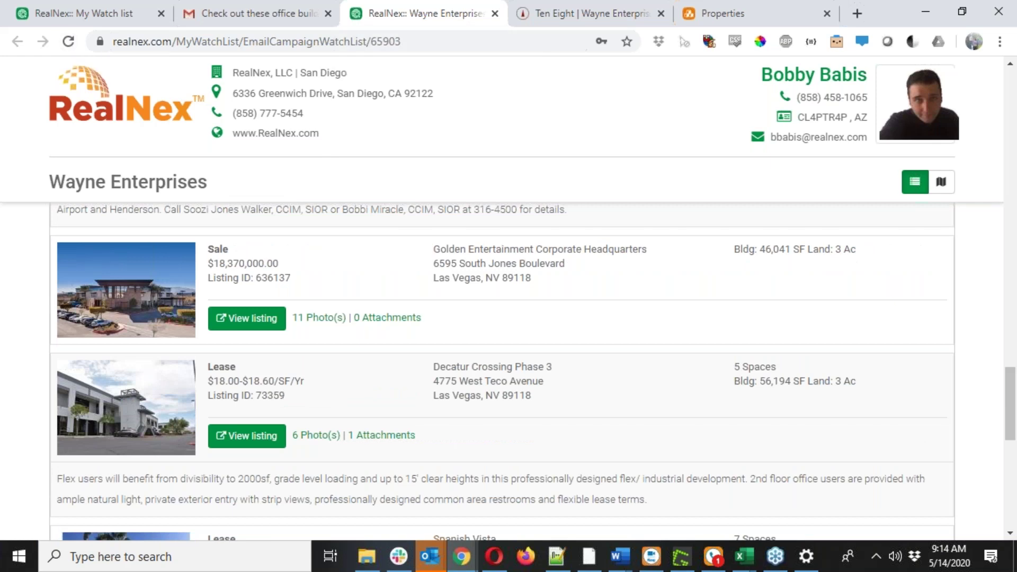
pyautogui.scroll(-1, 502, 371)
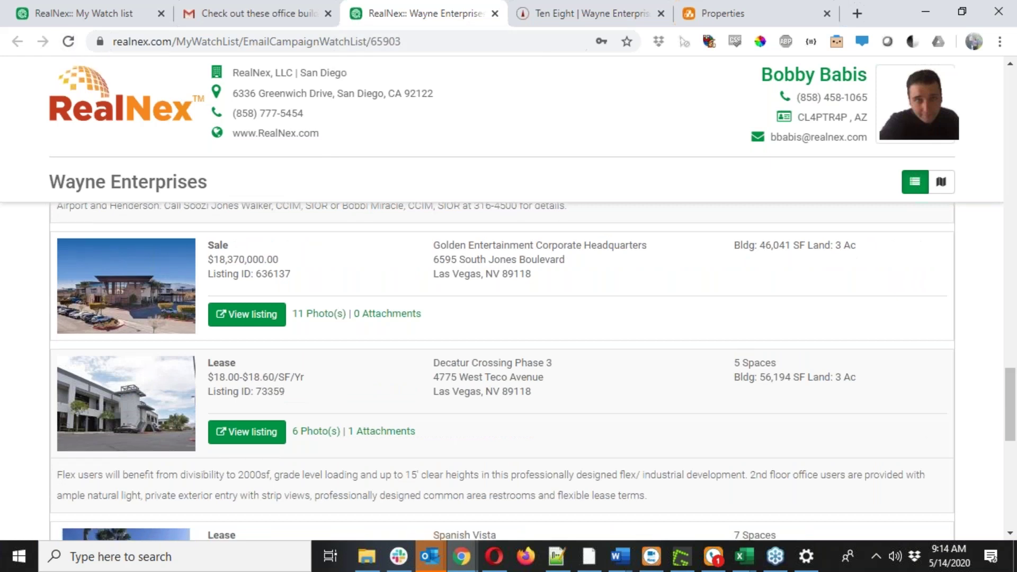
pyautogui.scroll(-9, 412, 461)
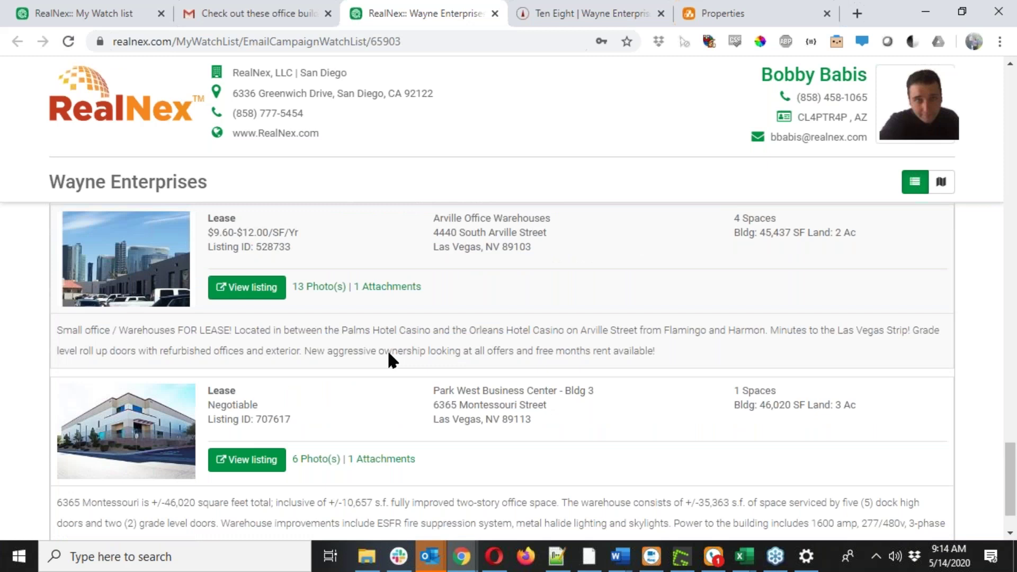
pyautogui.scroll(3, 388, 359)
pyautogui.click(236, 380)
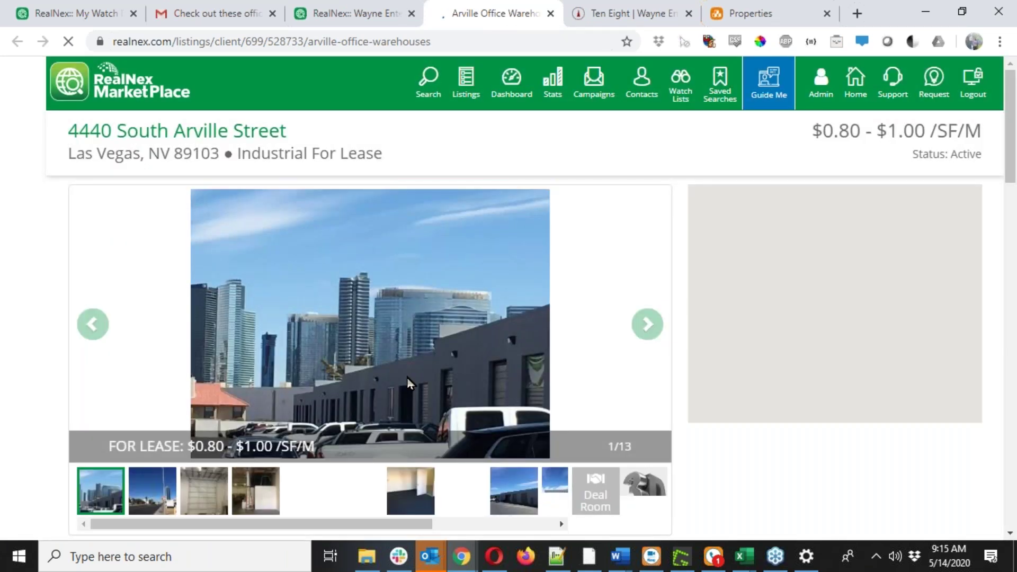
# Return to the listings search map and open Arville Office Warehouses' full details from its map popup.
pyautogui.scroll(-4, 795, 411)
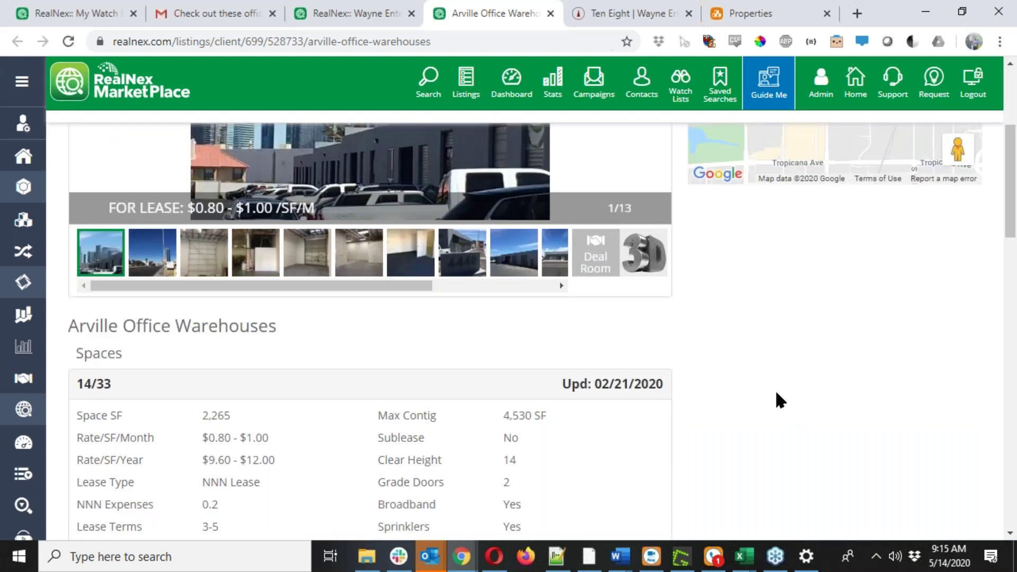
pyautogui.click(87, 11)
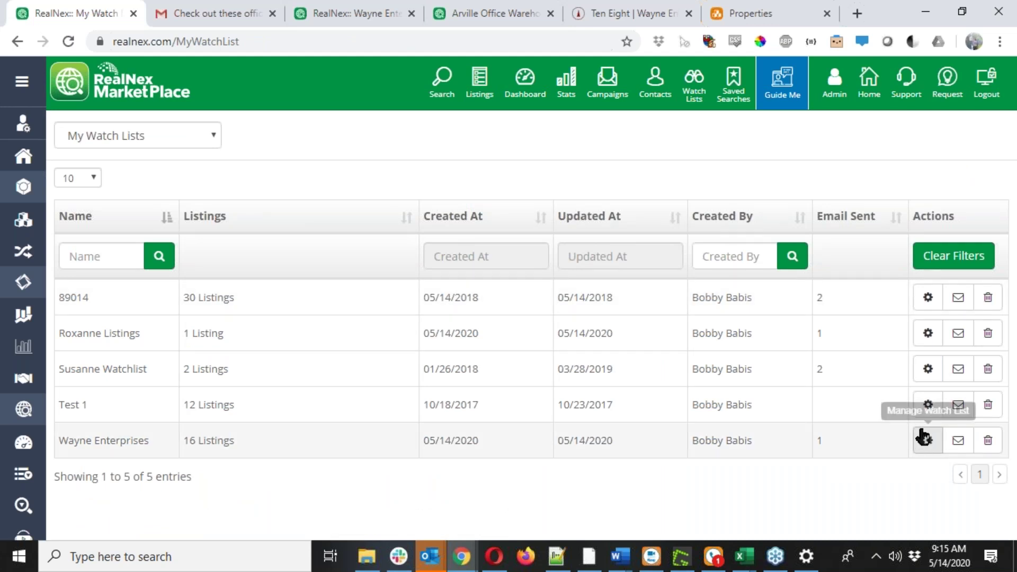
pyautogui.moveTo(314, 229); pyautogui.dragTo(236, 219)
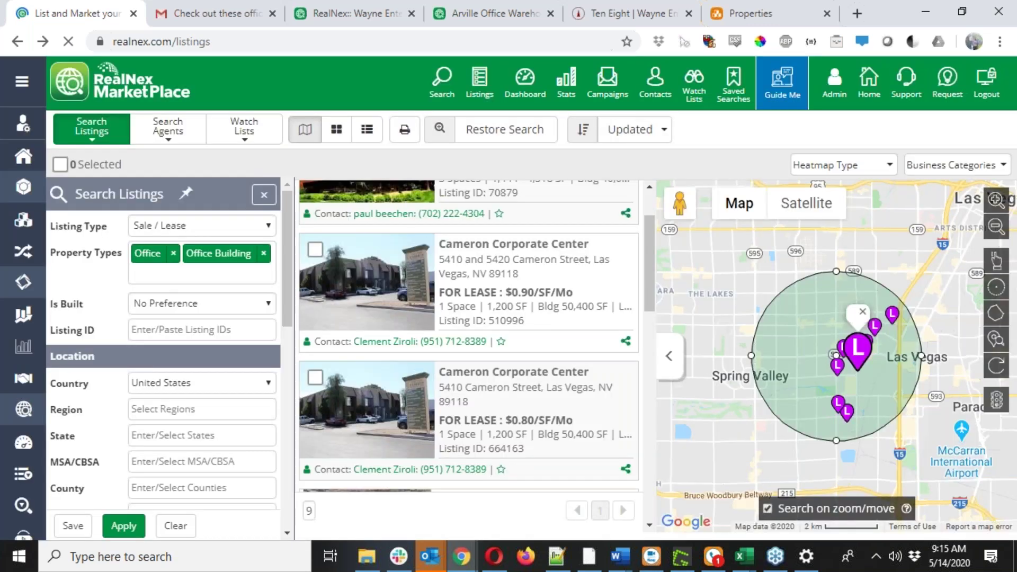
pyautogui.click(869, 350)
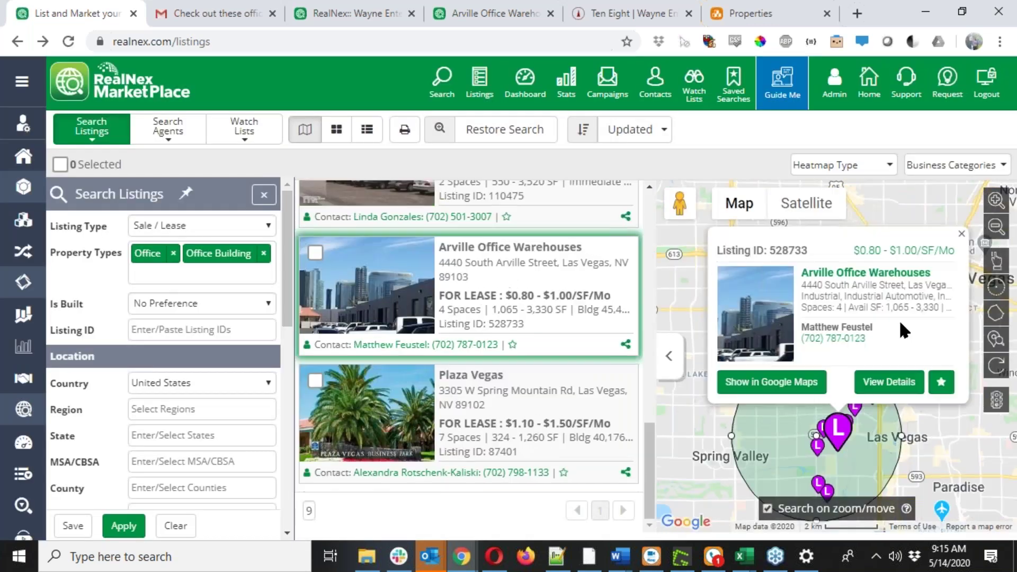
pyautogui.click(871, 268)
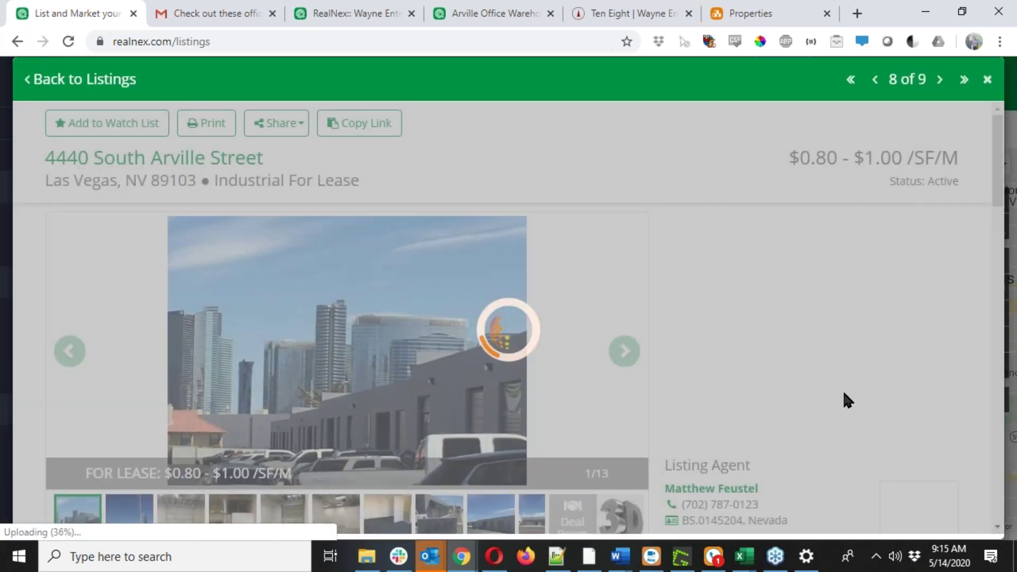
# Scroll through the Arville Office Warehouses listing page to review its Spaces section.
pyautogui.scroll(-1, 744, 456)
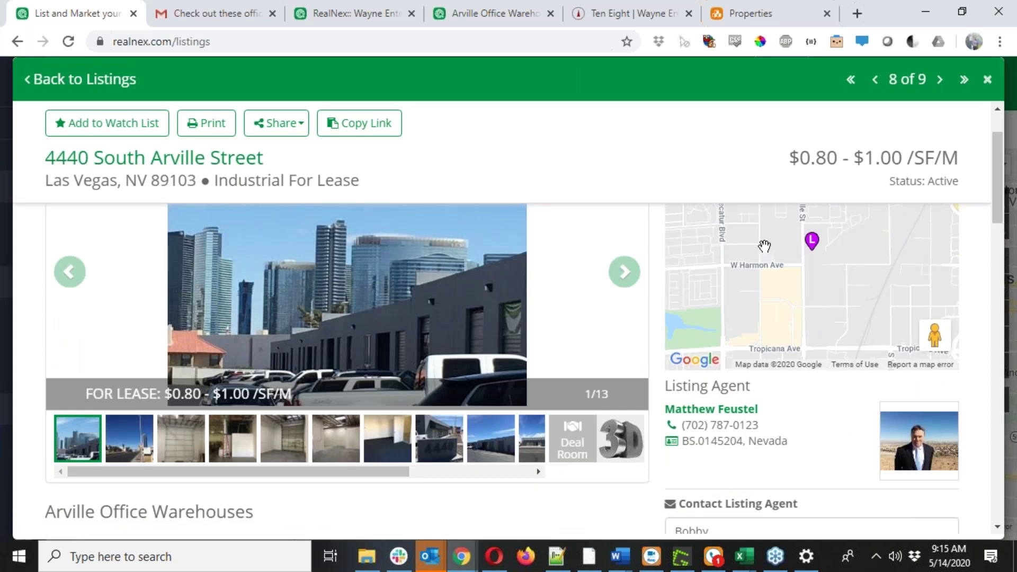
pyautogui.click(517, 11)
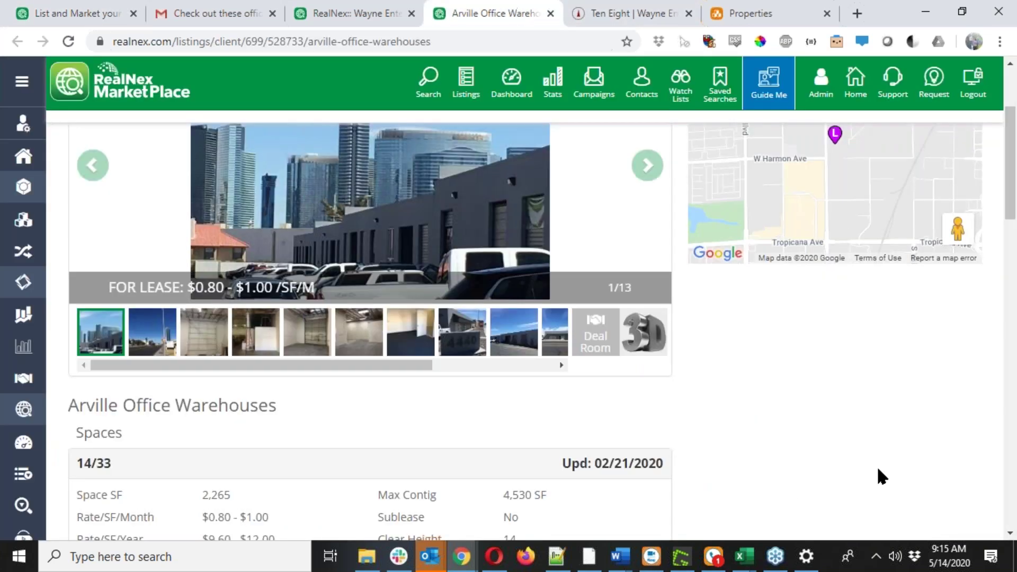
pyautogui.scroll(1, 882, 475)
pyautogui.scroll(2, 885, 476)
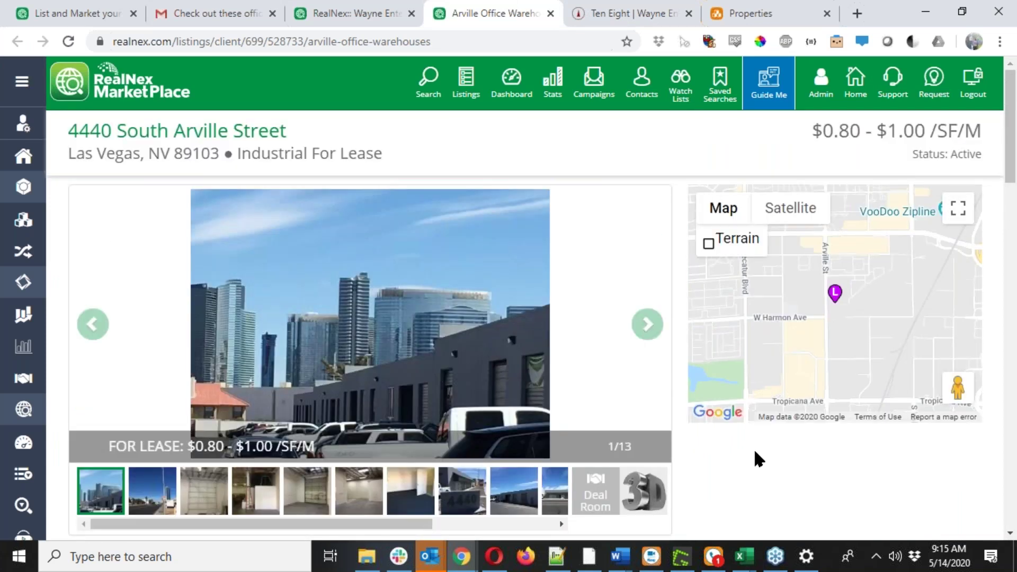
pyautogui.scroll(-3, 756, 459)
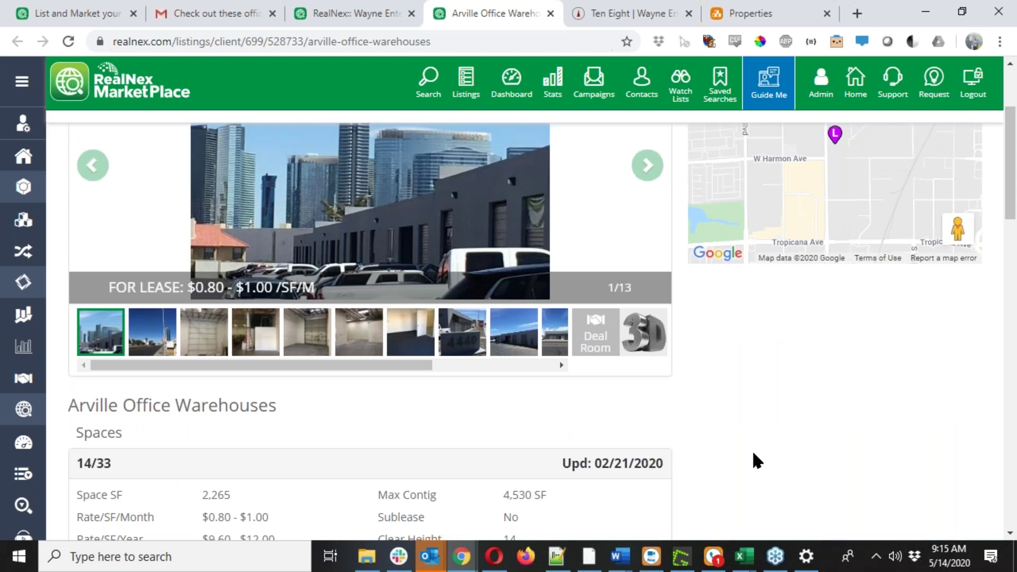
pyautogui.scroll(-5, 754, 460)
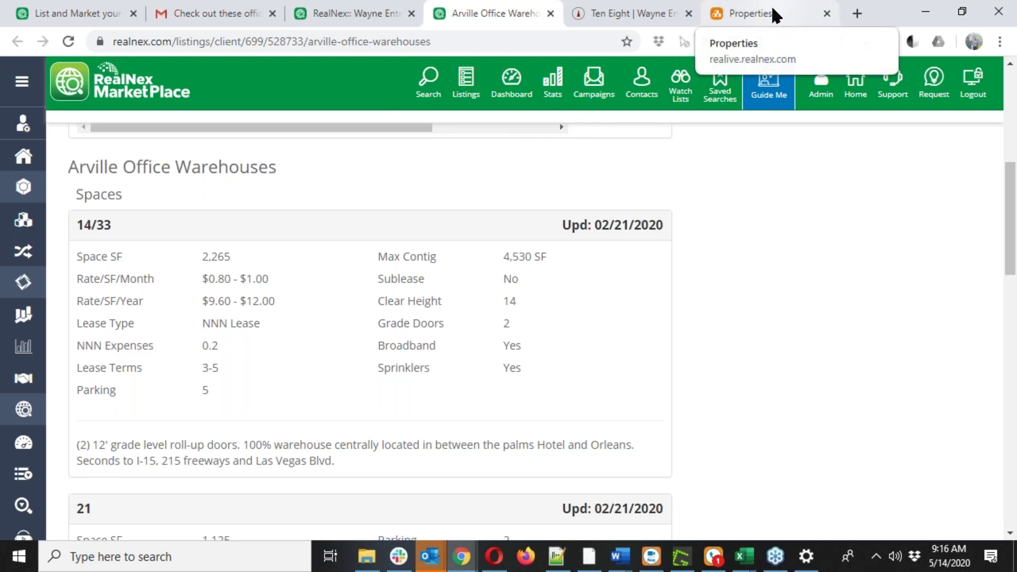
pyautogui.scroll(8, 531, 359)
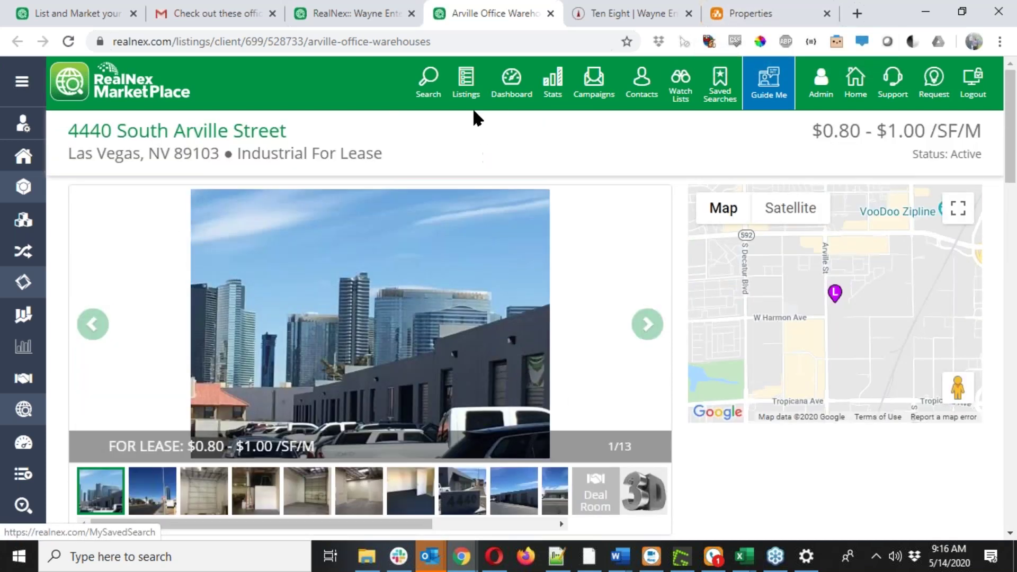
pyautogui.click(473, 91)
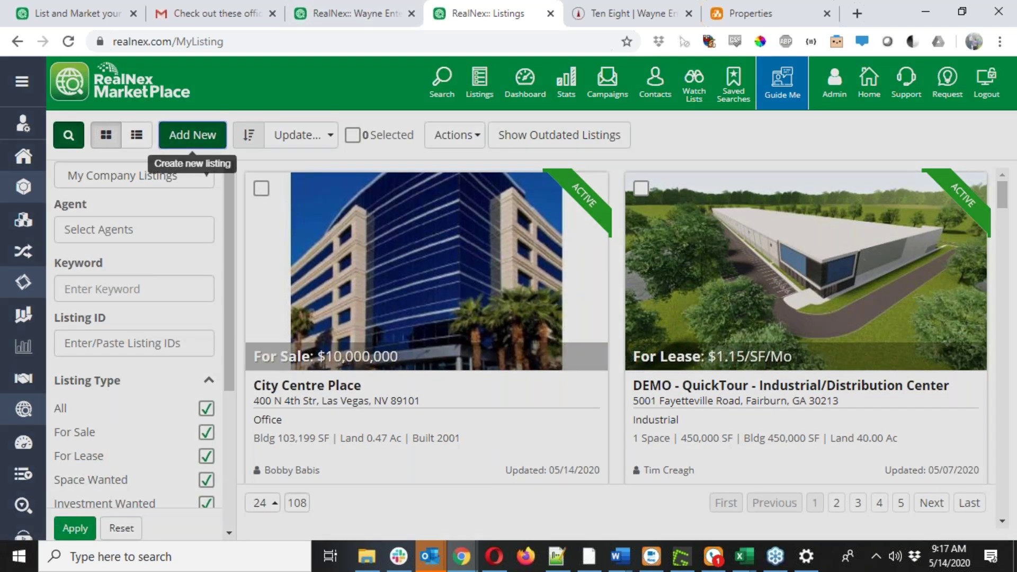
# Close the Create New Listing dialog unused and move to the CORE Properties list, widening it.
pyautogui.click(193, 135)
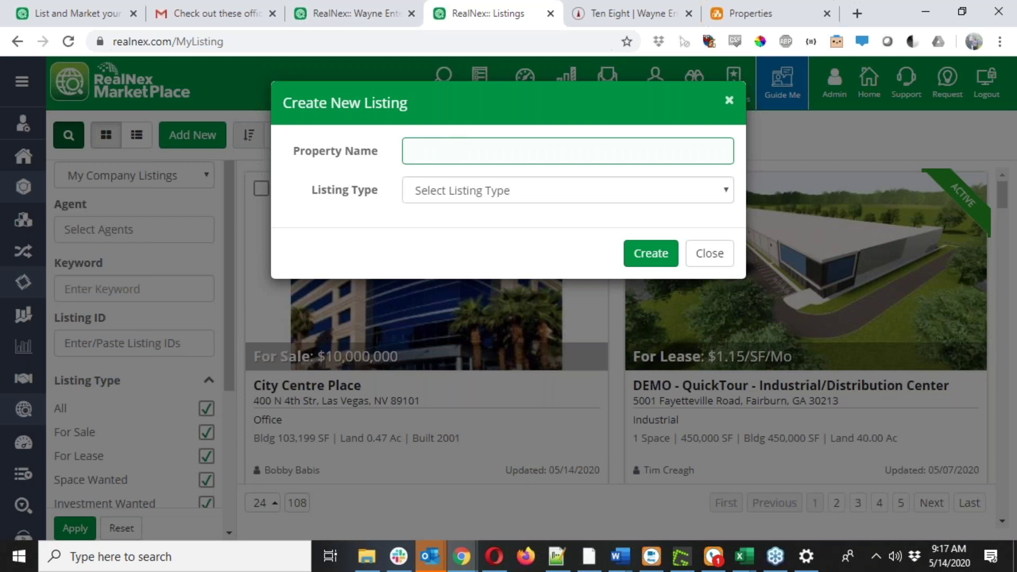
pyautogui.click(730, 254)
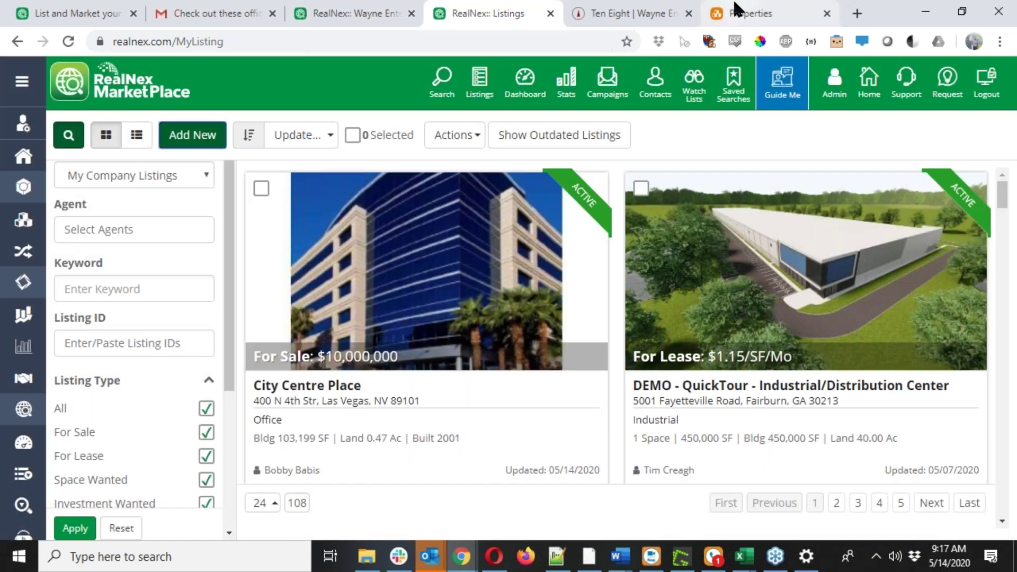
pyautogui.click(737, 9)
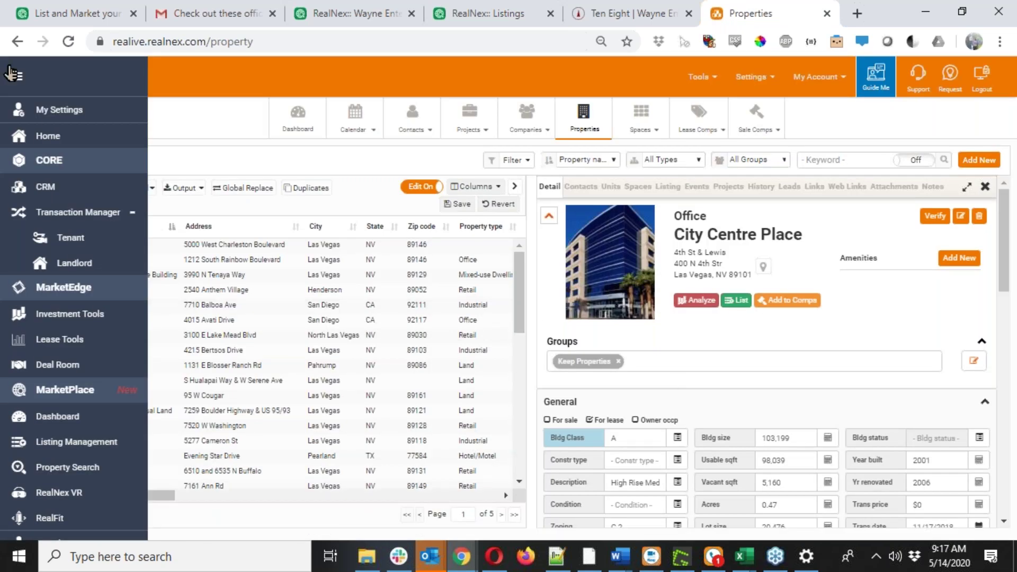
pyautogui.click(10, 74)
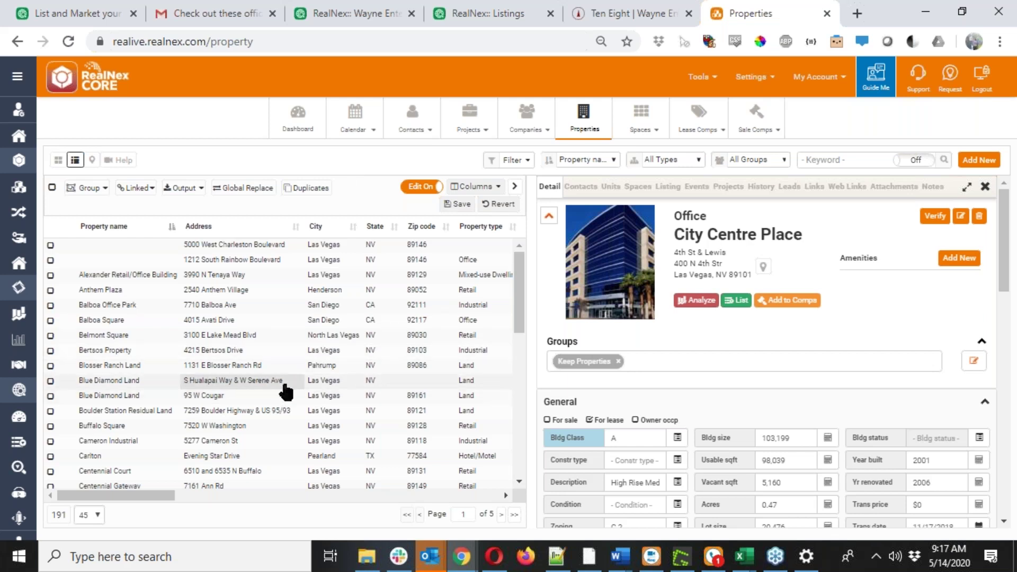
# Filter the RealNex CORE property list to show only Office properties.
pyautogui.scroll(-3, 281, 400)
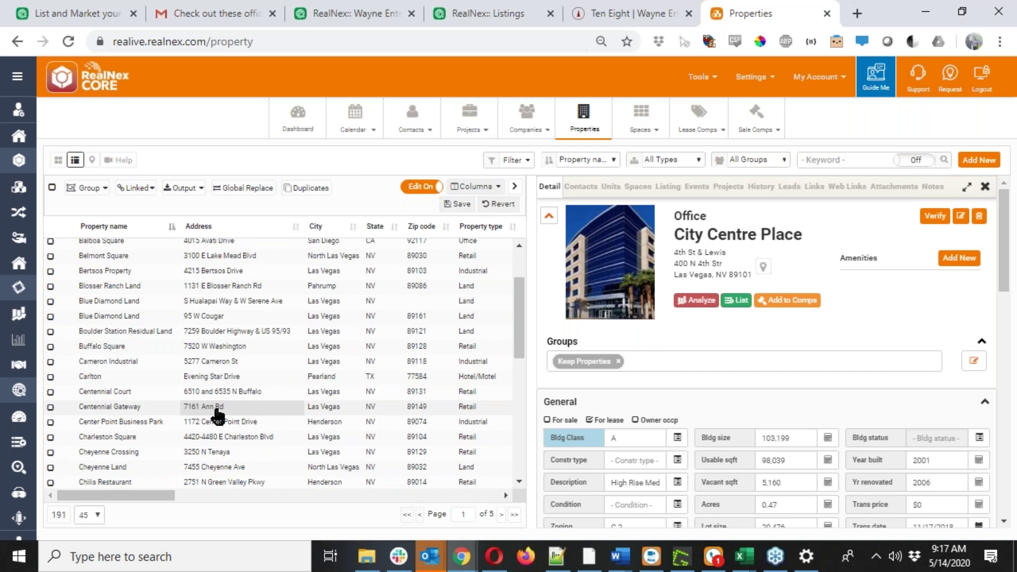
pyautogui.click(217, 408)
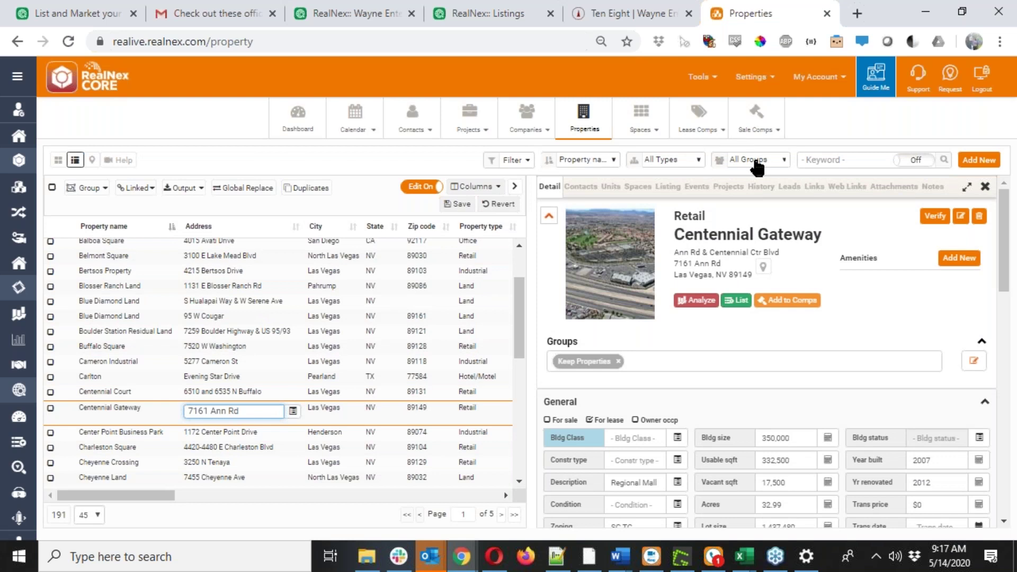
pyautogui.click(670, 159)
pyautogui.scroll(-1, 662, 217)
pyautogui.click(662, 211)
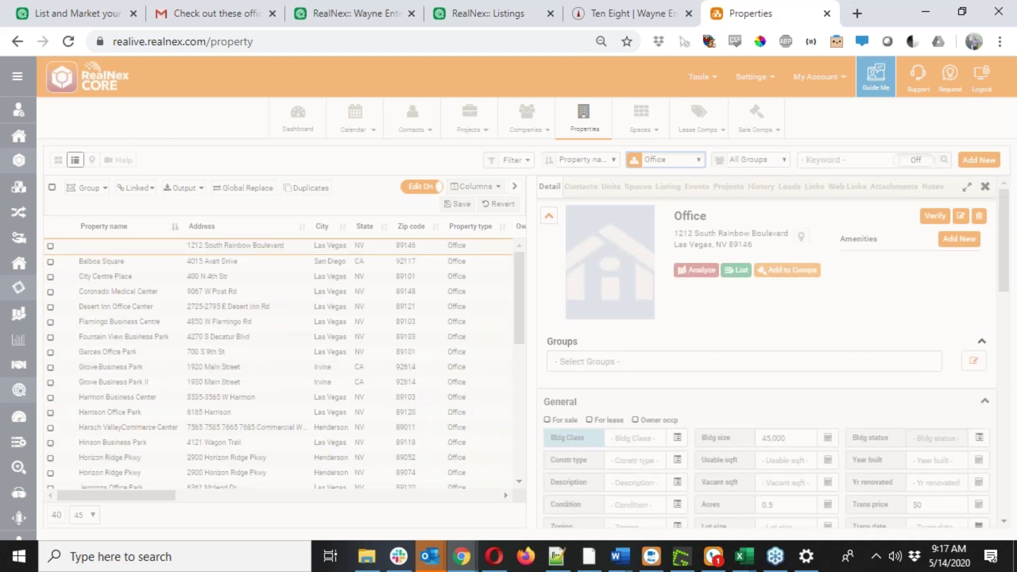
# Show the Garces Office Park record at 700 S 9th St, Las Vegas: 1,200 sq ft, built 1938.
pyautogui.click(216, 352)
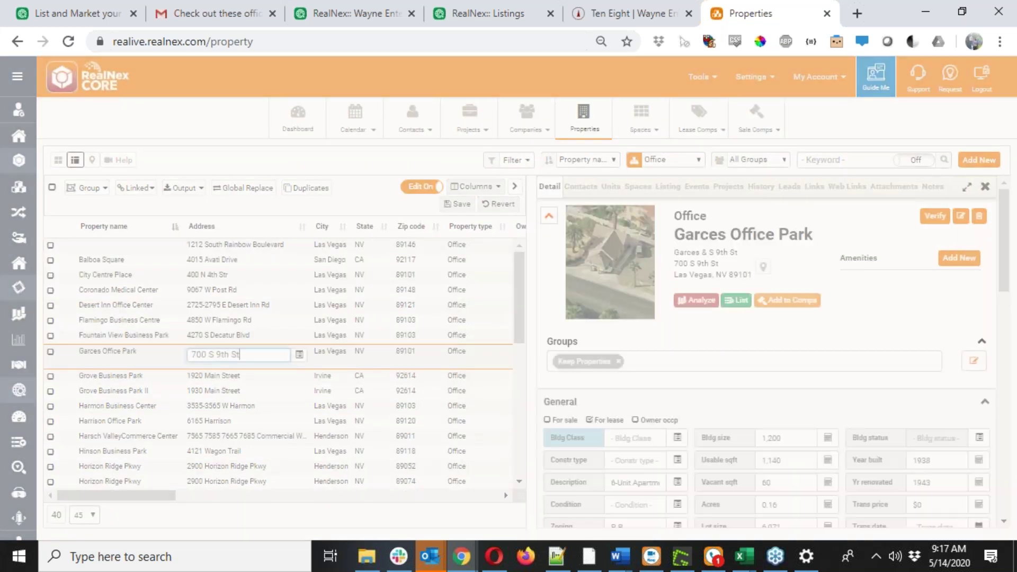
pyautogui.press('Return')
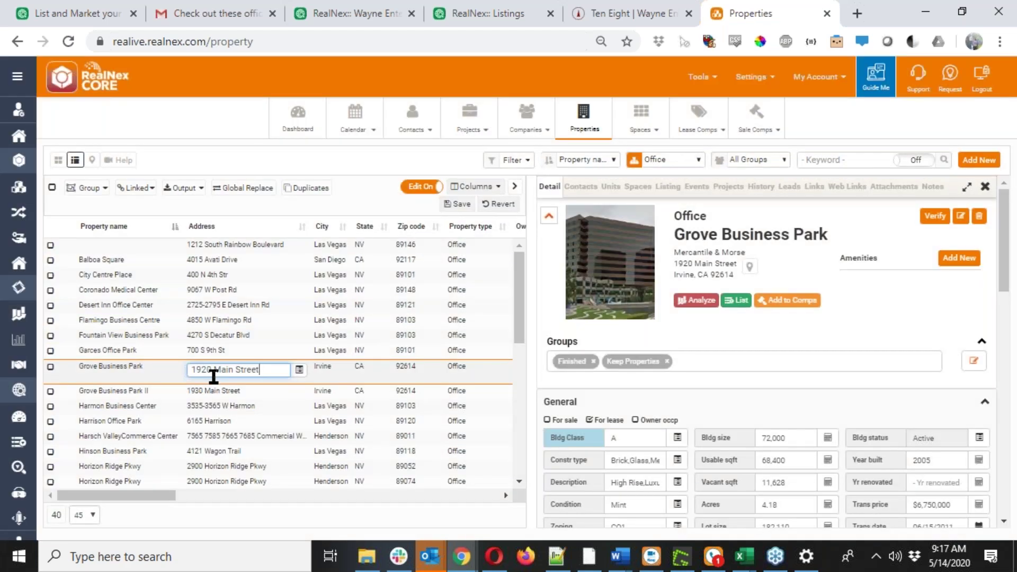
pyautogui.click(218, 354)
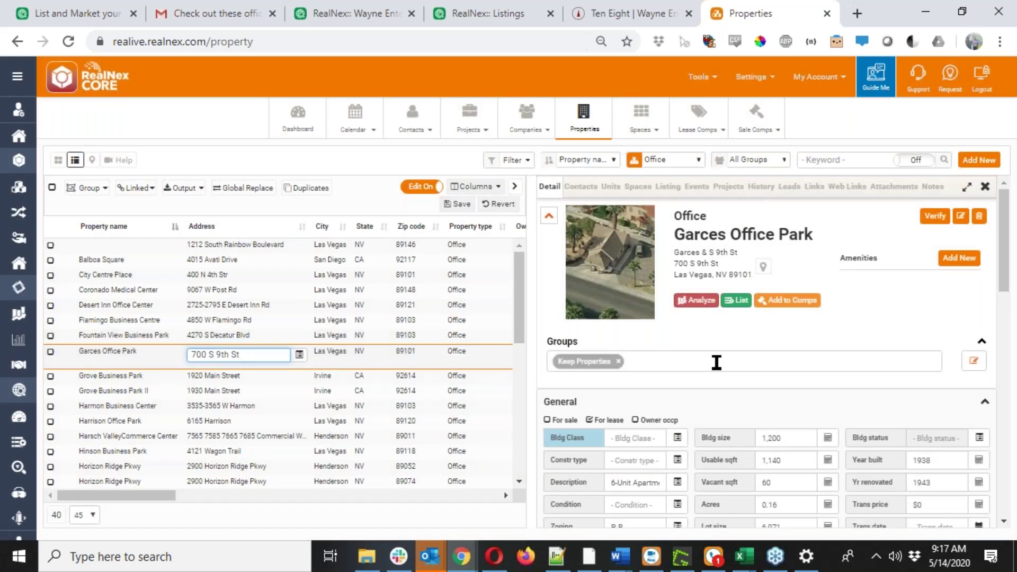
pyautogui.moveTo(588, 253)
pyautogui.scroll(-1, 767, 338)
pyautogui.scroll(-3, 767, 337)
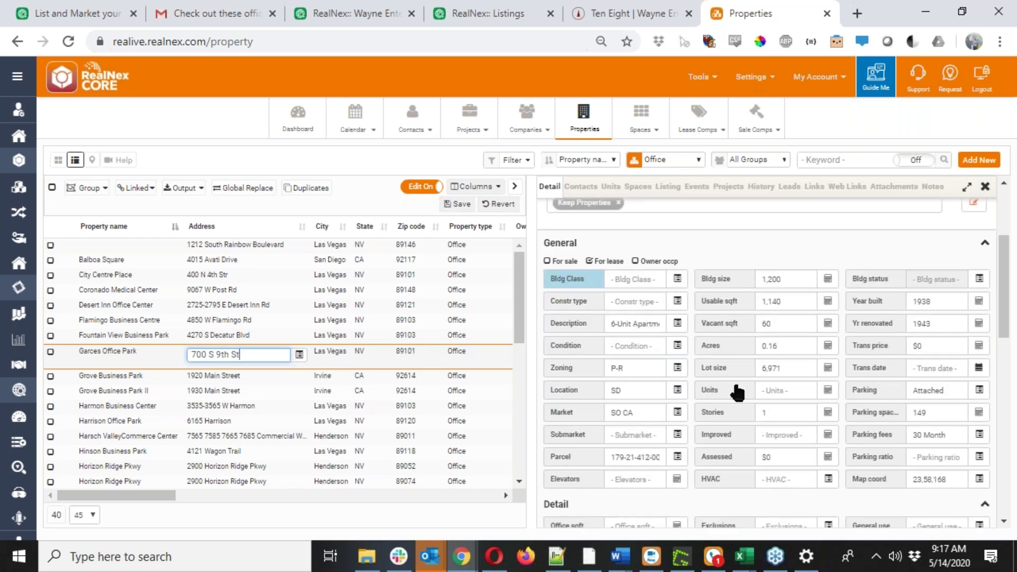
pyautogui.scroll(3, 774, 390)
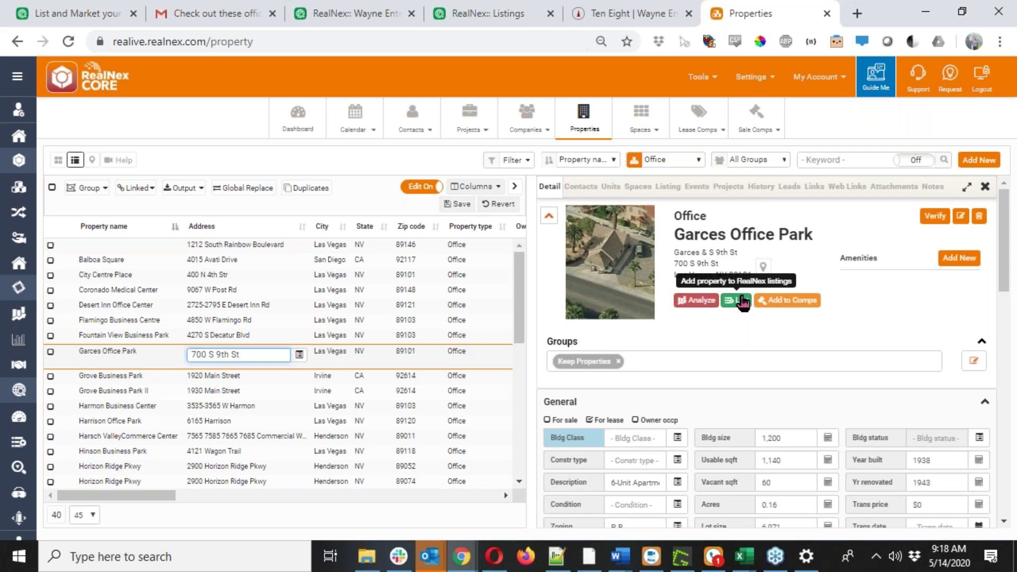
# List Garces Office Park For Sale and open its draft in the MarketPlace listing editor.
pyautogui.click(743, 301)
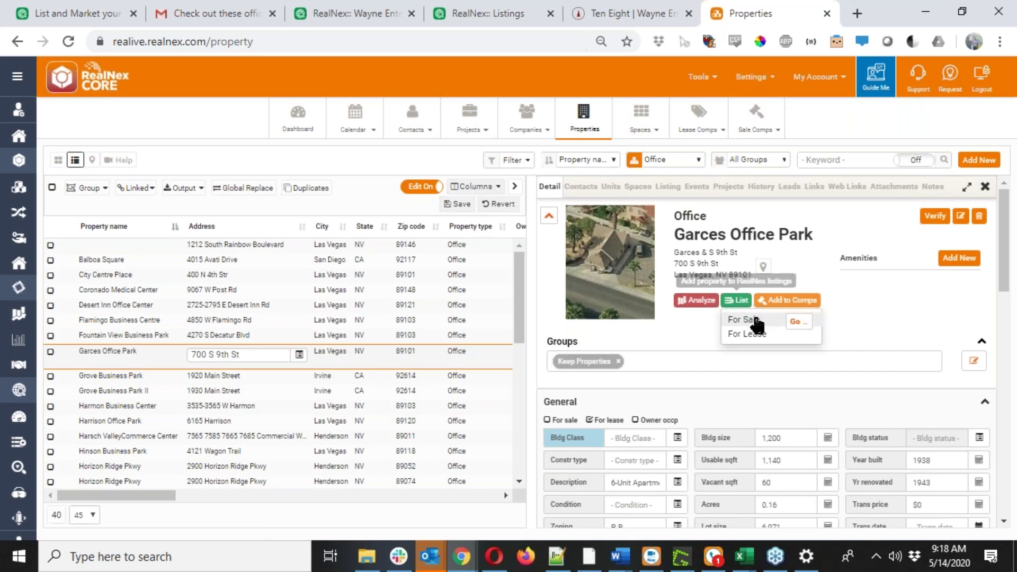
pyautogui.click(799, 323)
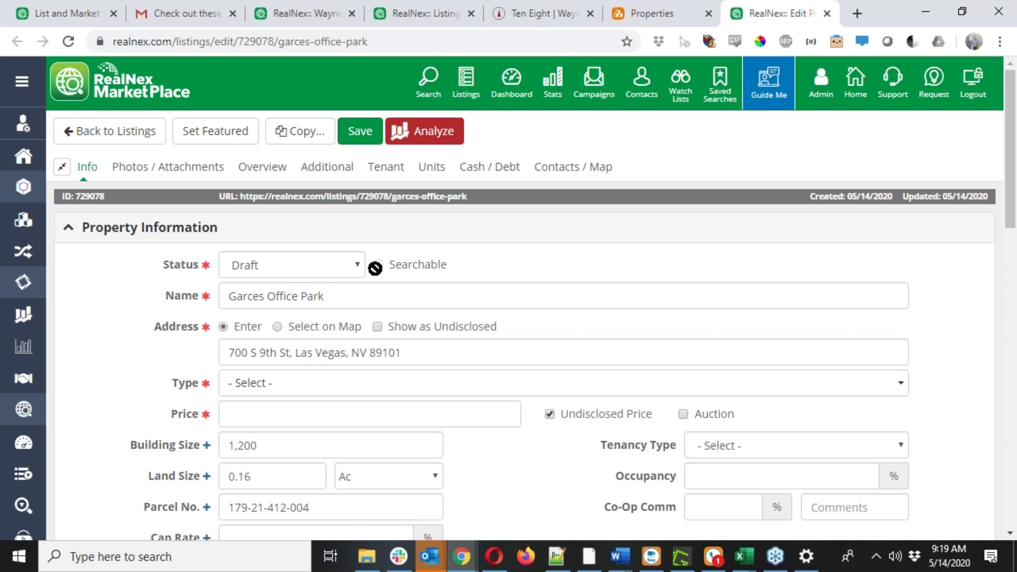
pyautogui.click(349, 268)
# Keep the listing status as Draft and set the property type to Office.
pyautogui.click(356, 287)
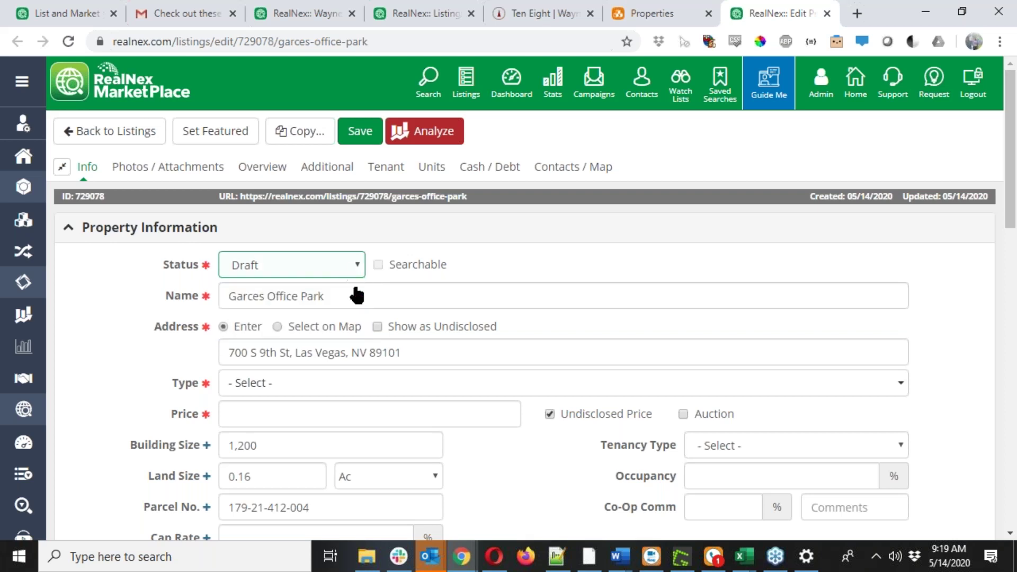
pyautogui.click(325, 385)
pyautogui.scroll(-2, 309, 472)
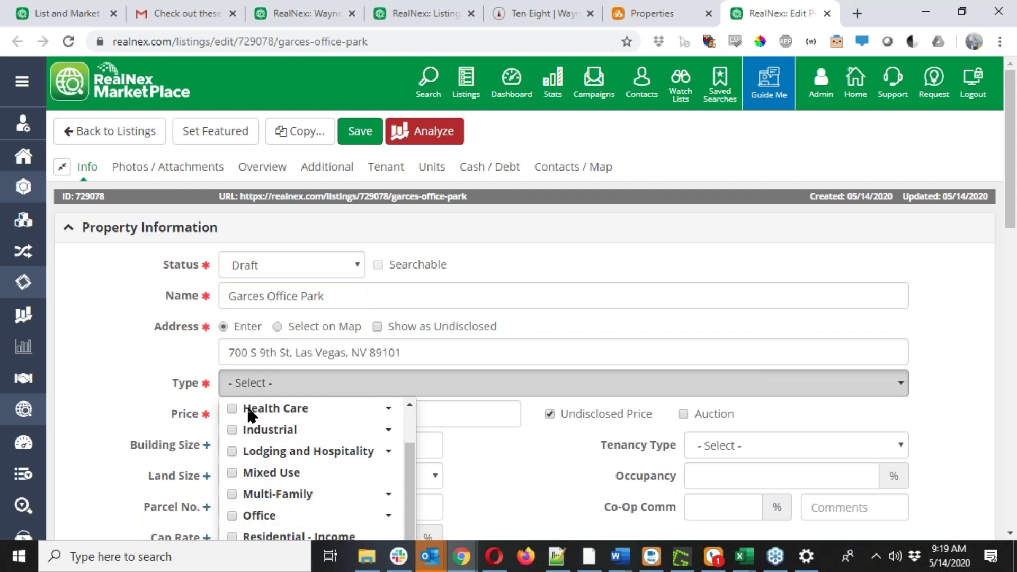
pyautogui.click(231, 516)
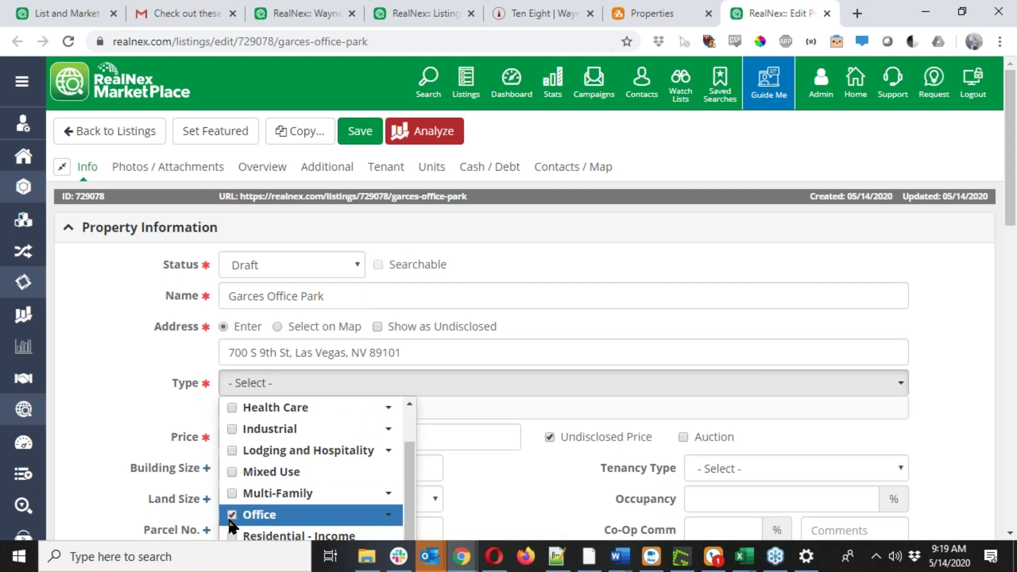
pyautogui.click(254, 393)
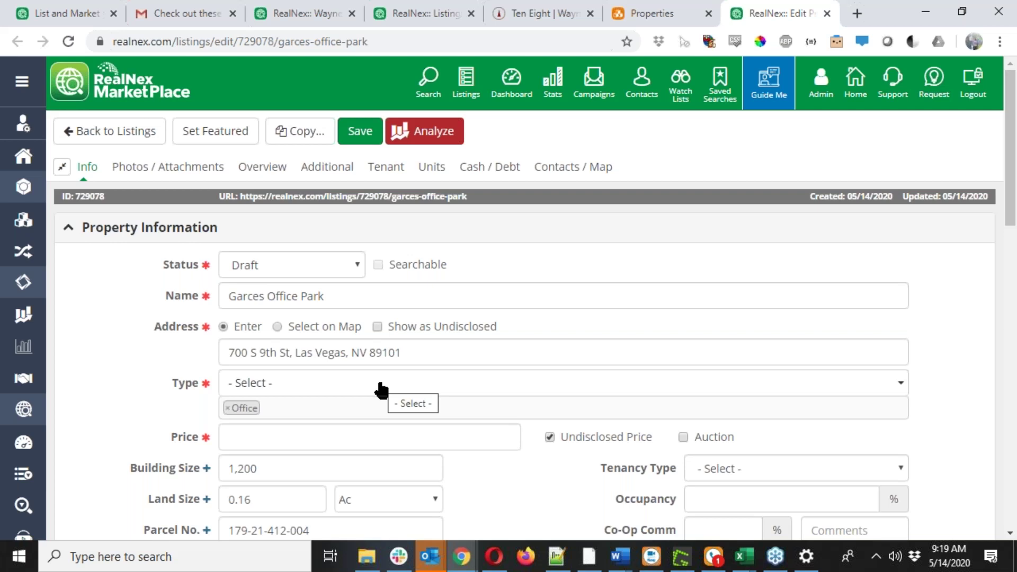
# Enter a listing price of 15,000,000.
pyautogui.click(368, 431)
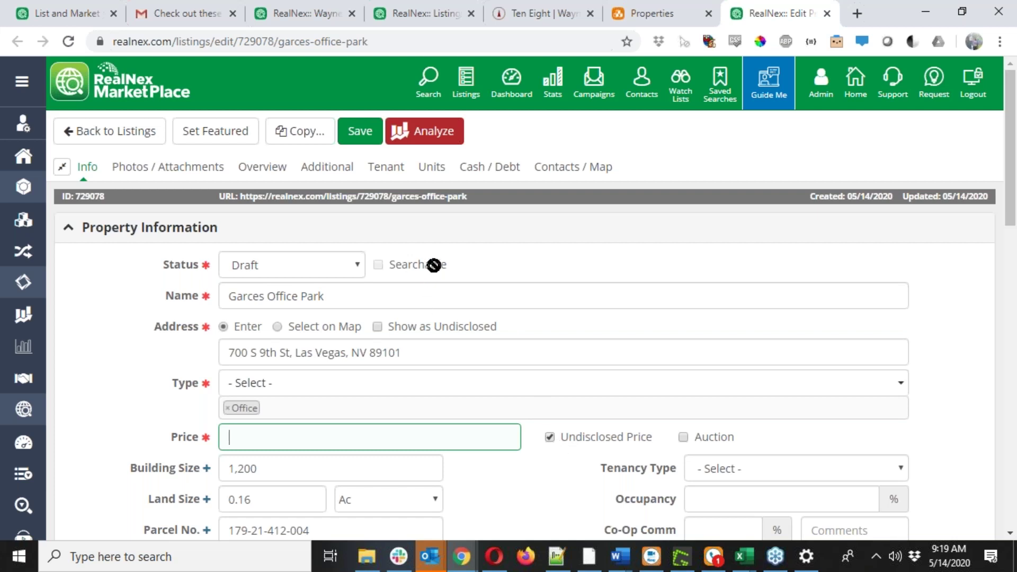
pyautogui.write('15,000,000')
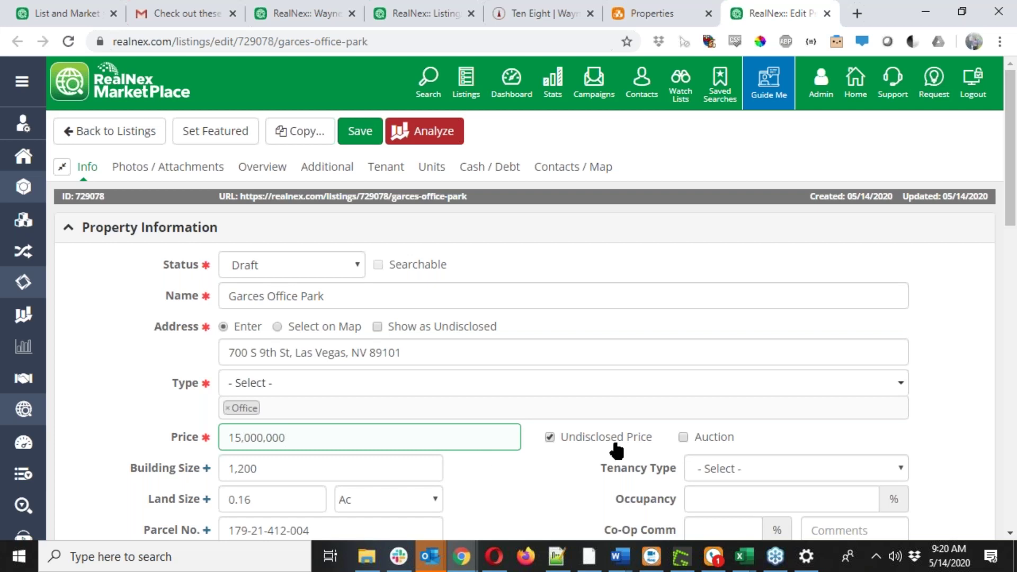
pyautogui.scroll(-1, 591, 438)
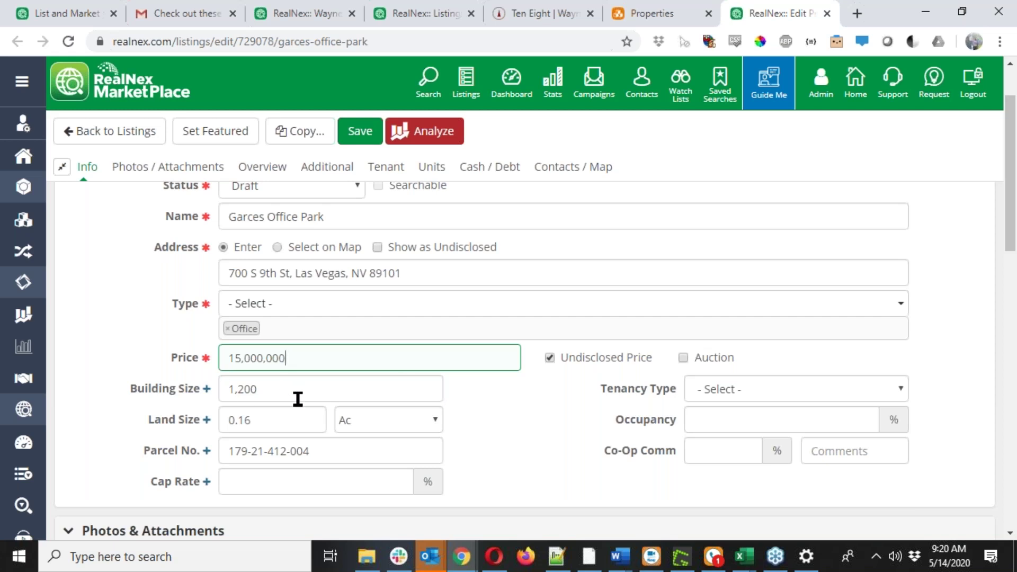
pyautogui.scroll(-1, 295, 420)
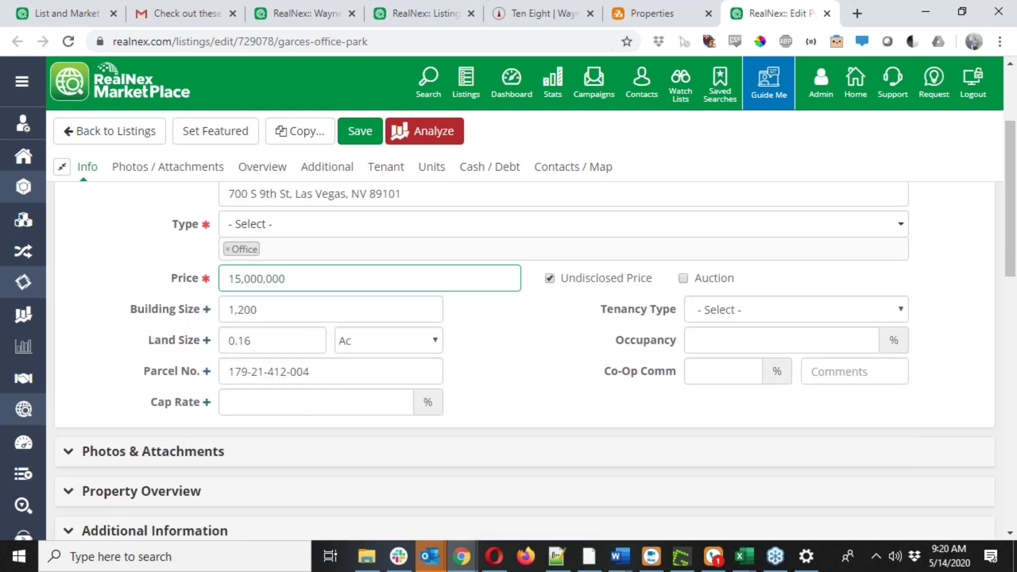
# Expand Photos & Attachments to check the attached aerial photo.
pyautogui.click(238, 477)
pyautogui.scroll(-3, 324, 411)
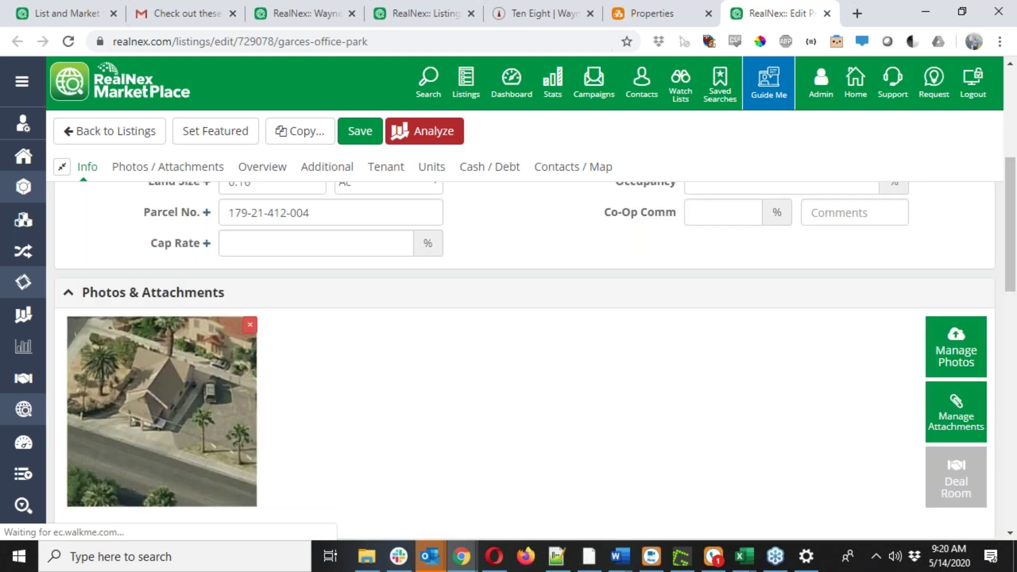
pyautogui.scroll(-2, 325, 431)
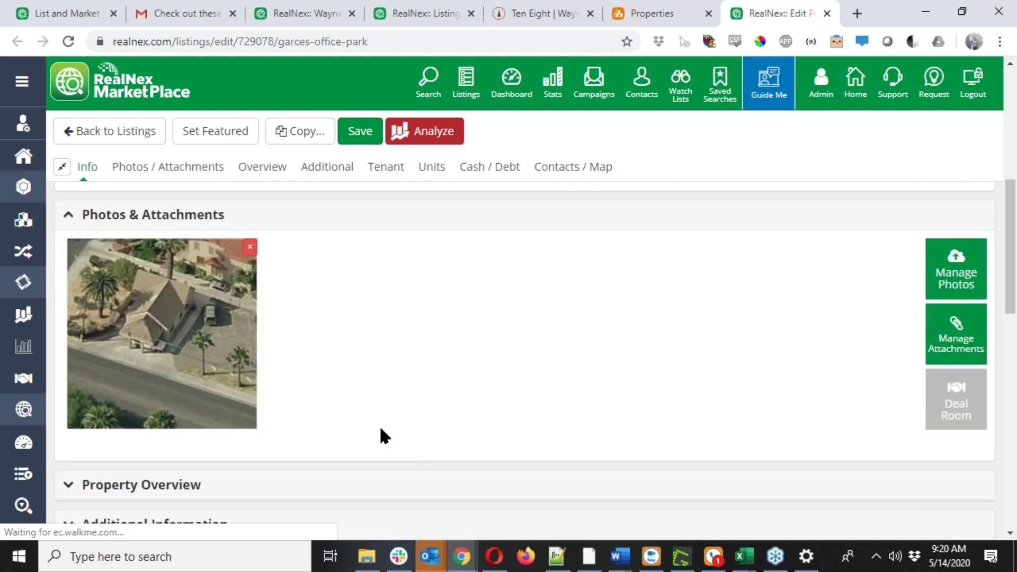
pyautogui.scroll(10, 379, 423)
pyautogui.click(328, 271)
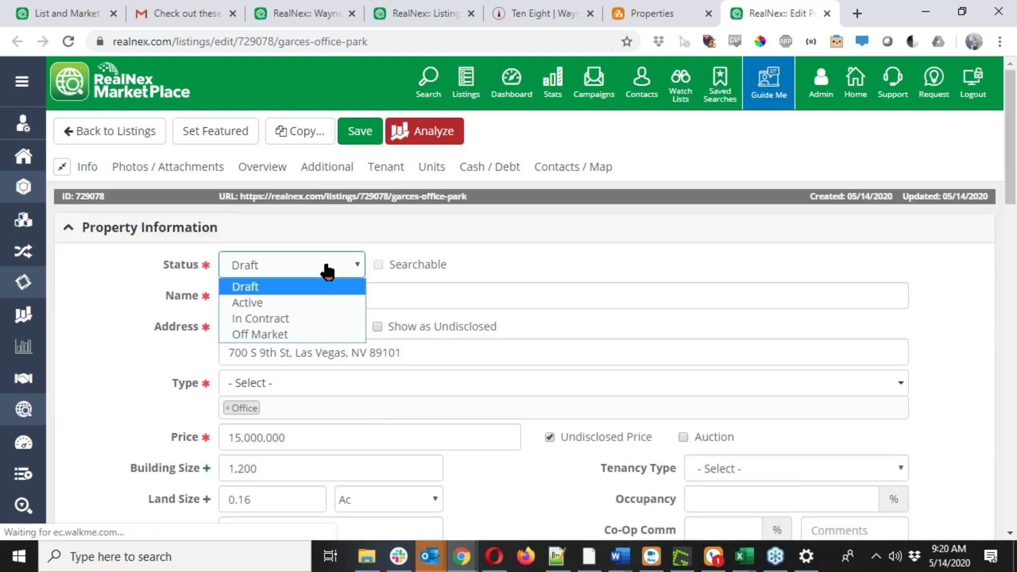
# Set the listing status to Active, save, and open its public listing page.
pyautogui.click(275, 301)
pyautogui.click(362, 134)
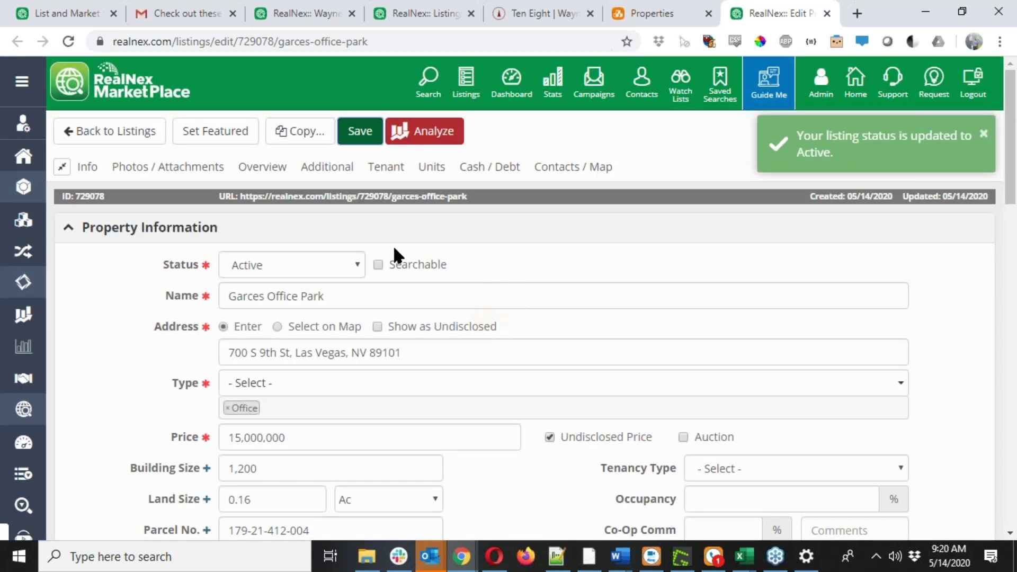
pyautogui.click(399, 201)
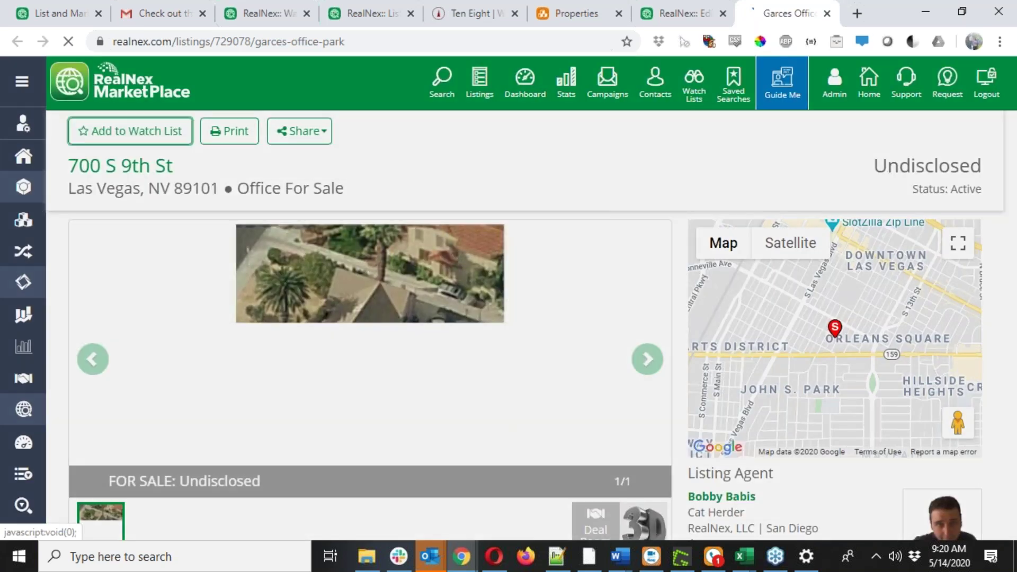
# Add Garces Office Park to the Wayne Enterprises watch list.
pyautogui.click(130, 131)
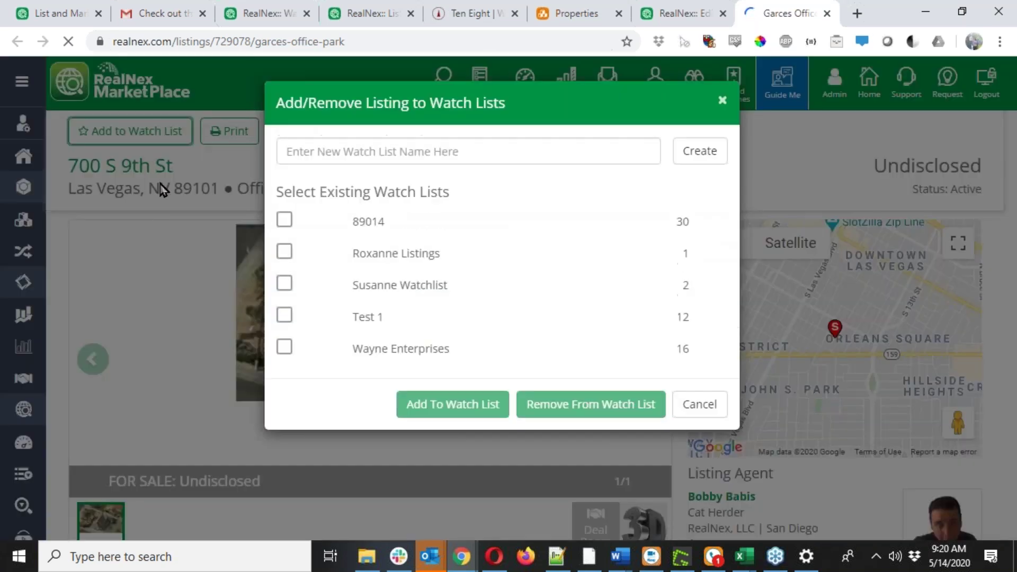
pyautogui.click(284, 348)
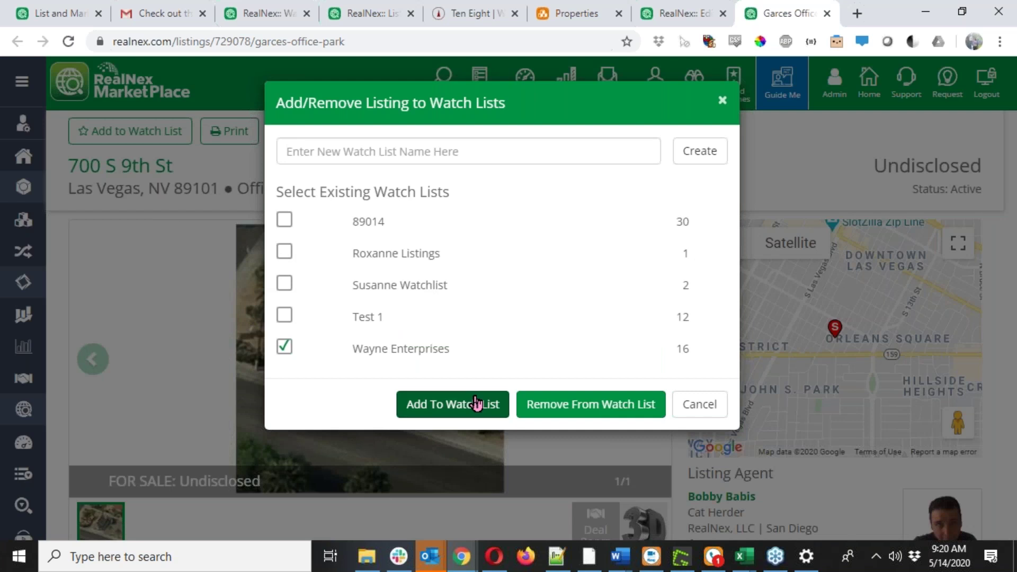
pyautogui.click(477, 404)
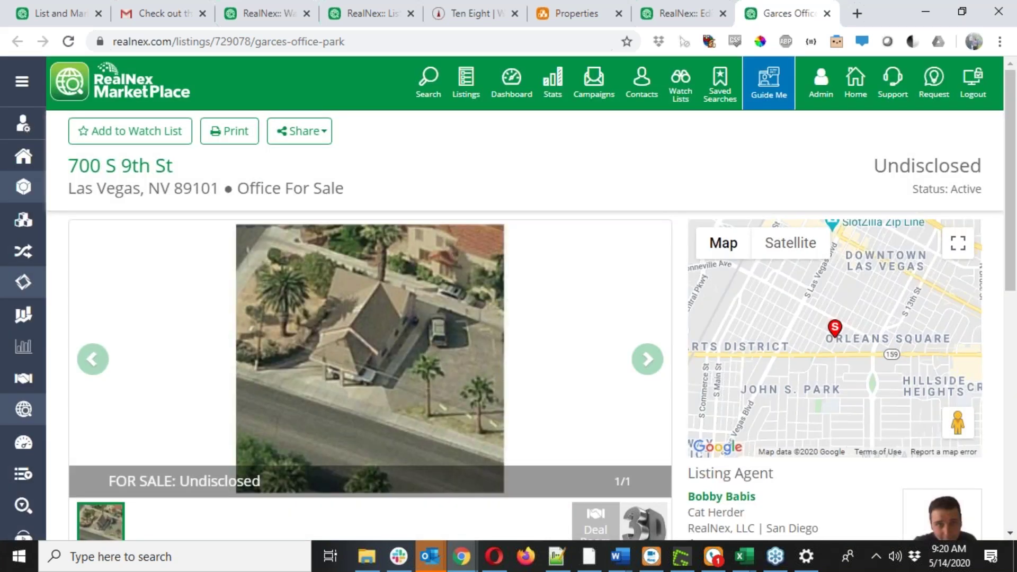
pyautogui.click(370, 13)
pyautogui.click(678, 13)
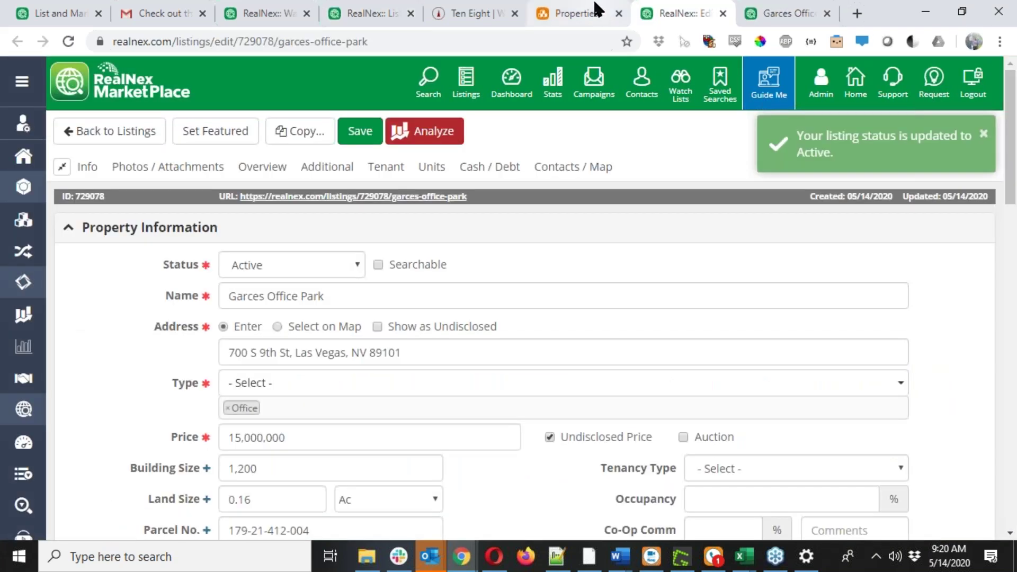
# Reload the Wayne Enterprises watch-list page and scroll through its listings.
pyautogui.click(325, 7)
pyautogui.click(264, 13)
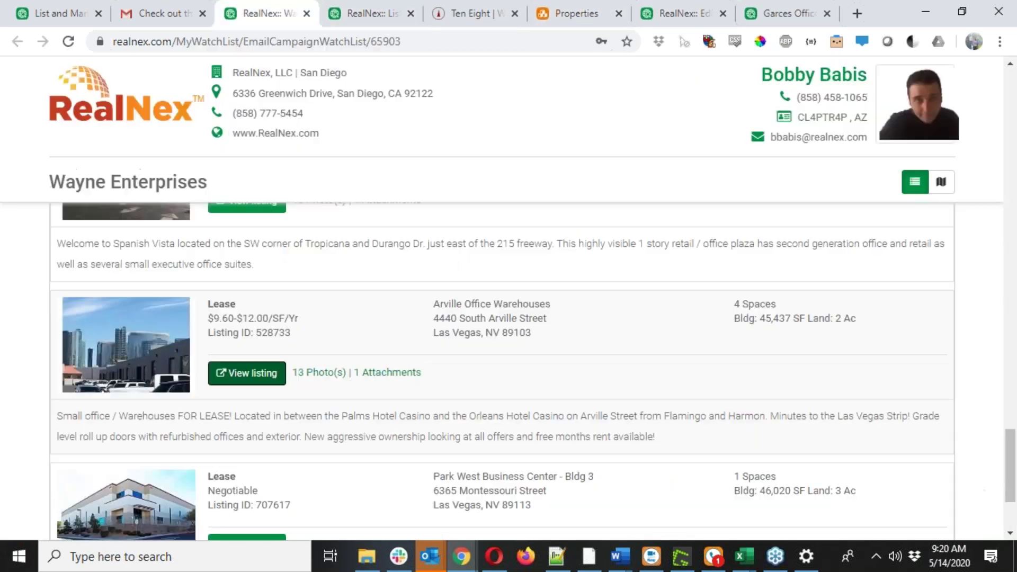
pyautogui.click(67, 41)
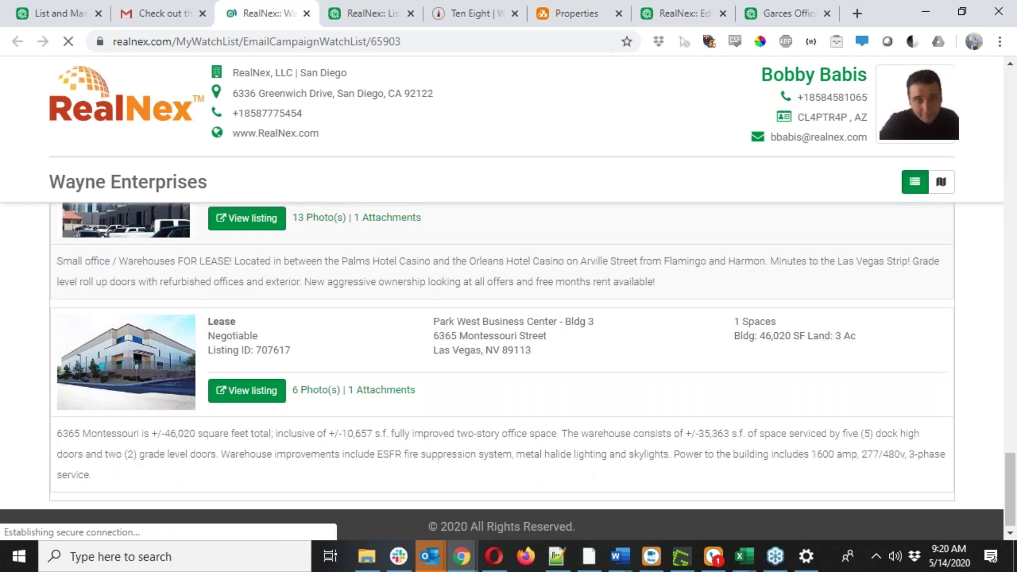
pyautogui.scroll(15, 525, 300)
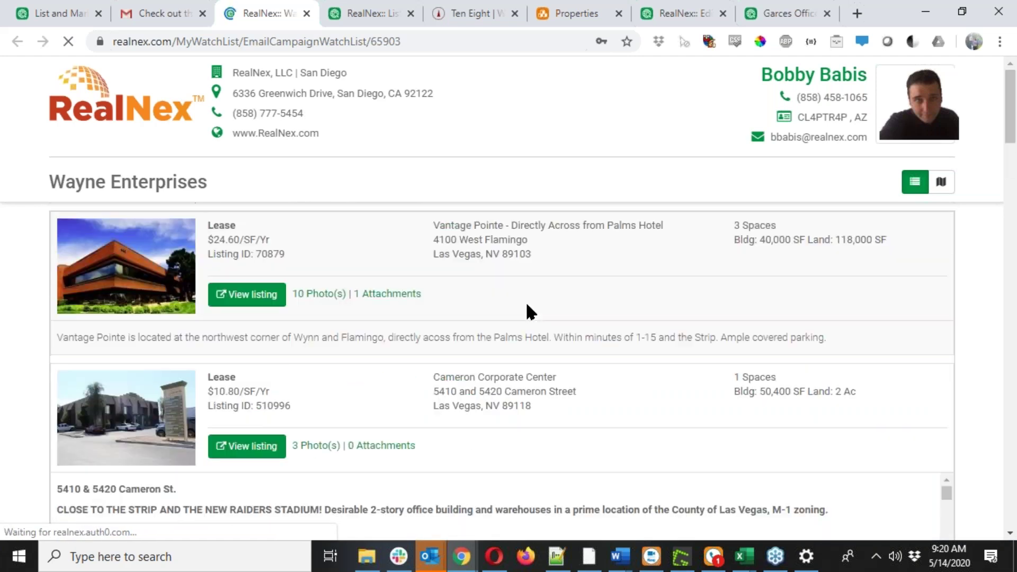
pyautogui.scroll(-5, 526, 300)
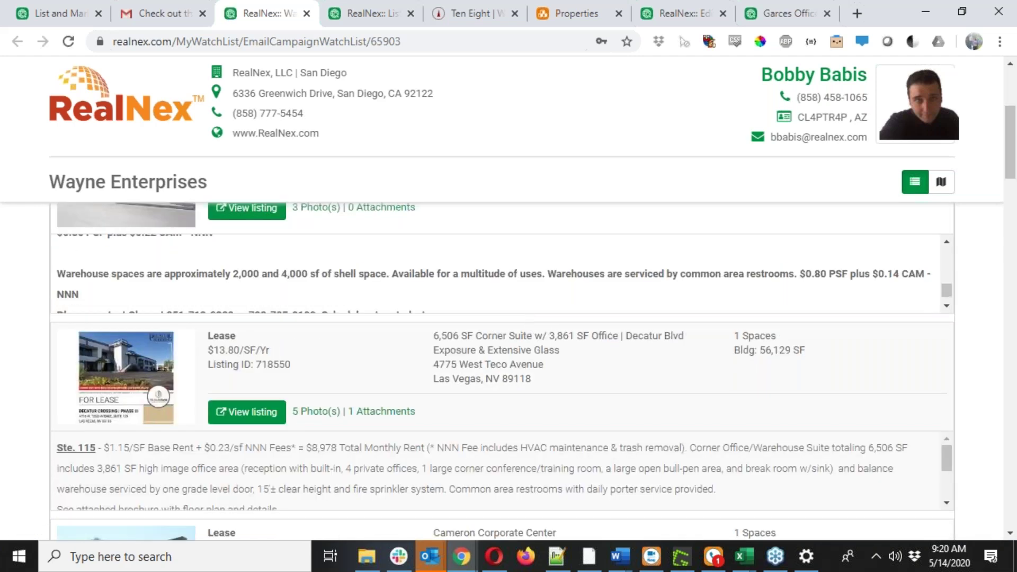
pyautogui.scroll(-9, 960, 340)
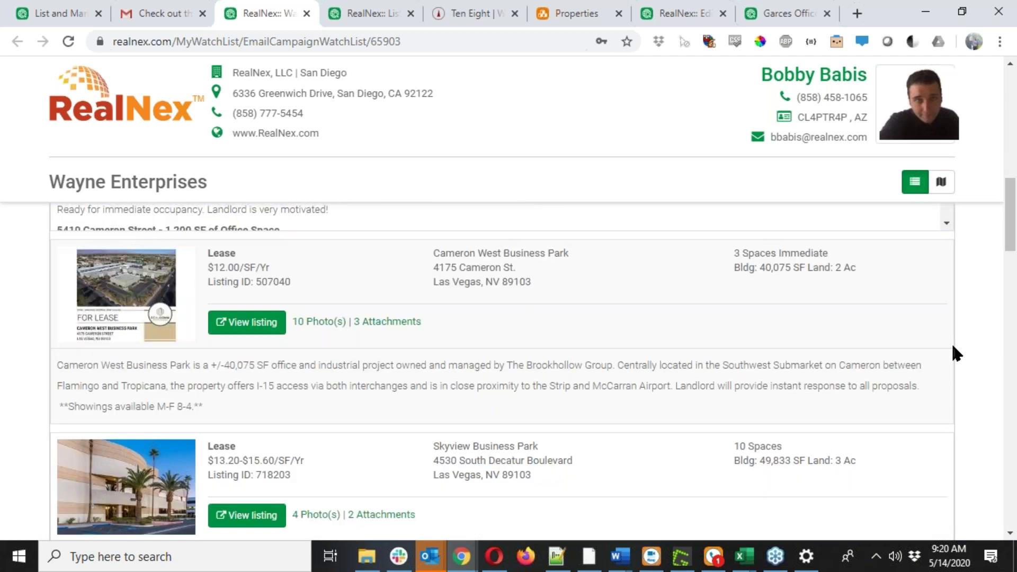
pyautogui.scroll(-4, 951, 341)
pyautogui.scroll(-3, 953, 347)
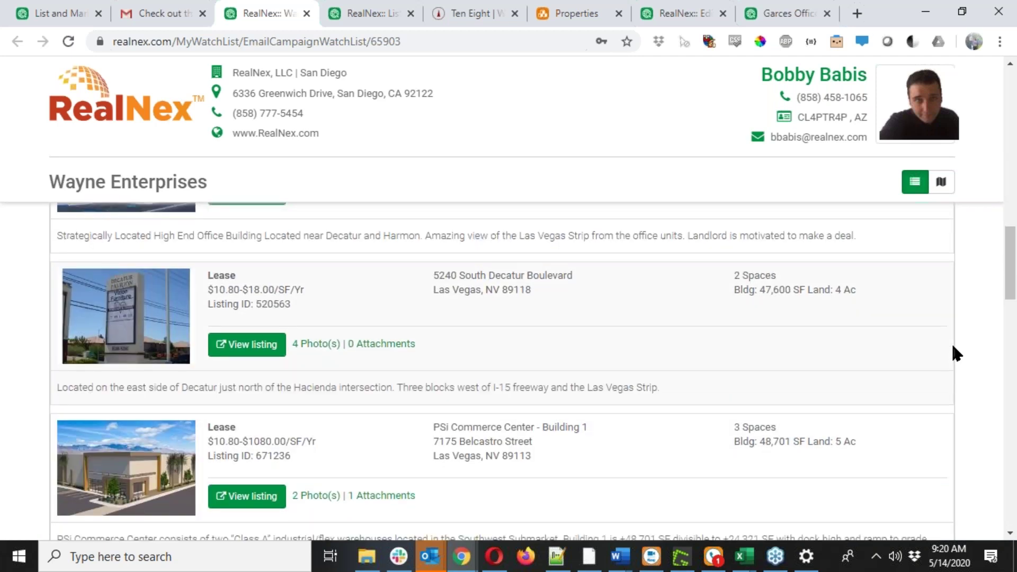
pyautogui.scroll(-8, 953, 347)
pyautogui.scroll(-12, 952, 347)
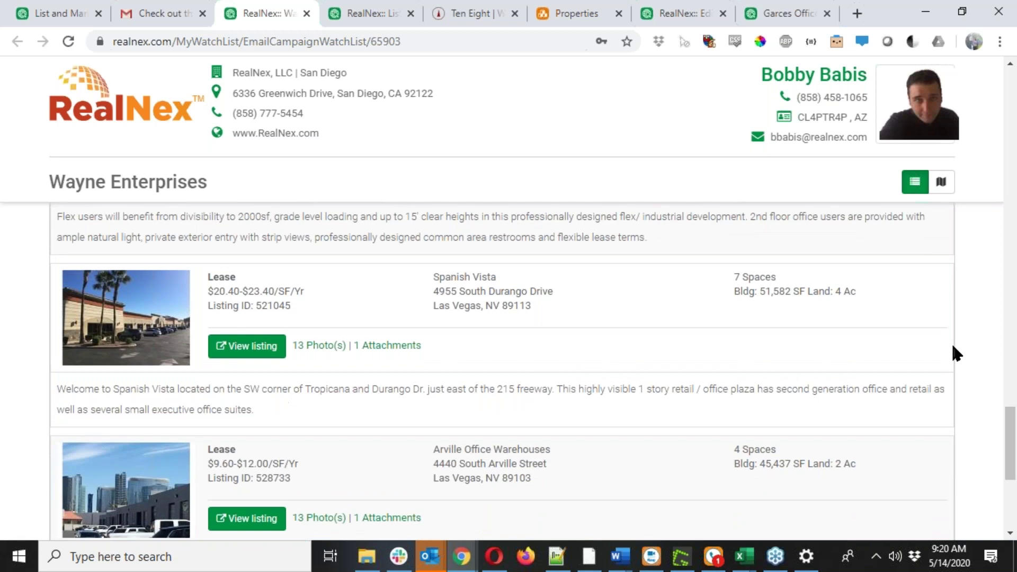
pyautogui.scroll(-3, 953, 350)
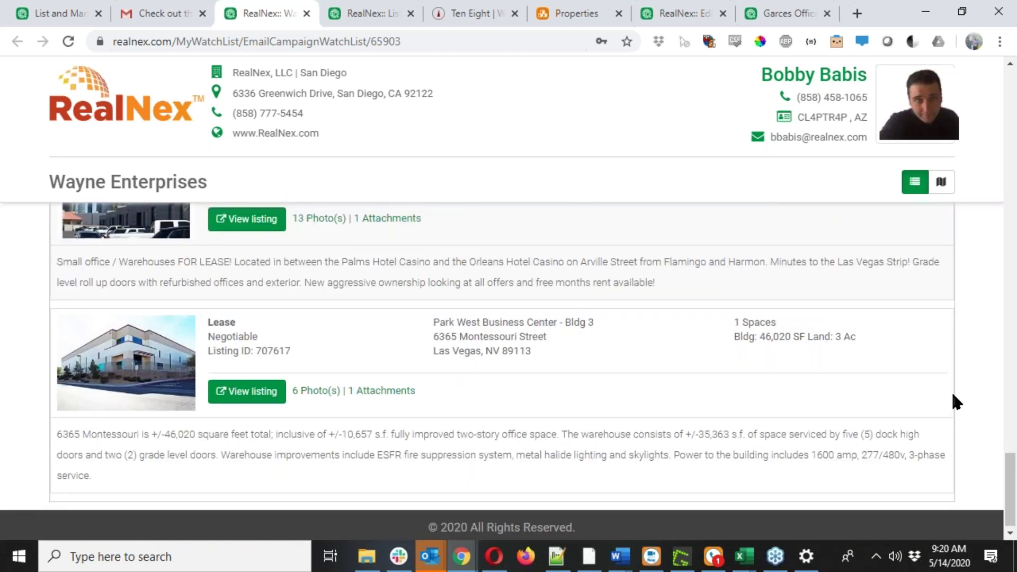
pyautogui.scroll(10, 953, 397)
pyautogui.scroll(15, 951, 390)
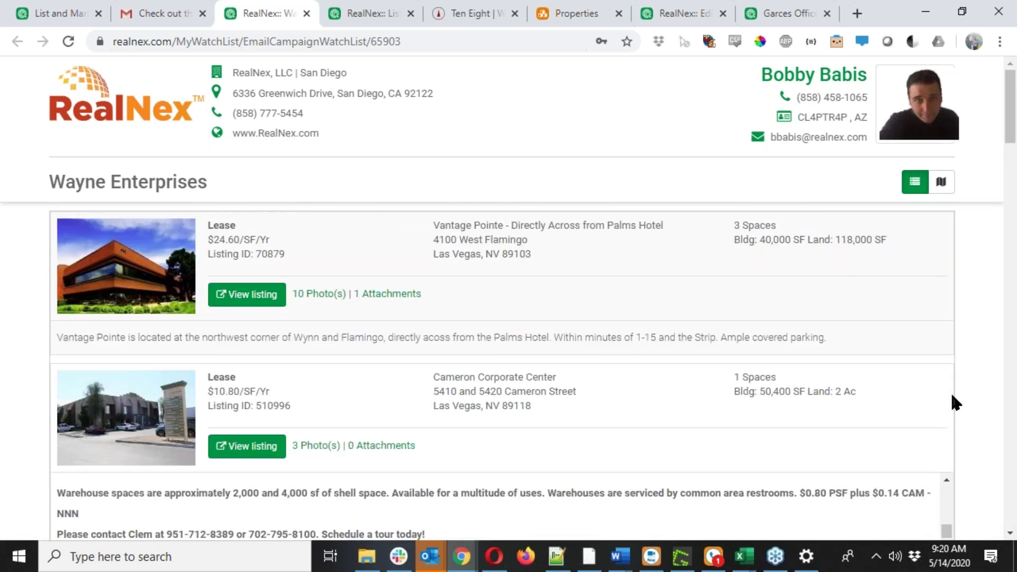
pyautogui.scroll(-13, 688, 352)
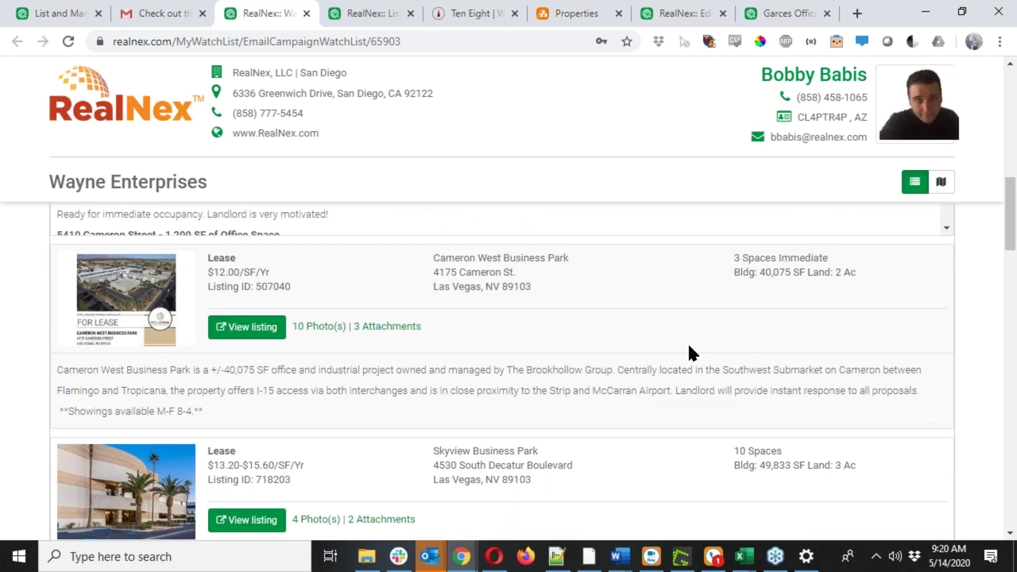
pyautogui.scroll(3, 688, 352)
# Open the emailed watch-list page showing Cameron Corporate Center and Cameron West Business Park.
pyautogui.click(193, 15)
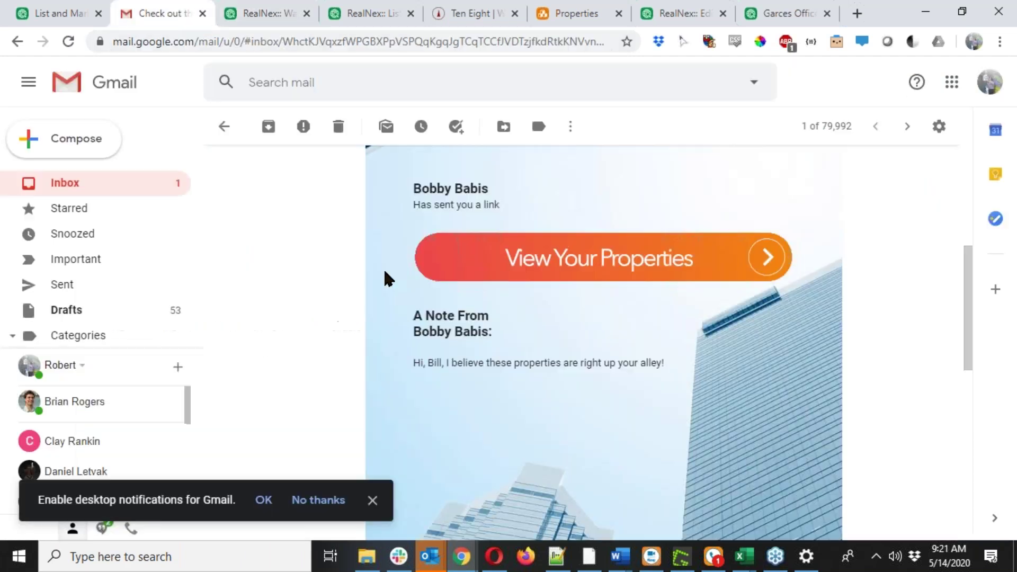
pyautogui.click(564, 271)
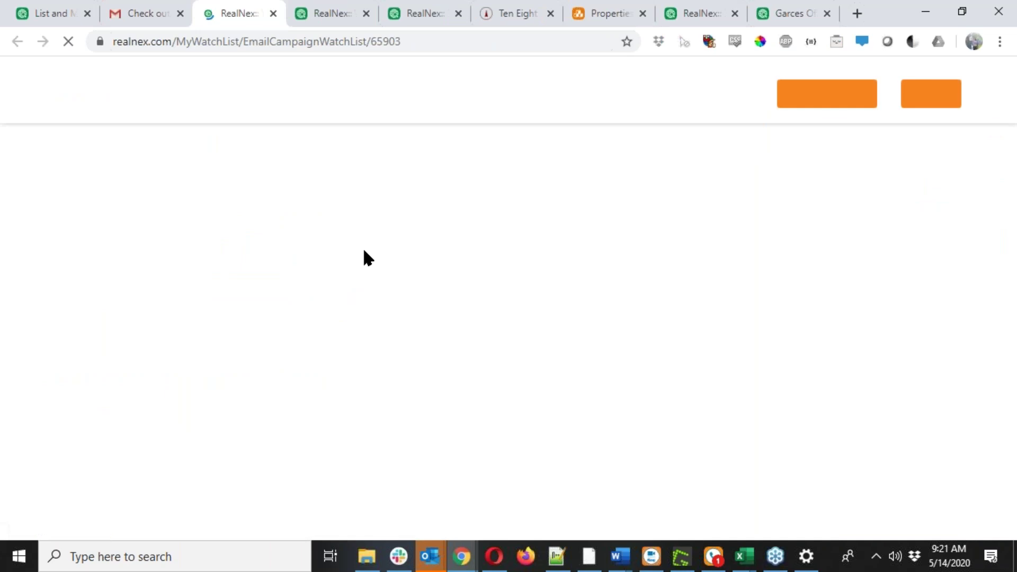
pyautogui.scroll(-3, 386, 270)
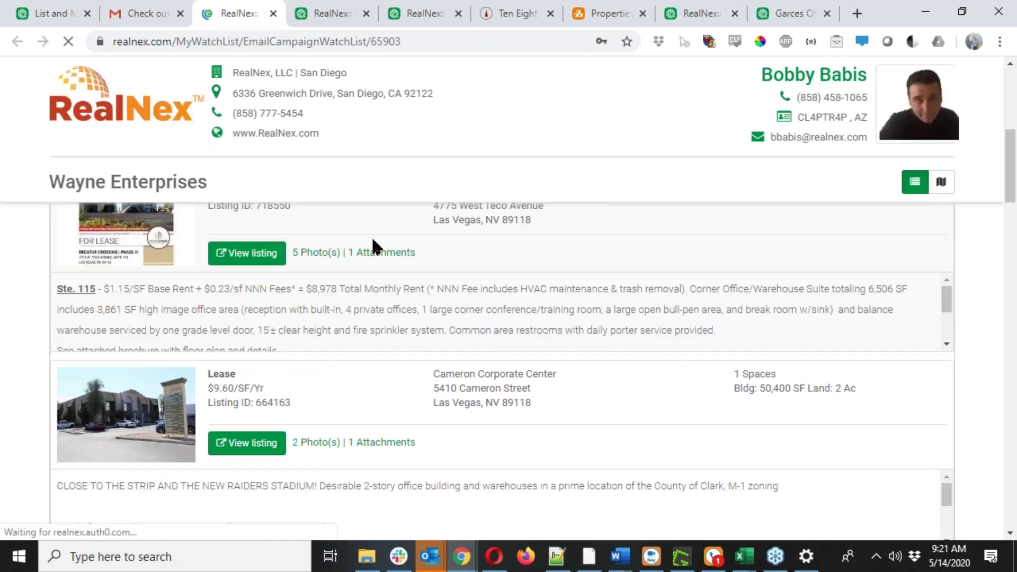
pyautogui.scroll(-8, 375, 262)
pyautogui.scroll(4, 375, 263)
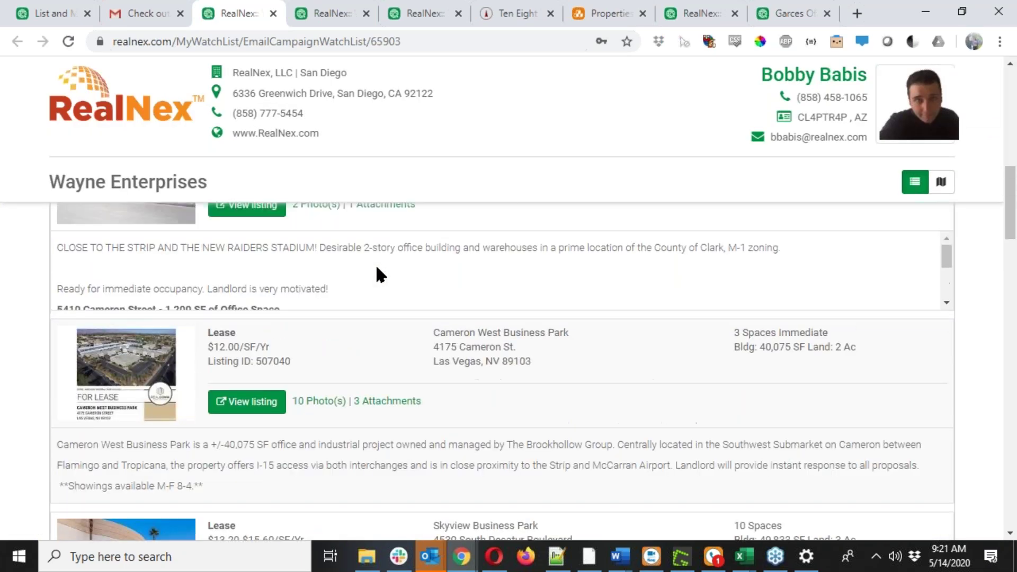
pyautogui.scroll(-15, 409, 351)
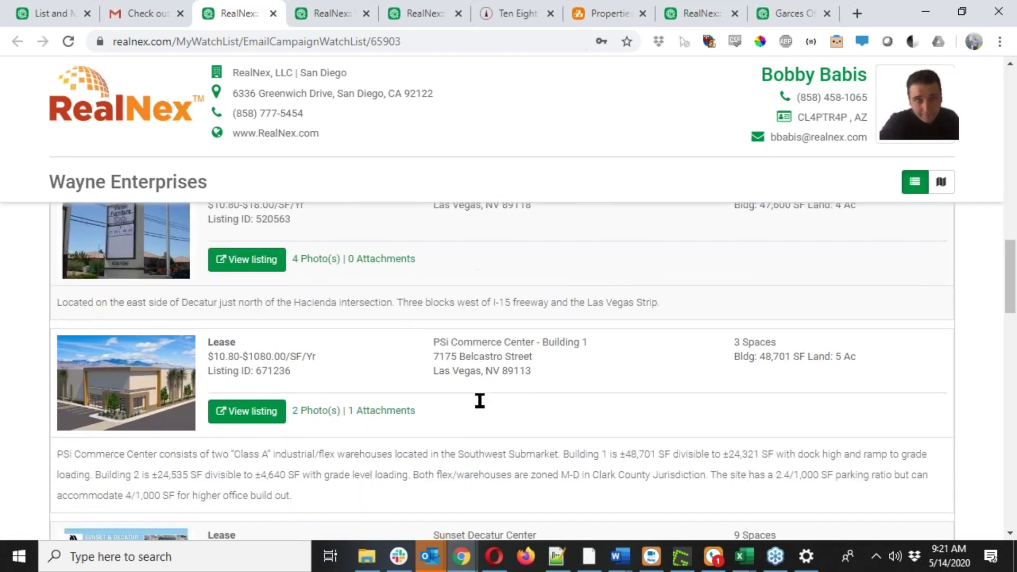
pyautogui.scroll(-15, 480, 401)
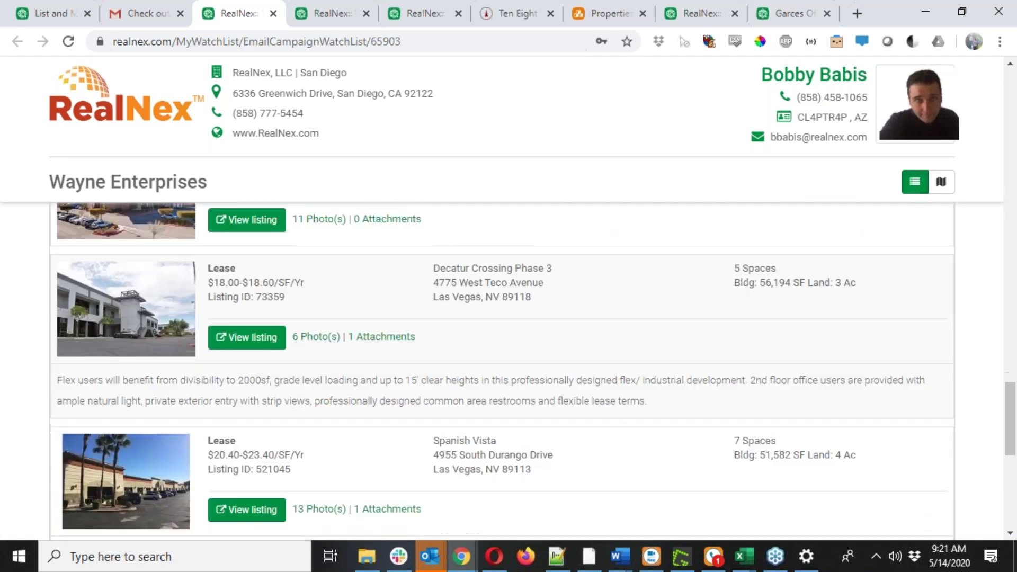
pyautogui.scroll(-10, 435, 360)
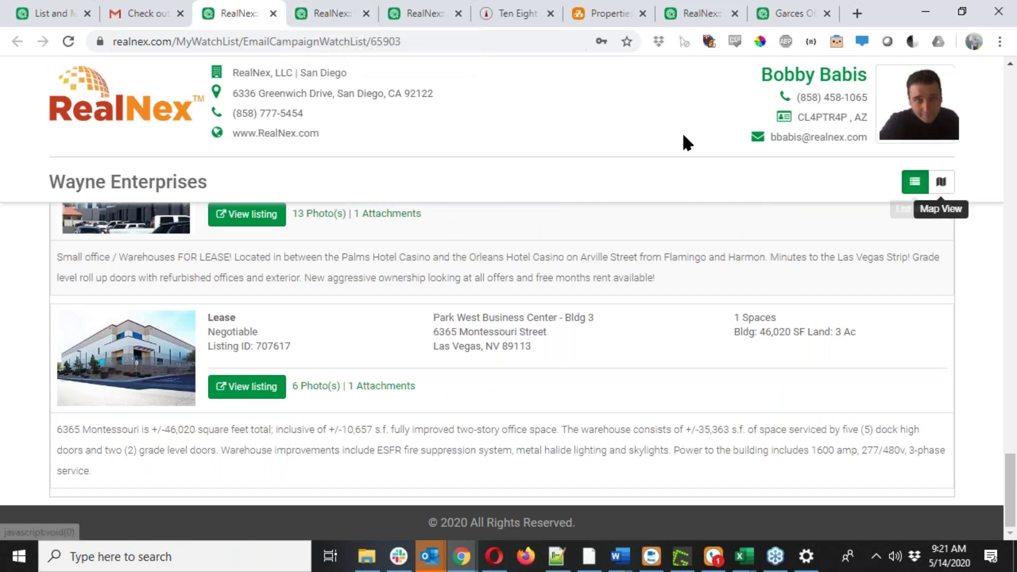
pyautogui.click(295, 6)
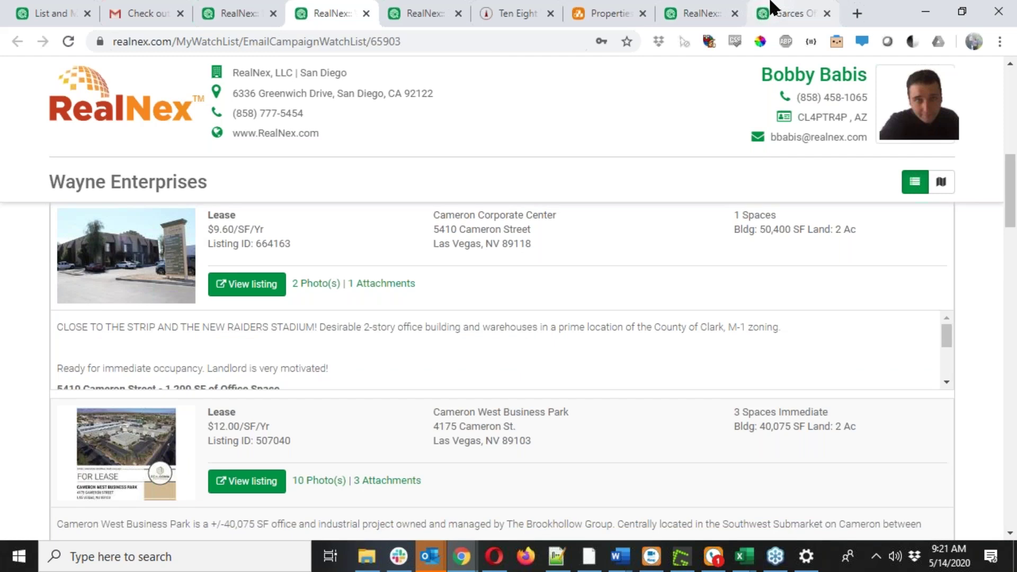
# Open the Wayne Enterprises watch list and scroll to find Garces Office Park.
pyautogui.click(772, 3)
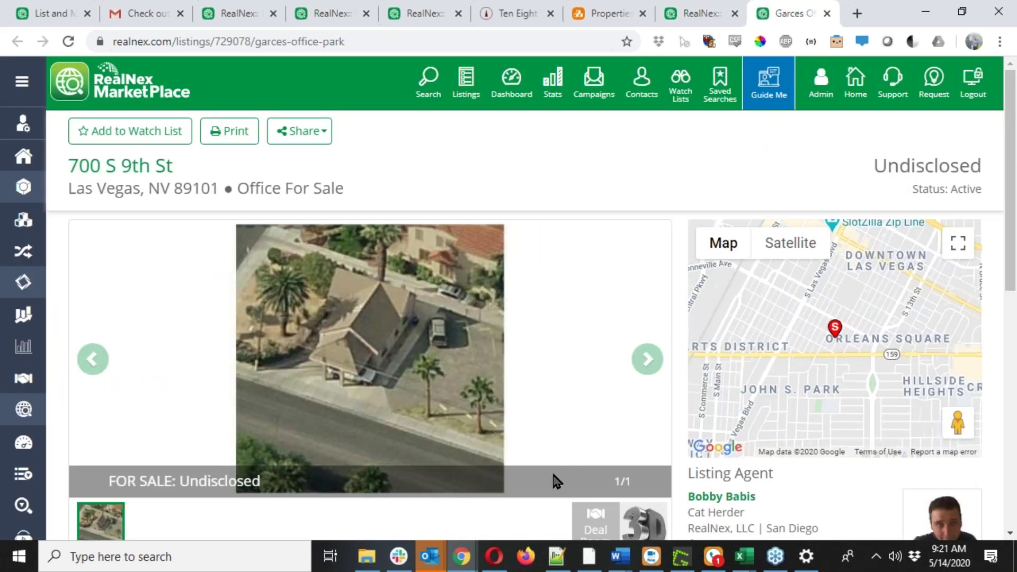
pyautogui.click(681, 84)
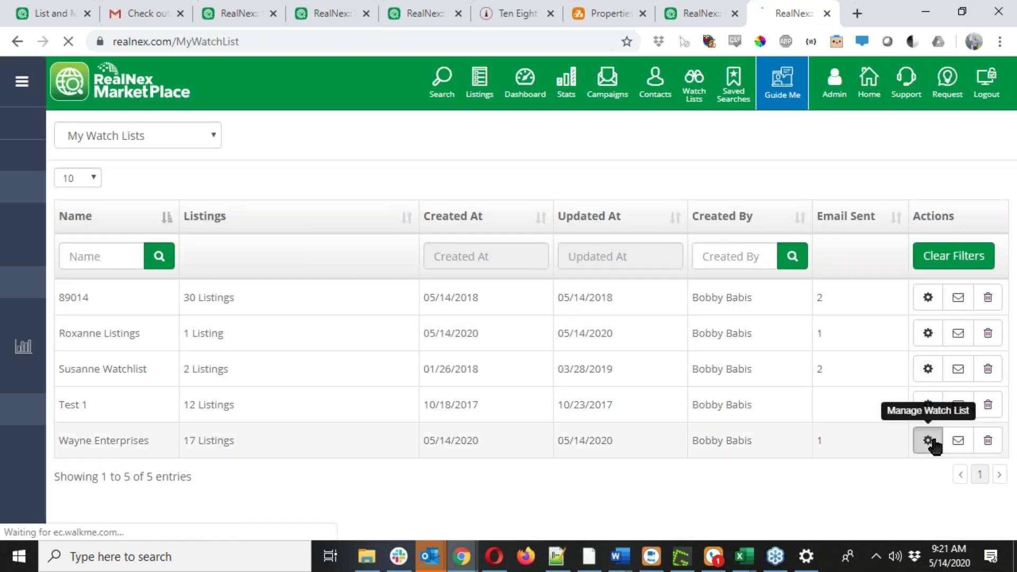
pyautogui.click(930, 442)
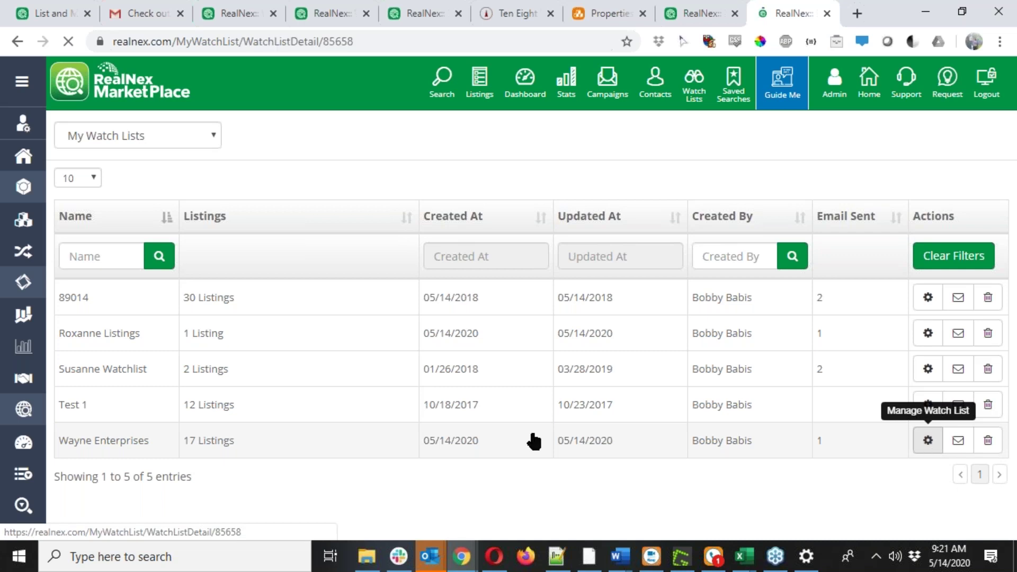
pyautogui.scroll(-3, 428, 393)
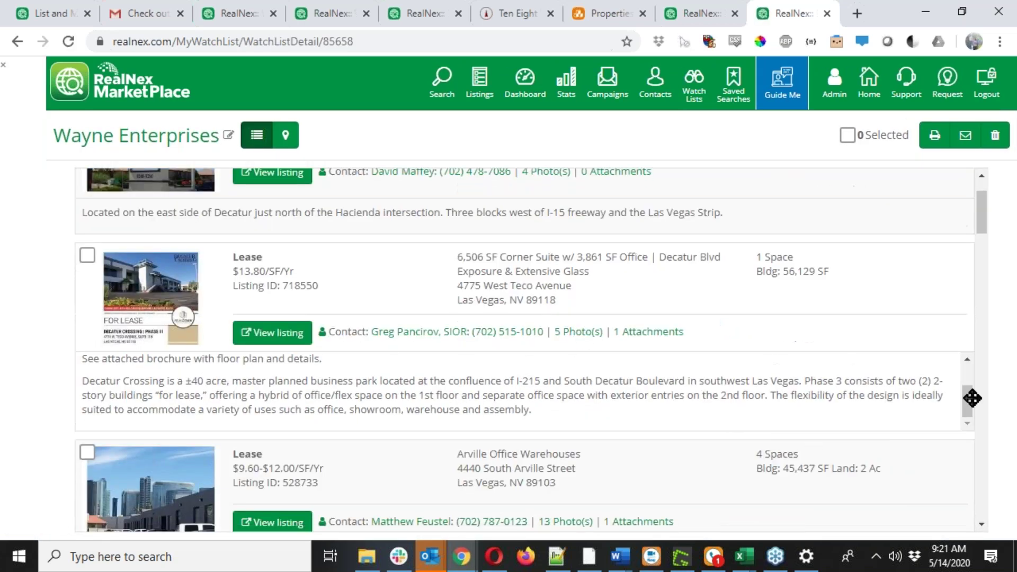
pyautogui.scroll(-15, 991, 392)
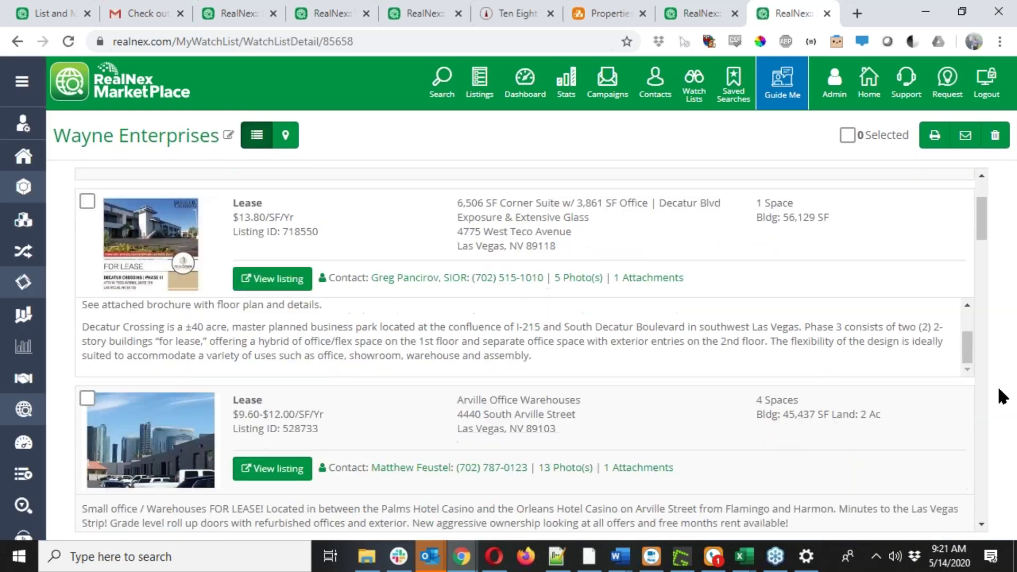
pyautogui.scroll(-10, 988, 390)
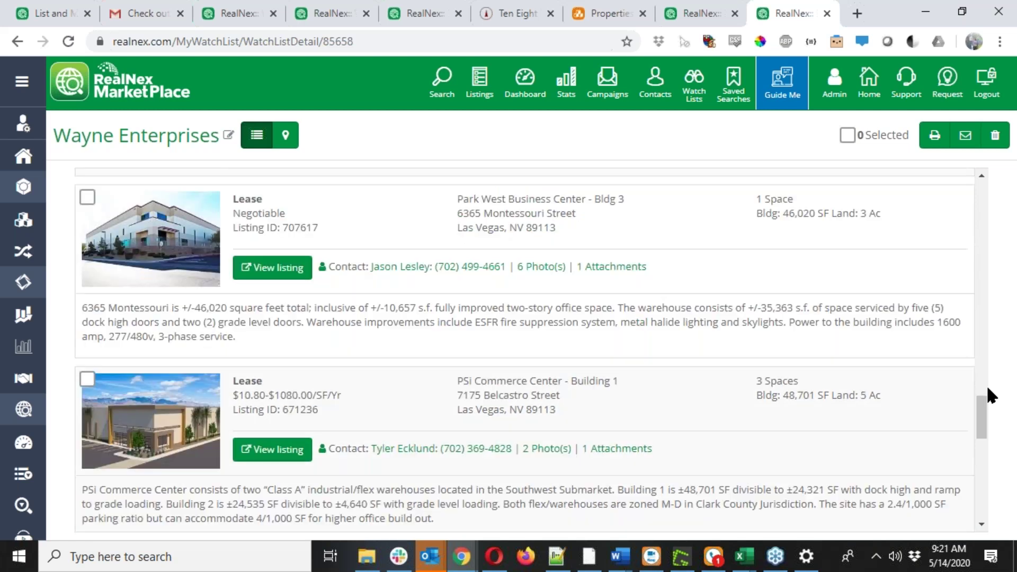
pyautogui.scroll(4, 988, 389)
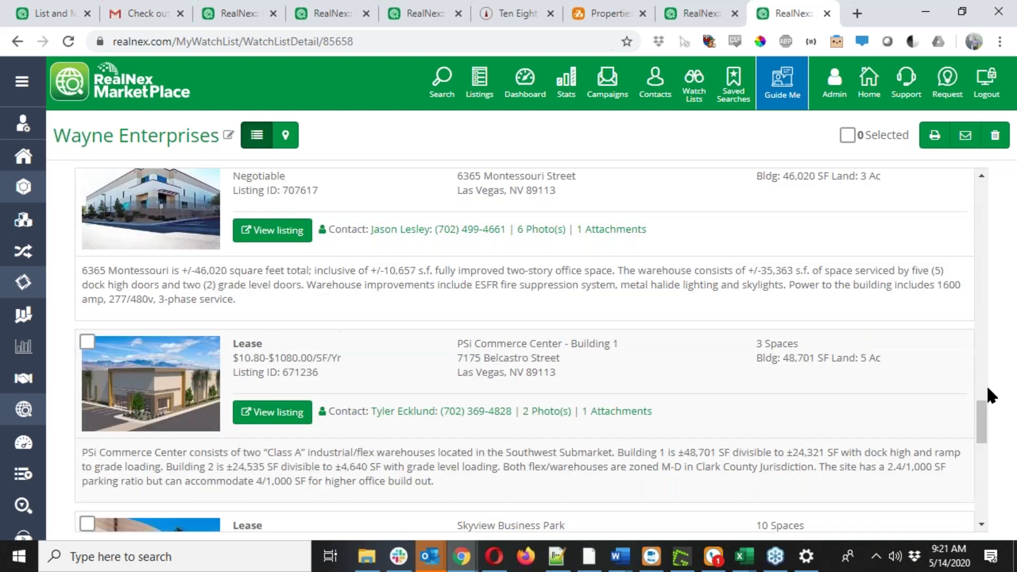
pyautogui.scroll(4, 988, 389)
pyautogui.scroll(8, 986, 385)
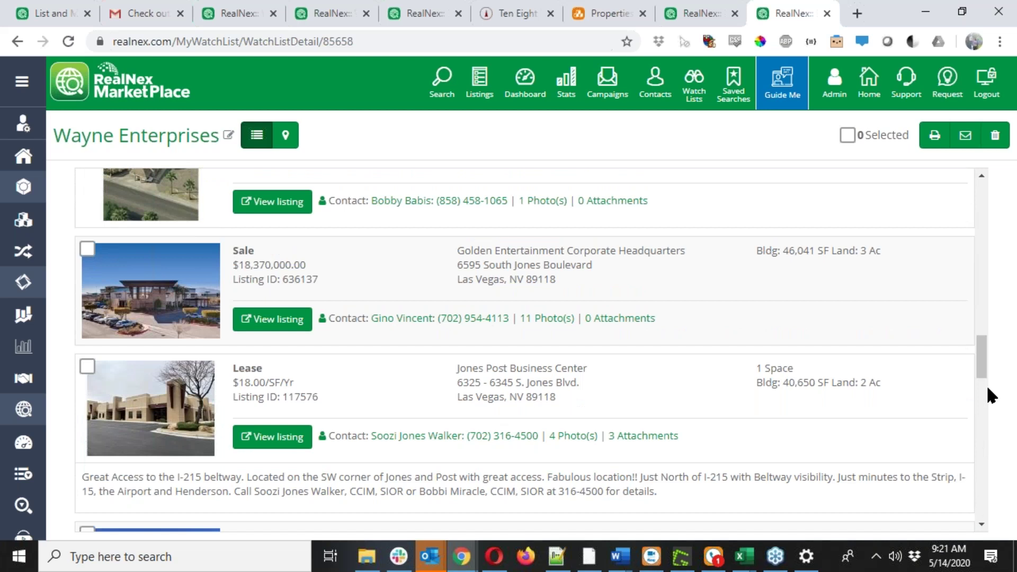
pyautogui.scroll(3, 986, 396)
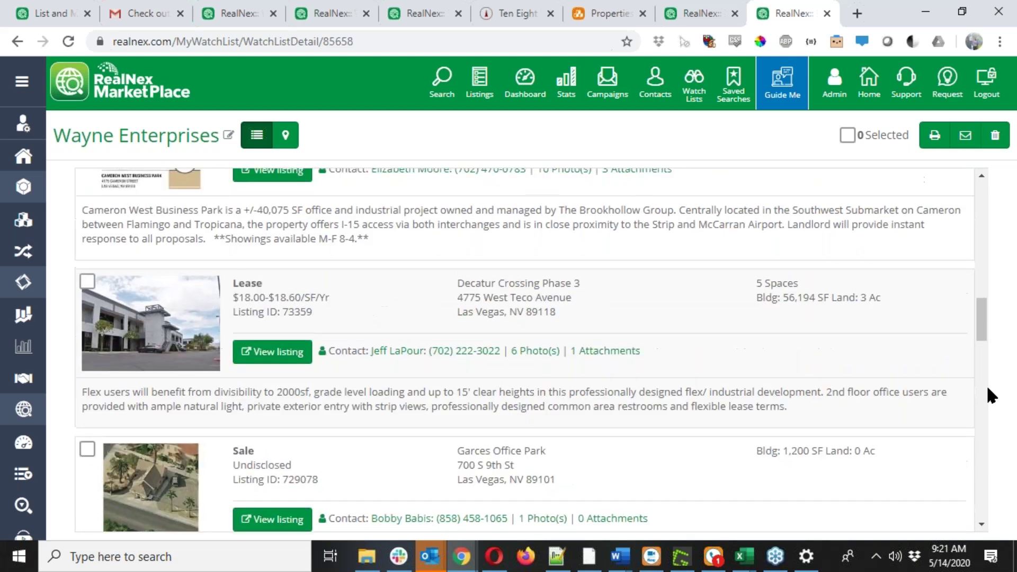
pyautogui.scroll(-2, 986, 395)
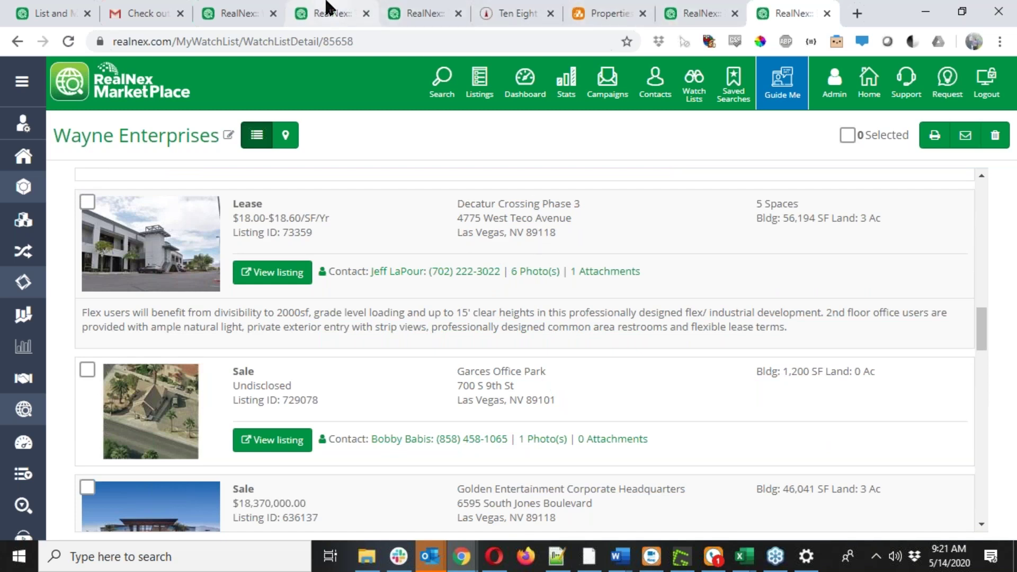
# Compare the watch list with the emailed pages, ending on My Company Listings.
pyautogui.click(256, 13)
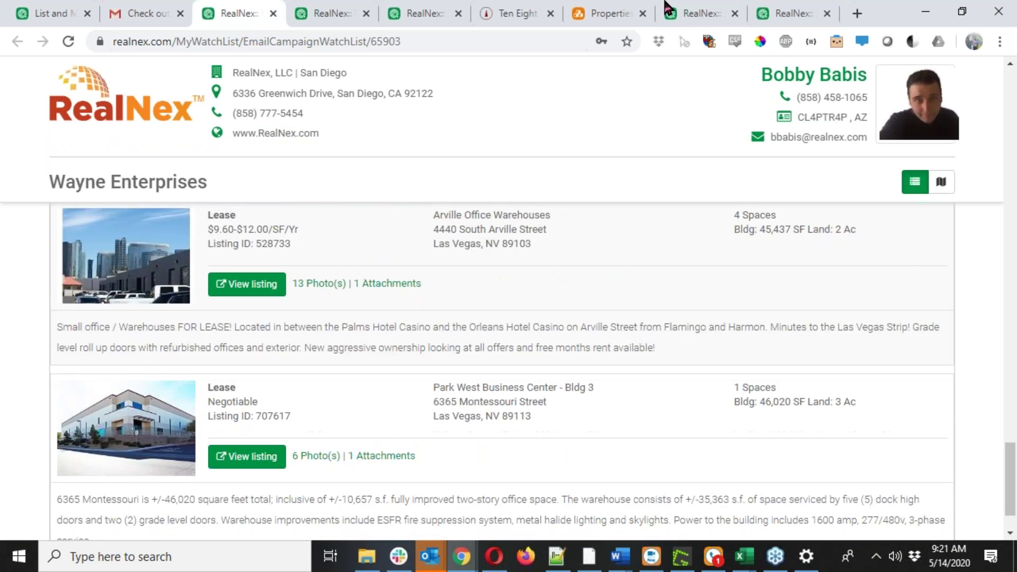
pyautogui.click(787, 12)
pyautogui.scroll(5, 452, 387)
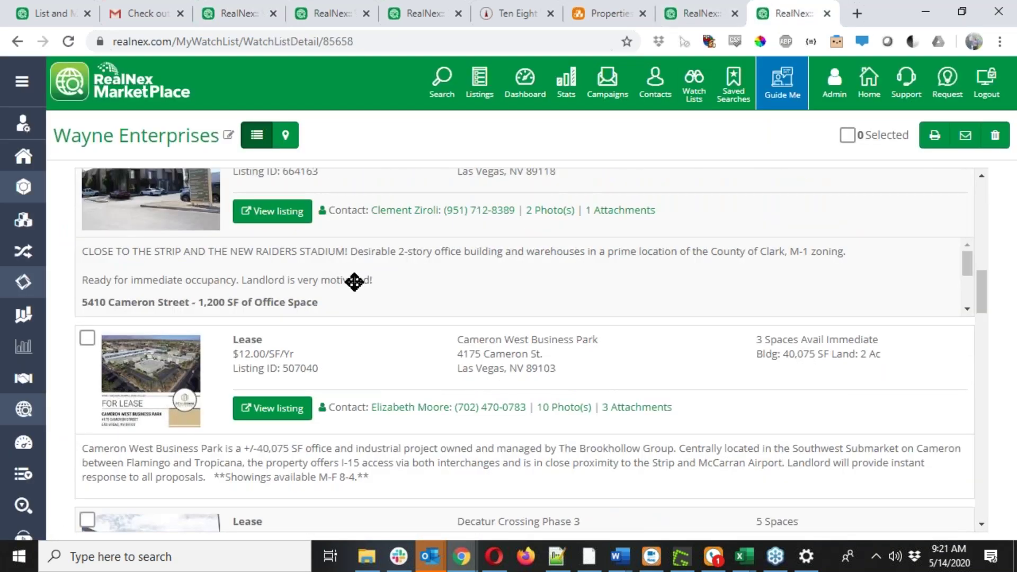
pyautogui.click(229, 7)
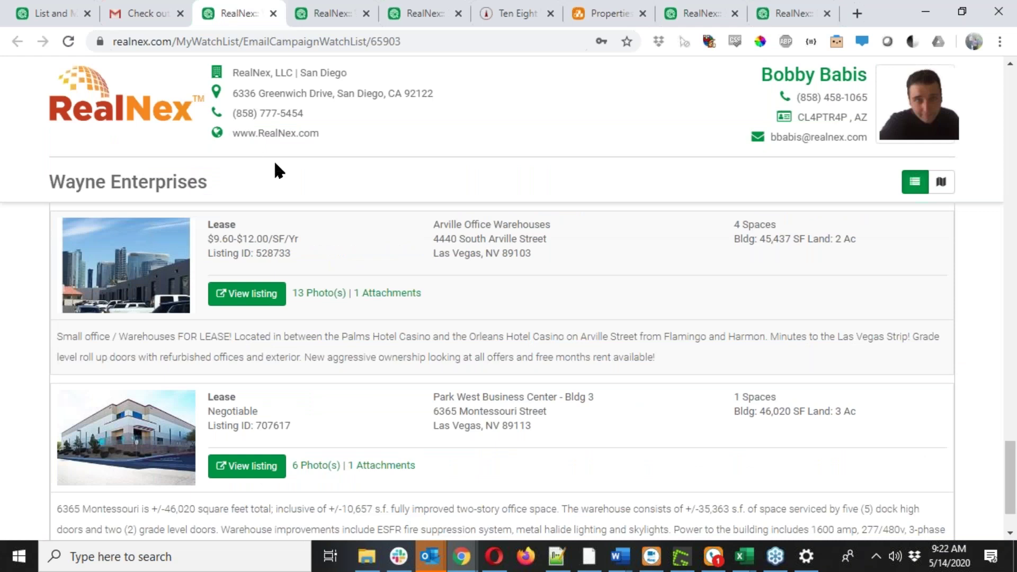
pyautogui.click(345, 15)
pyautogui.click(421, 13)
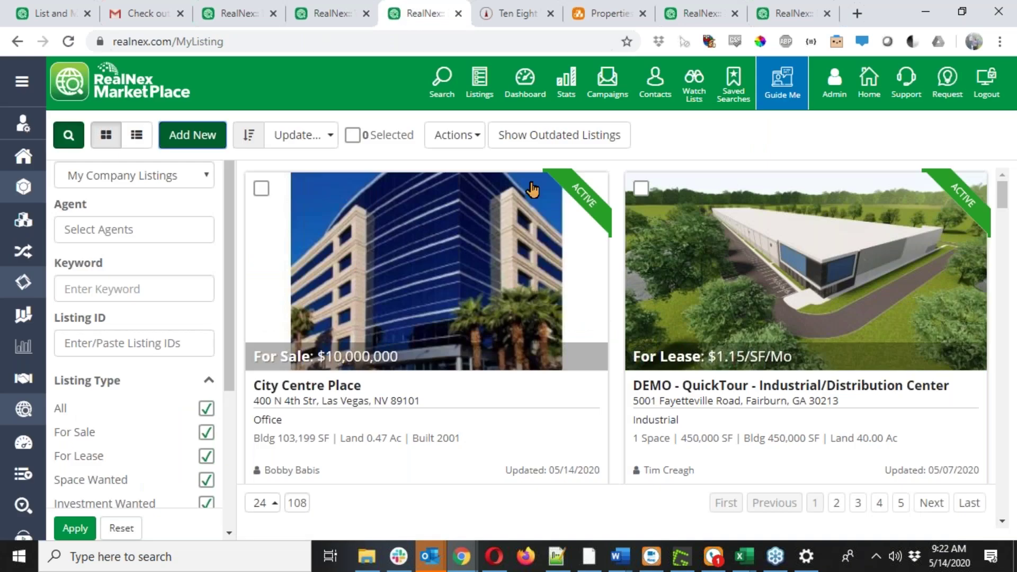
# Highlight the listing's web address, switch its status to Draft, then go to CORE Properties.
pyautogui.click(698, 10)
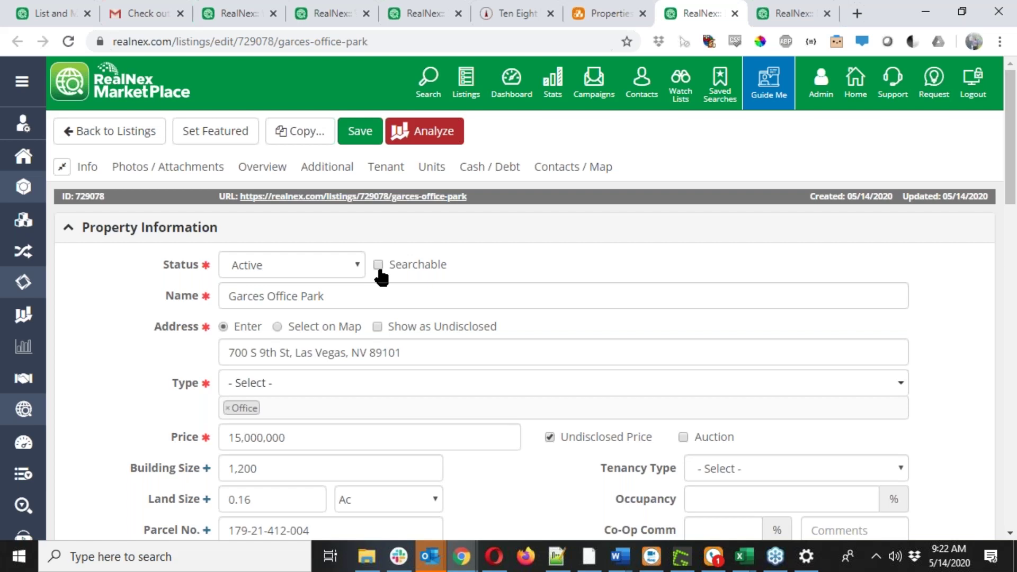
pyautogui.moveTo(475, 197); pyautogui.dragTo(245, 202)
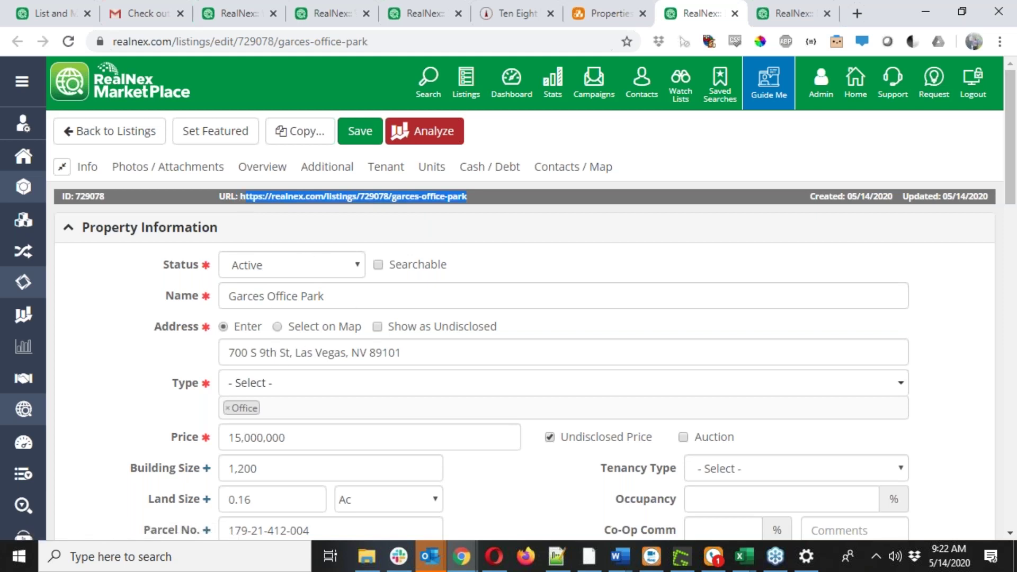
pyautogui.click(335, 271)
pyautogui.click(318, 287)
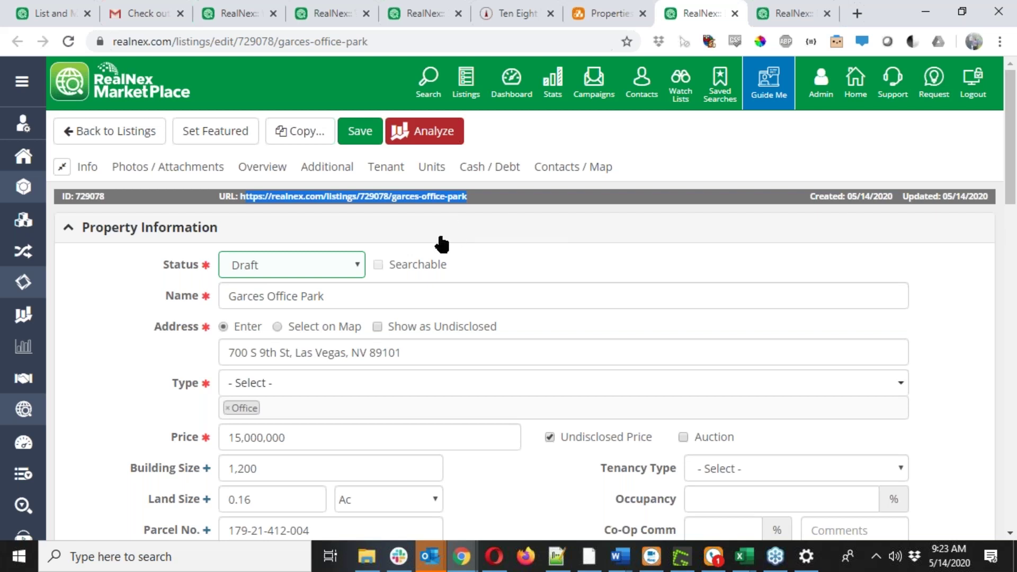
pyautogui.click(421, 9)
pyautogui.click(580, 11)
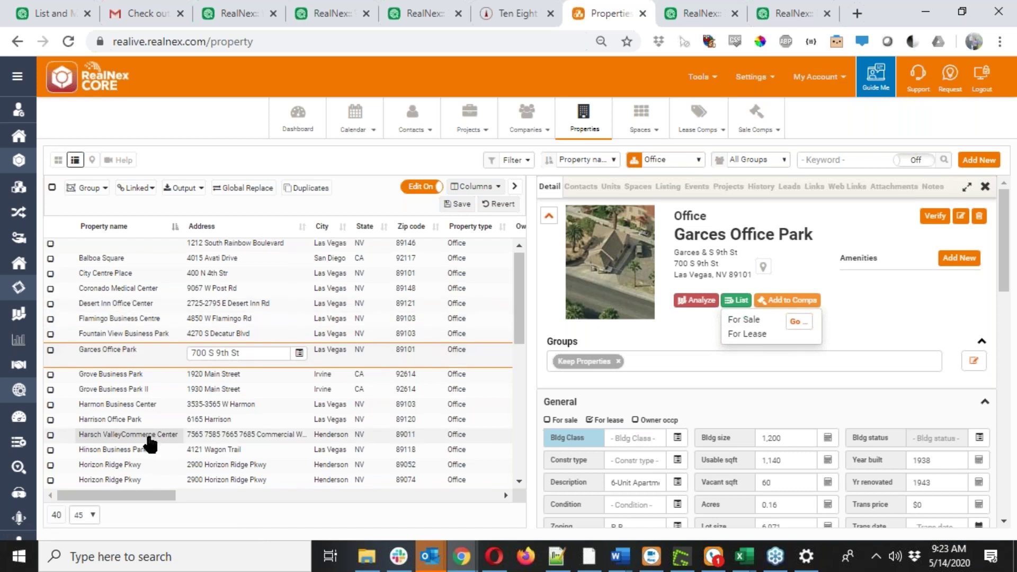
# Take the Garces Office Park row out of edit mode by selecting Balboa Square, then reopen the Wayne Enterprises watch list.
pyautogui.scroll(-3, 150, 444)
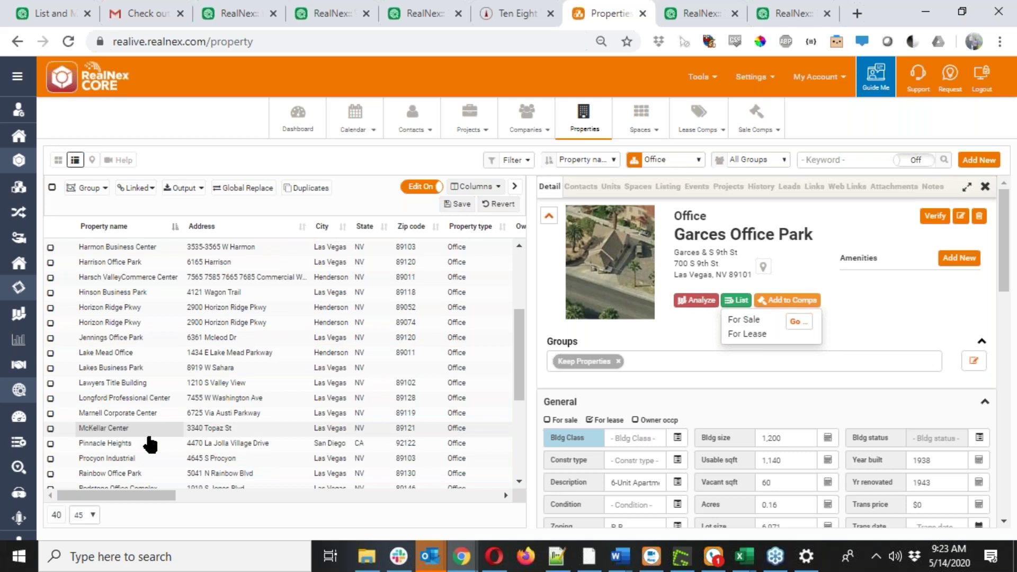
pyautogui.scroll(3, 150, 443)
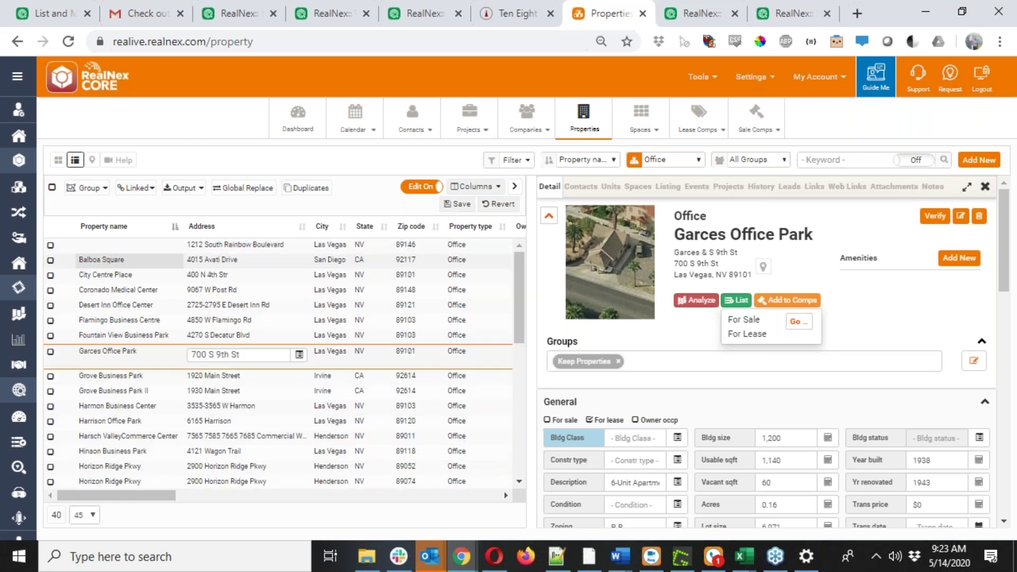
pyautogui.click(101, 259)
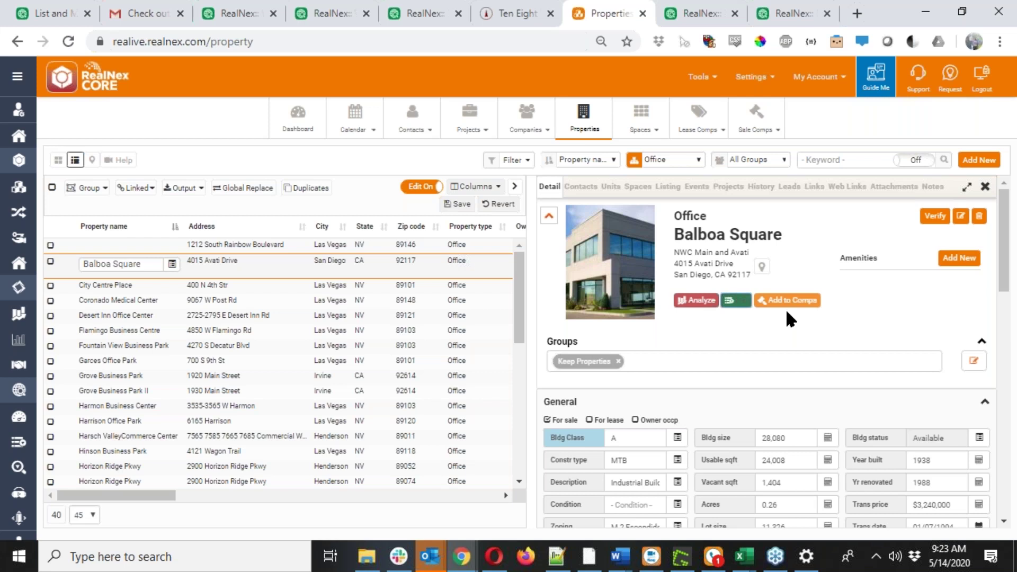
pyautogui.click(804, 8)
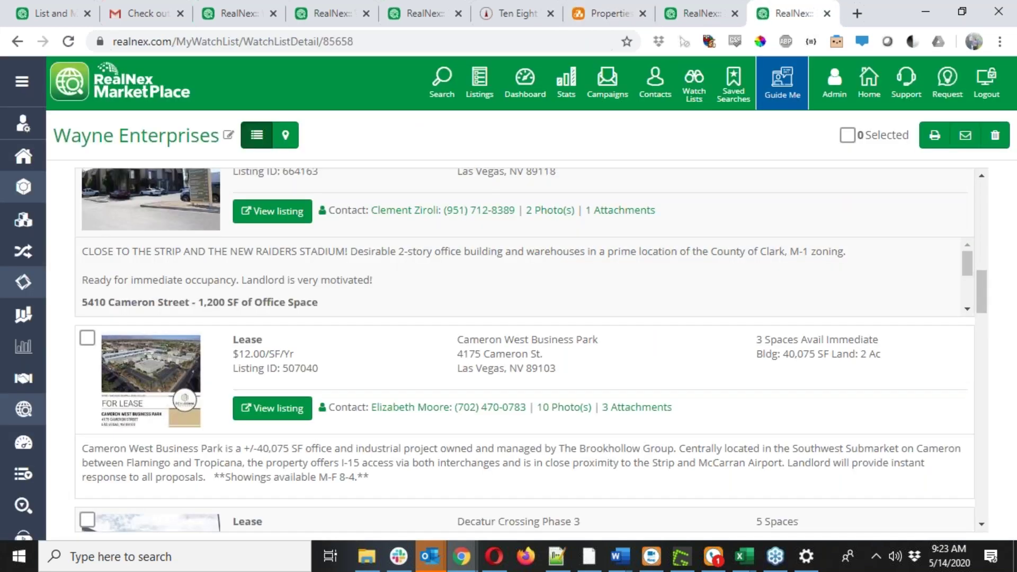
# In the Garces Office Park listing form, set Status to Active and tick Searchable.
pyautogui.scroll(-5, 513, 354)
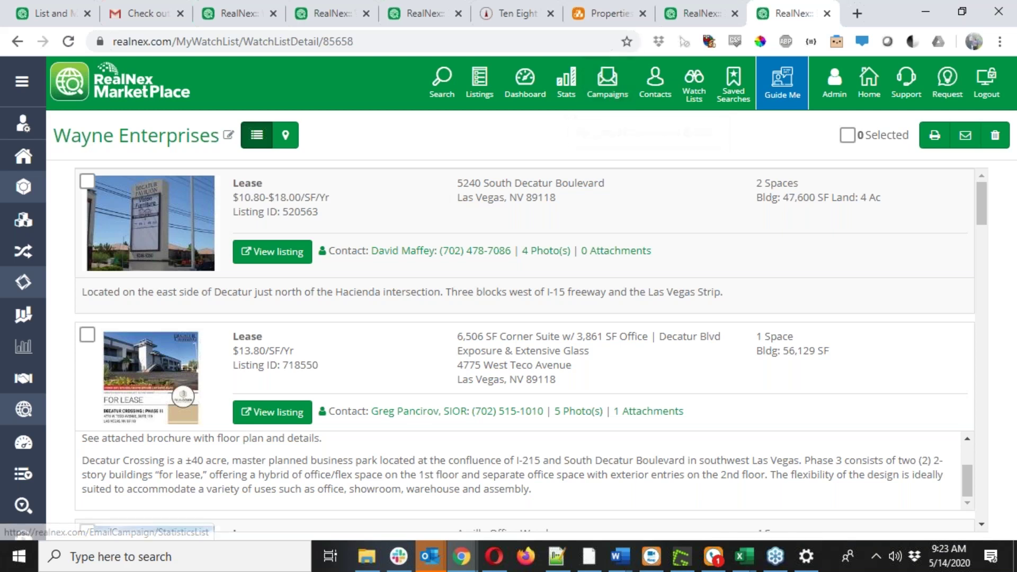
pyautogui.hotkey('ctrl', 'shift', 'Tab')
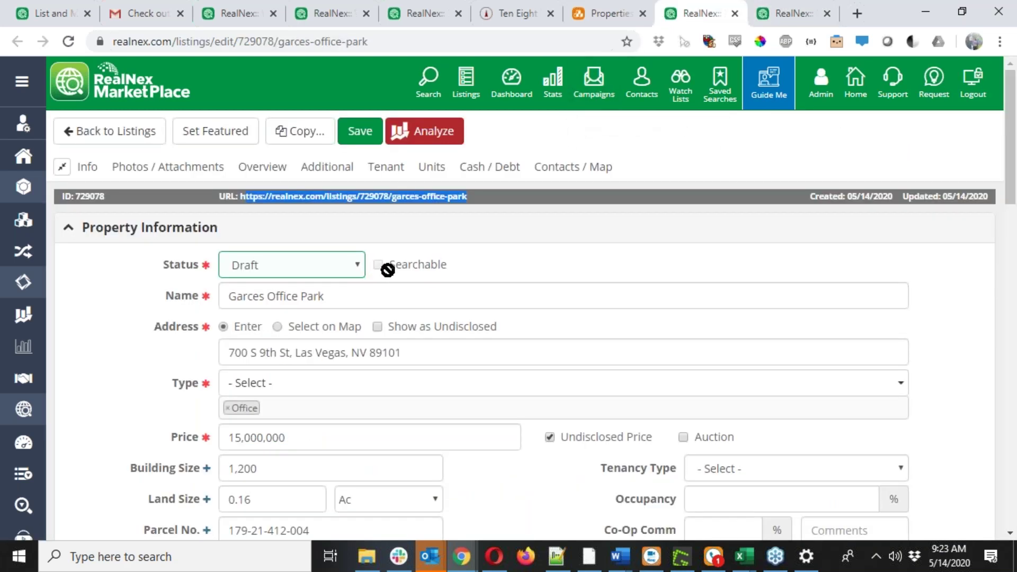
pyautogui.click(345, 273)
pyautogui.click(321, 307)
pyautogui.click(377, 265)
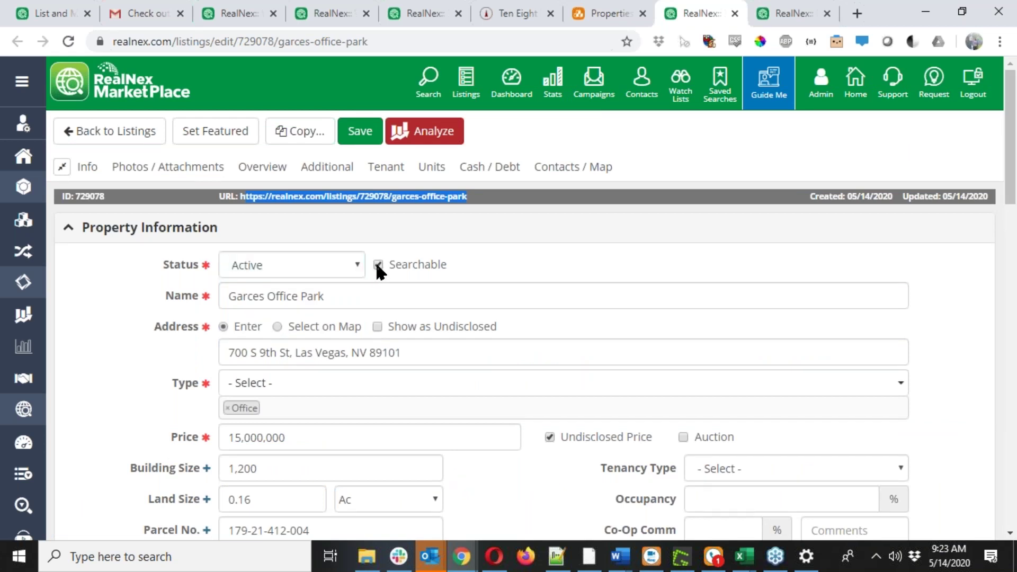
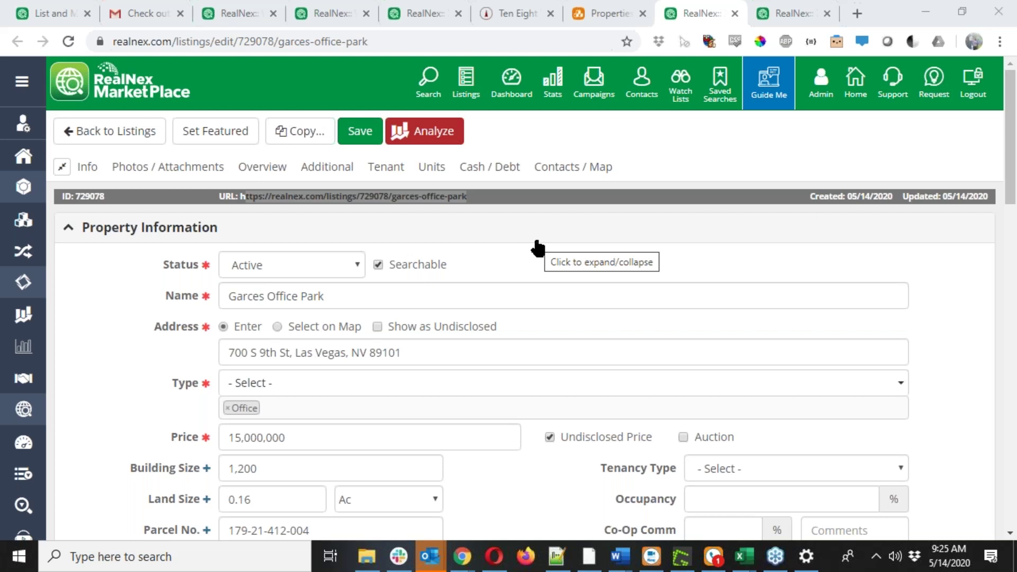
# Leave the listing edit form without saving changes and return to the listings search.
pyautogui.click(69, 139)
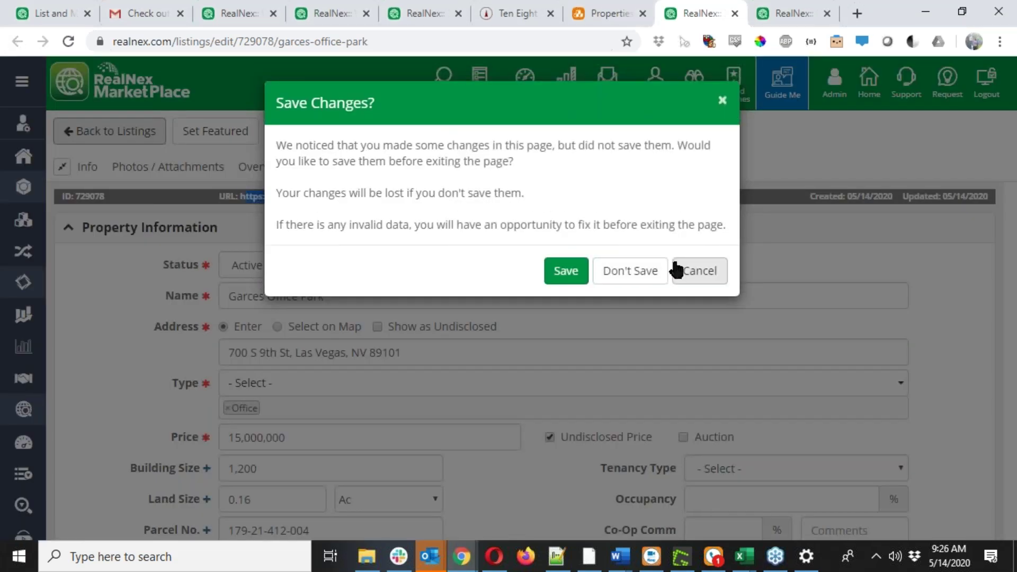
pyautogui.click(679, 269)
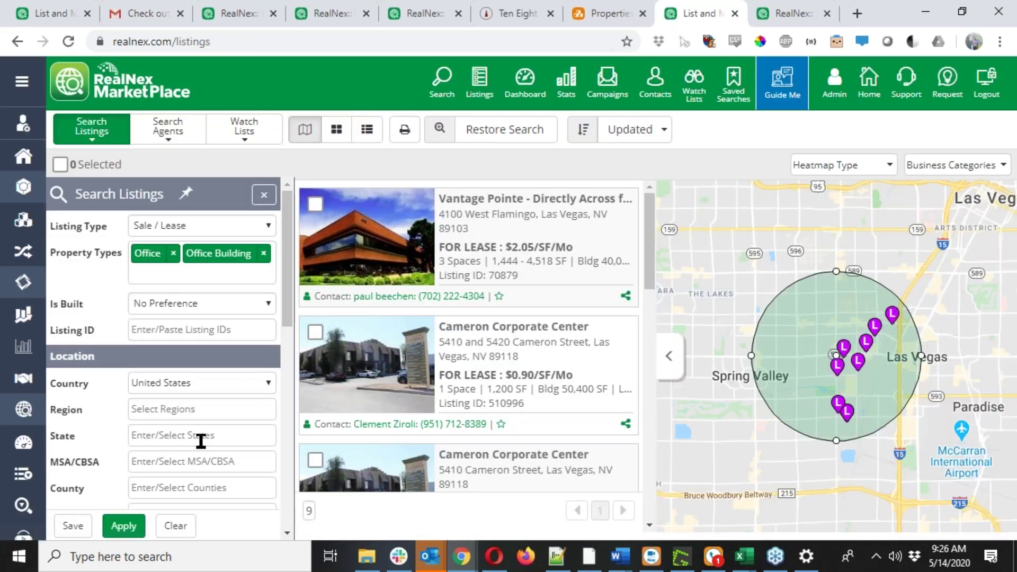
pyautogui.scroll(-5, 201, 440)
pyautogui.scroll(1, 175, 434)
# Set Last Updated to Last 60 Days, apply the search, and review the 6 results.
pyautogui.click(165, 432)
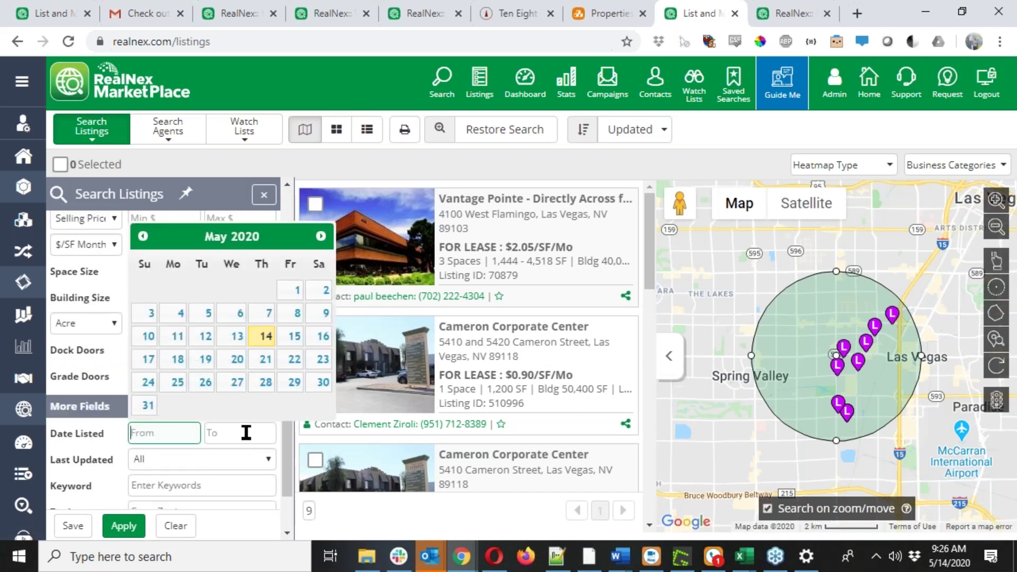
pyautogui.click(246, 459)
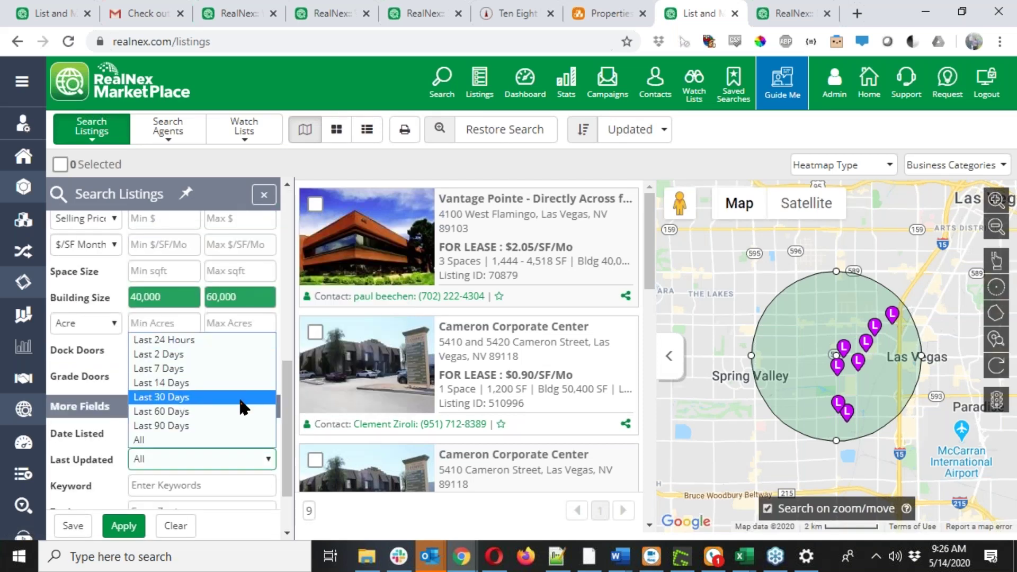
pyautogui.click(242, 413)
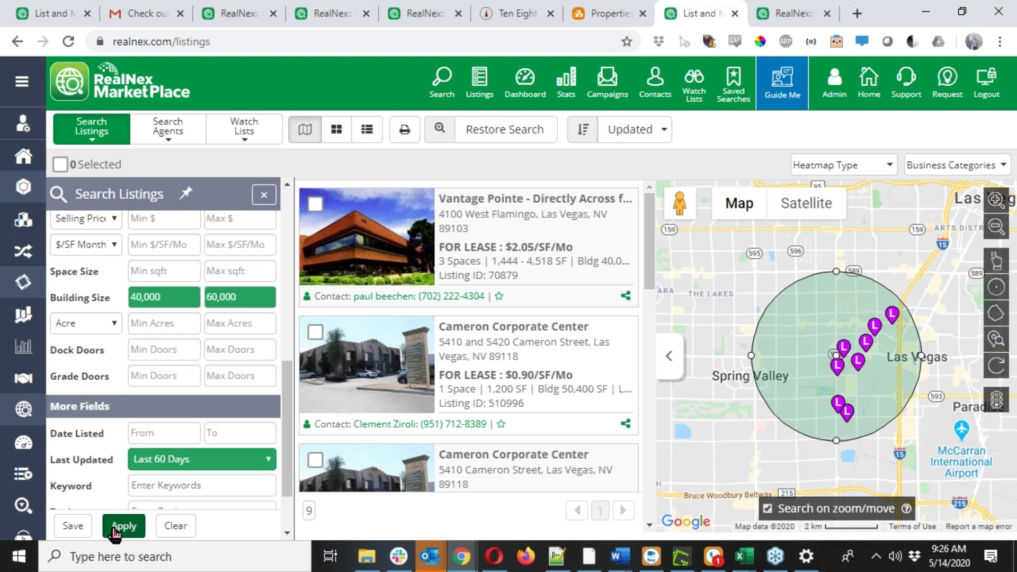
pyautogui.scroll(2, 136, 495)
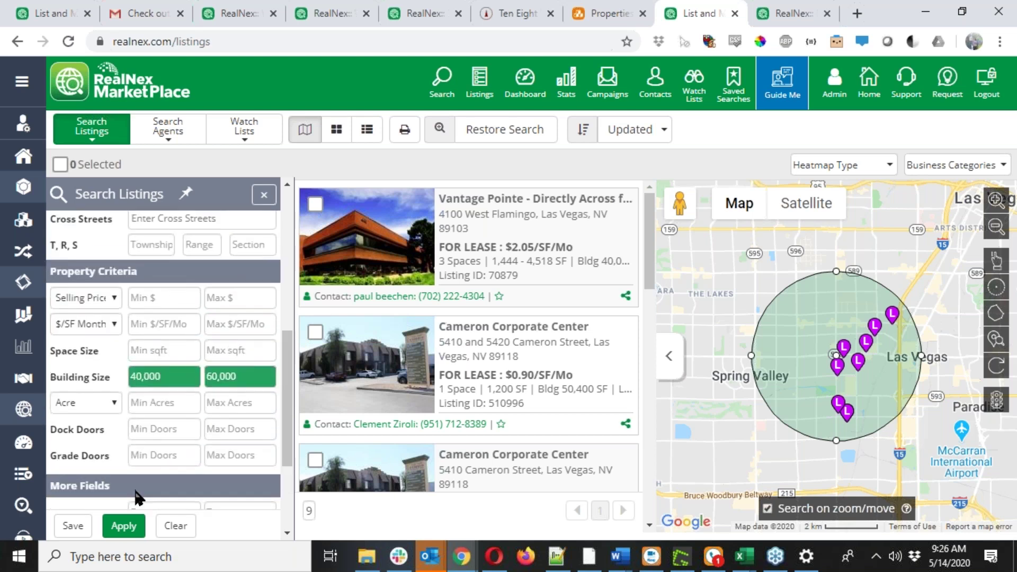
pyautogui.click(122, 526)
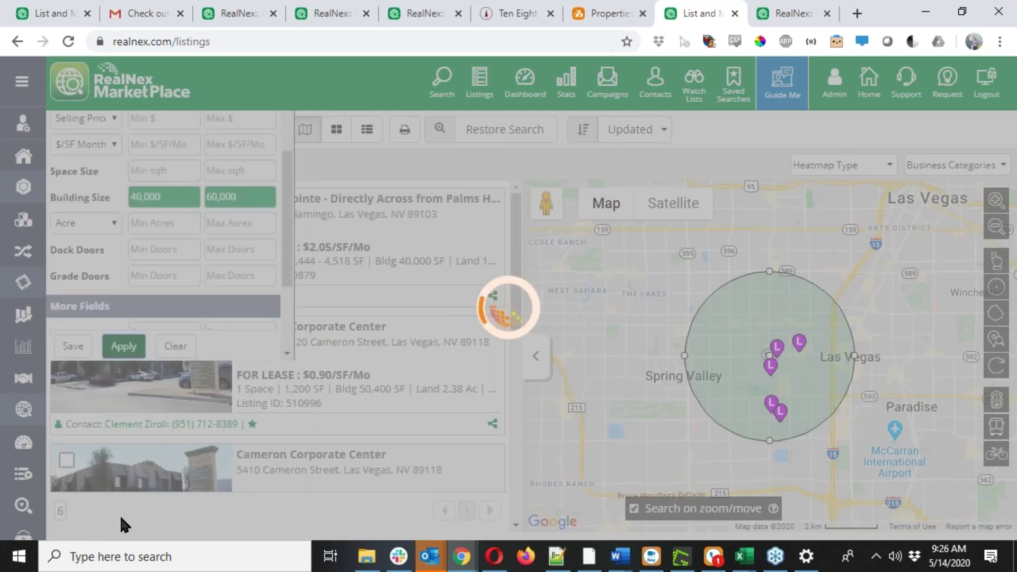
pyautogui.scroll(-2, 424, 363)
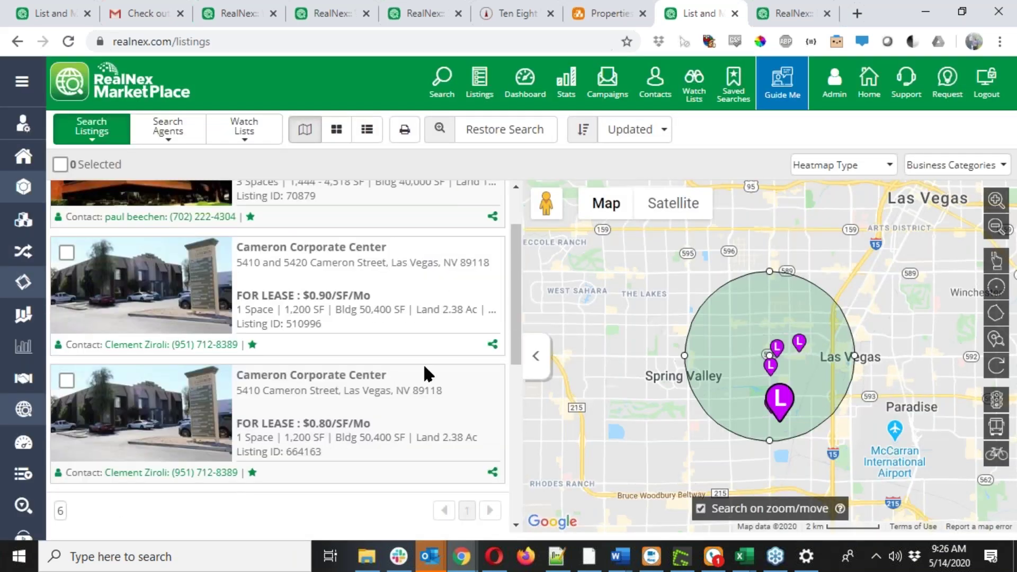
pyautogui.scroll(-3, 423, 363)
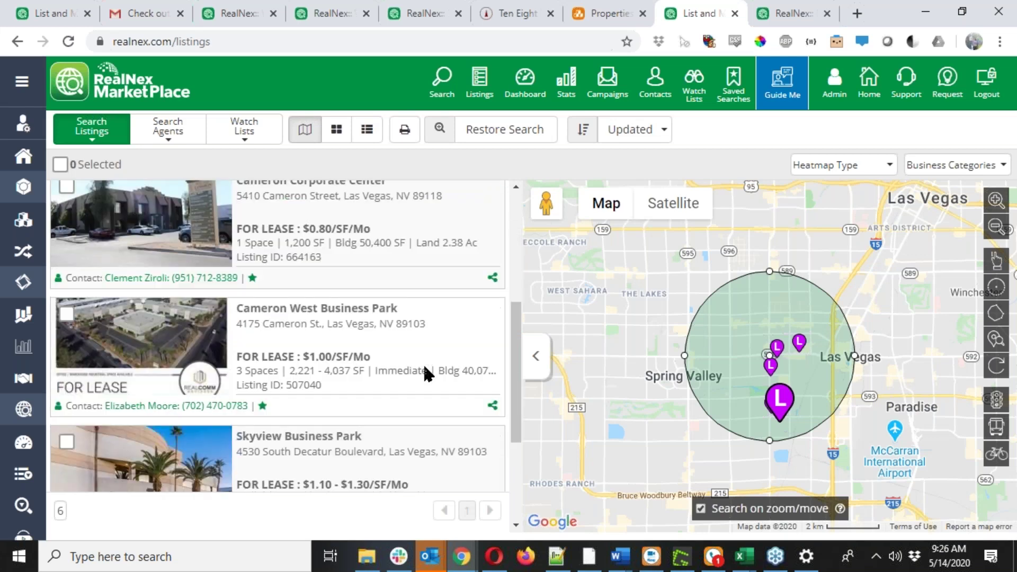
pyautogui.scroll(-3, 423, 362)
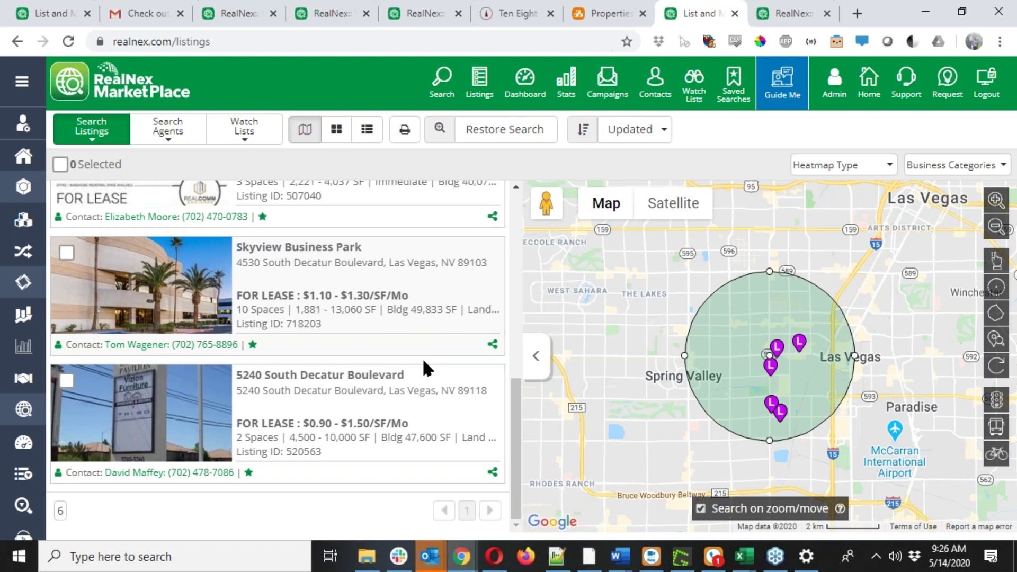
pyautogui.scroll(1, 423, 360)
pyautogui.scroll(3, 424, 367)
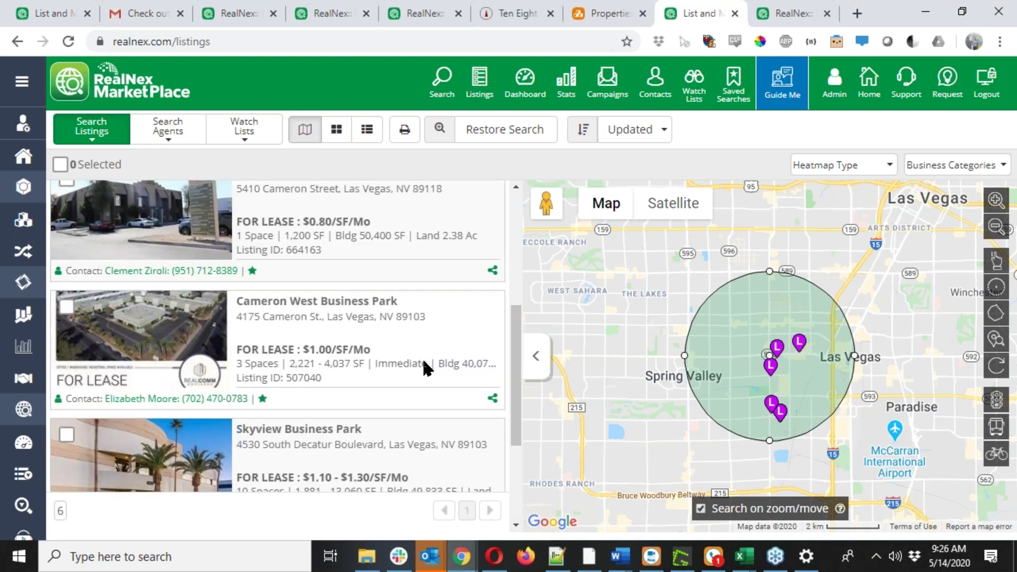
pyautogui.scroll(1, 423, 363)
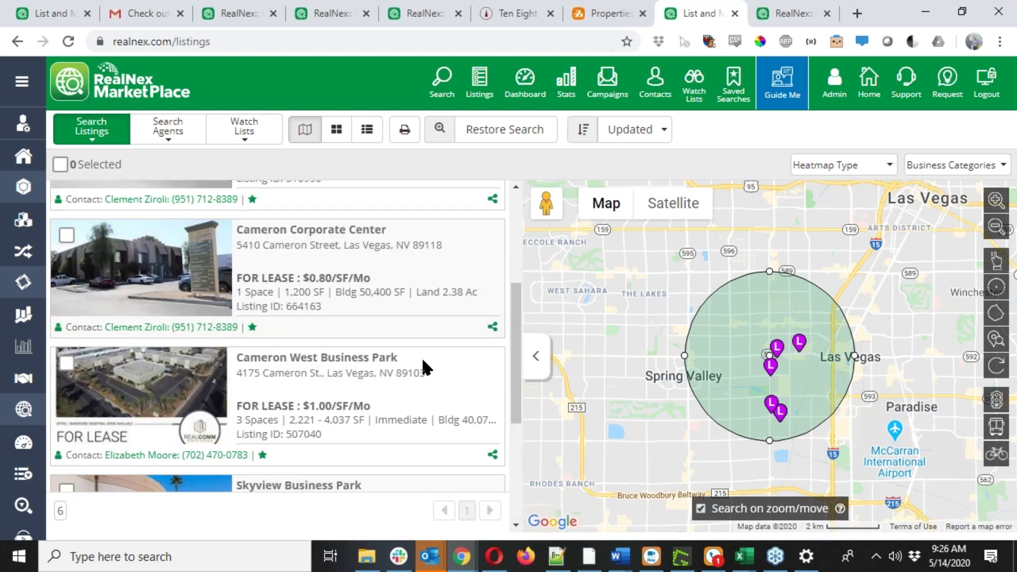
pyautogui.scroll(4, 423, 362)
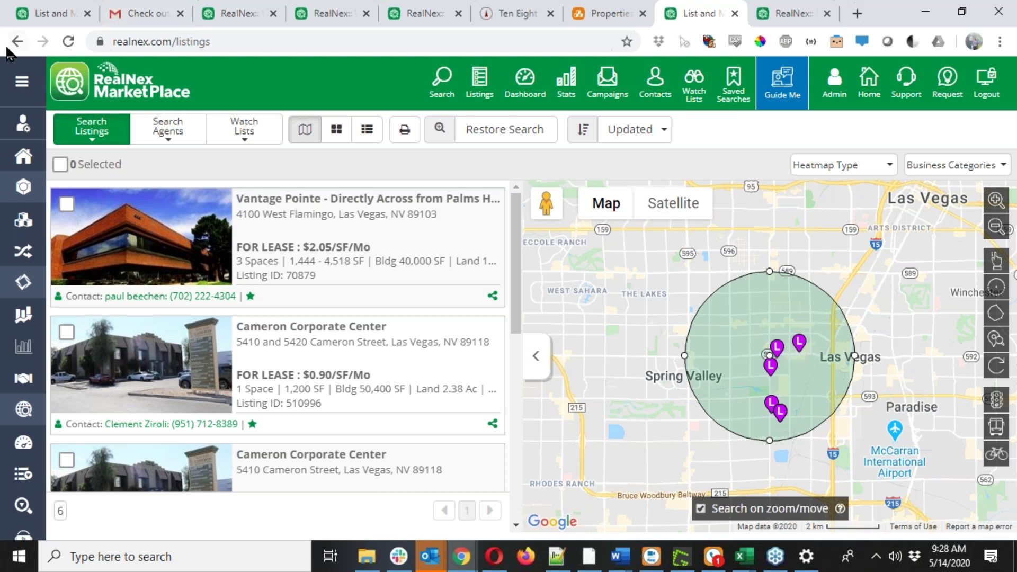
pyautogui.click(20, 84)
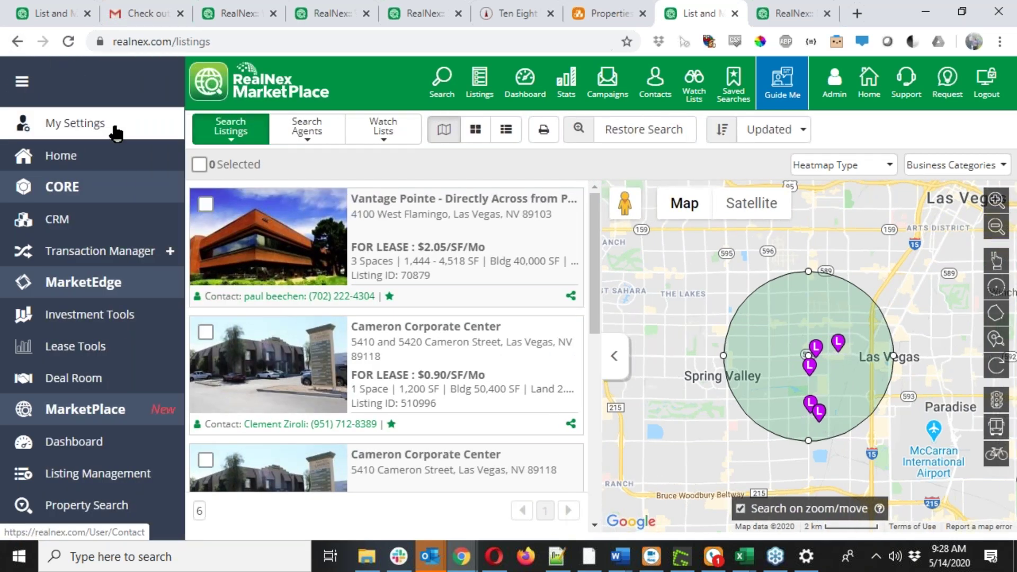
# Open the Tenant deals under Transaction Manager and zoom the page to 80%.
pyautogui.click(141, 254)
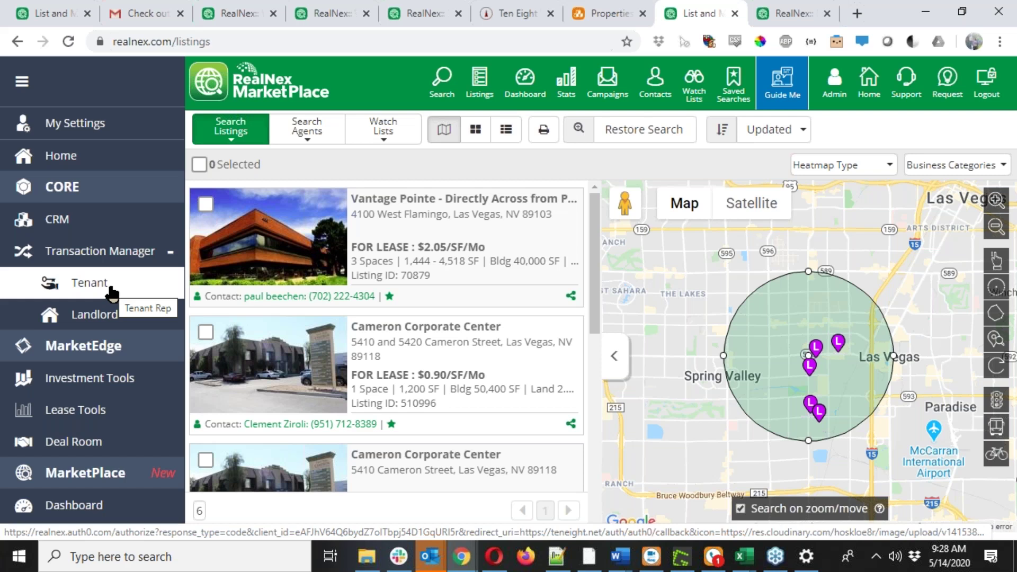
pyautogui.click(108, 286)
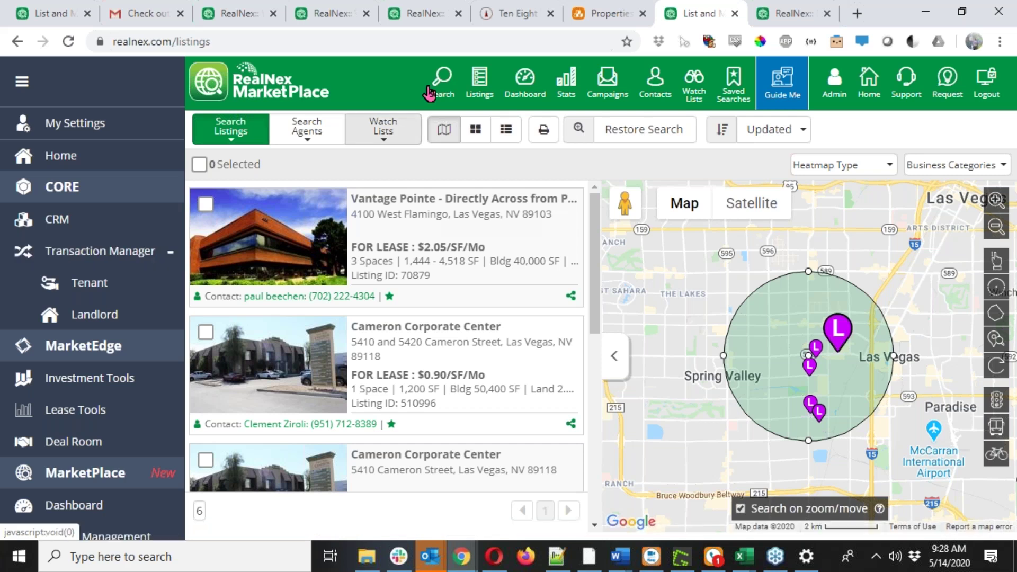
pyautogui.hotkey('ctrl', '-')
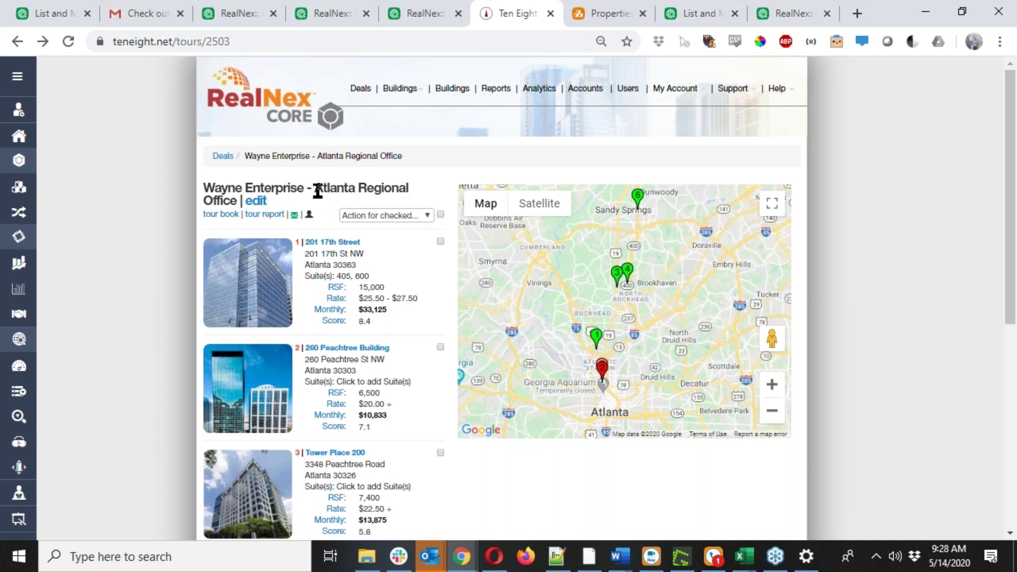
# Open the Wayne Enterprise – Atlanta Regional Office deal in the Edit Deal form.
pyautogui.click(257, 203)
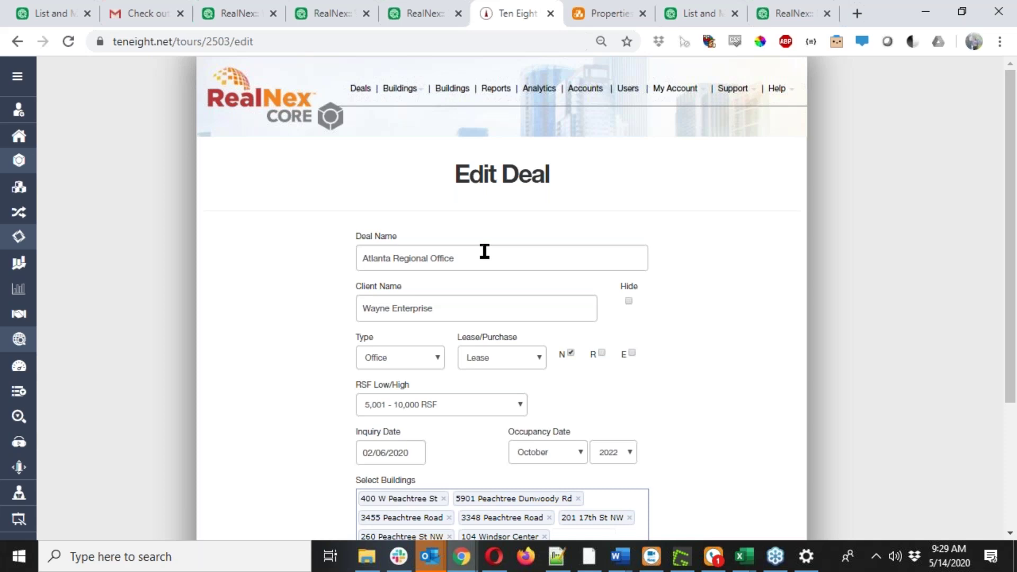
# Review the deal type, keep it a Lease, and toggle the N flag off and back on.
pyautogui.click(414, 365)
pyautogui.click(506, 366)
pyautogui.click(516, 374)
pyautogui.click(570, 353)
pyautogui.click(571, 353)
# Change the occupancy year from 2022 to 2020, then go to the full Buildings list.
pyautogui.scroll(-1, 336, 430)
pyautogui.scroll(-3, 336, 430)
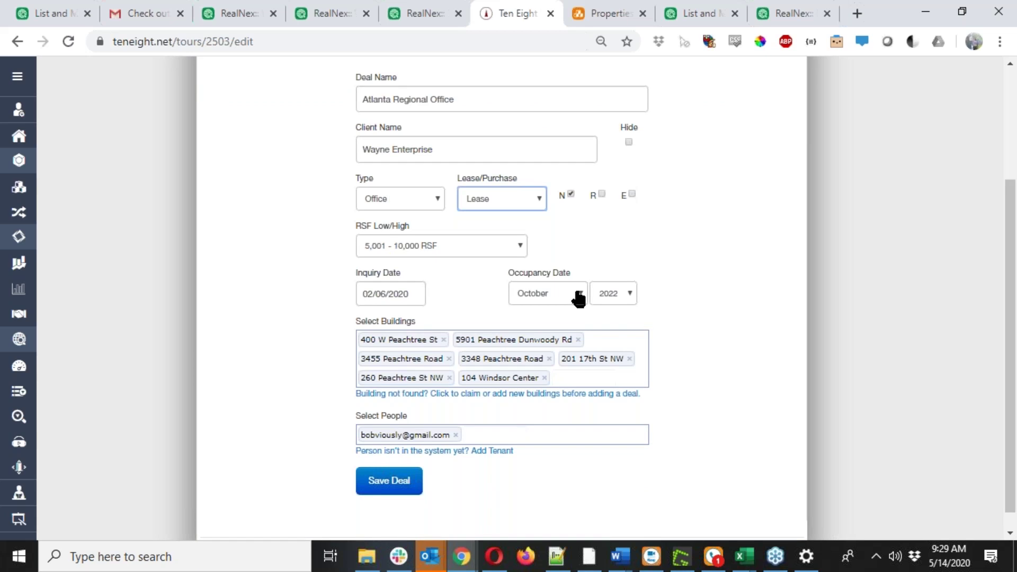
pyautogui.click(632, 292)
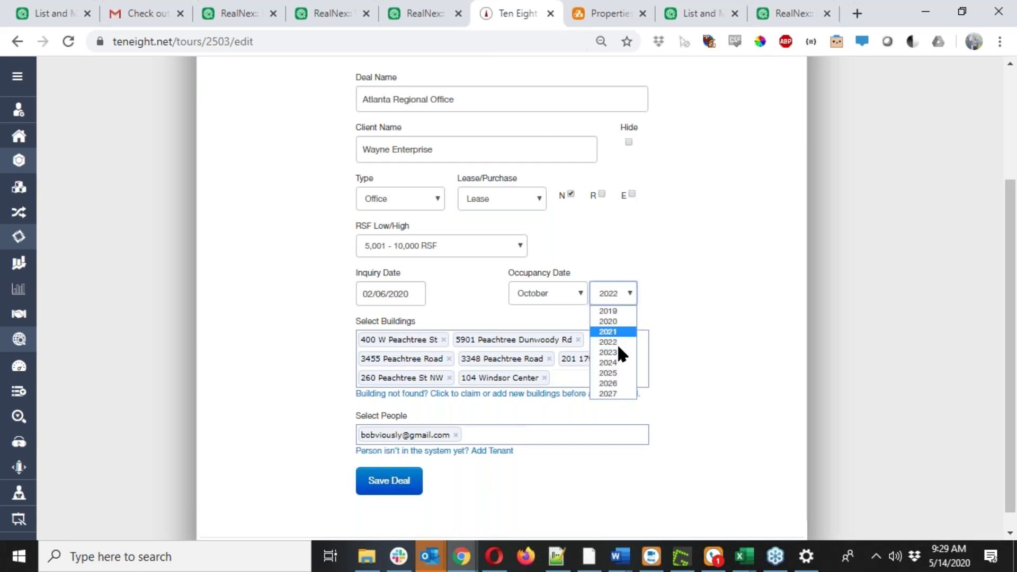
pyautogui.click(608, 321)
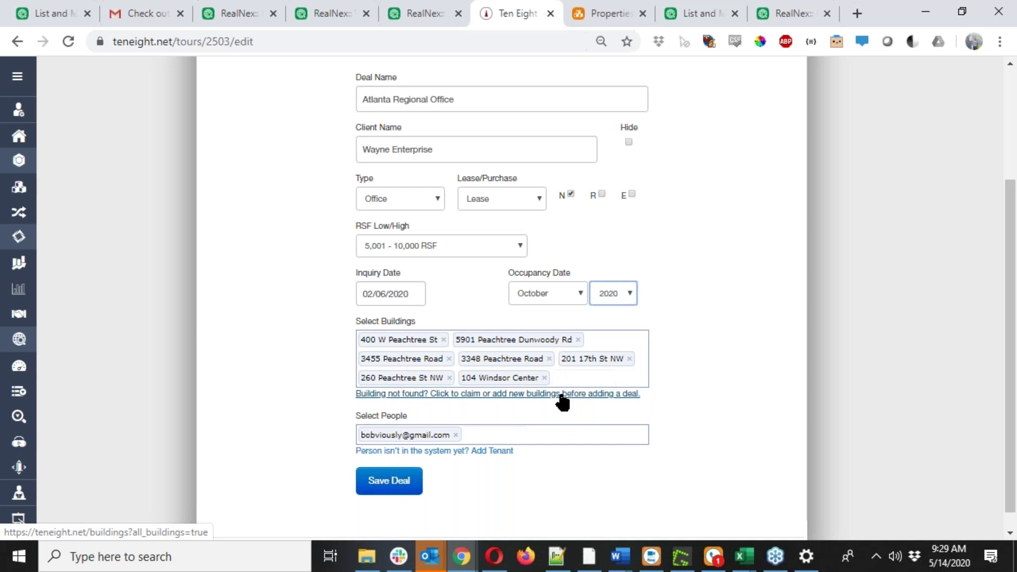
pyautogui.click(561, 395)
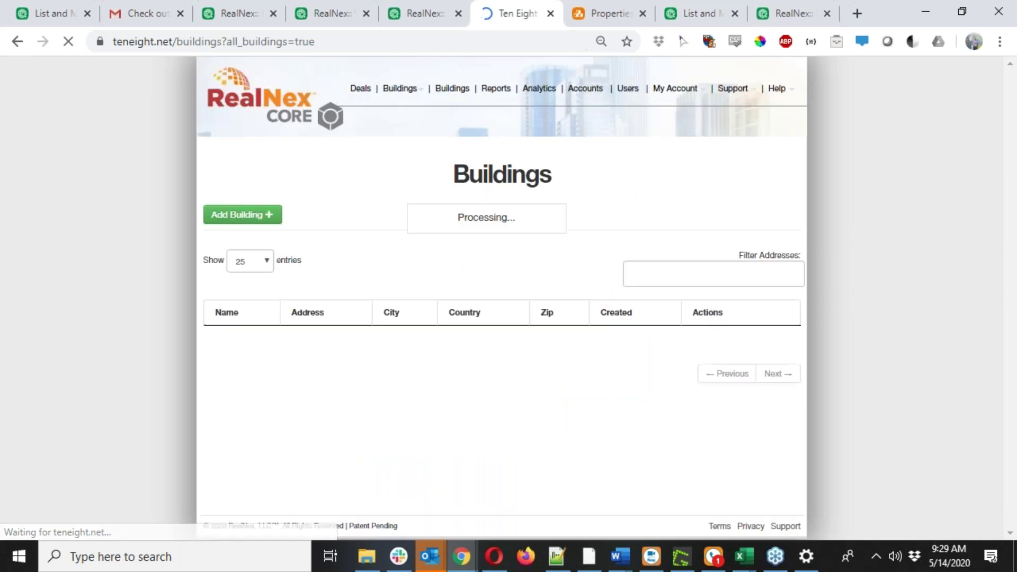
# Review the Buildings table, then go back to the Atlanta Regional Office deal.
pyautogui.scroll(-7, 323, 409)
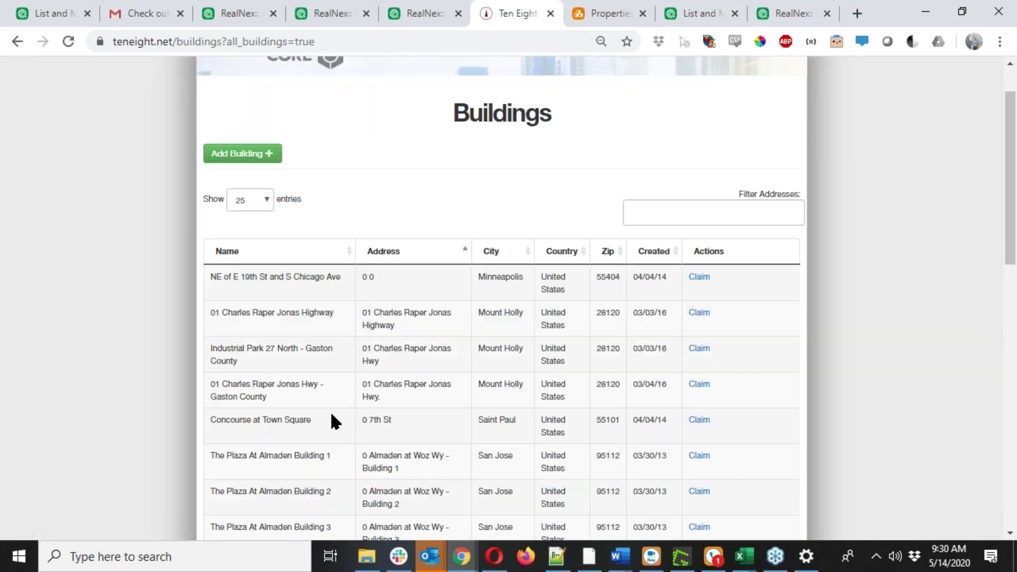
pyautogui.scroll(3, 397, 431)
pyautogui.scroll(4, 400, 433)
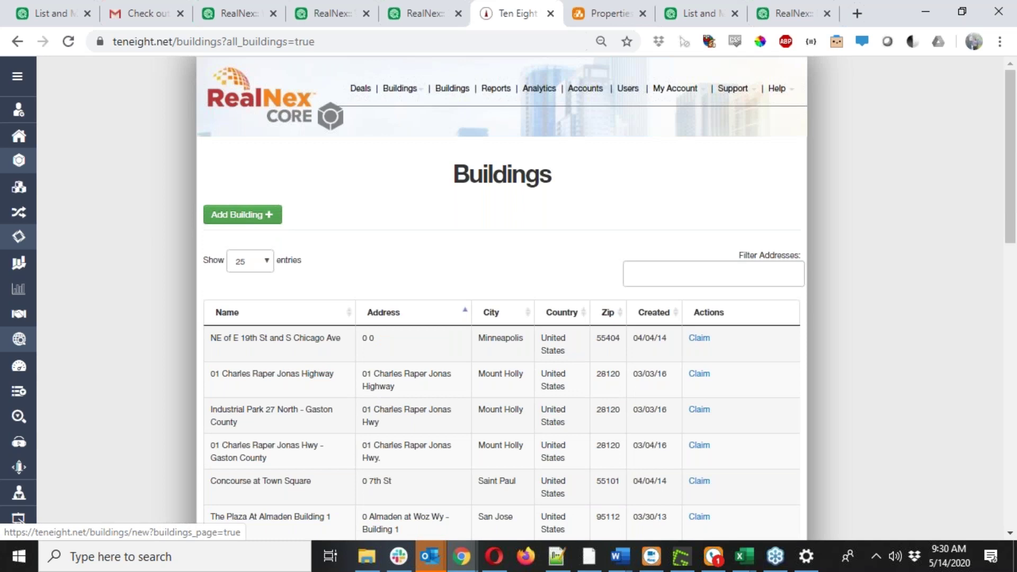
pyautogui.click(16, 42)
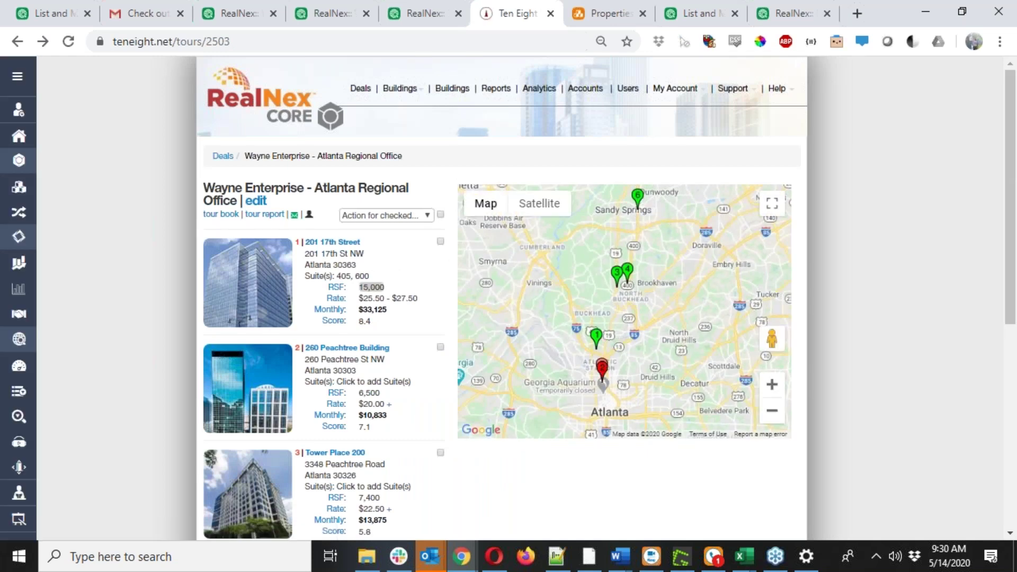
# Select 201 17th Street's RSF value in the tour list for inline editing.
pyautogui.scroll(-3, 356, 322)
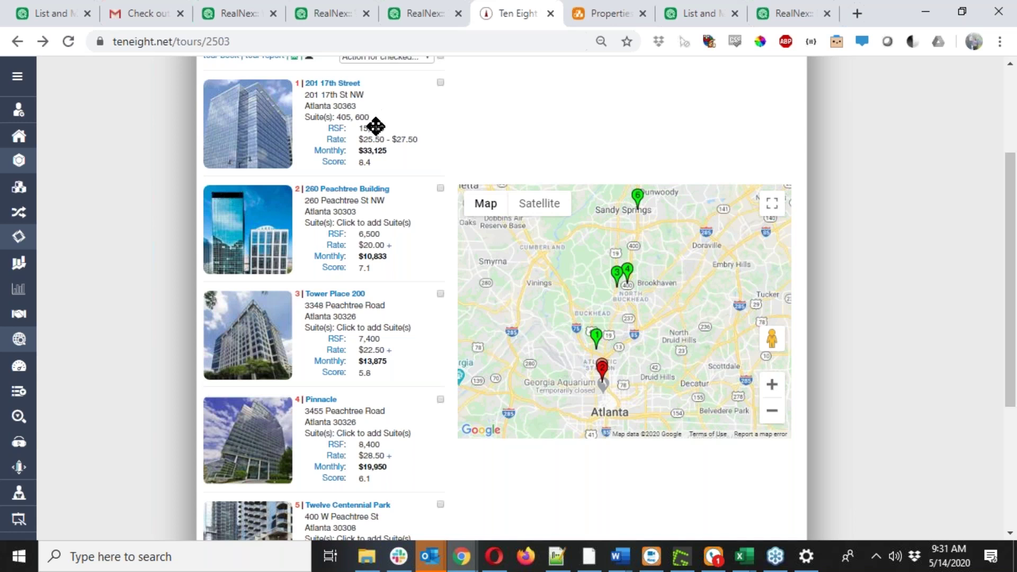
pyautogui.doubleClick(372, 129)
pyautogui.click(372, 133)
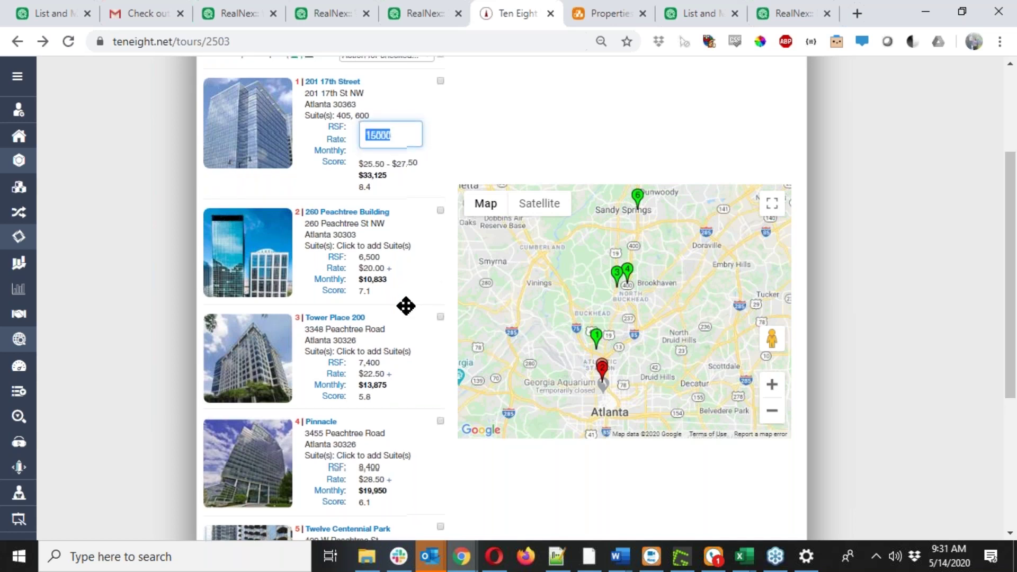
pyautogui.scroll(-3, 404, 302)
pyautogui.scroll(-2, 371, 324)
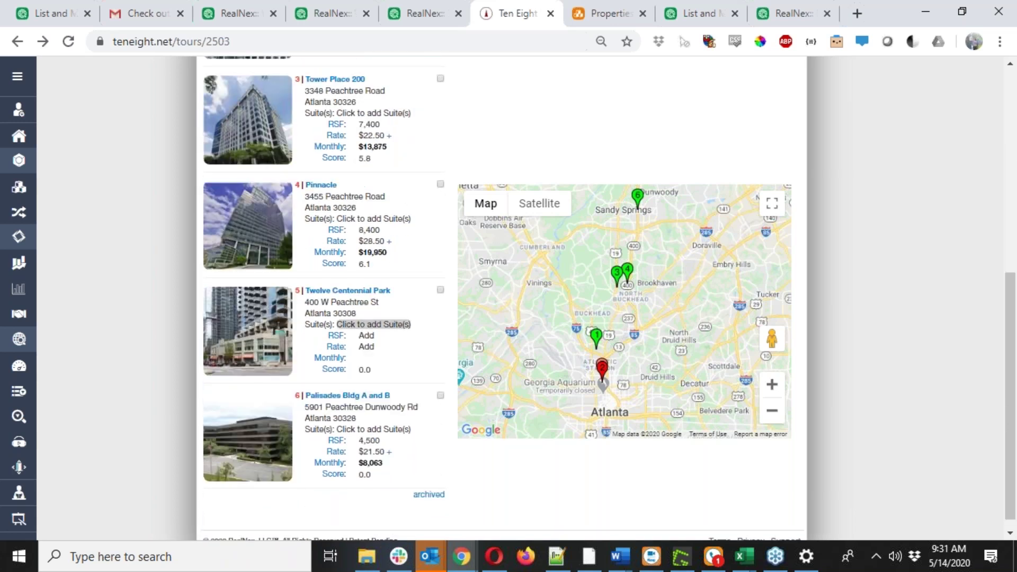
# Try entering 14000 RSF for Twelve Centennial Park, back out, then open its building page.
pyautogui.click(364, 338)
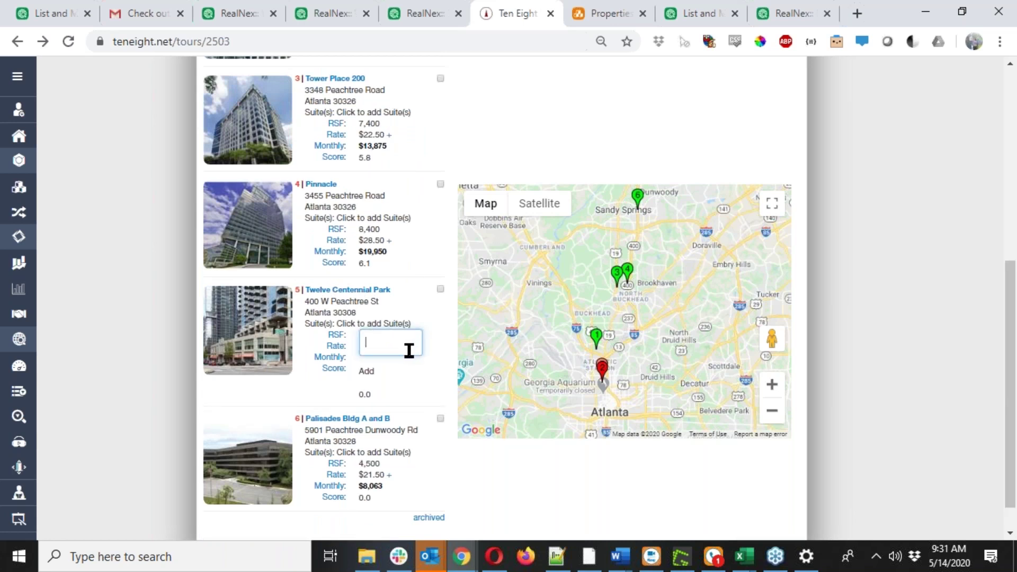
pyautogui.write('14000')
pyautogui.press('Return')
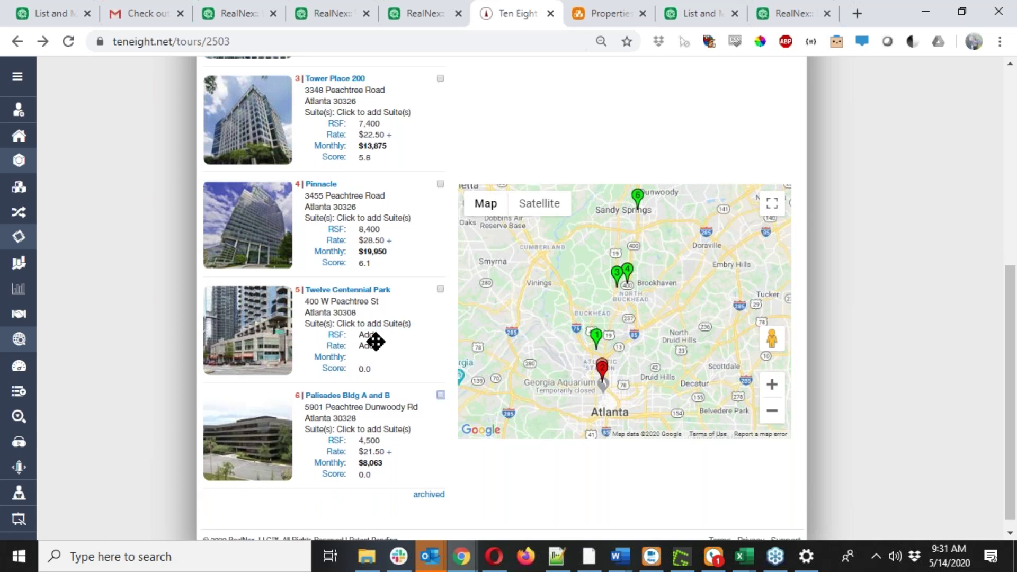
pyautogui.scroll(1, 376, 342)
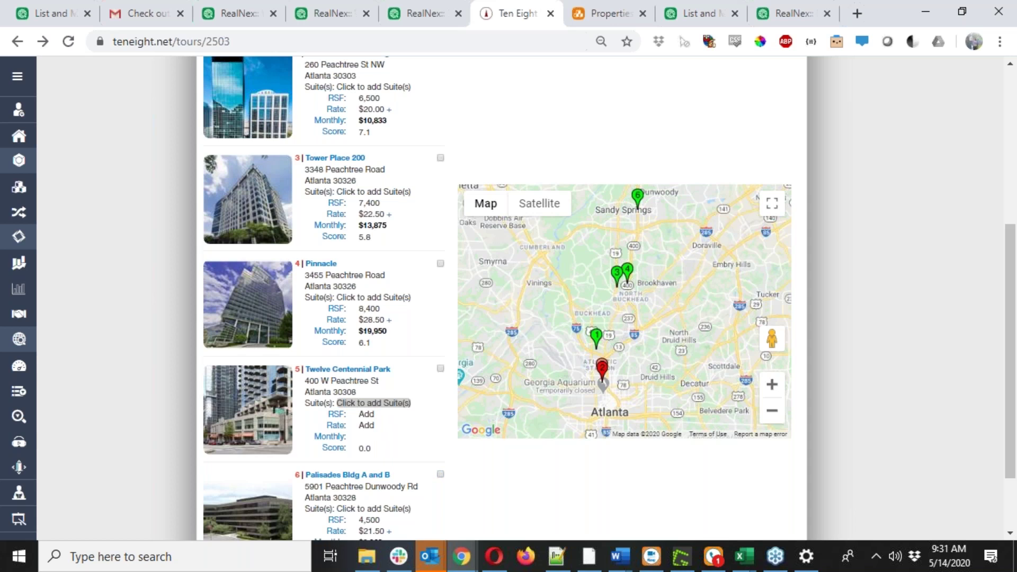
pyautogui.click(371, 403)
pyautogui.click(365, 372)
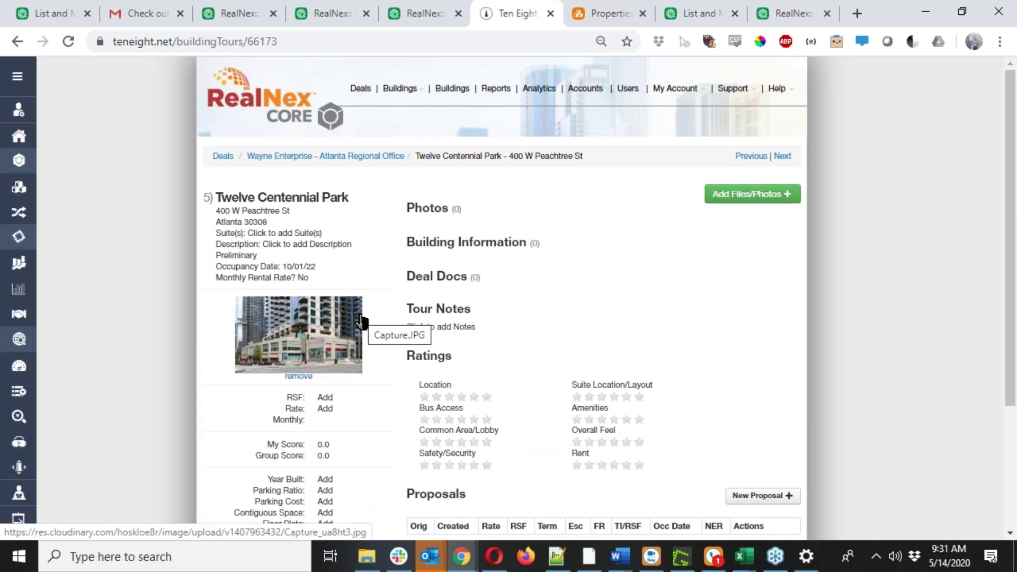
# Type suite numbers for Twelve Centennial Park, then leave the entry without saving.
pyautogui.scroll(-3, 359, 322)
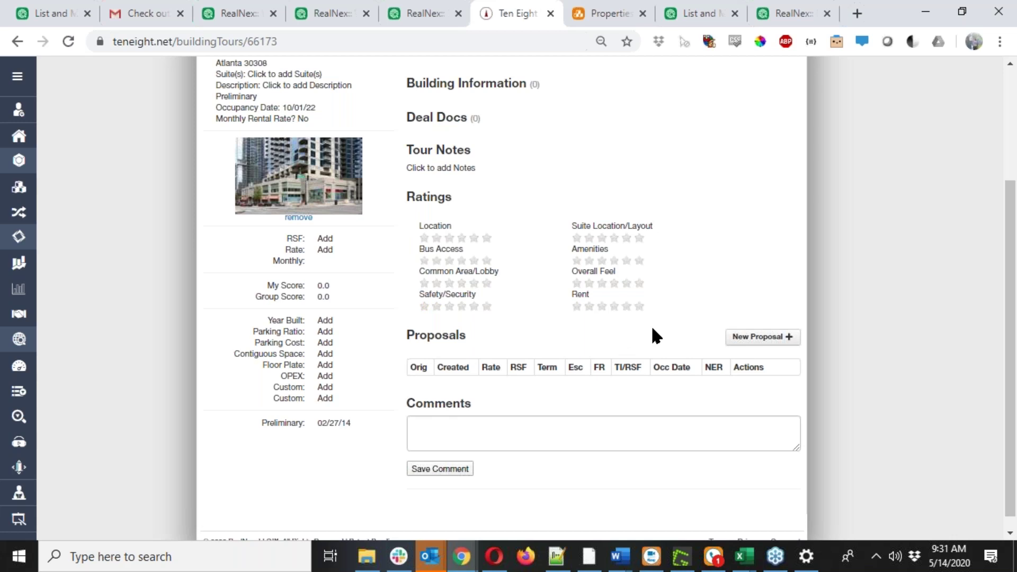
pyautogui.scroll(3, 356, 313)
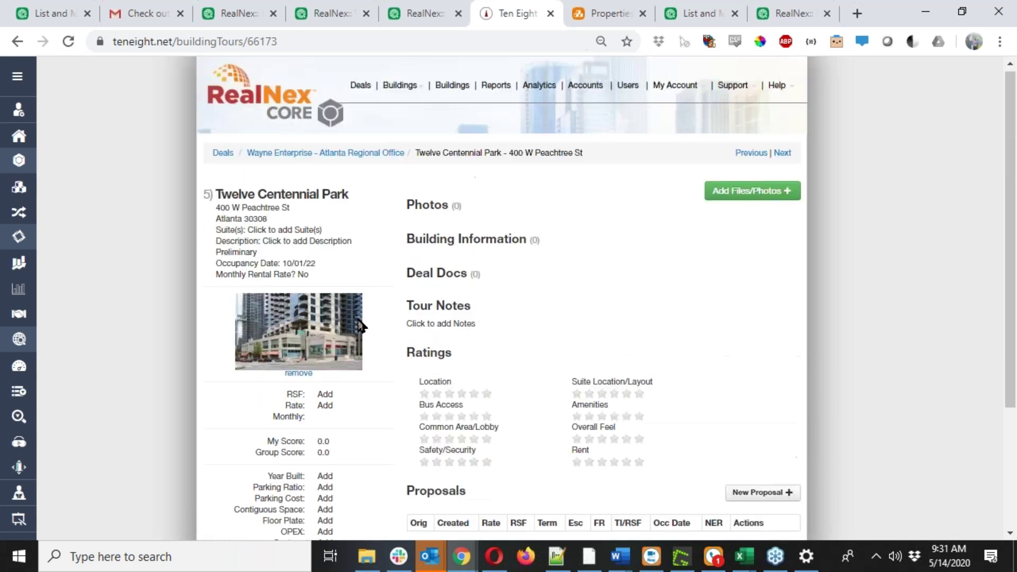
pyautogui.click(290, 236)
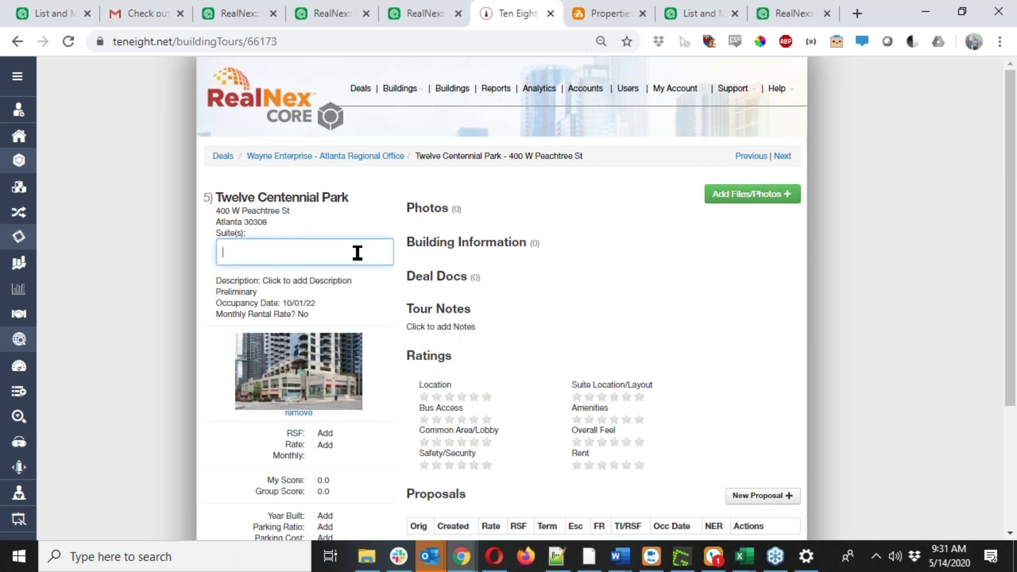
pyautogui.write('2001')
pyautogui.press('BackSpace')
pyautogui.press('BackSpace')
pyautogui.write('01,3005')
pyautogui.press('Return')
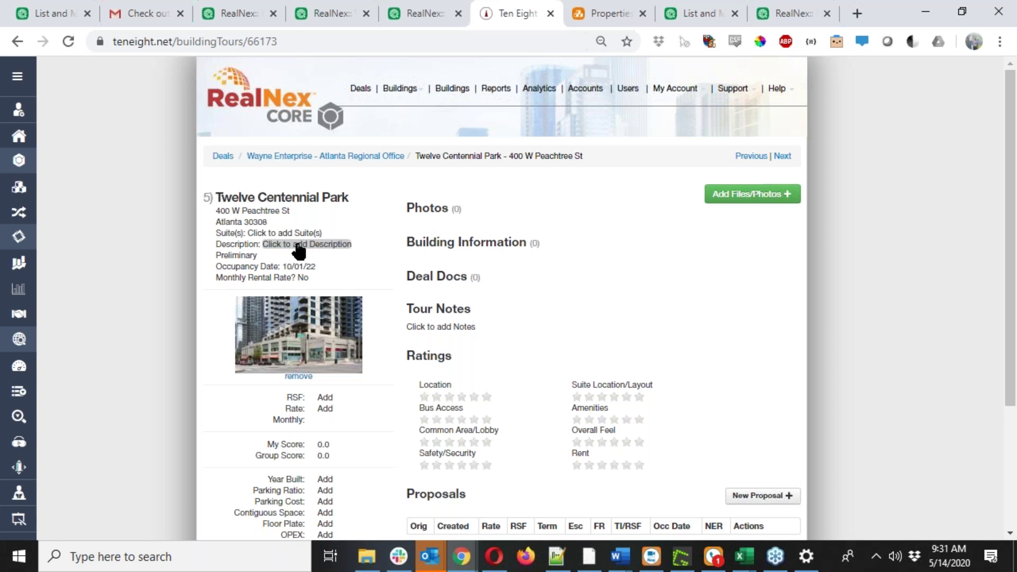
# Look over the building page, then switch to the other browser window showing Deals.
pyautogui.scroll(-3, 299, 250)
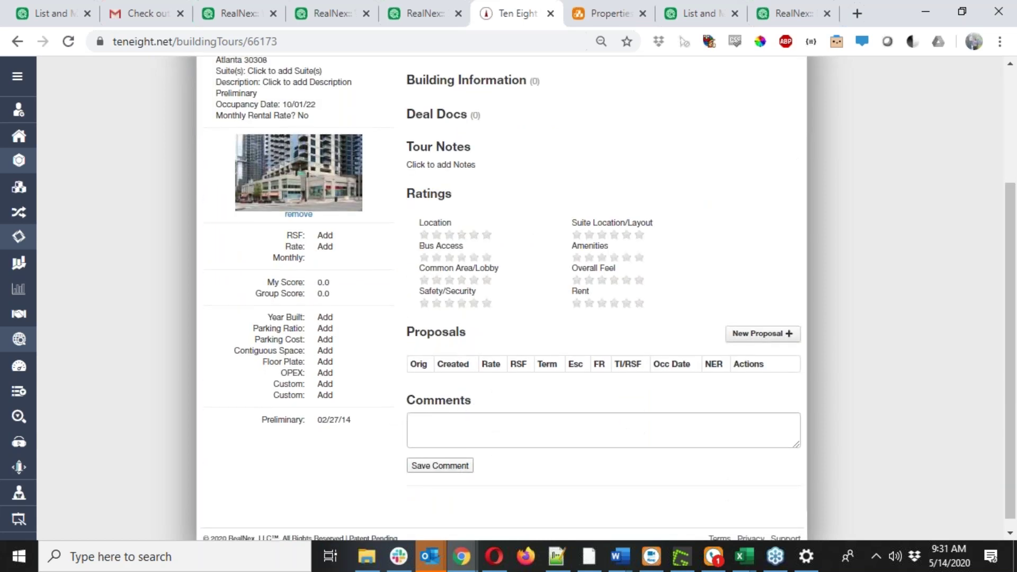
pyautogui.scroll(-1, 321, 276)
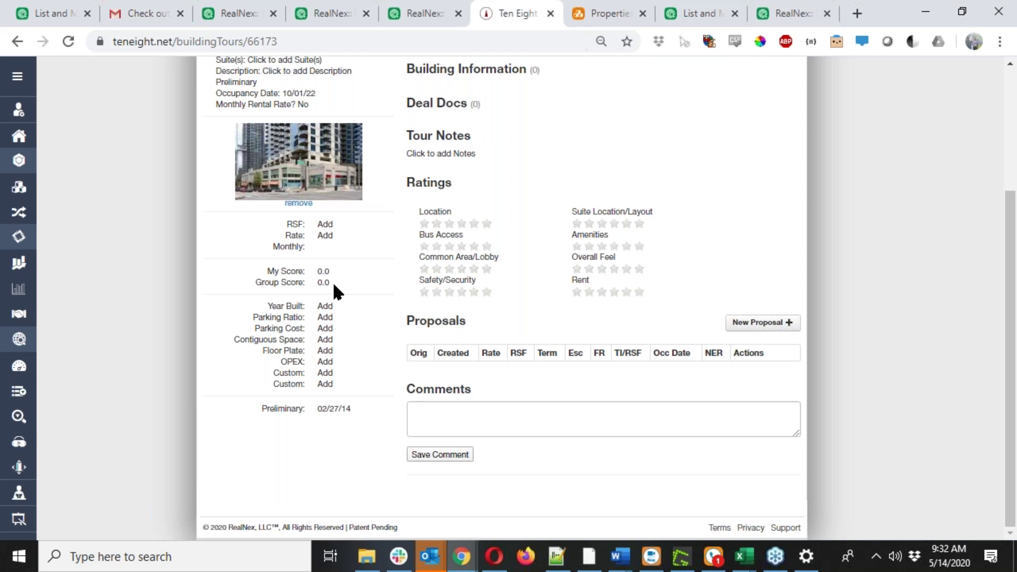
pyautogui.scroll(3, 326, 276)
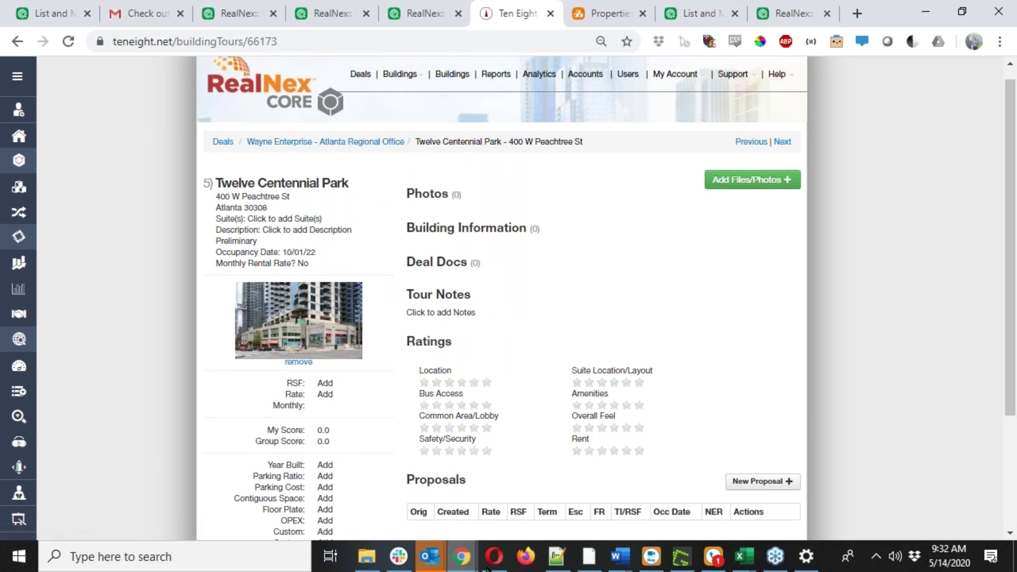
pyautogui.click(431, 507)
# Open the Atlanta Regional Office deal from the Deals list, then its 201 17th Street building page.
pyautogui.scroll(6, 241, 426)
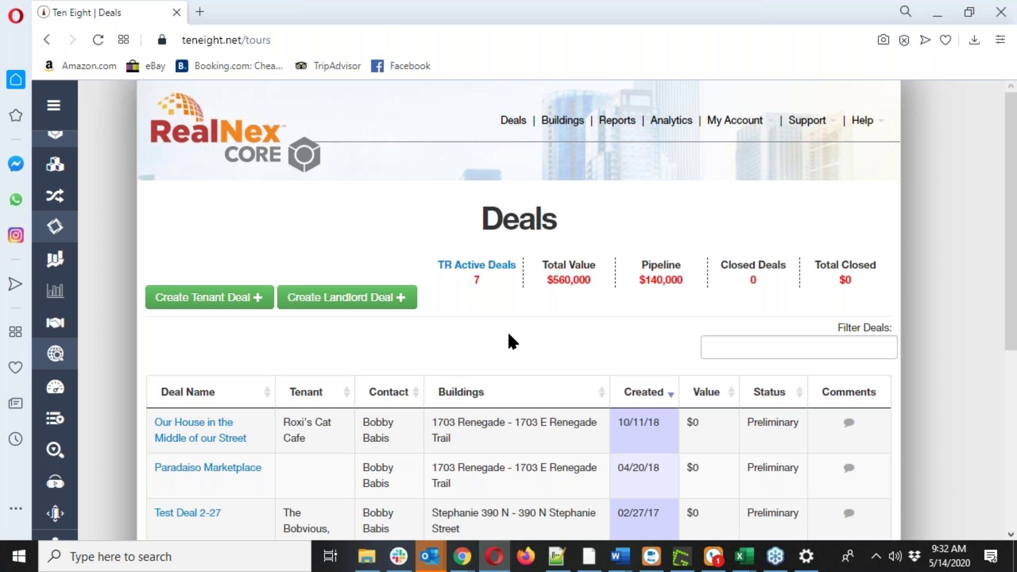
pyautogui.scroll(-5, 508, 334)
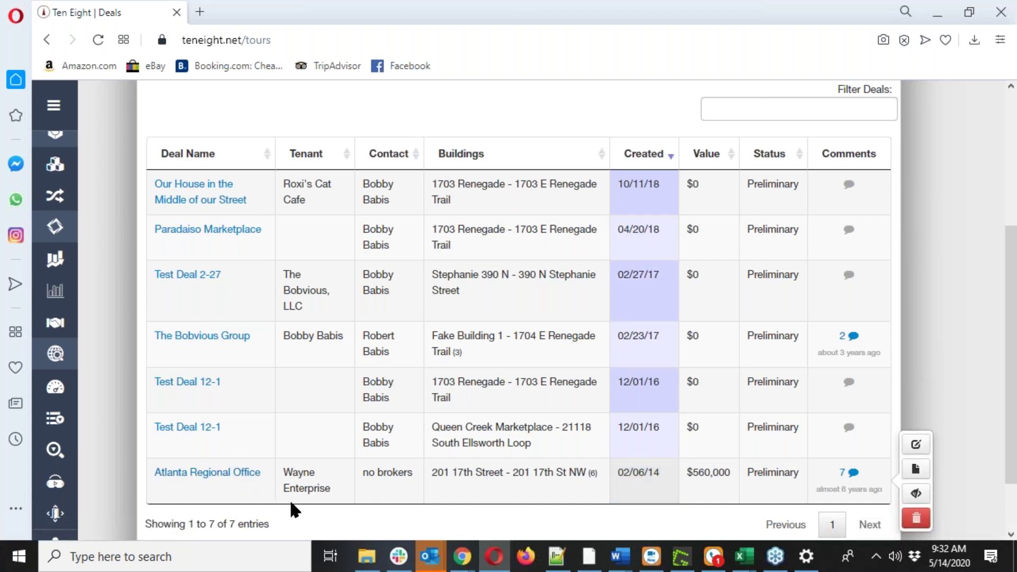
pyautogui.click(216, 473)
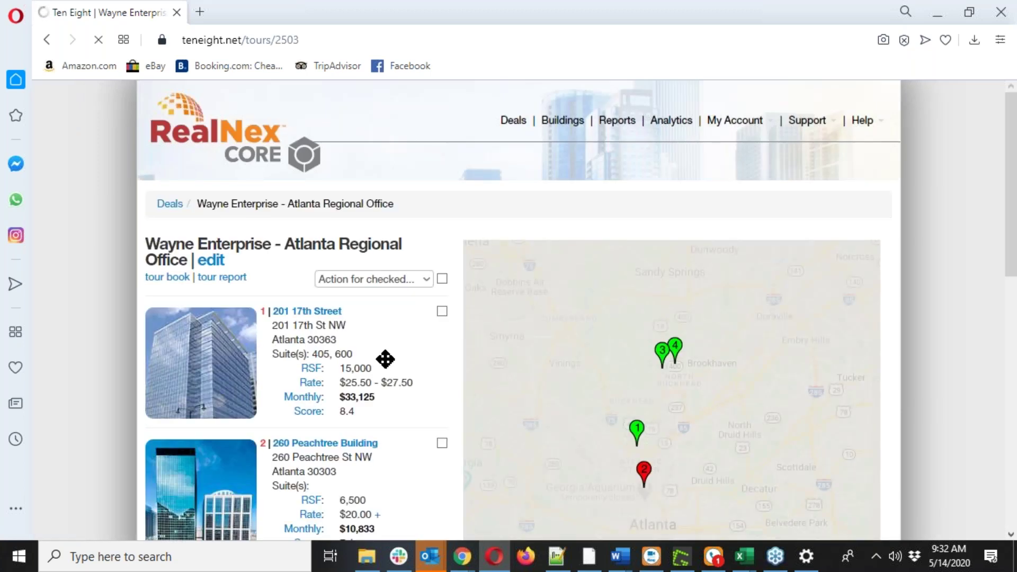
pyautogui.scroll(-1, 413, 330)
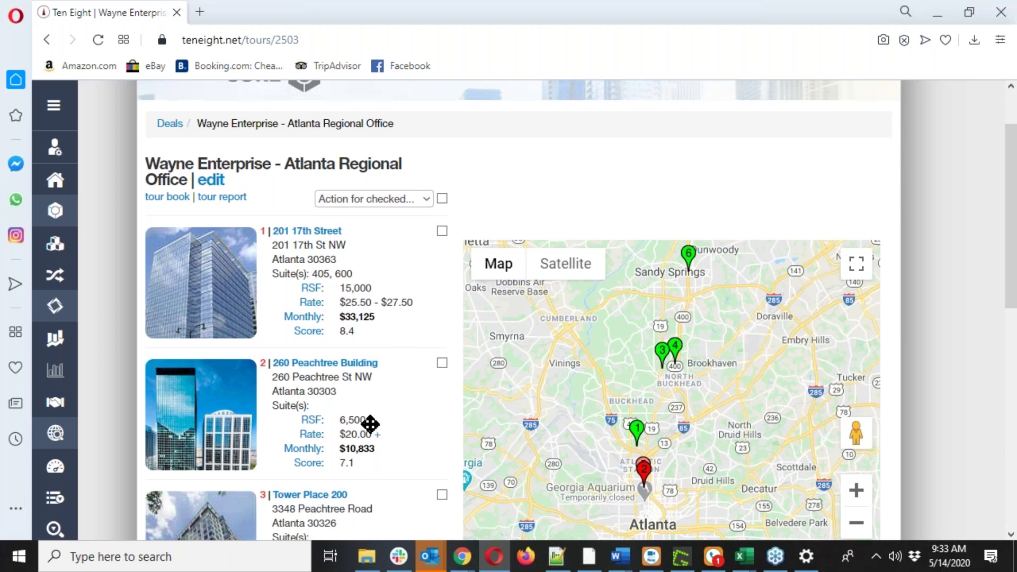
pyautogui.scroll(-7, 370, 424)
pyautogui.scroll(7, 378, 386)
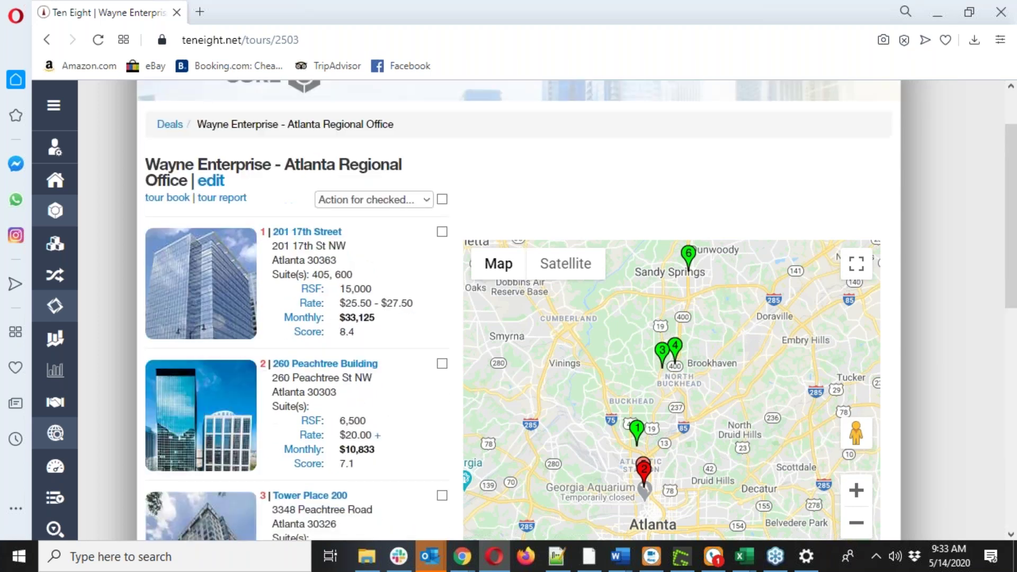
pyautogui.click(308, 231)
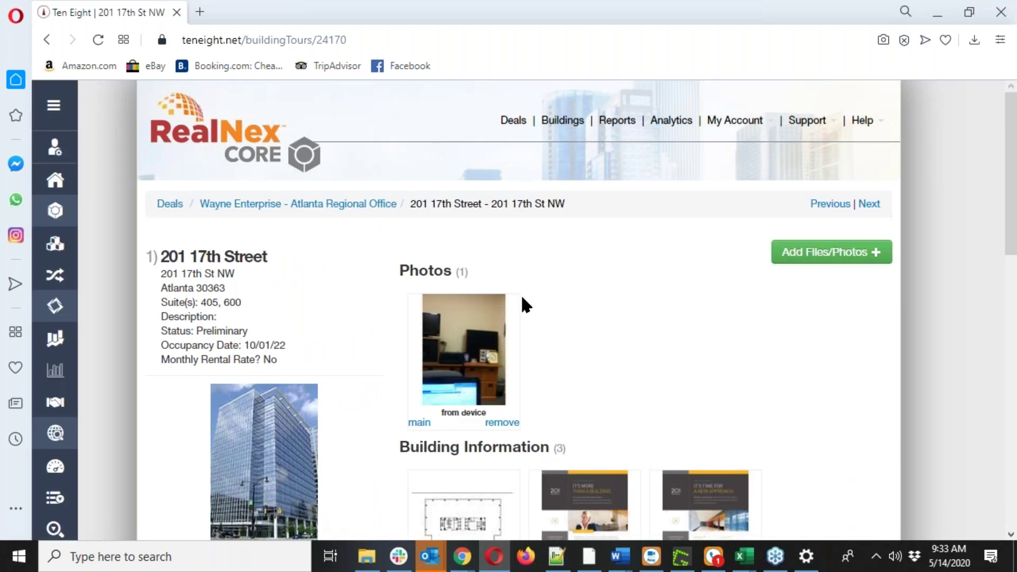
# View the 201 17th Street floor plan PDF and close it.
pyautogui.scroll(-3, 522, 299)
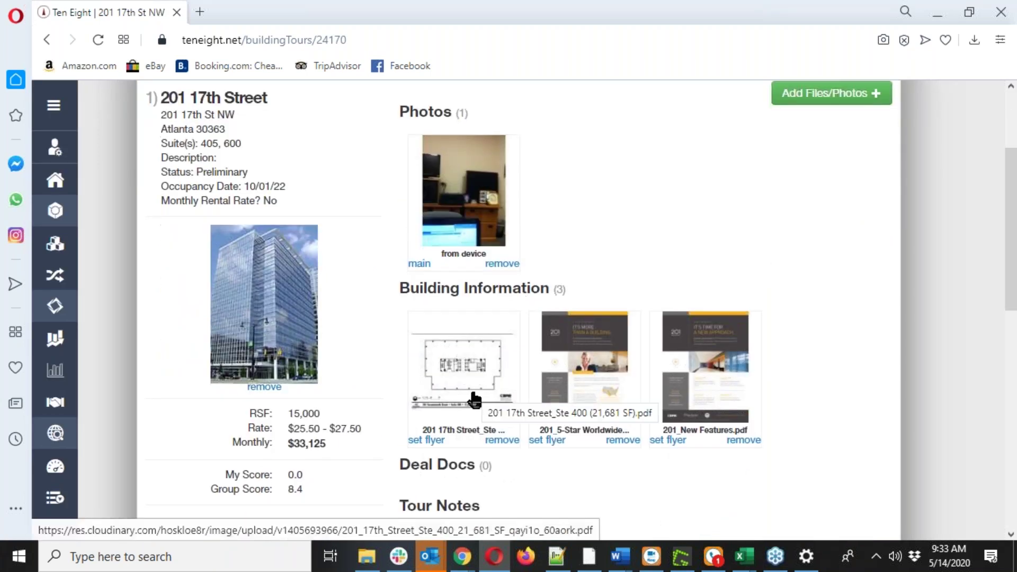
pyautogui.click(469, 387)
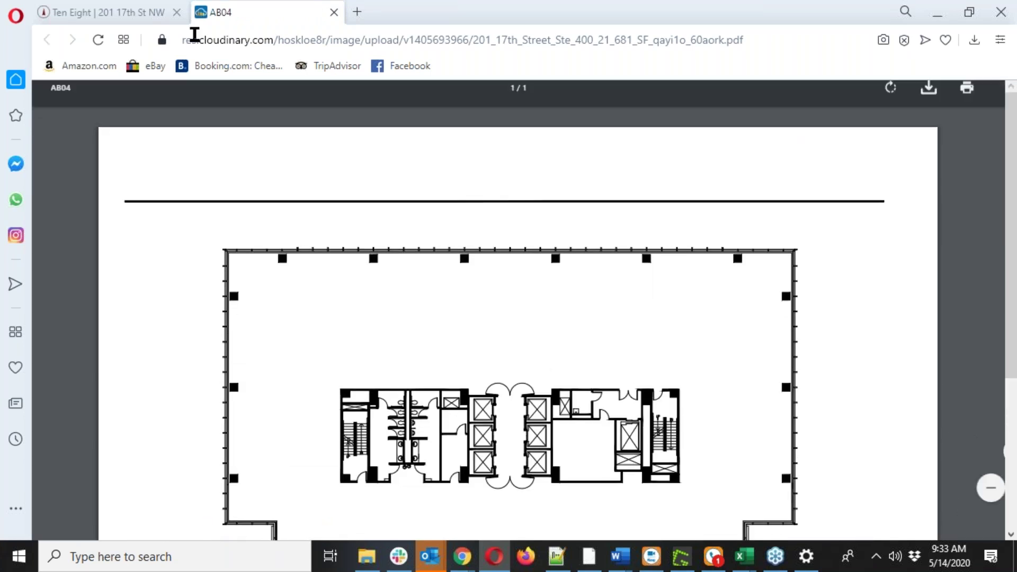
pyautogui.click(333, 12)
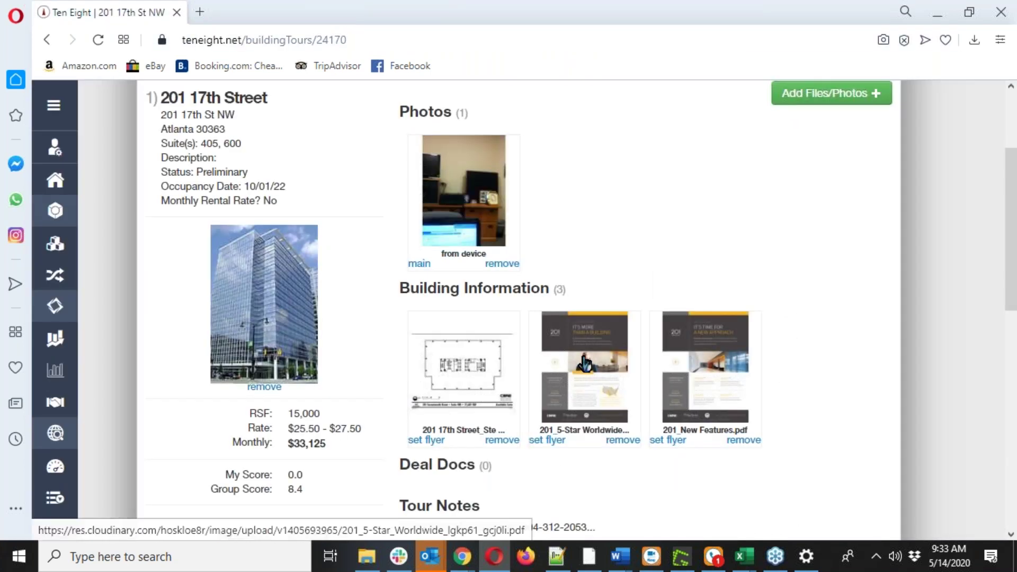
pyautogui.scroll(-3, 585, 362)
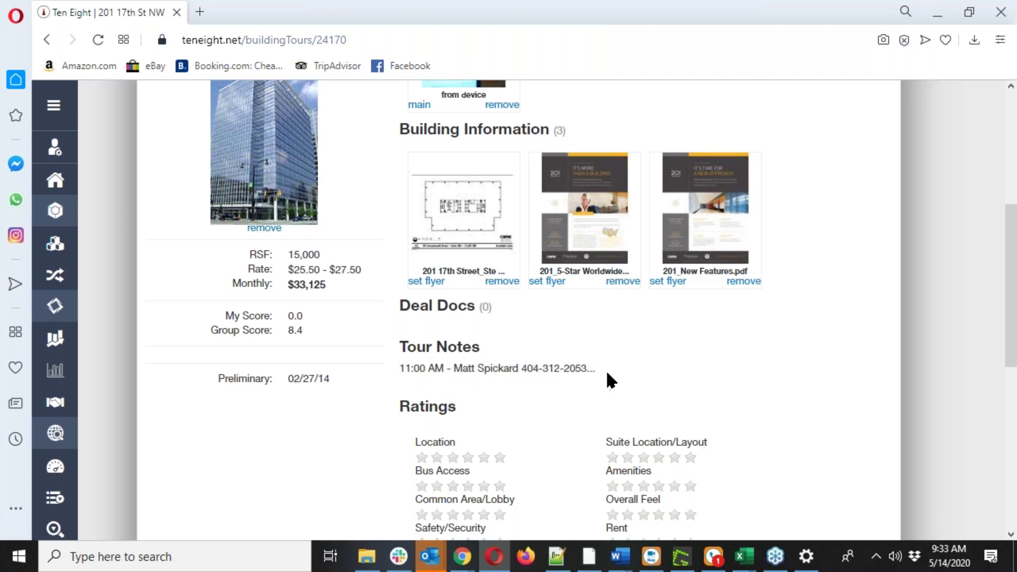
# Write an 11:00 AM tour note with the contact's name and phone number.
pyautogui.click(548, 370)
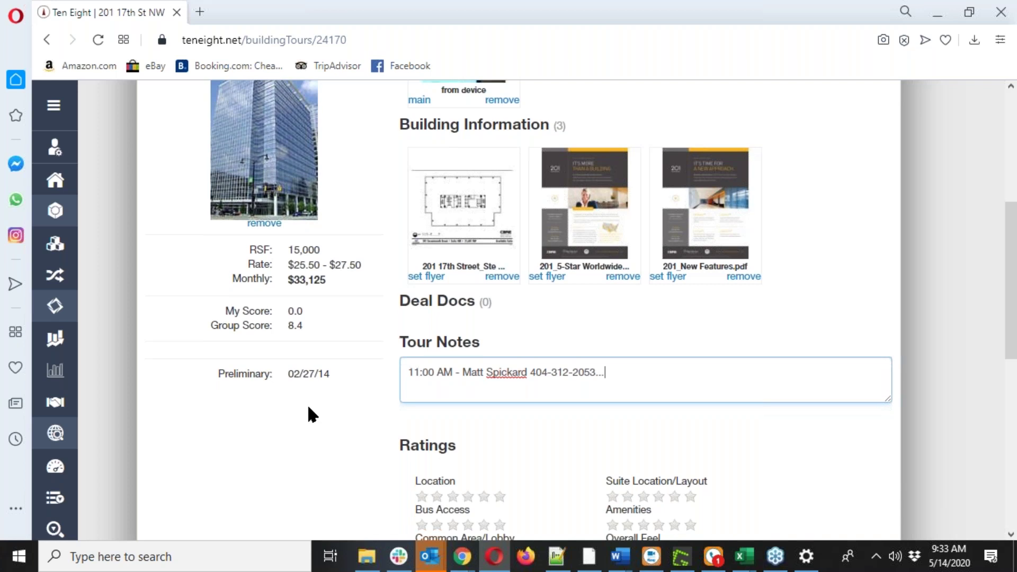
pyautogui.scroll(-3, 307, 402)
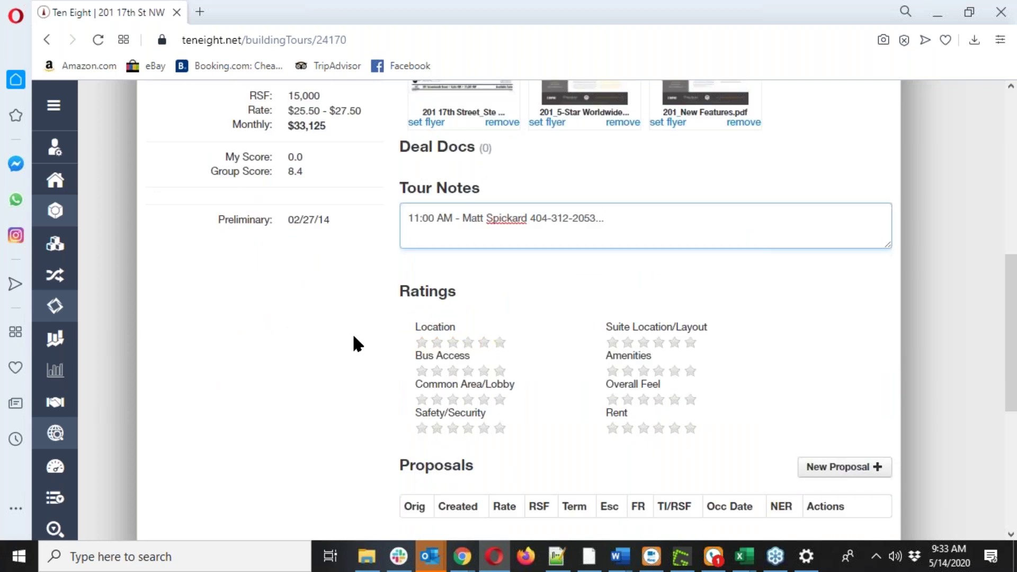
pyautogui.scroll(2, 354, 342)
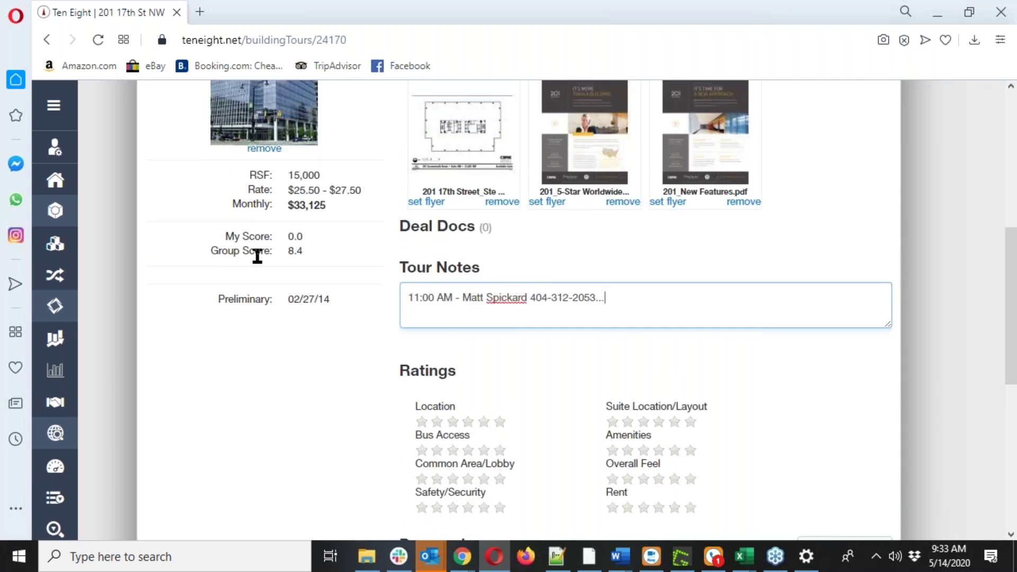
pyautogui.scroll(2, 312, 328)
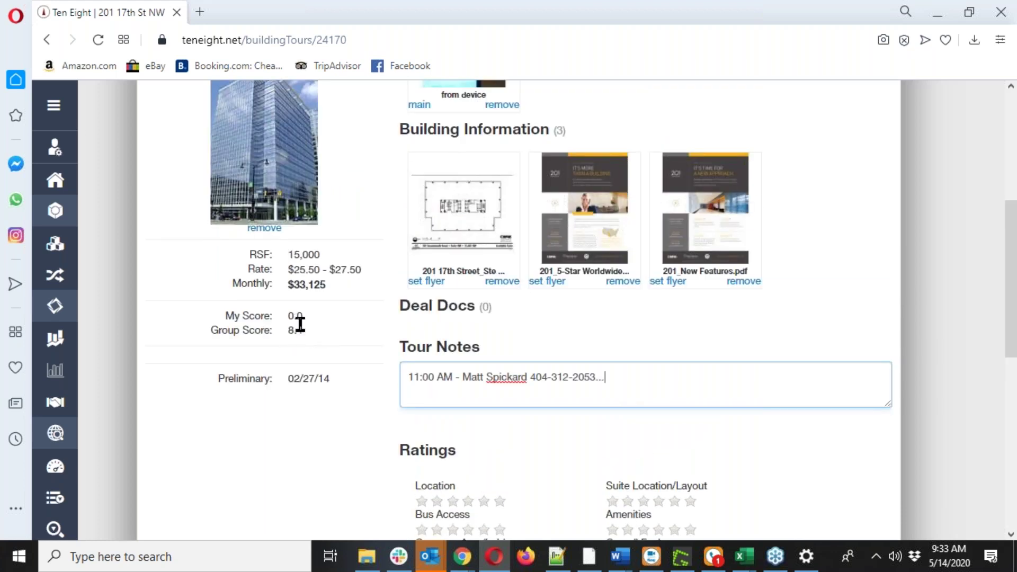
pyautogui.scroll(-2, 302, 334)
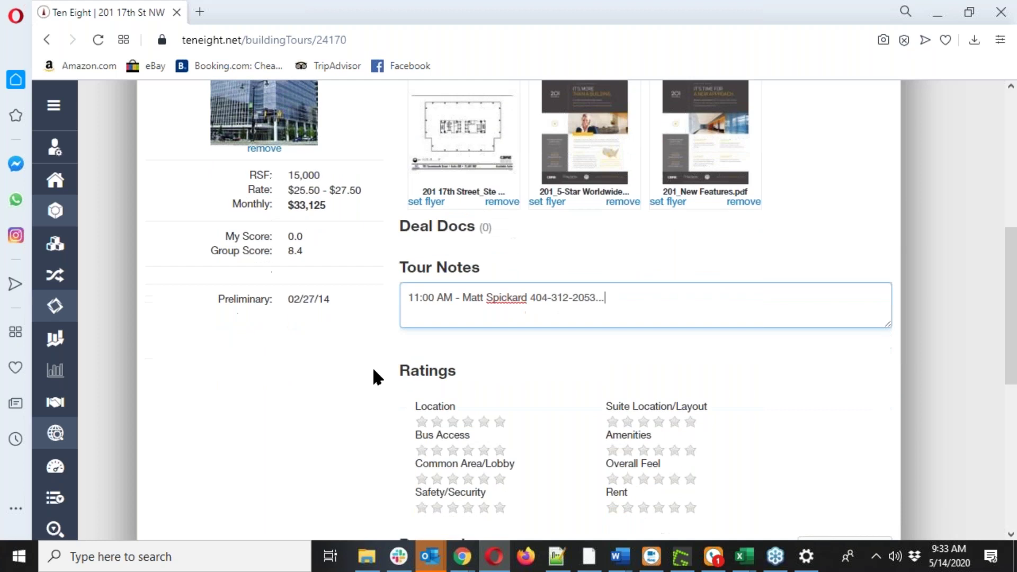
# Rate Location 6, Bus Access 4, Lobby 6, Safety 6, Suite 5, Amenities 2, Feel 4, Rent 3.
pyautogui.click(499, 425)
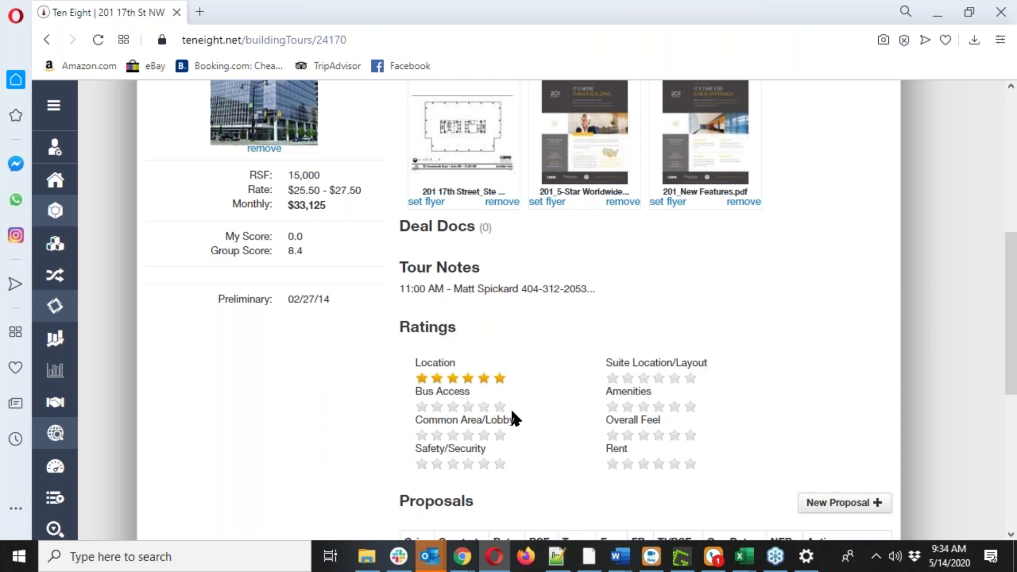
pyautogui.click(468, 406)
pyautogui.click(500, 438)
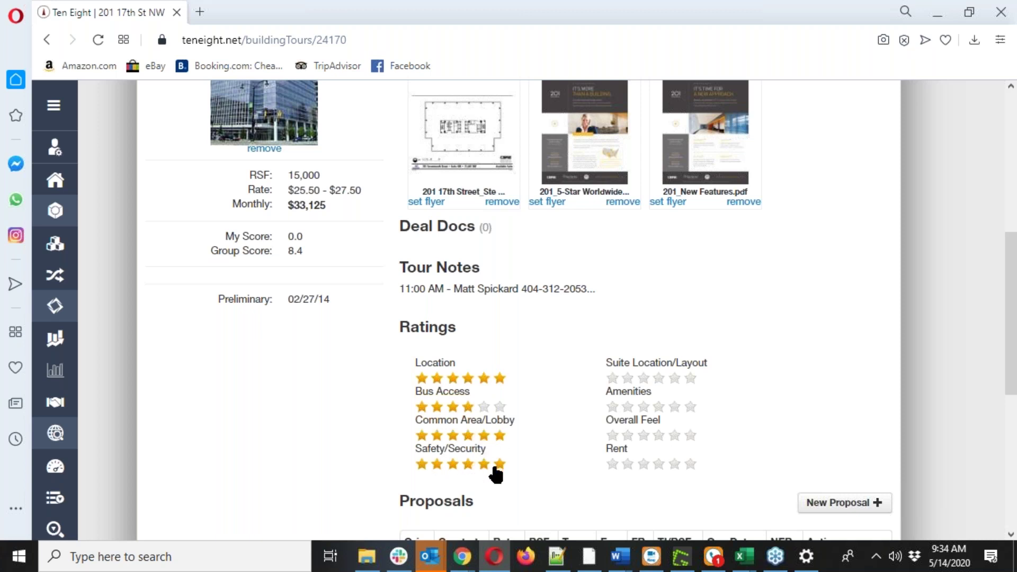
pyautogui.click(500, 465)
pyautogui.click(674, 379)
pyautogui.click(629, 408)
pyautogui.click(658, 439)
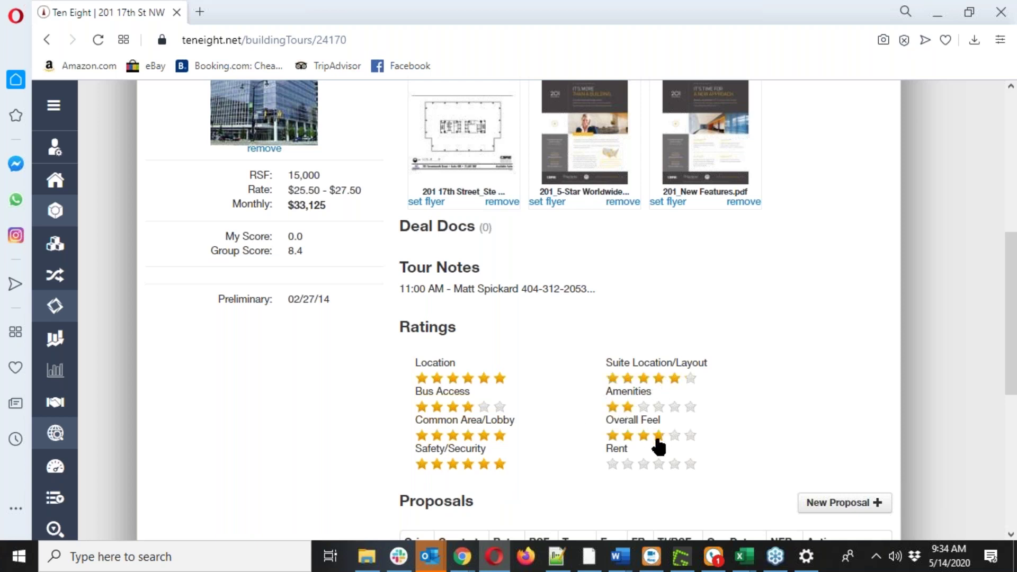
pyautogui.click(643, 465)
# Check the saved ratings, then bring the other browser window with Twelve Centennial Park forward.
pyautogui.scroll(-3, 646, 427)
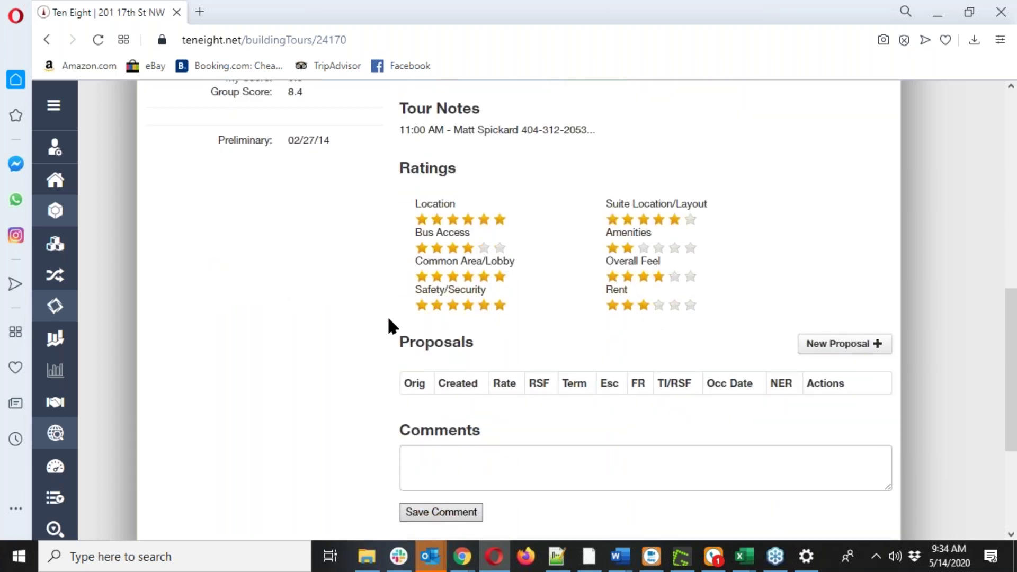
pyautogui.scroll(3, 558, 309)
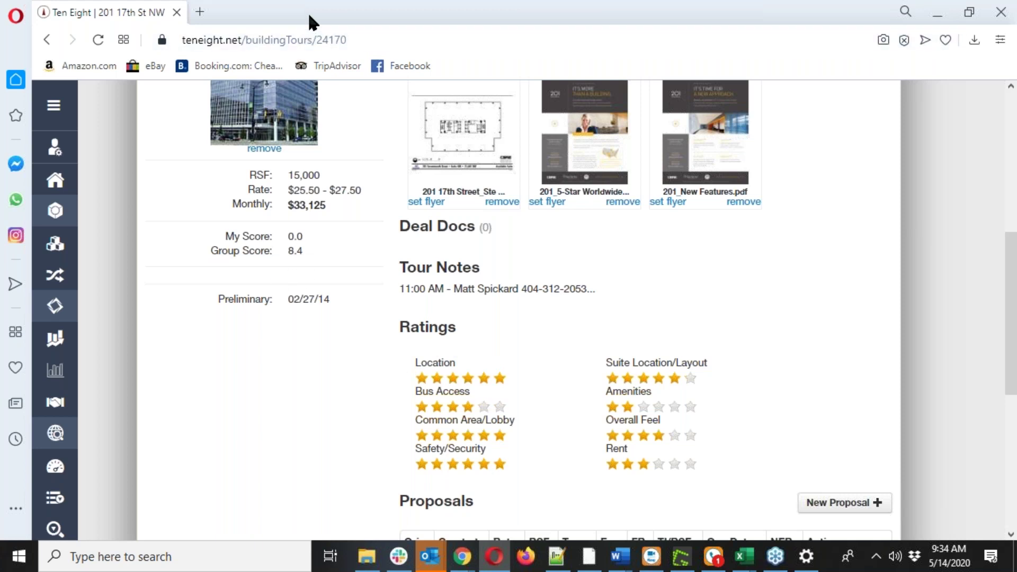
pyautogui.click(936, 10)
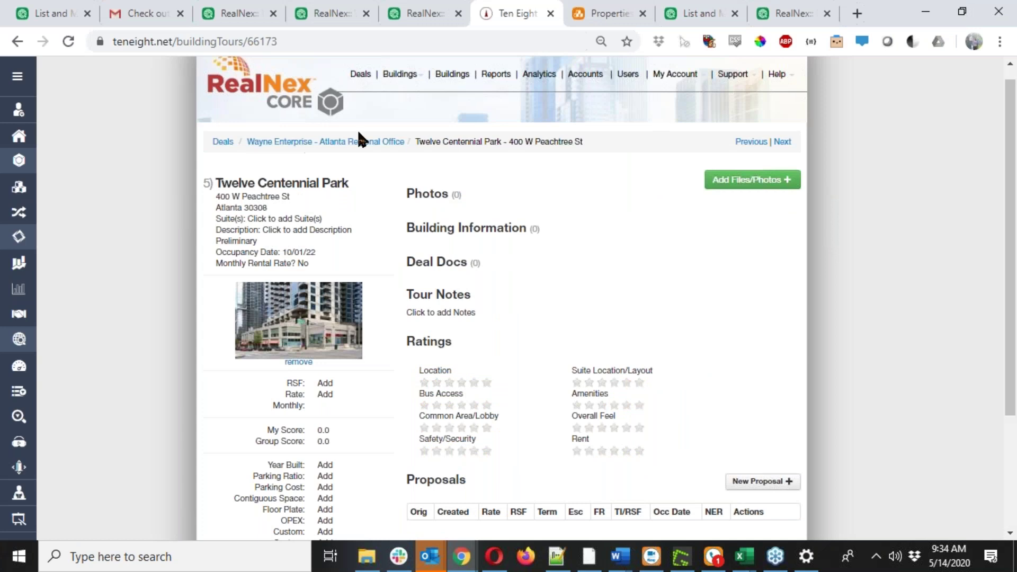
# Go back to the Wayne Enterprise tour list and open the 201 17th Street building tour page.
pyautogui.click(358, 139)
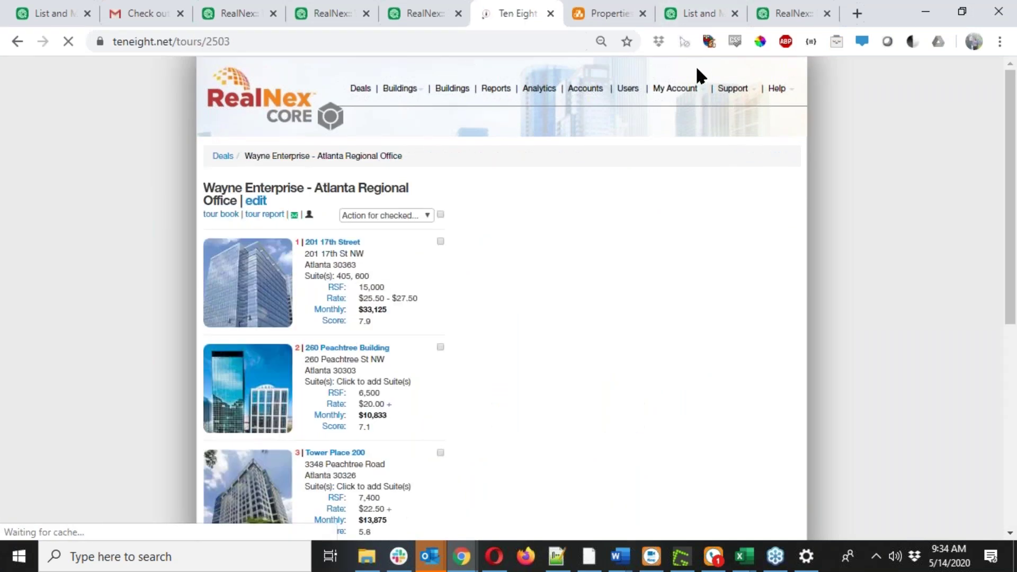
pyautogui.hotkey('alt', 'Tab')
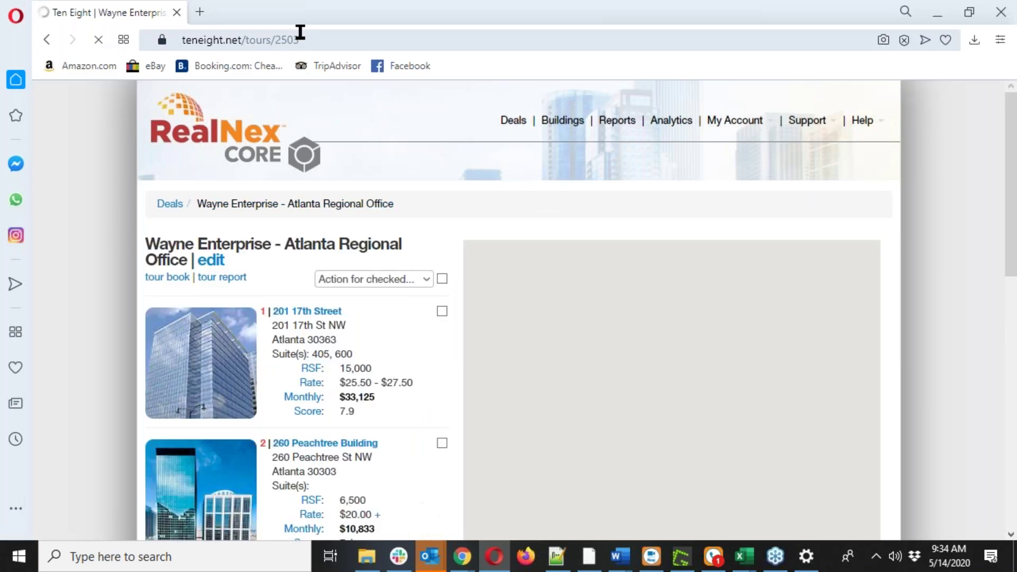
pyautogui.hotkey('alt', 'Tab')
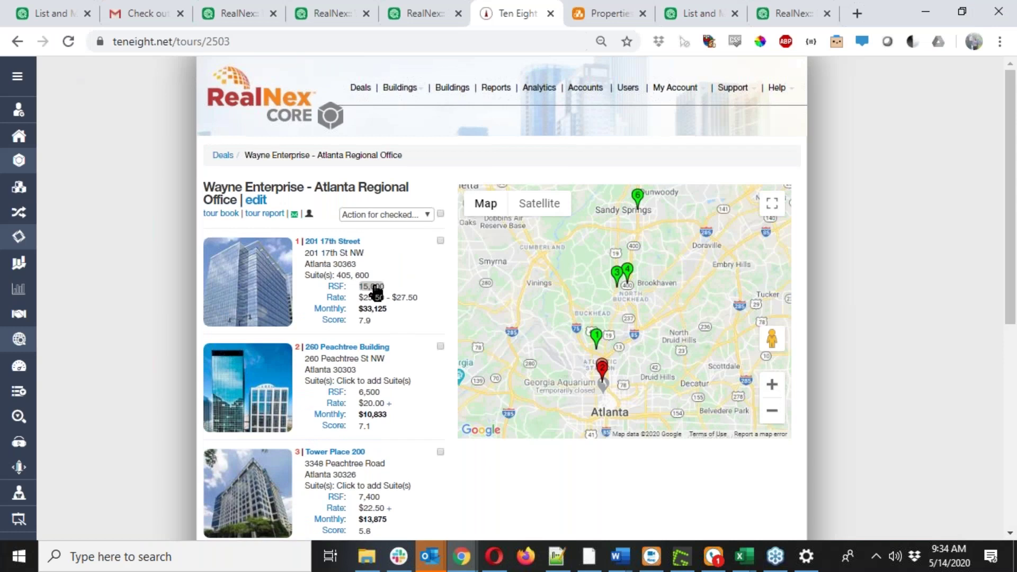
pyautogui.click(375, 289)
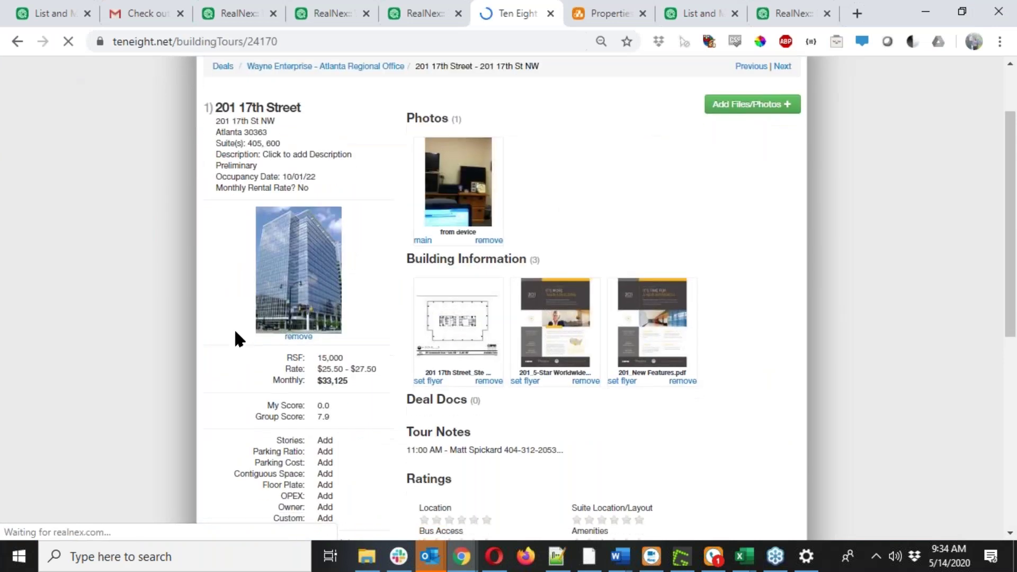
pyautogui.scroll(-1, 325, 351)
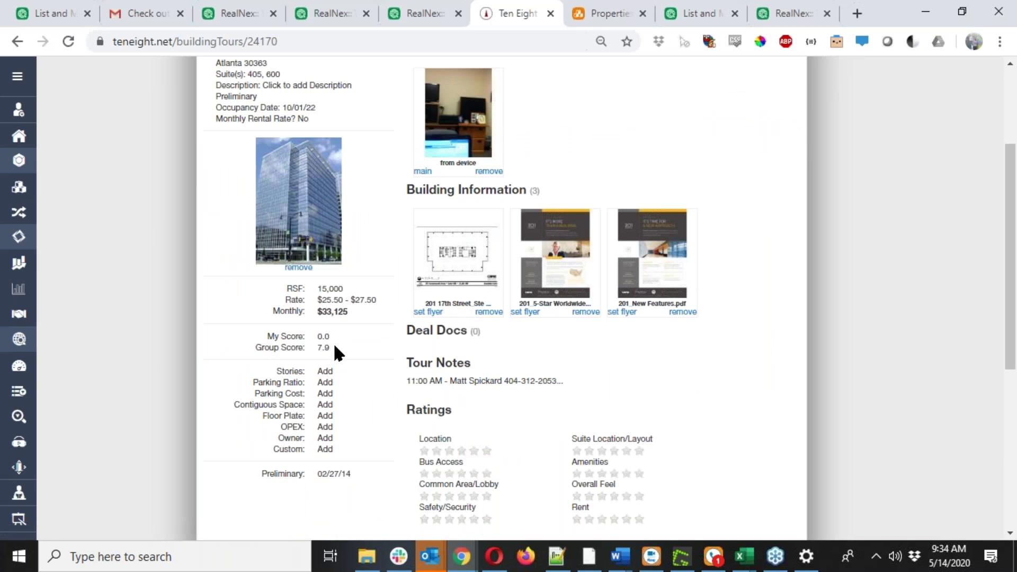
pyautogui.scroll(-1, 332, 342)
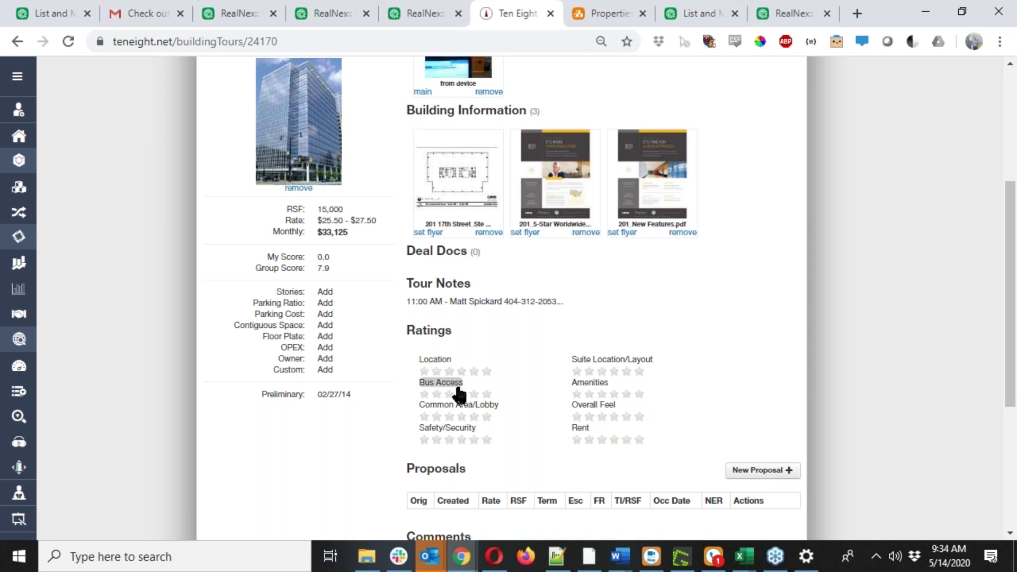
# Rename the Common Area/Lobby rating criterion to 'MARTA access'.
pyautogui.click(491, 407)
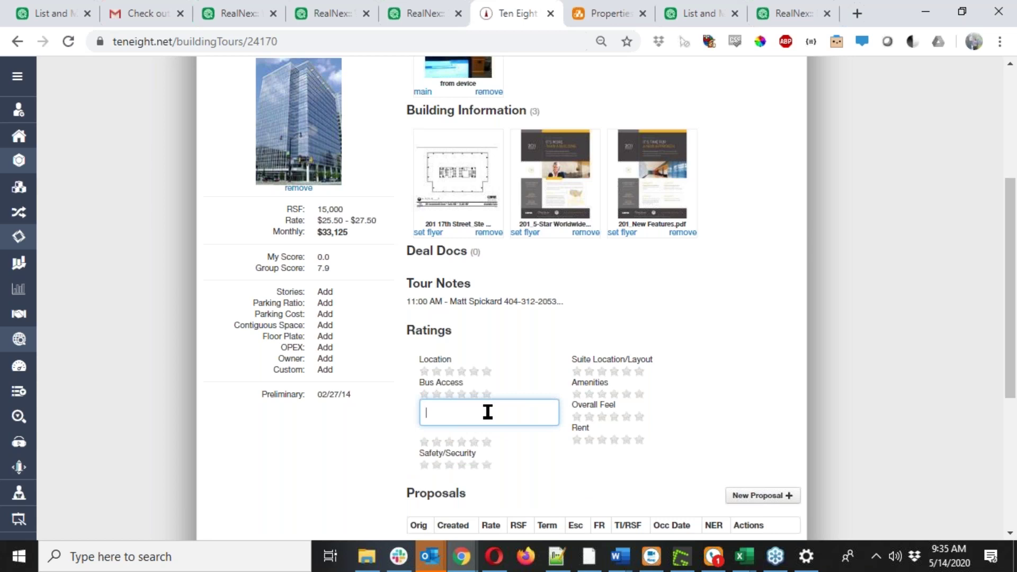
pyautogui.write('MART')
pyautogui.write('A access')
pyautogui.press('Return')
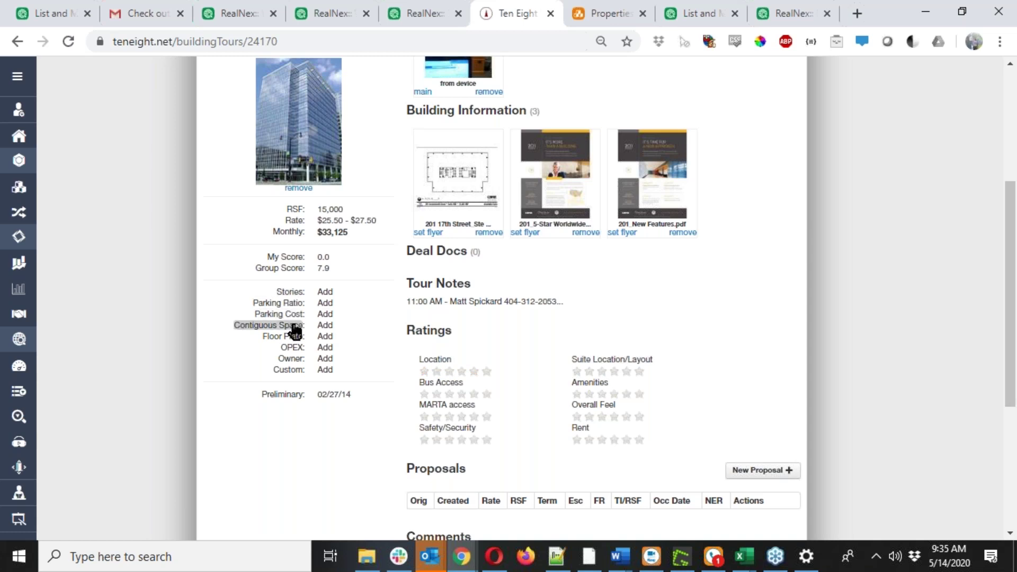
# Start renaming Parking Ratio to 'Miles from Camp', then cancel without keeping it.
pyautogui.click(293, 307)
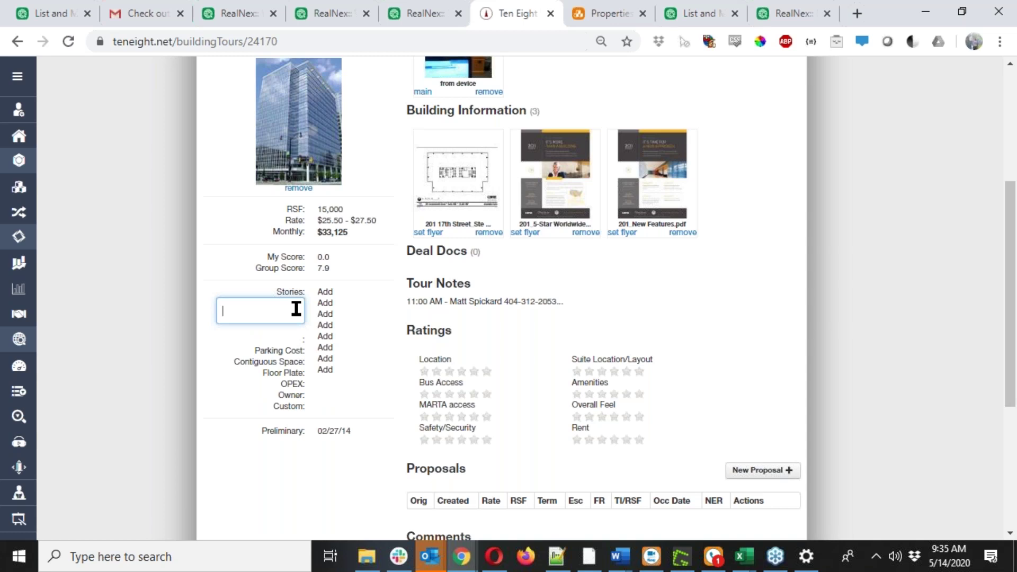
pyautogui.write('Miles from Camp')
pyautogui.press('Escape')
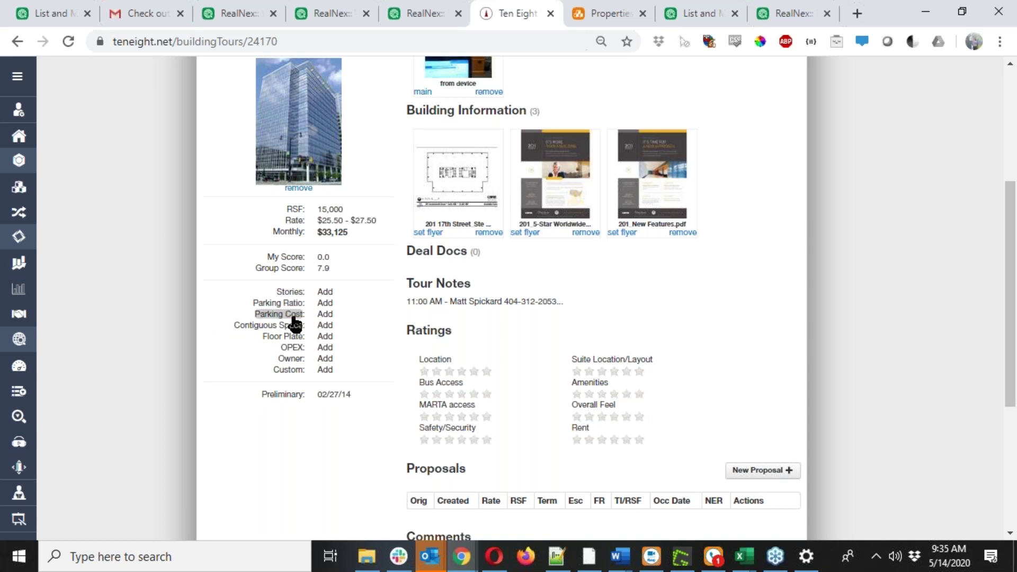
pyautogui.scroll(3, 295, 316)
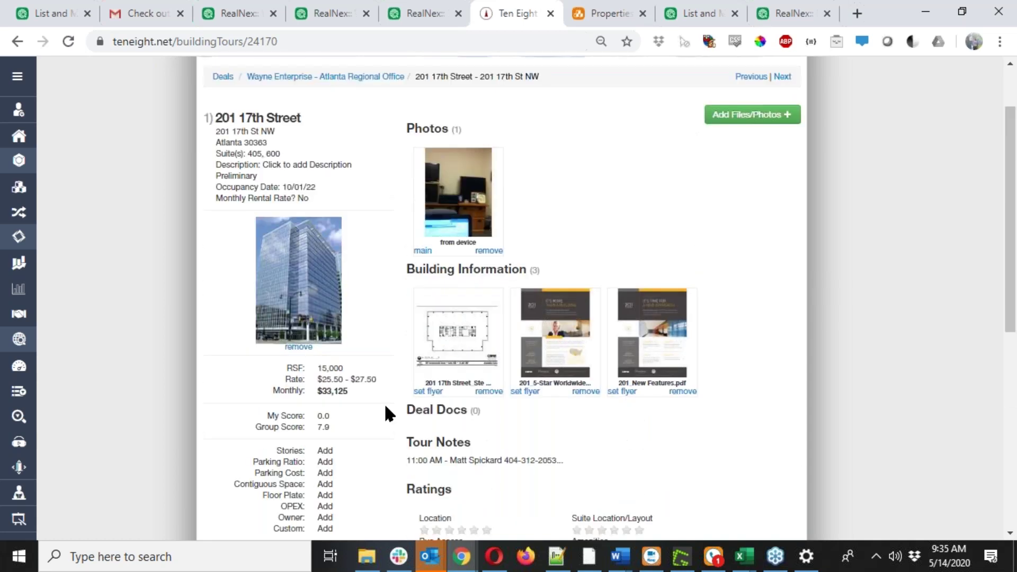
# Scroll through the 201 17th Street tour page, then switch back to the Wayne Enterprise tour window.
pyautogui.scroll(2, 374, 414)
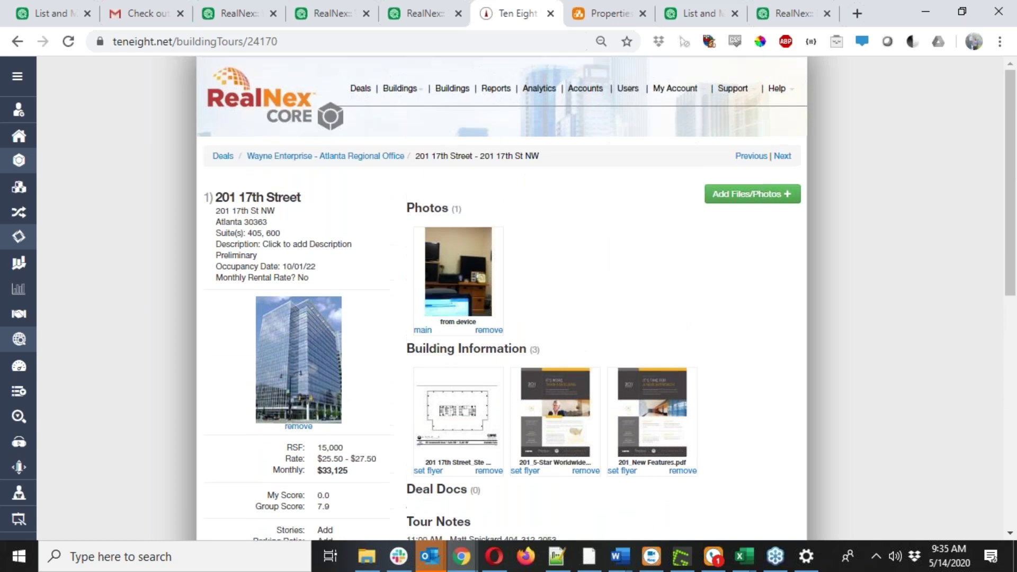
pyautogui.scroll(-1, 374, 418)
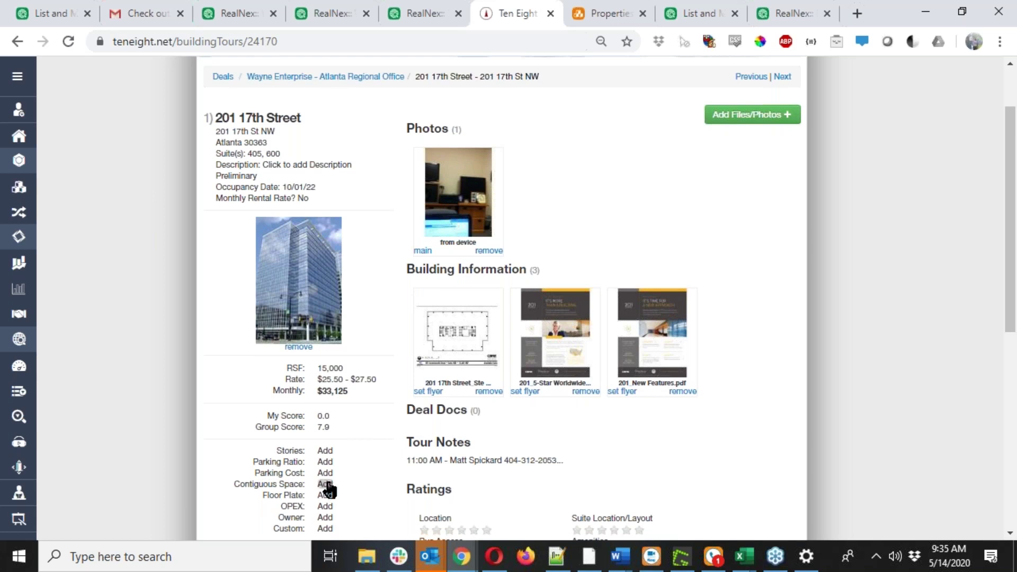
pyautogui.scroll(-5, 346, 479)
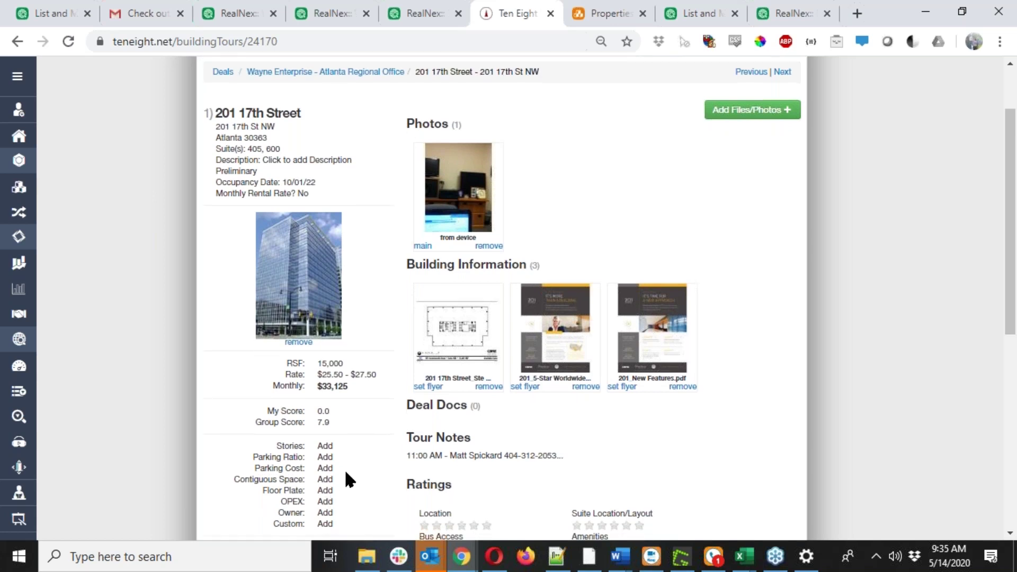
pyautogui.scroll(-3, 345, 479)
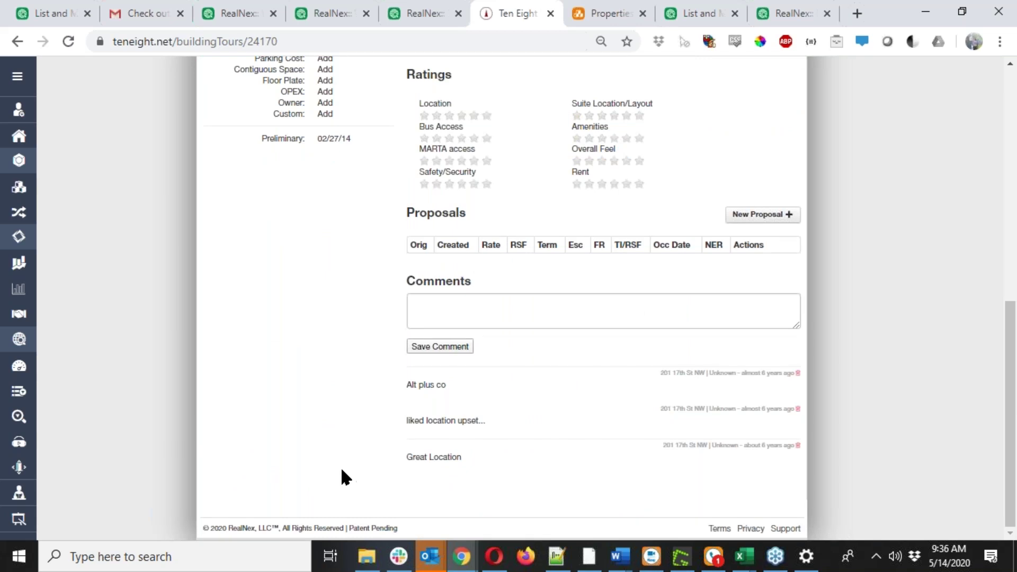
pyautogui.scroll(6, 296, 435)
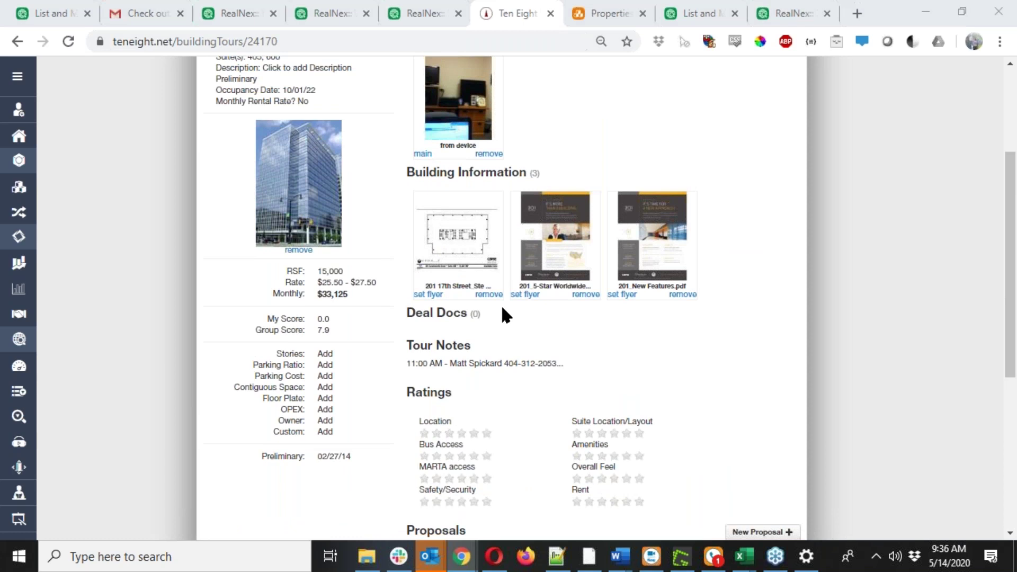
pyautogui.hotkey('alt', 'Tab')
pyautogui.scroll(-3, 406, 331)
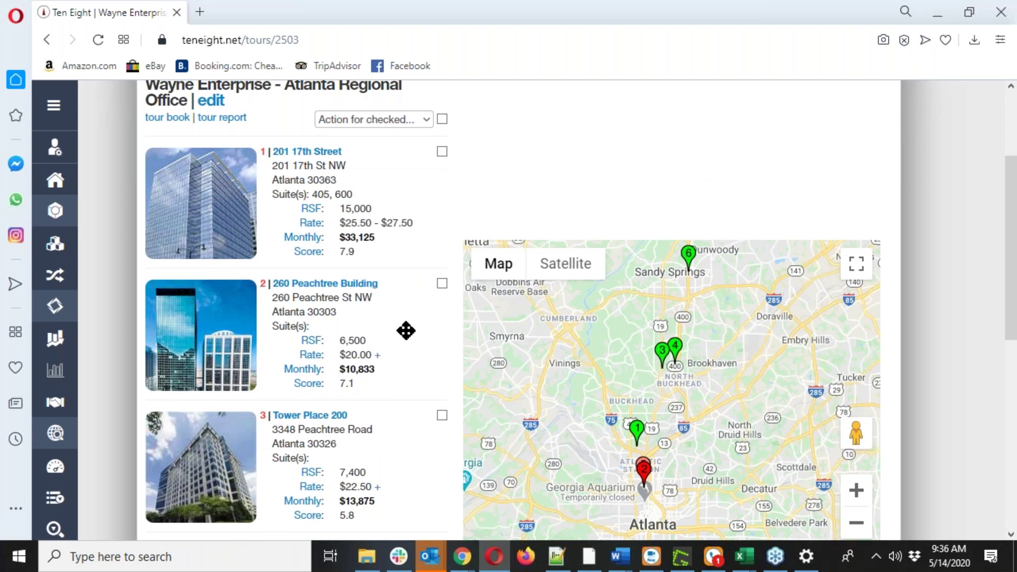
pyautogui.scroll(-1, 405, 331)
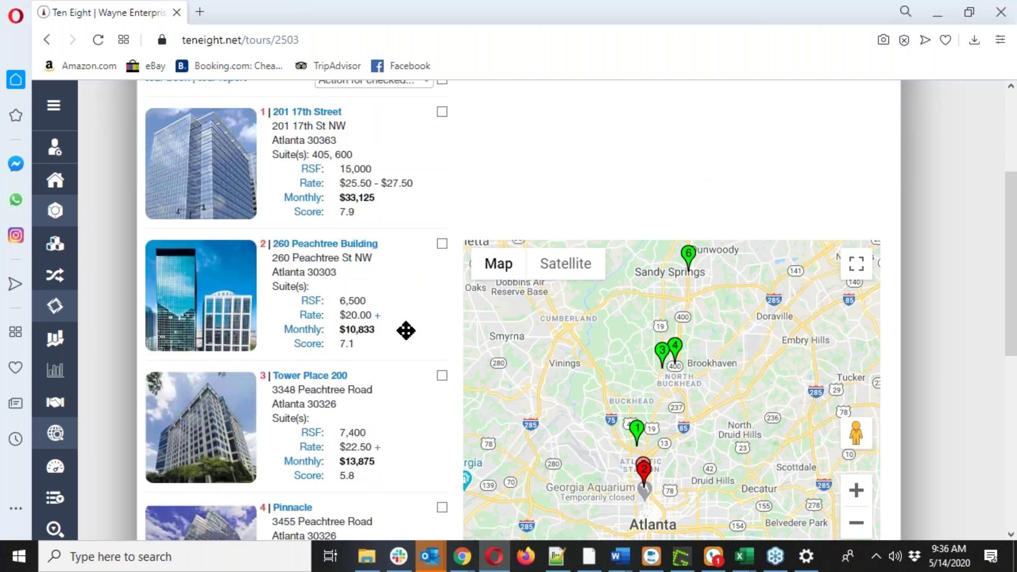
pyautogui.scroll(-1, 406, 330)
pyautogui.click(441, 205)
pyautogui.scroll(4, 441, 212)
pyautogui.click(422, 201)
pyautogui.click(423, 204)
pyautogui.click(442, 231)
pyautogui.click(416, 202)
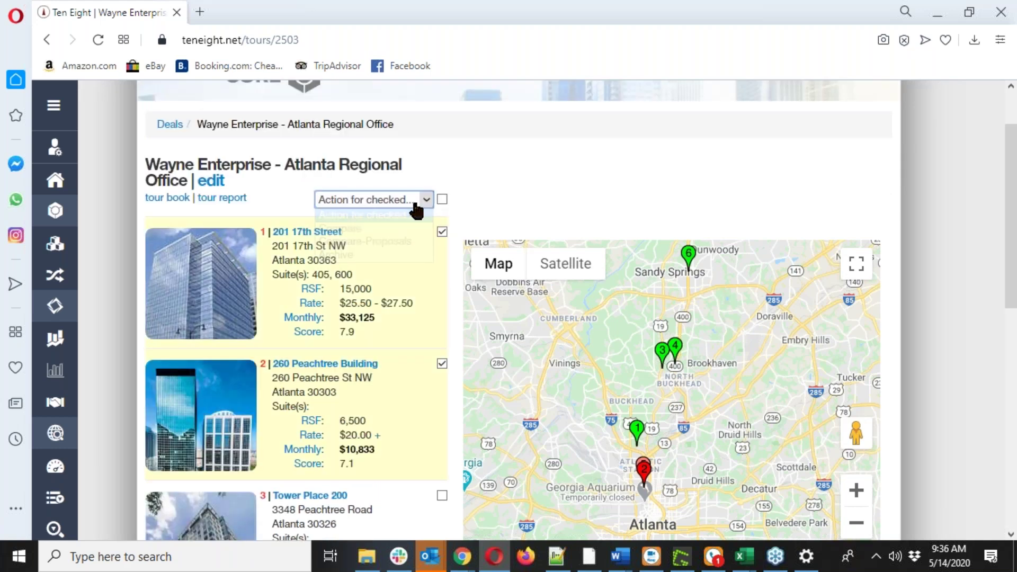
pyautogui.click(403, 230)
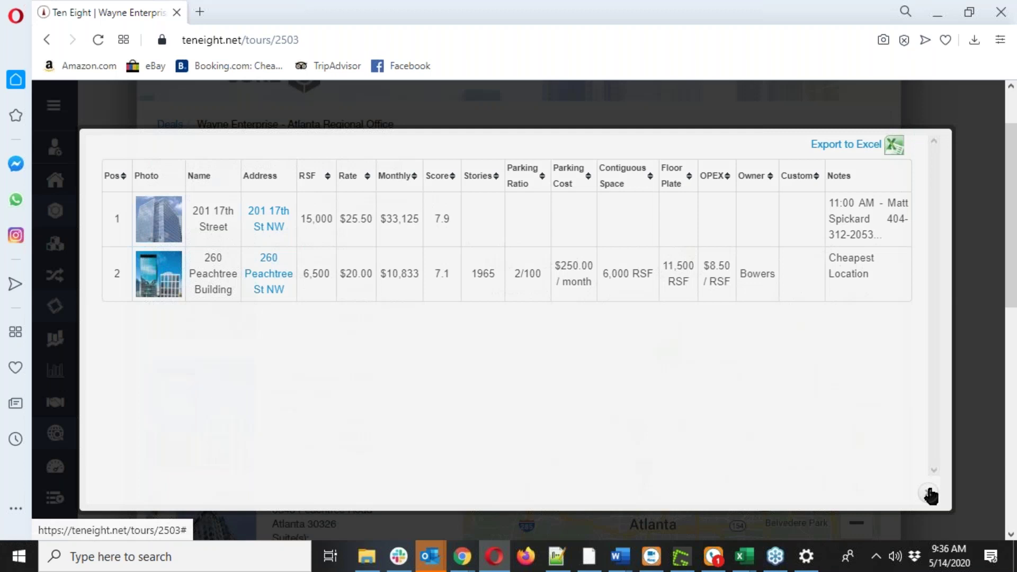
pyautogui.click(930, 497)
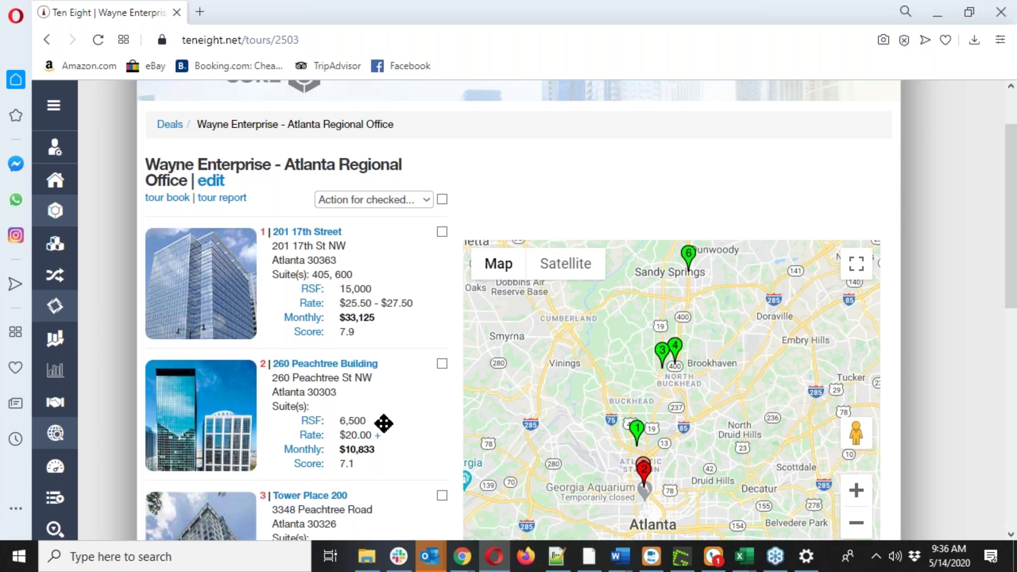
pyautogui.scroll(-1, 384, 423)
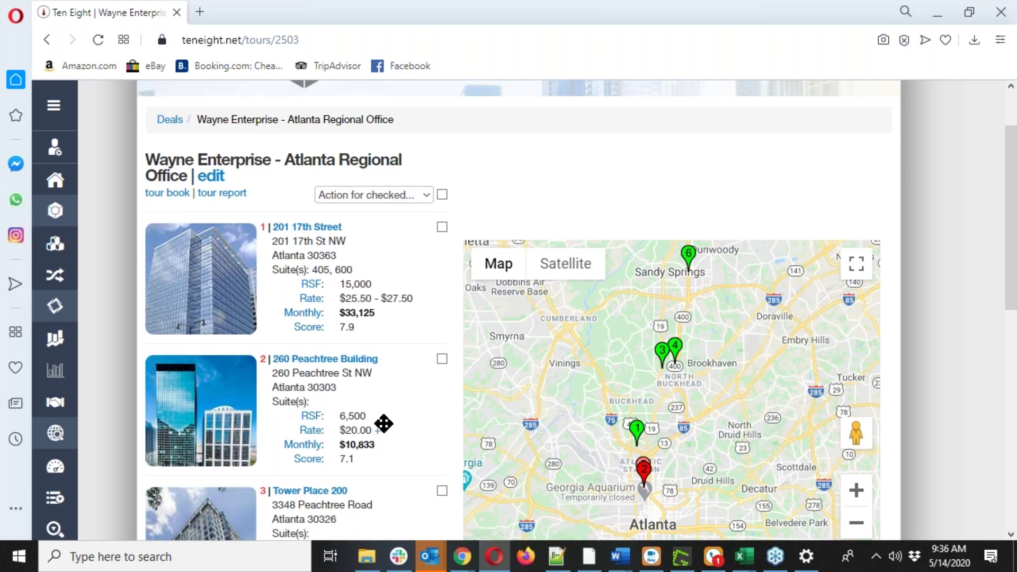
pyautogui.scroll(-3, 384, 423)
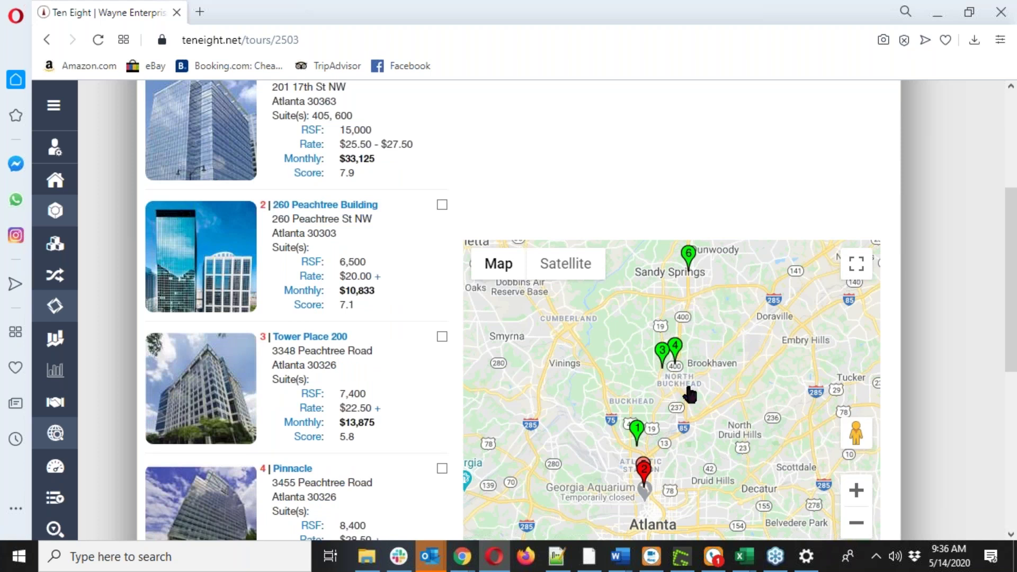
pyautogui.middleClick(410, 353)
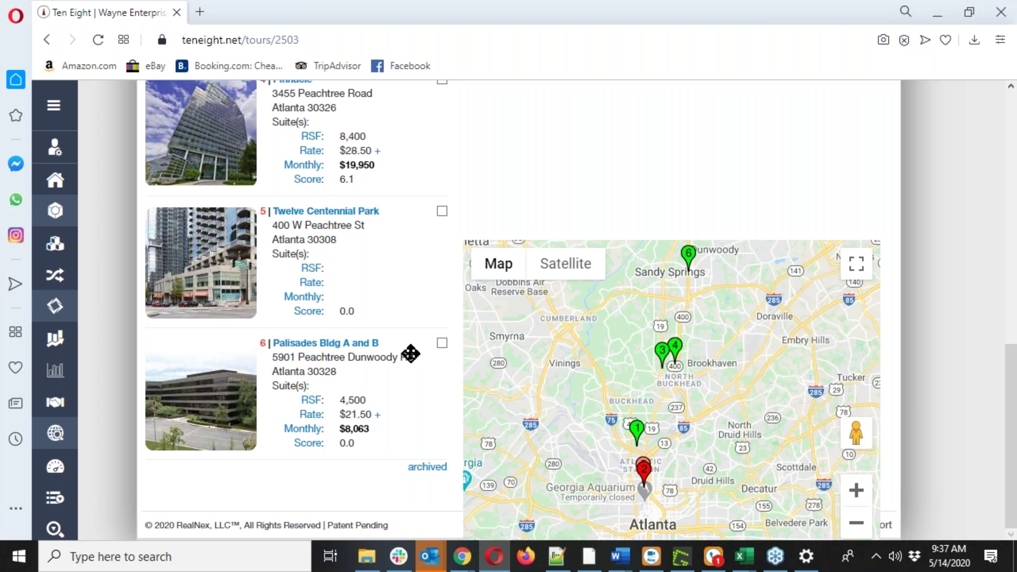
pyautogui.click(354, 211)
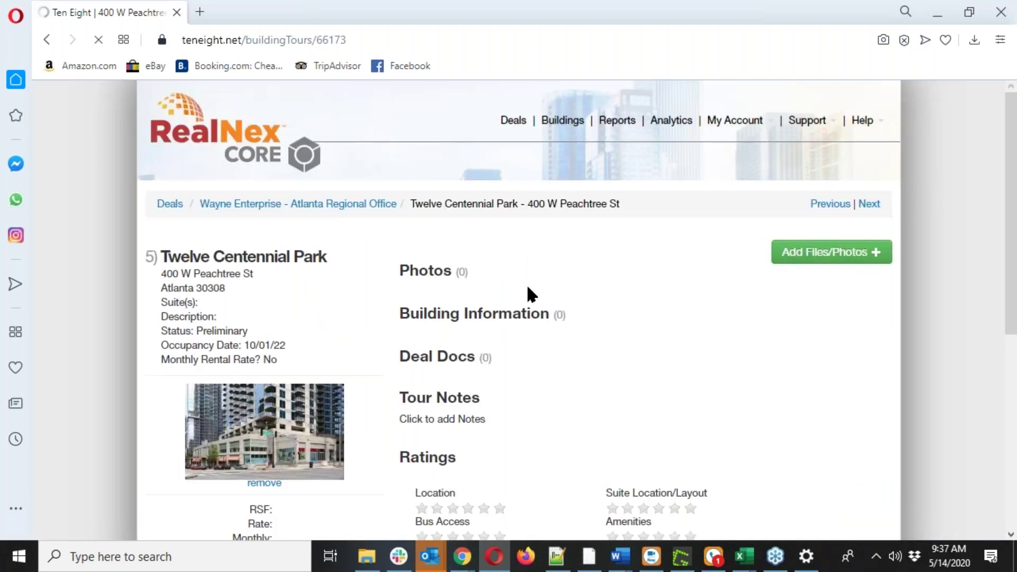
pyautogui.scroll(-1, 535, 295)
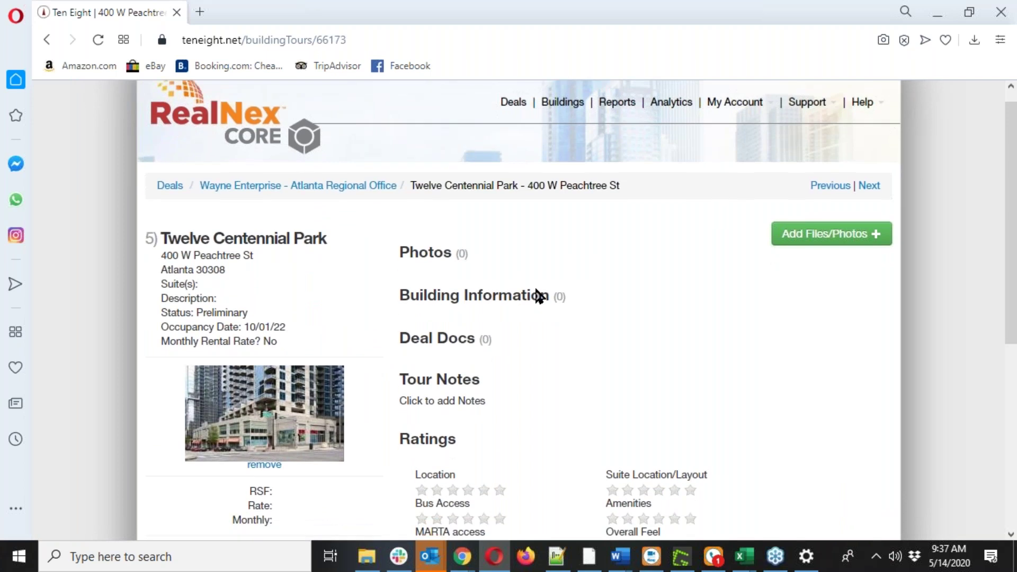
pyautogui.scroll(-3, 539, 296)
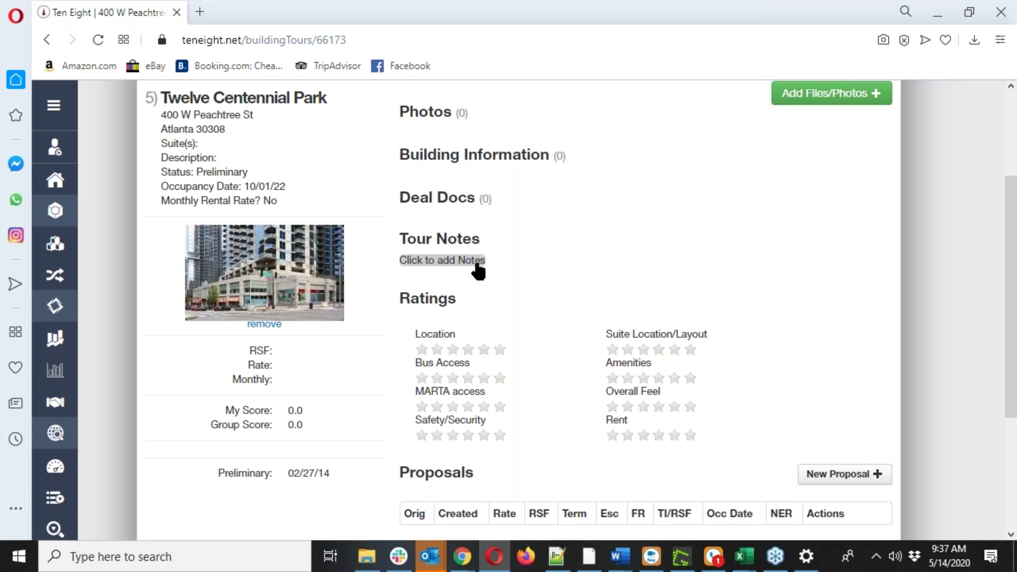
pyautogui.click(478, 271)
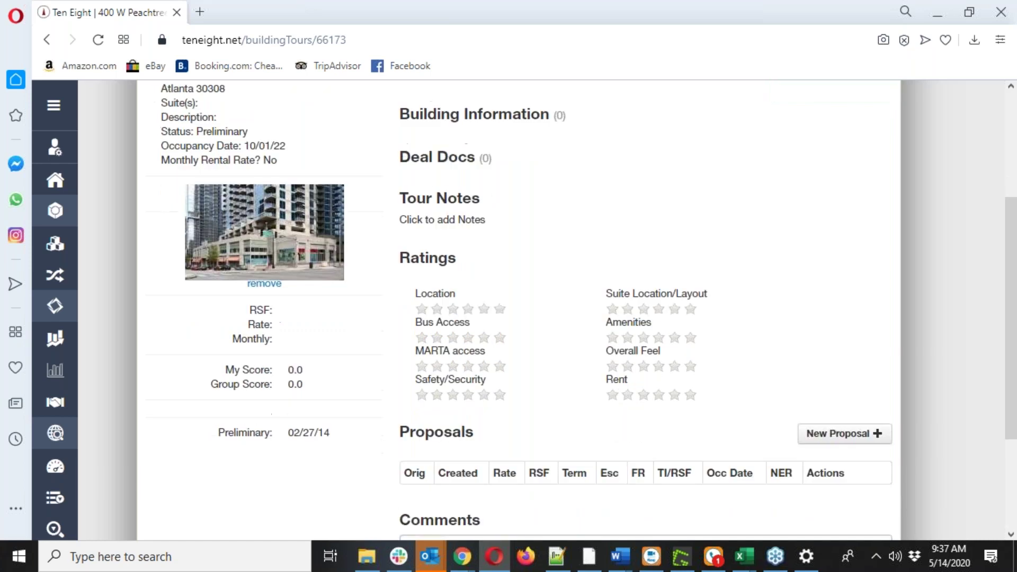
pyautogui.click(342, 206)
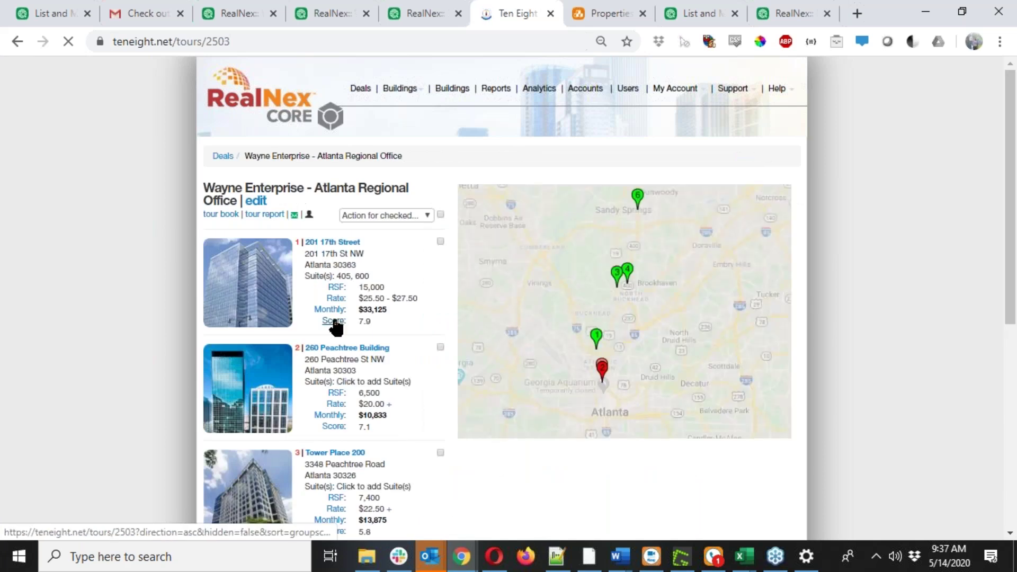
# Sort the tour buildings by score, lowest first, and check Twelve Centennial Park.
pyautogui.click(333, 321)
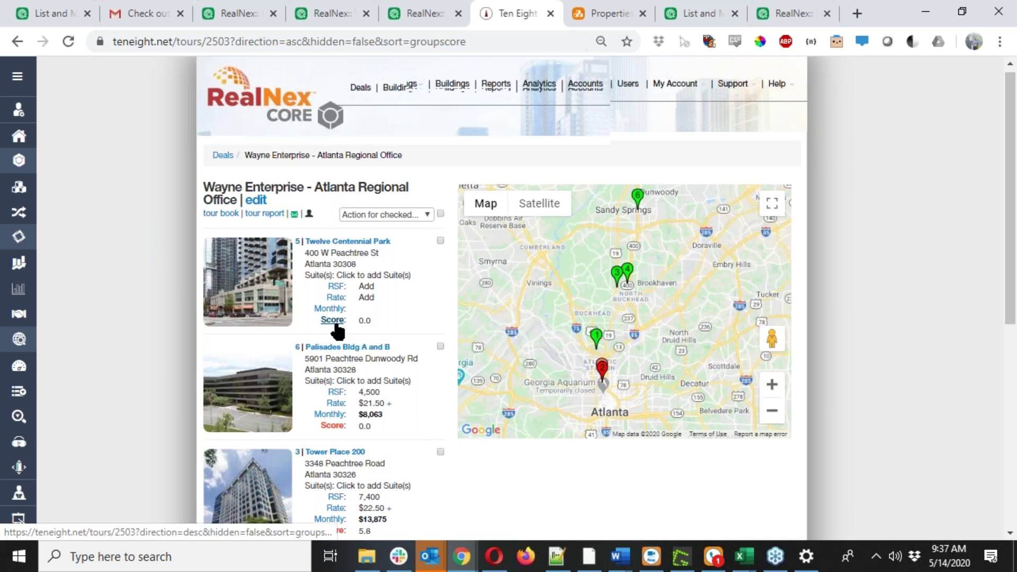
pyautogui.scroll(-7, 338, 333)
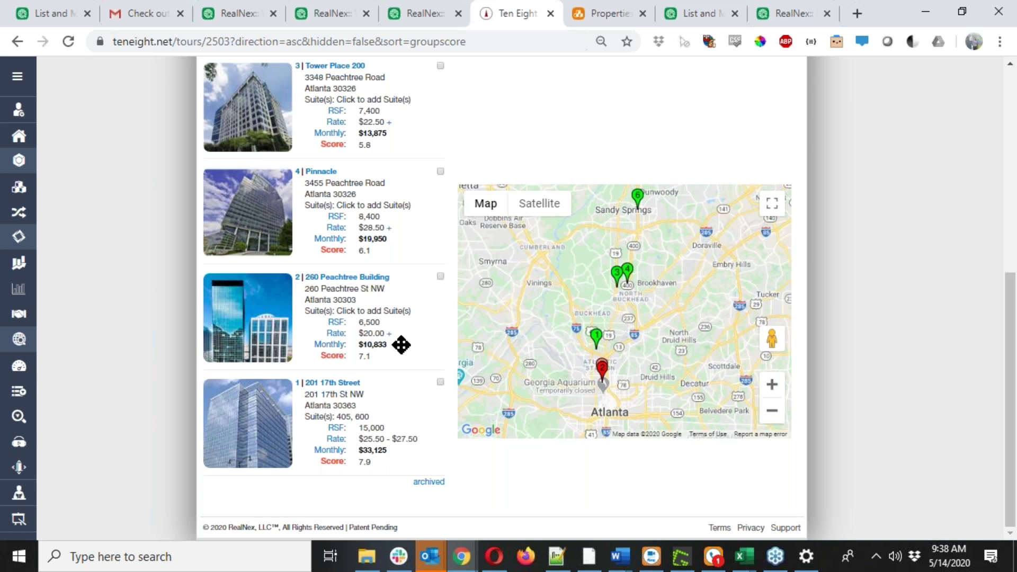
pyautogui.scroll(1, 401, 345)
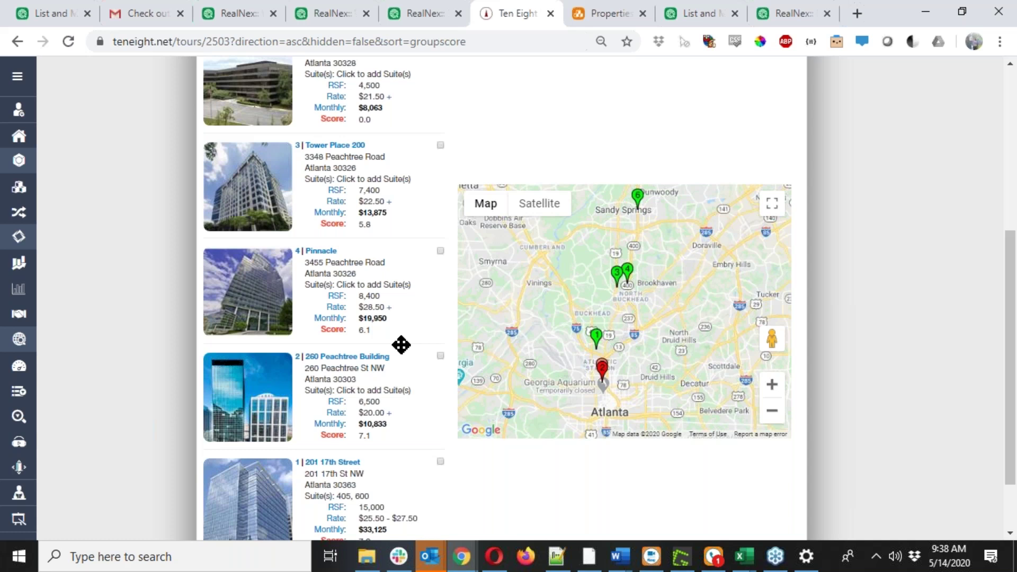
pyautogui.scroll(2, 401, 345)
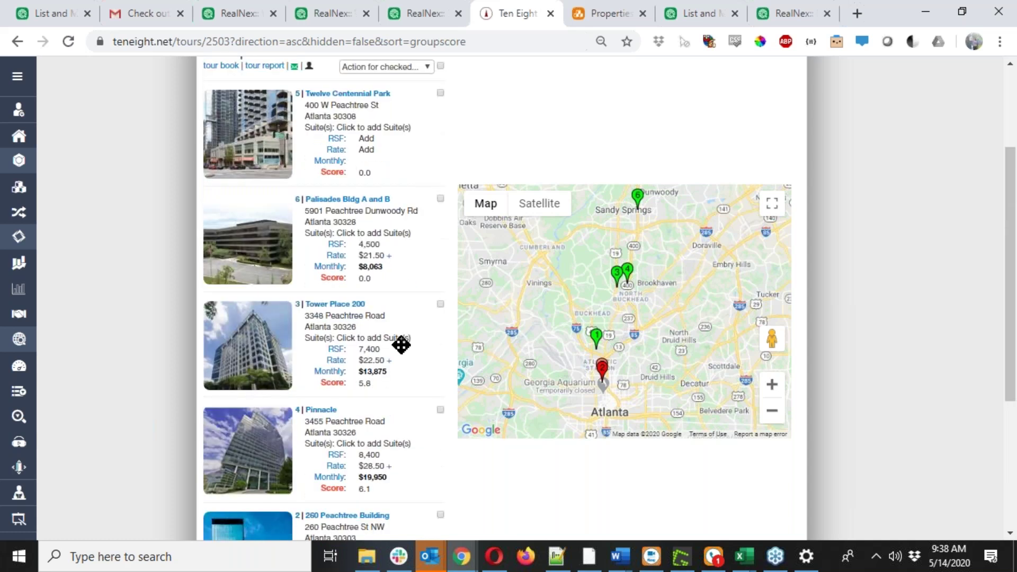
pyautogui.scroll(1, 401, 345)
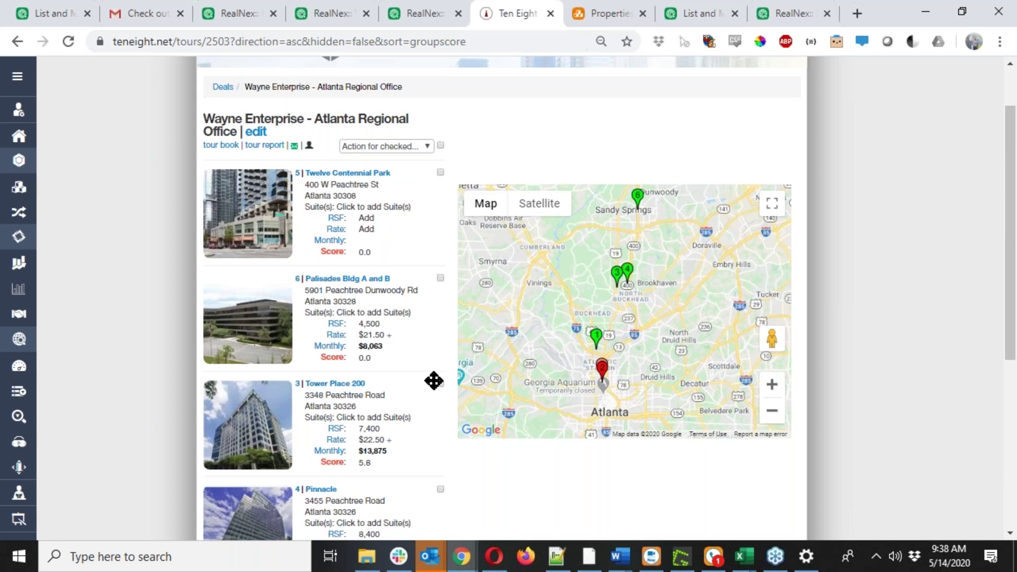
pyautogui.click(440, 172)
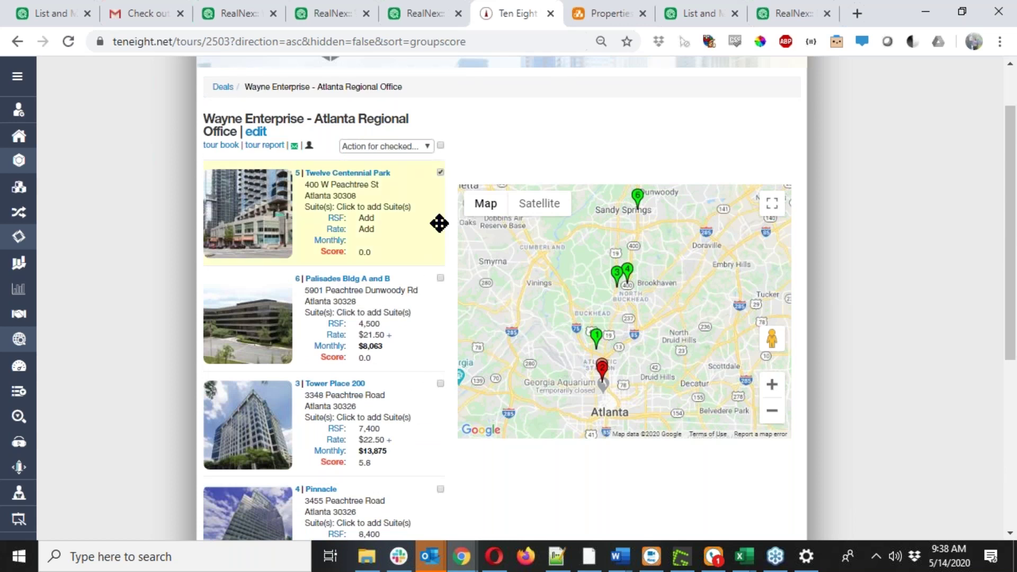
# Check Tower Place 200 and Pinnacle as well, then archive all checked buildings.
pyautogui.click(440, 384)
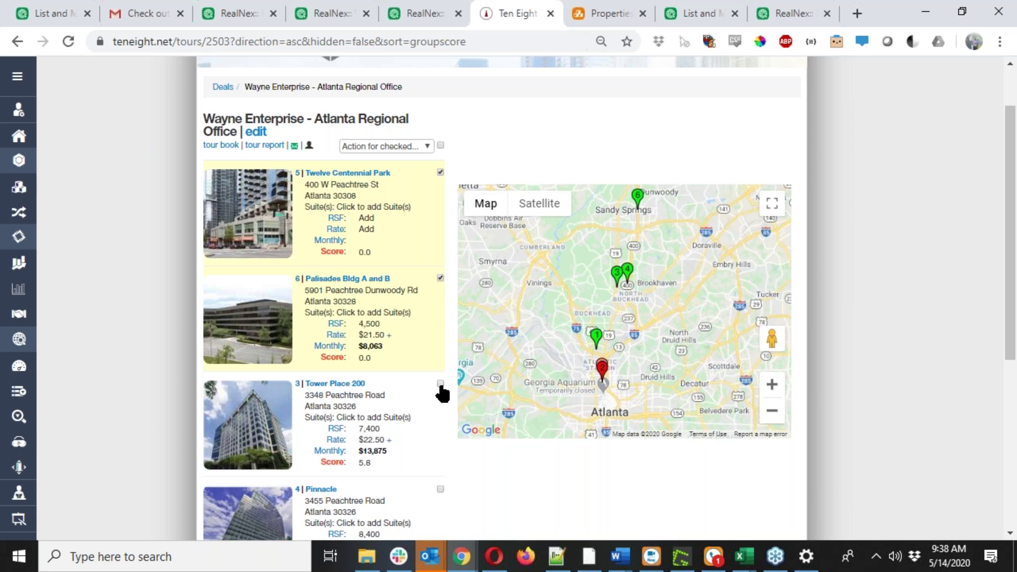
pyautogui.click(439, 490)
pyautogui.click(422, 149)
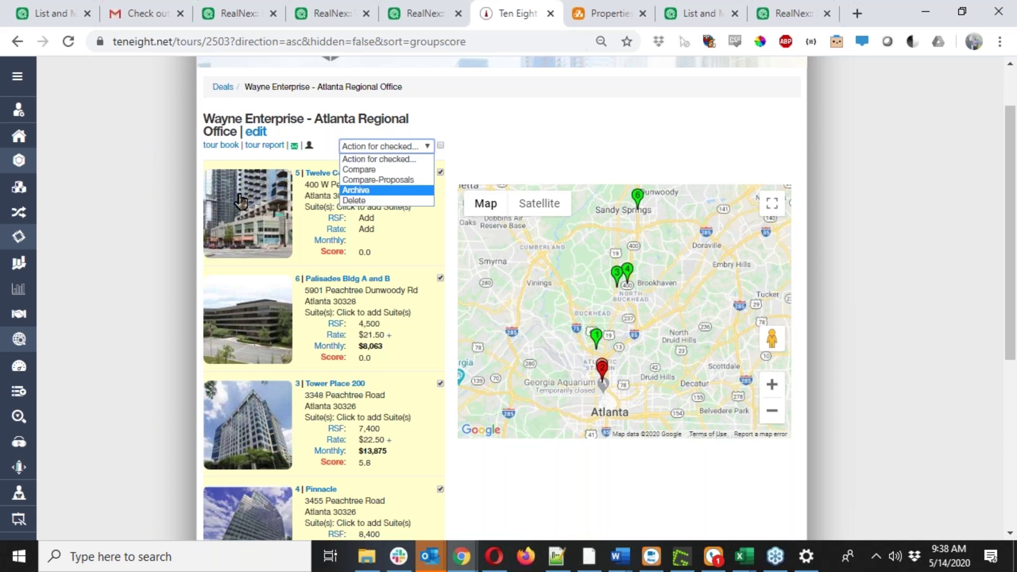
pyautogui.click(377, 190)
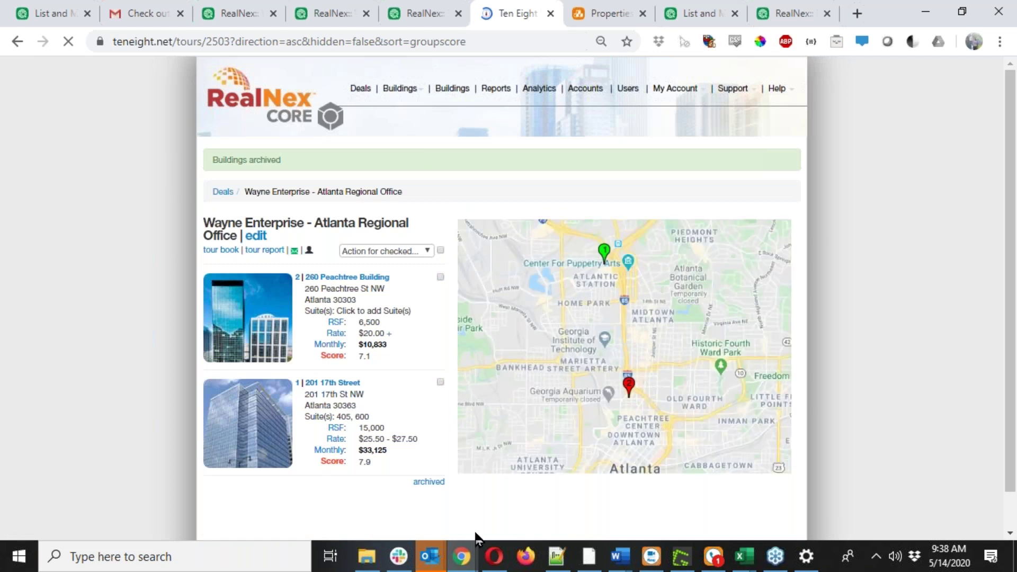
# Open the deal's archived buildings and select Palisades Bldg A and B.
pyautogui.click(433, 483)
pyautogui.scroll(-4, 416, 374)
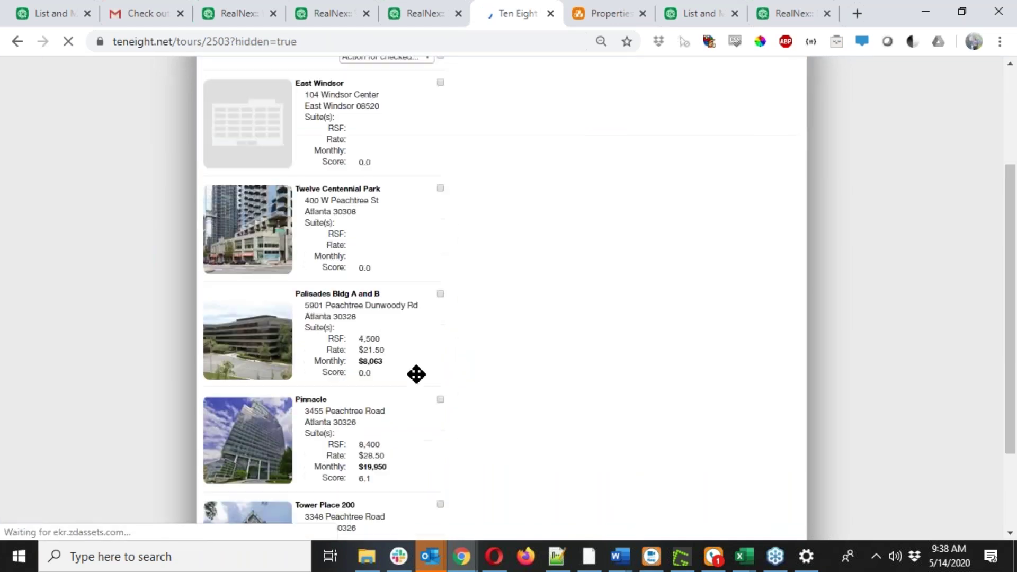
pyautogui.scroll(-1, 416, 374)
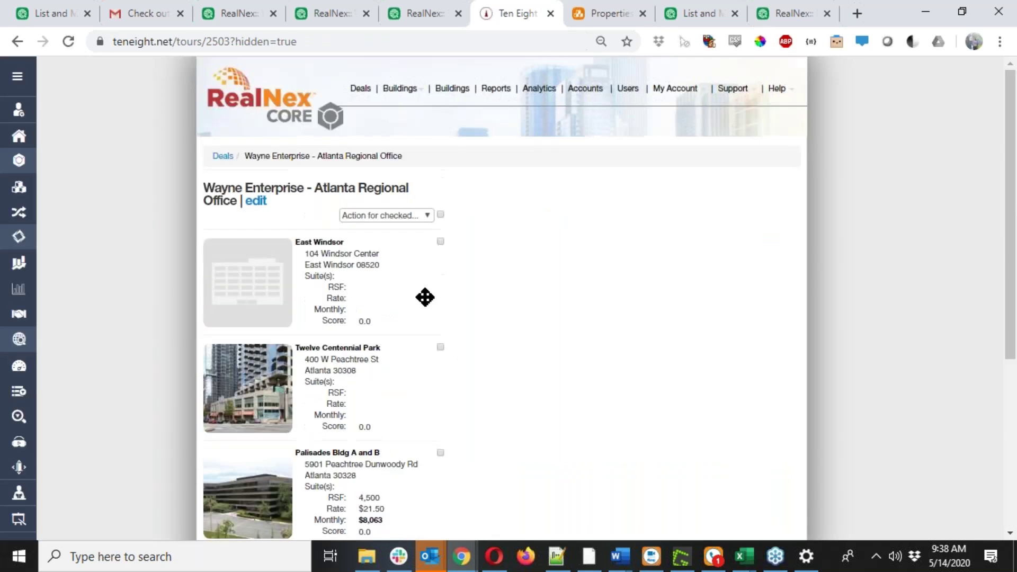
pyautogui.scroll(-5, 424, 297)
pyautogui.scroll(-1, 425, 297)
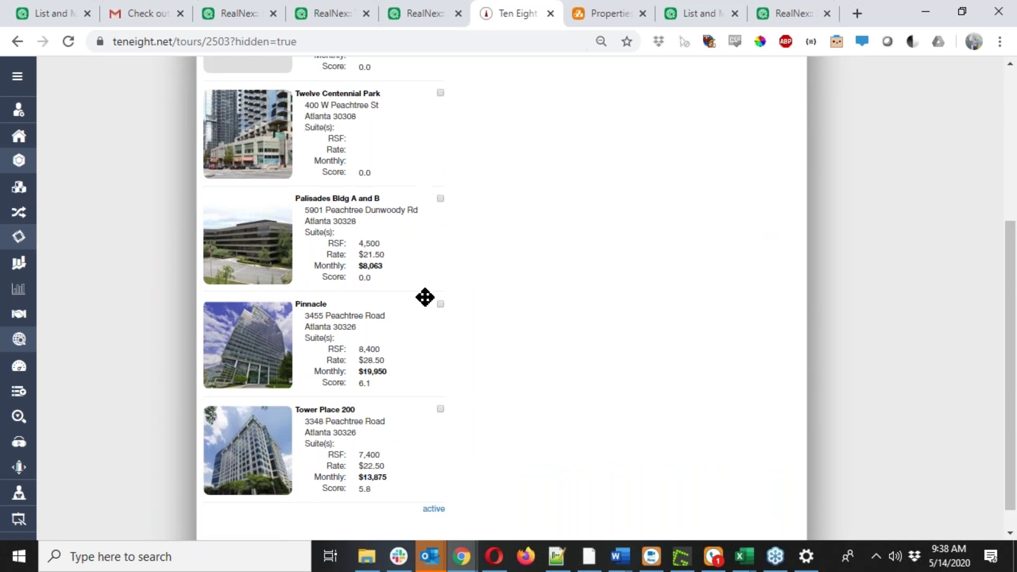
pyautogui.scroll(-1, 424, 297)
pyautogui.moveTo(433, 493)
pyautogui.mouseDown()
pyautogui.moveTo(491, 498)
pyautogui.moveTo(613, 405)
pyautogui.moveTo(595, 374)
pyautogui.moveTo(514, 352)
pyautogui.mouseUp()
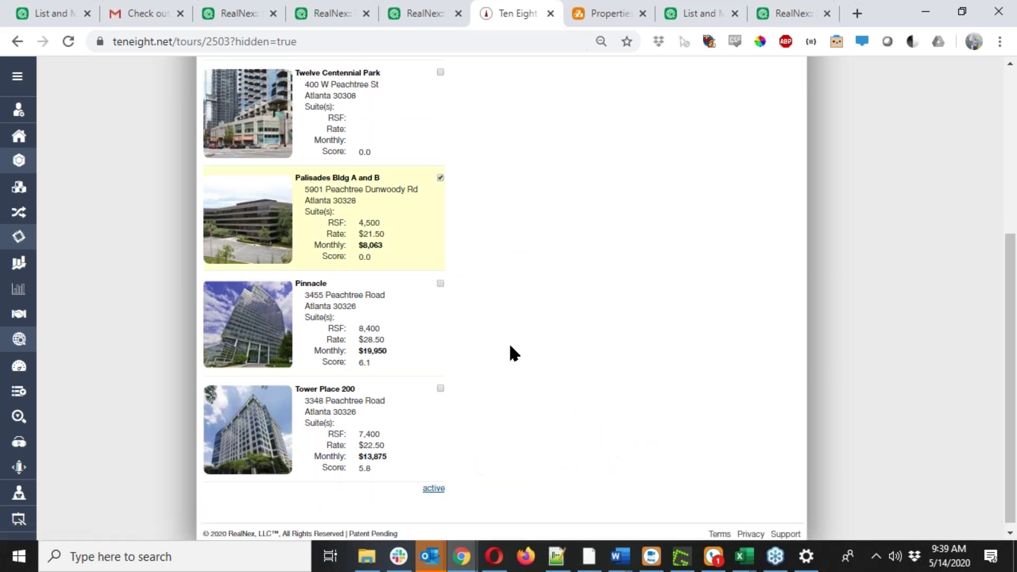
# Un-Archive the checked Palisades building and review the remaining archived list.
pyautogui.click(413, 216)
pyautogui.click(405, 239)
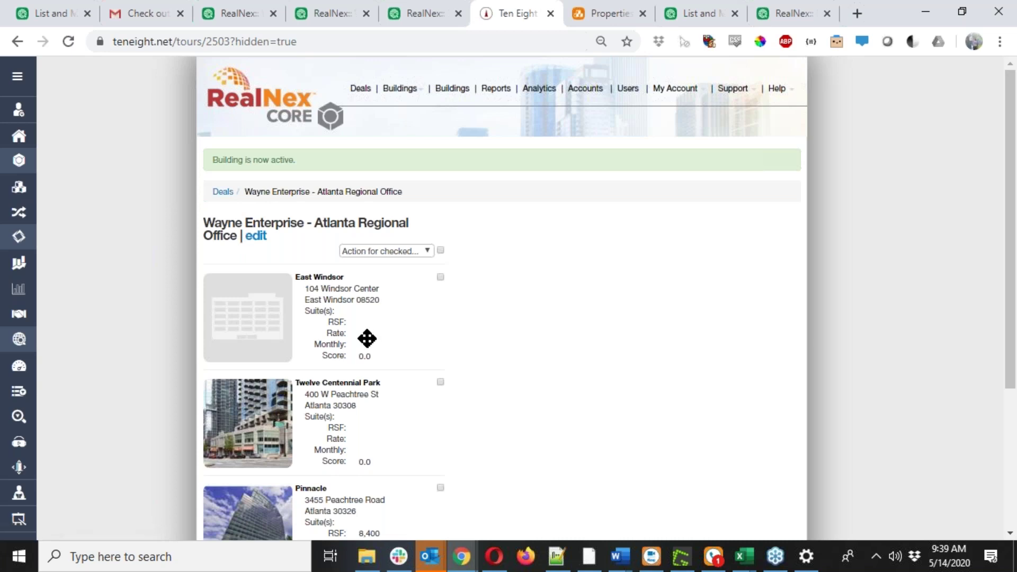
pyautogui.scroll(-4, 366, 336)
pyautogui.scroll(3, 385, 338)
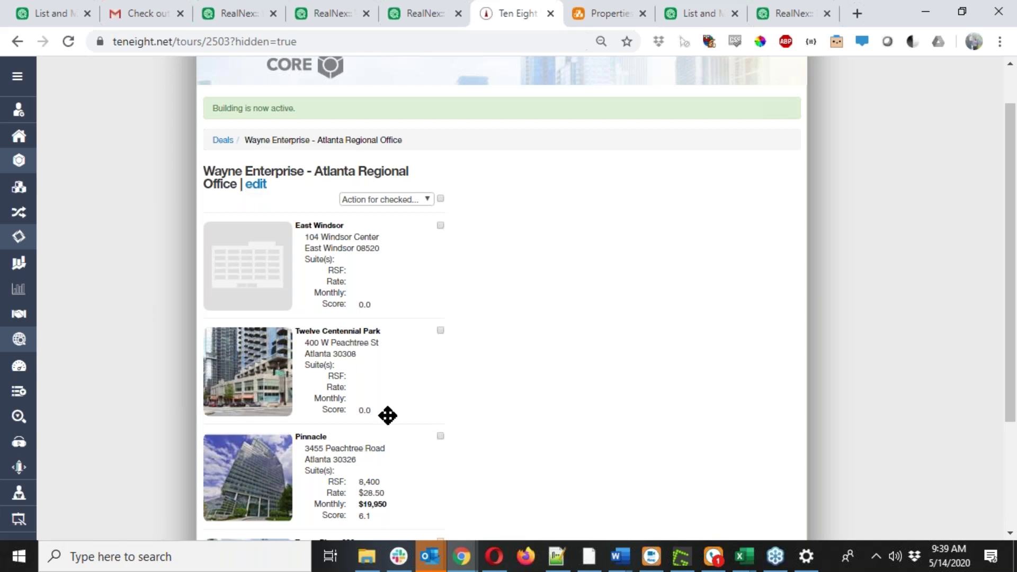
pyautogui.scroll(-3, 378, 431)
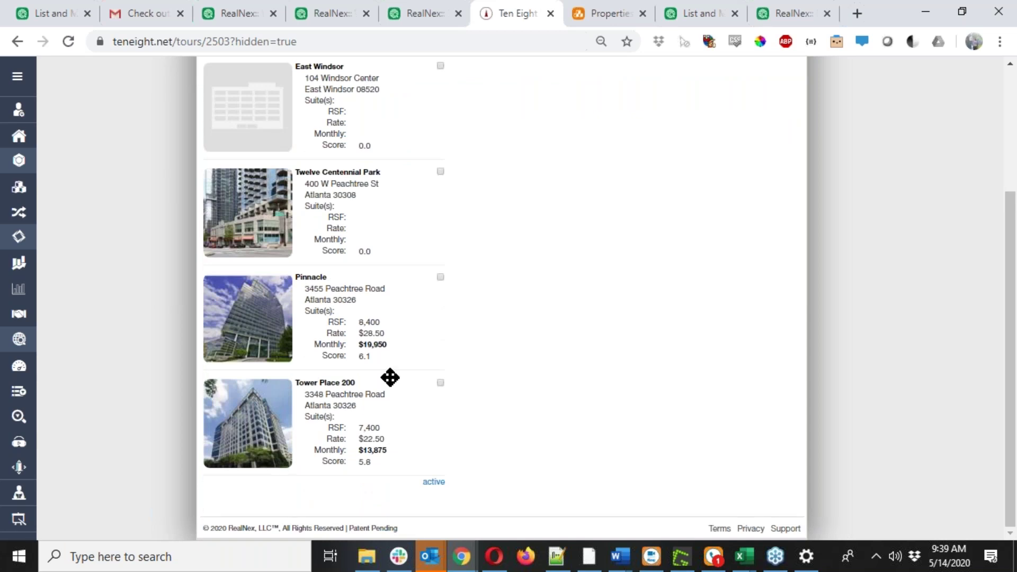
pyautogui.scroll(3, 398, 338)
pyautogui.scroll(1, 397, 338)
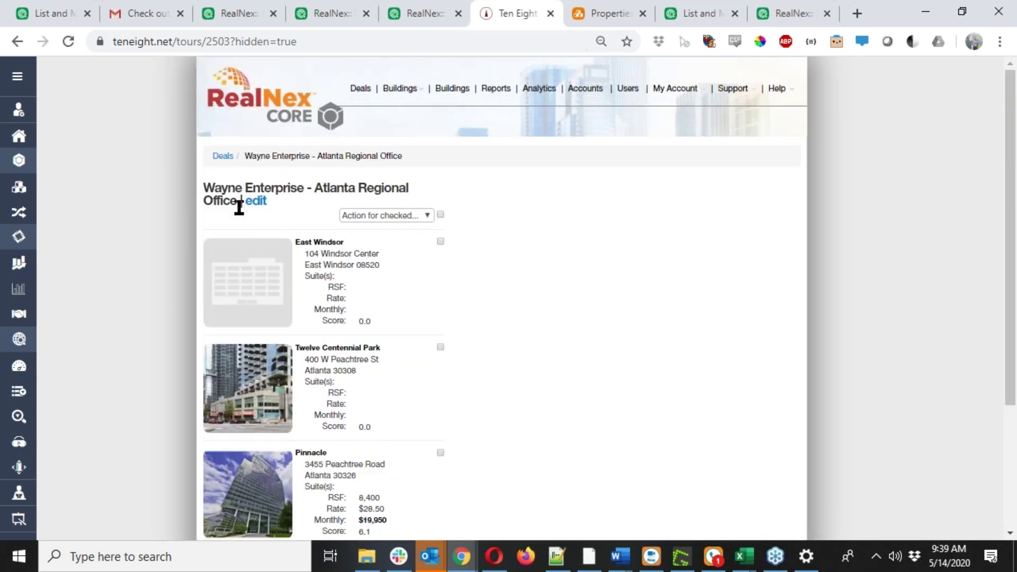
# Add 340 W Peachtree St NW to the deal's buildings and save the deal.
pyautogui.click(261, 203)
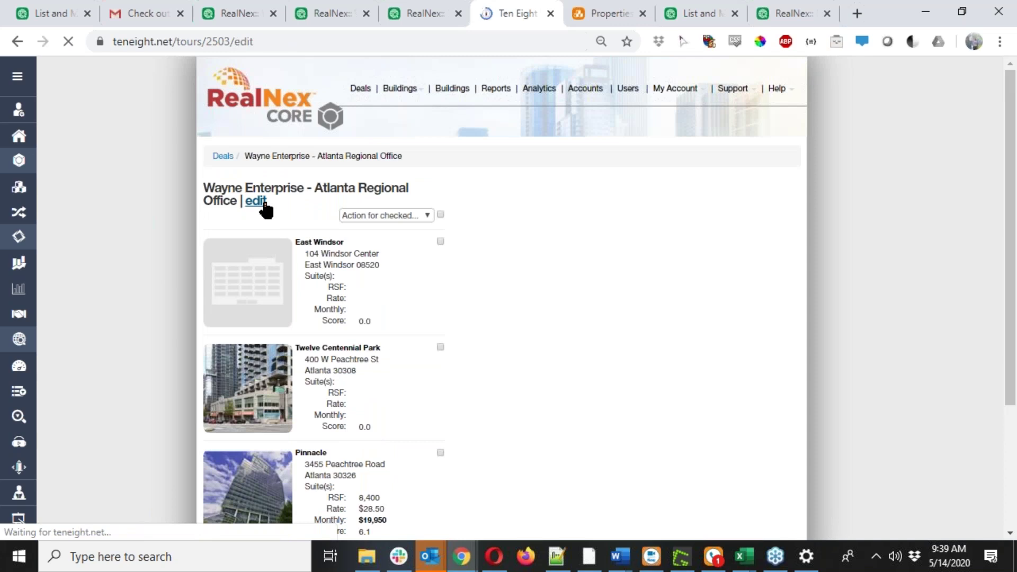
pyautogui.scroll(-3, 595, 352)
pyautogui.click(595, 352)
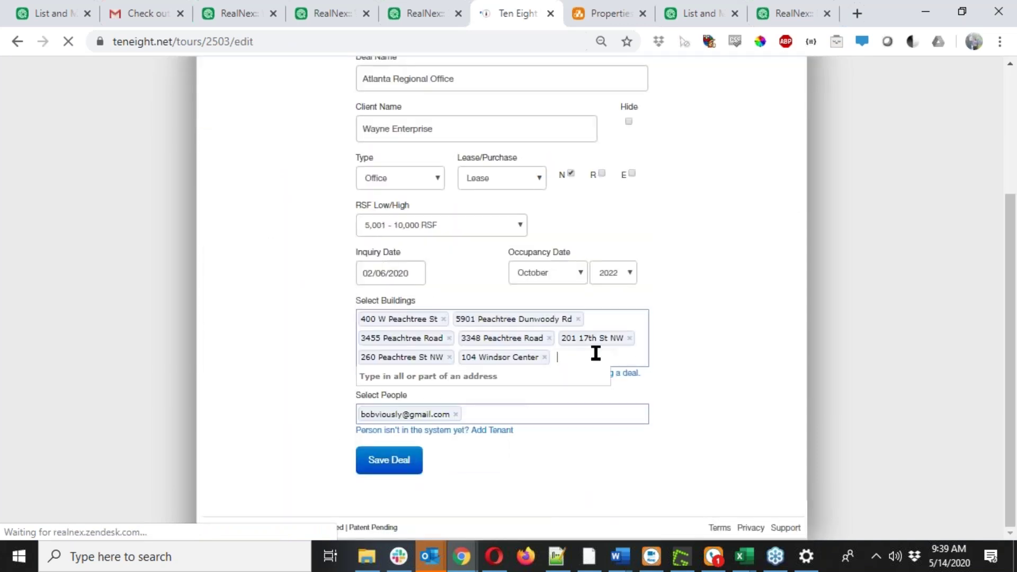
pyautogui.write('peachtree')
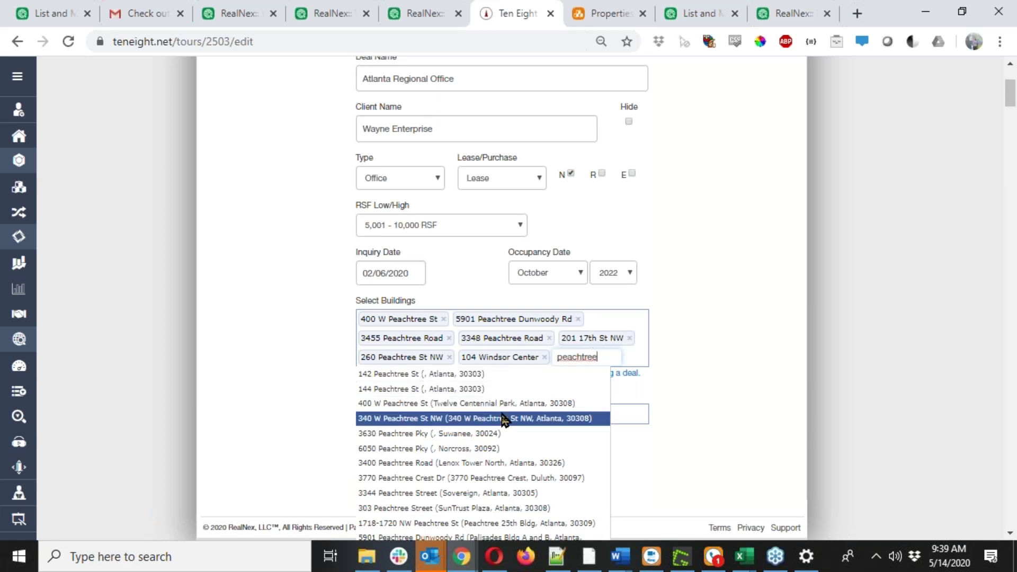
pyautogui.click(502, 419)
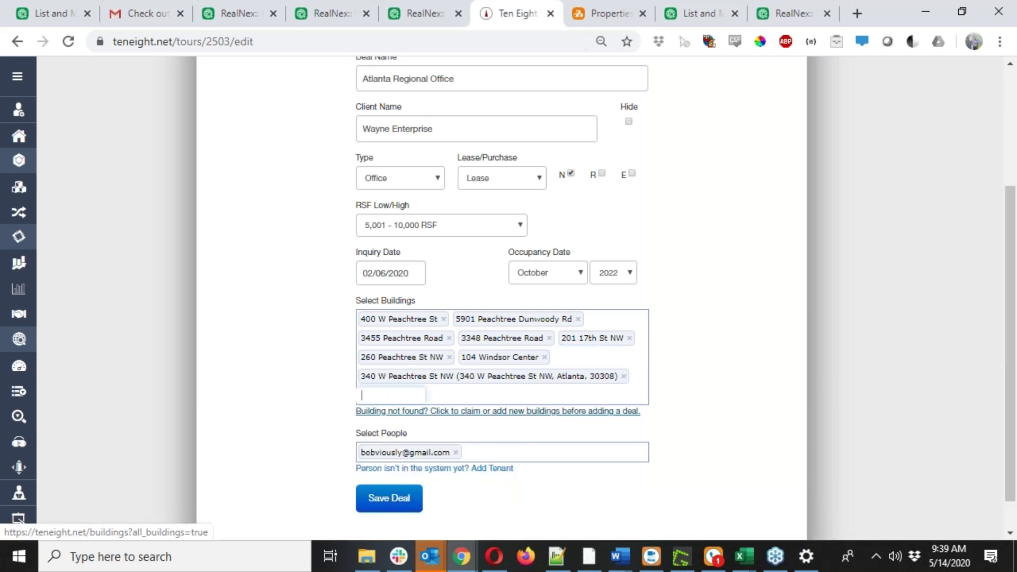
pyautogui.click(397, 499)
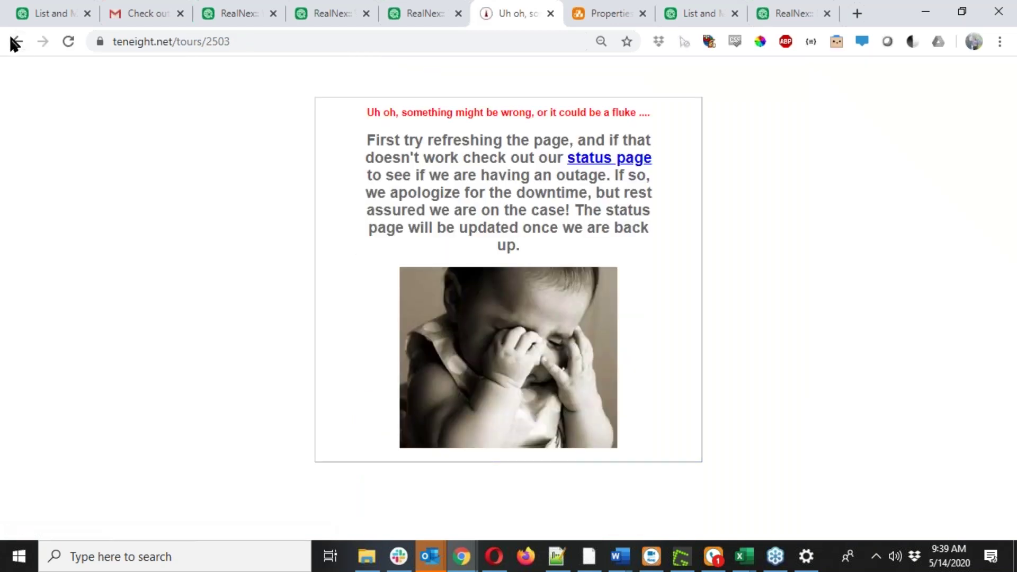
# After the save error, go back, reload the deal page, and return to the Deals list.
pyautogui.click(14, 42)
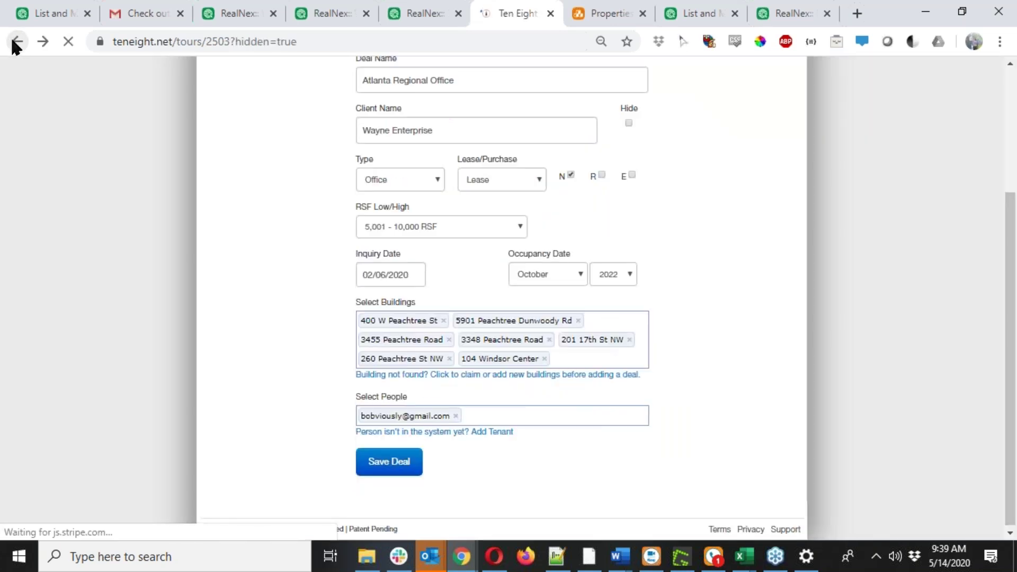
pyautogui.scroll(-4, 63, 239)
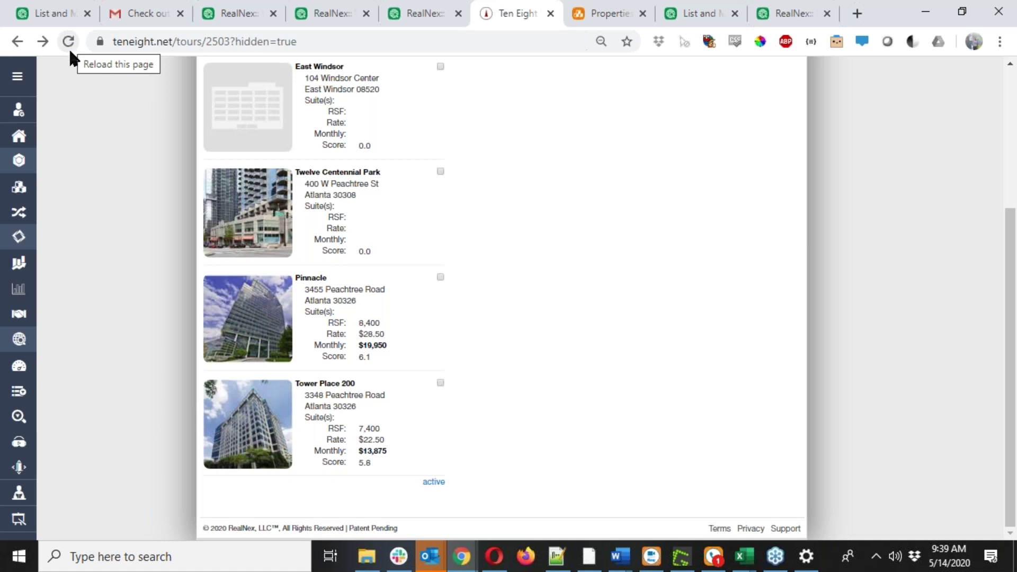
pyautogui.click(69, 41)
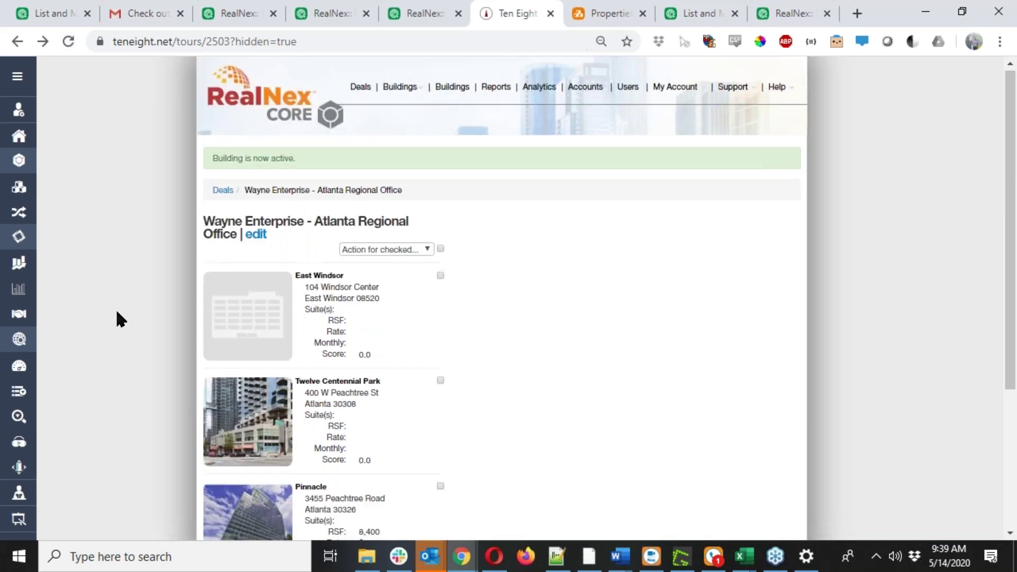
pyautogui.click(68, 42)
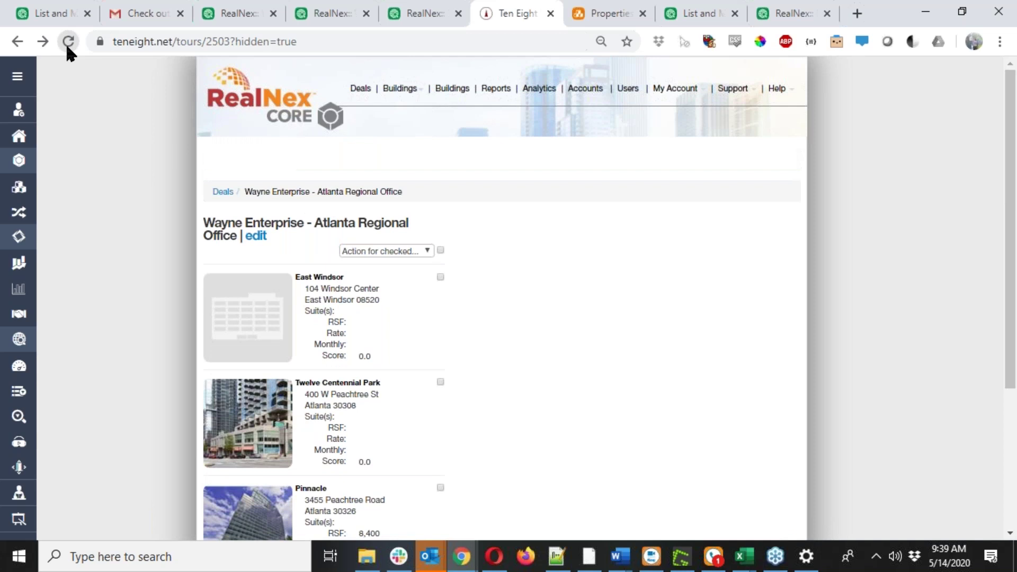
pyautogui.click(67, 43)
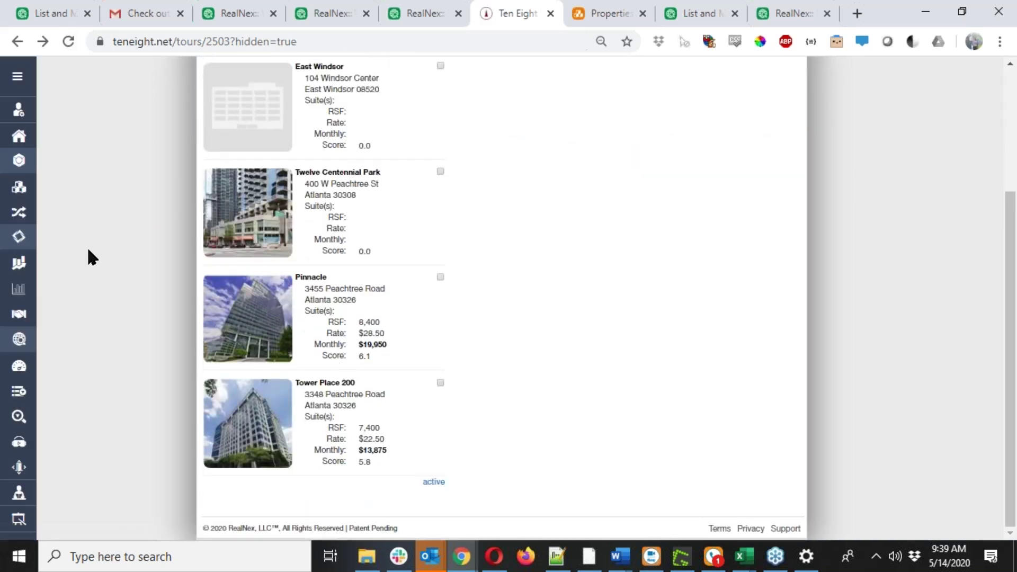
pyautogui.scroll(2, 87, 246)
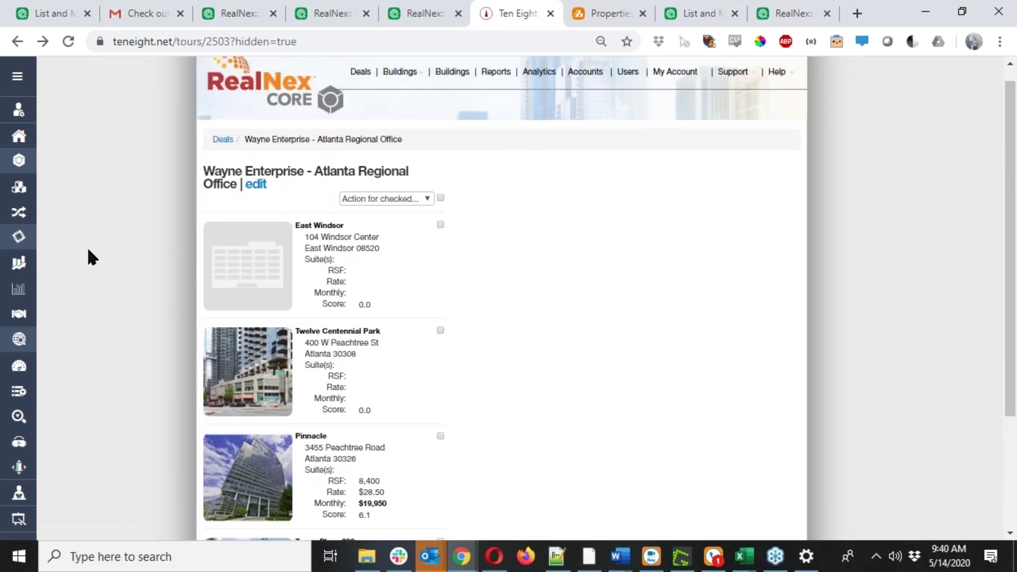
pyautogui.click(223, 139)
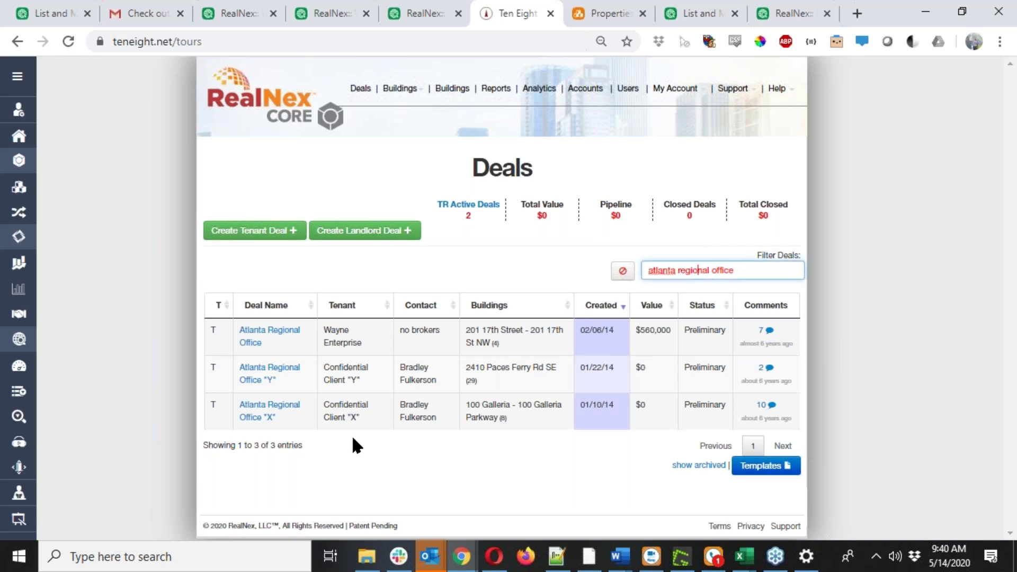
# Open the Atlanta Regional Office deal from the filtered Deals table.
pyautogui.click(256, 333)
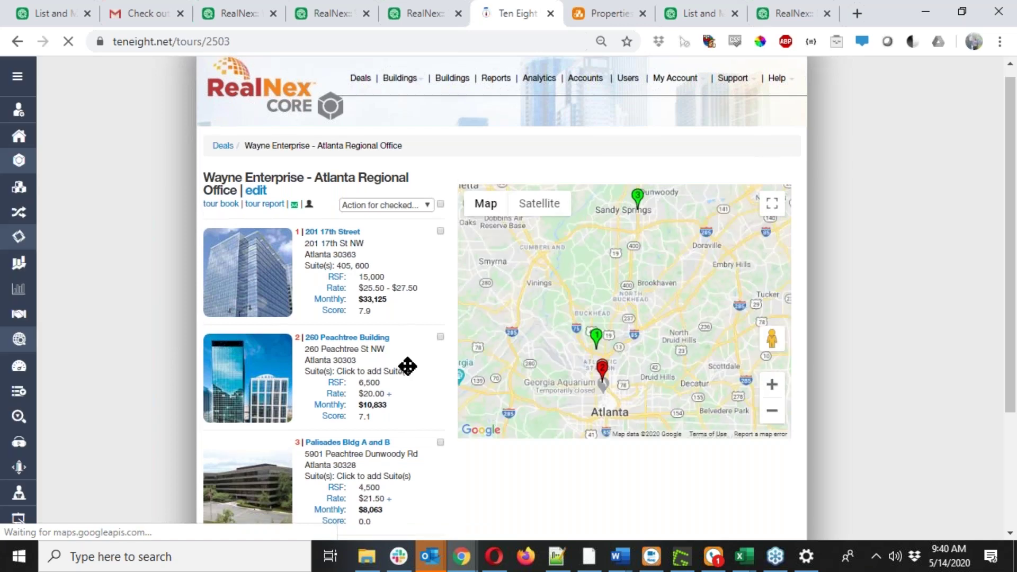
pyautogui.scroll(-3, 408, 366)
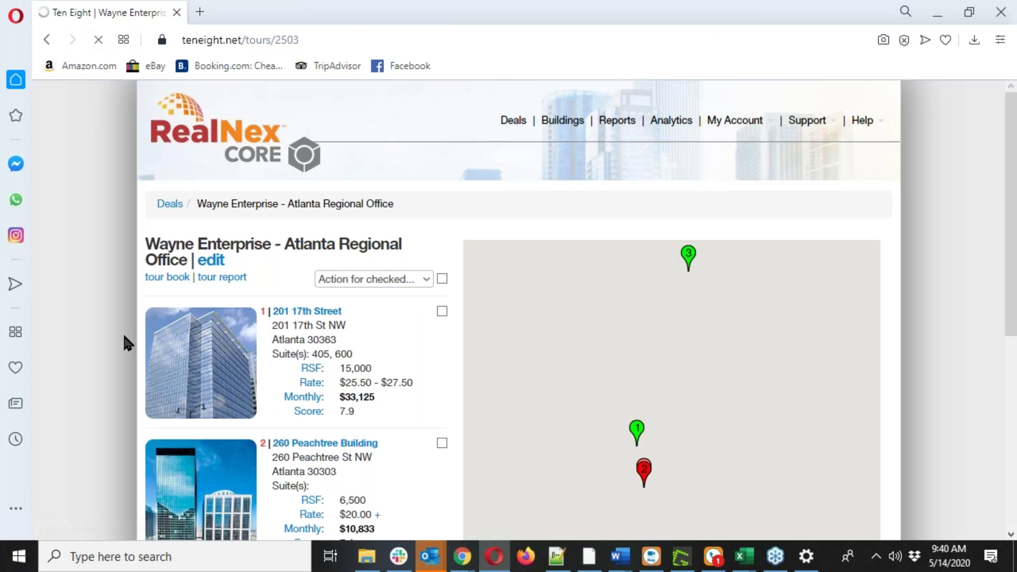
pyautogui.scroll(-3, 337, 385)
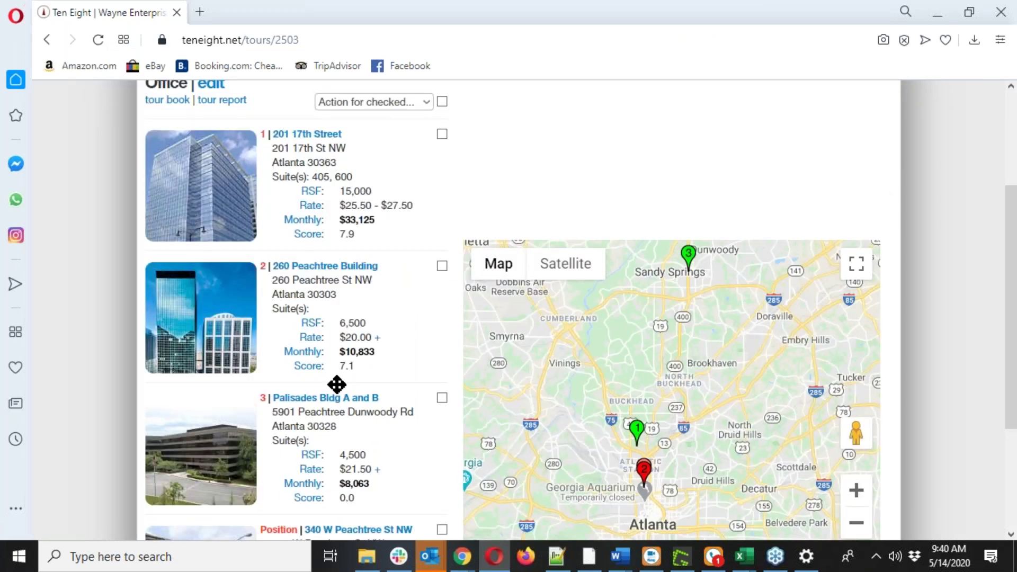
pyautogui.scroll(-2, 337, 385)
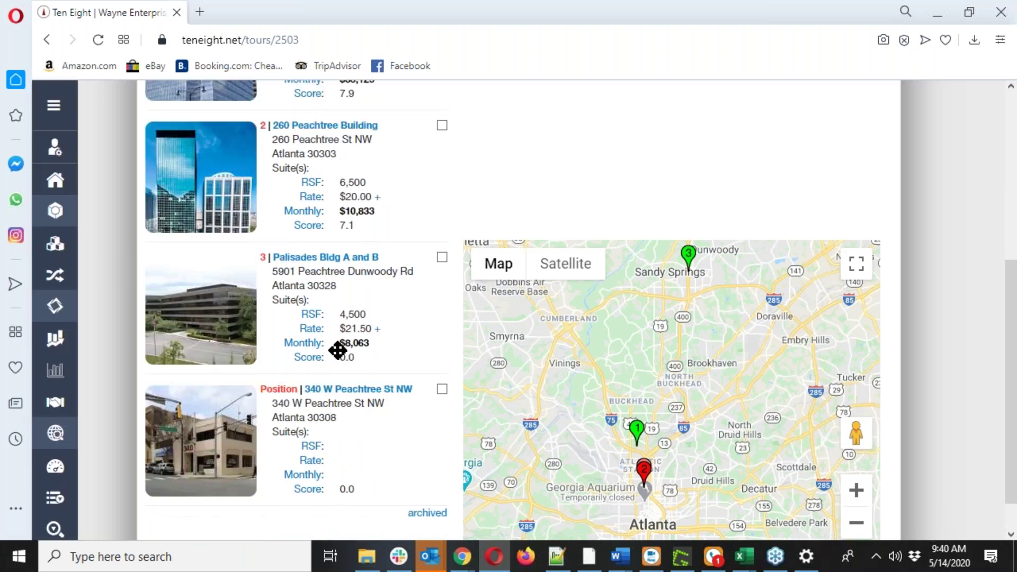
pyautogui.scroll(3, 338, 350)
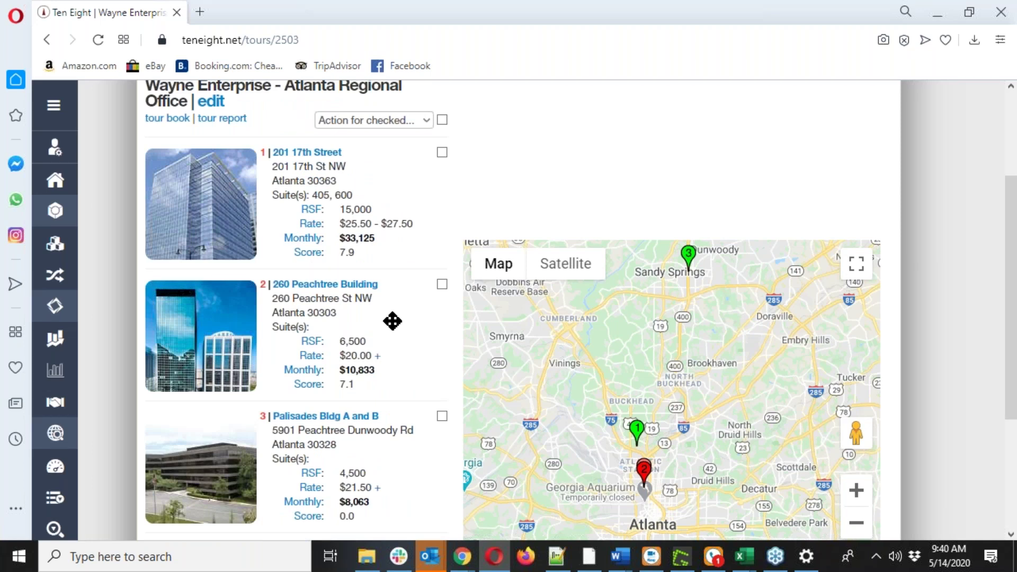
pyautogui.scroll(3, 174, 289)
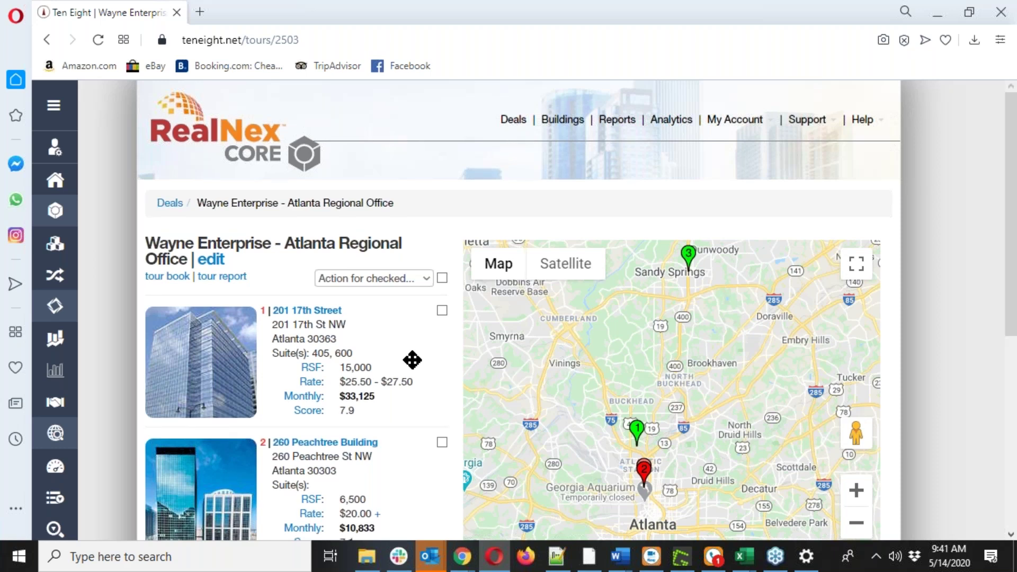
pyautogui.scroll(-2, 412, 360)
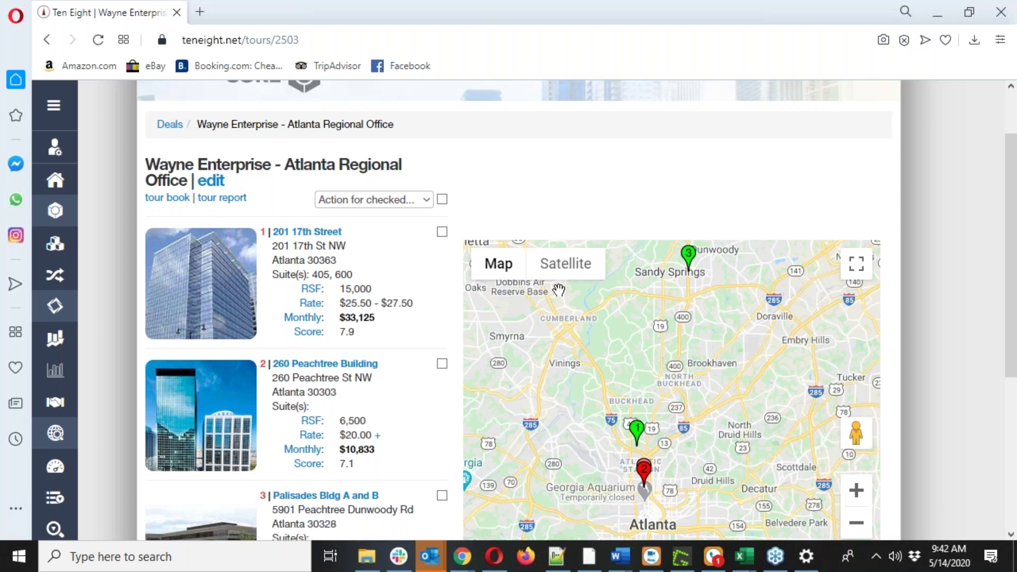
pyautogui.scroll(1, 559, 290)
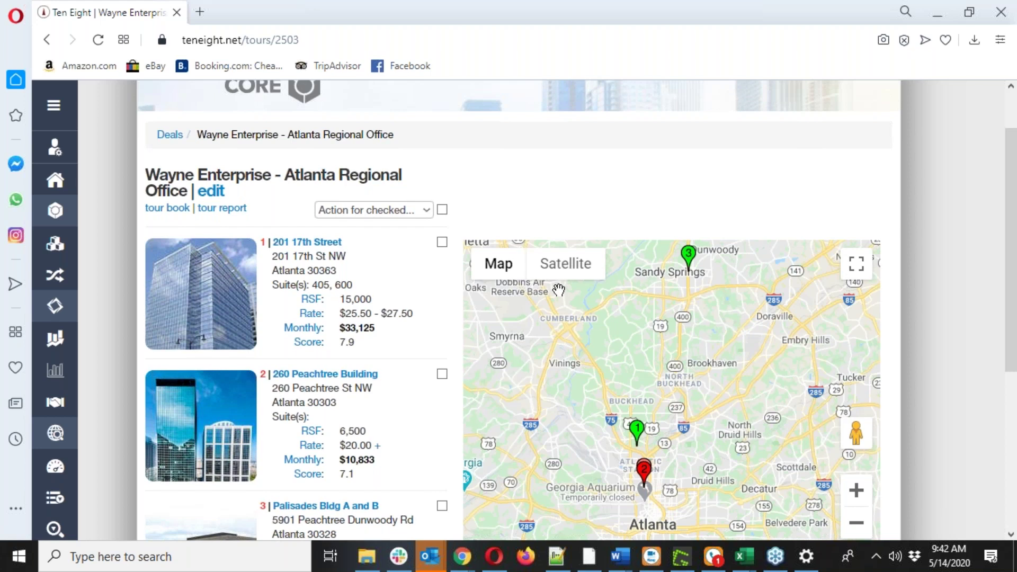
pyautogui.scroll(2, 559, 290)
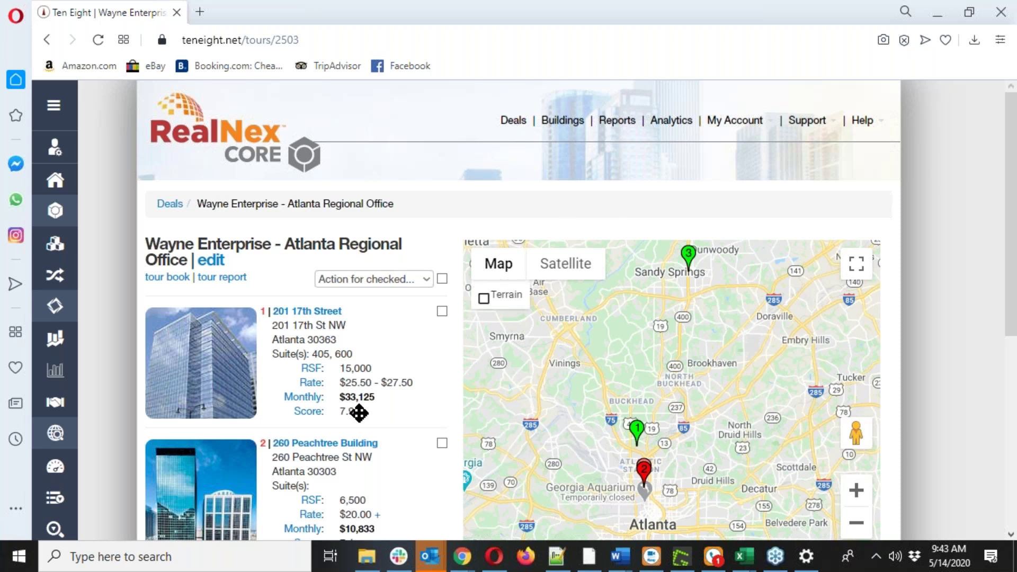
pyautogui.click(307, 311)
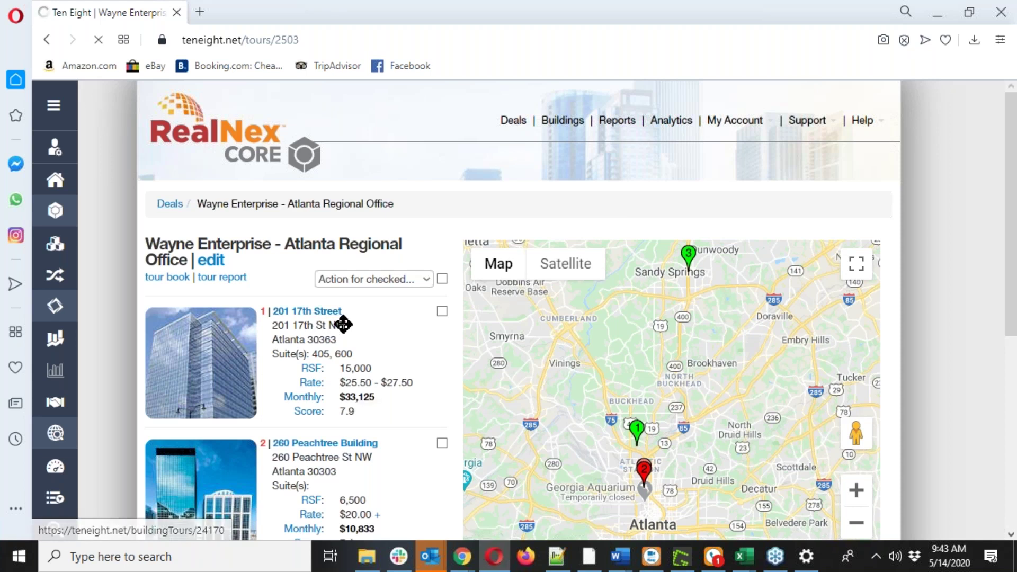
pyautogui.scroll(-7, 434, 340)
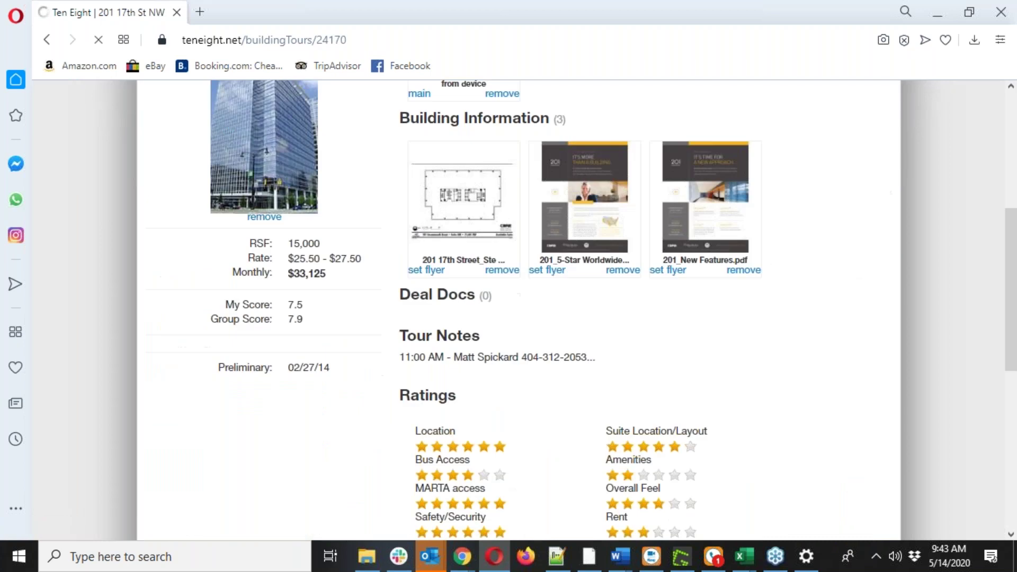
pyautogui.scroll(-4, 509, 310)
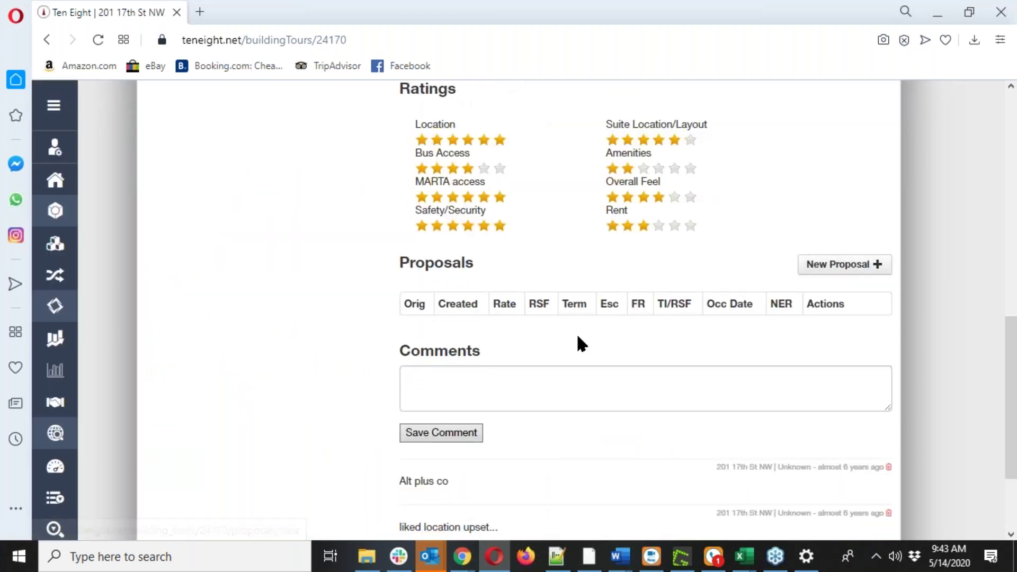
pyautogui.scroll(10, 577, 339)
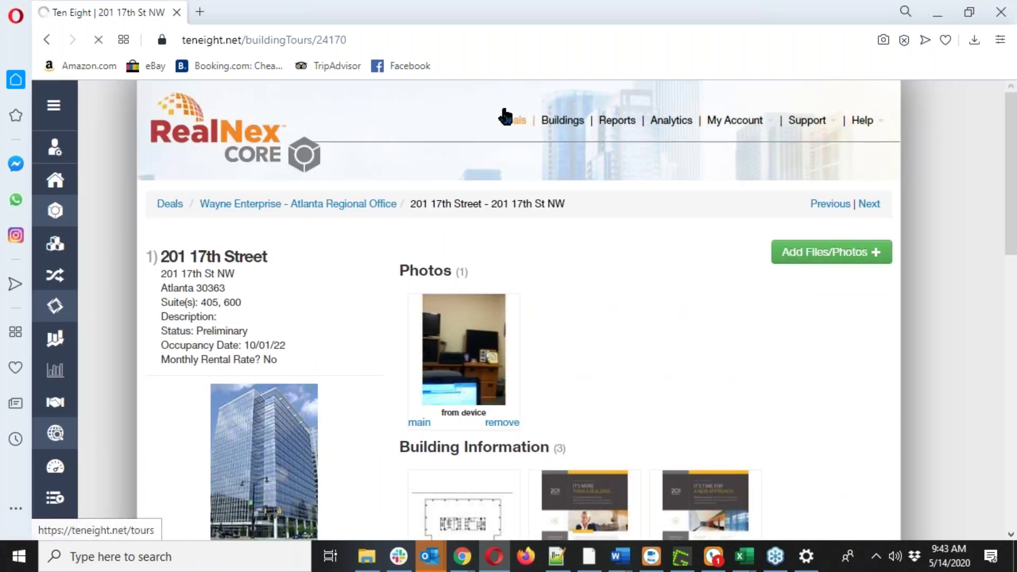
pyautogui.click(505, 117)
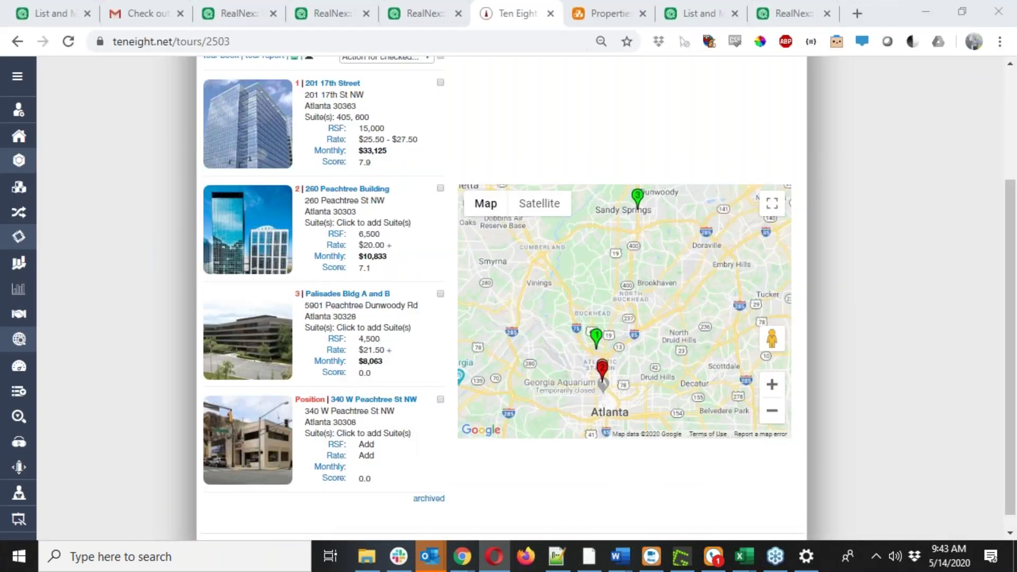
pyautogui.scroll(3, 364, 88)
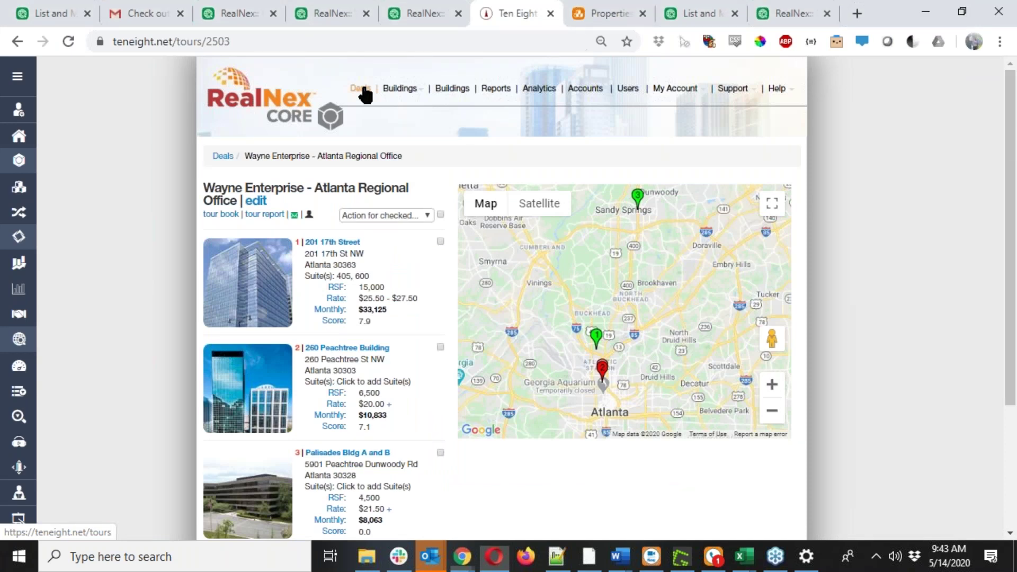
# Open Deals and filter them by the broker contact's name.
pyautogui.click(361, 89)
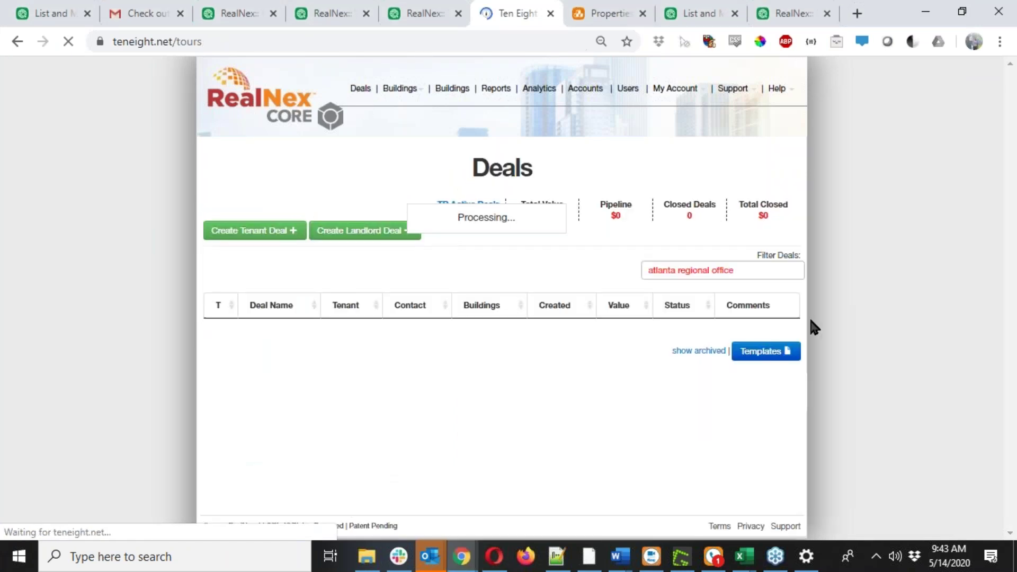
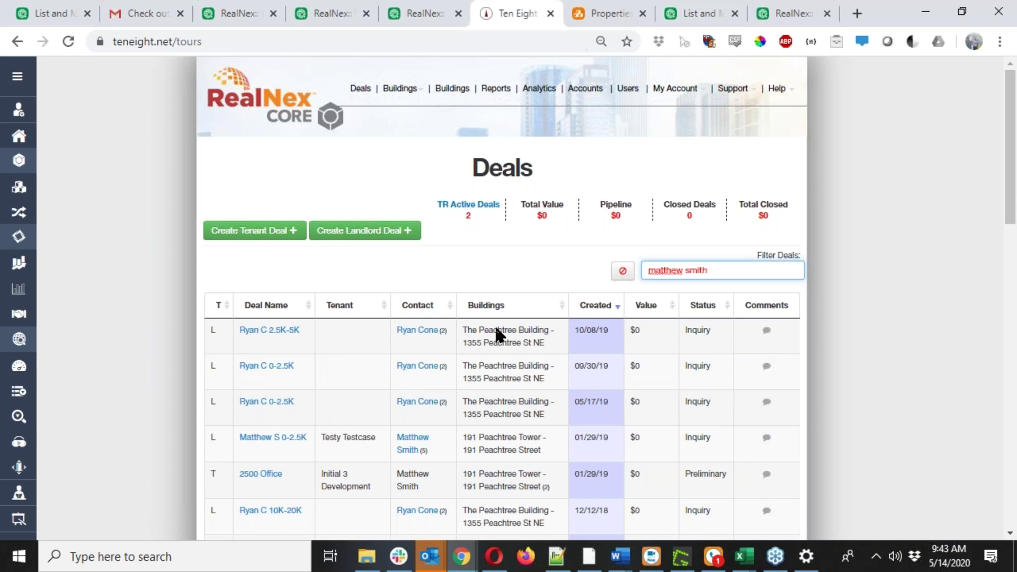
pyautogui.scroll(-9, 338, 411)
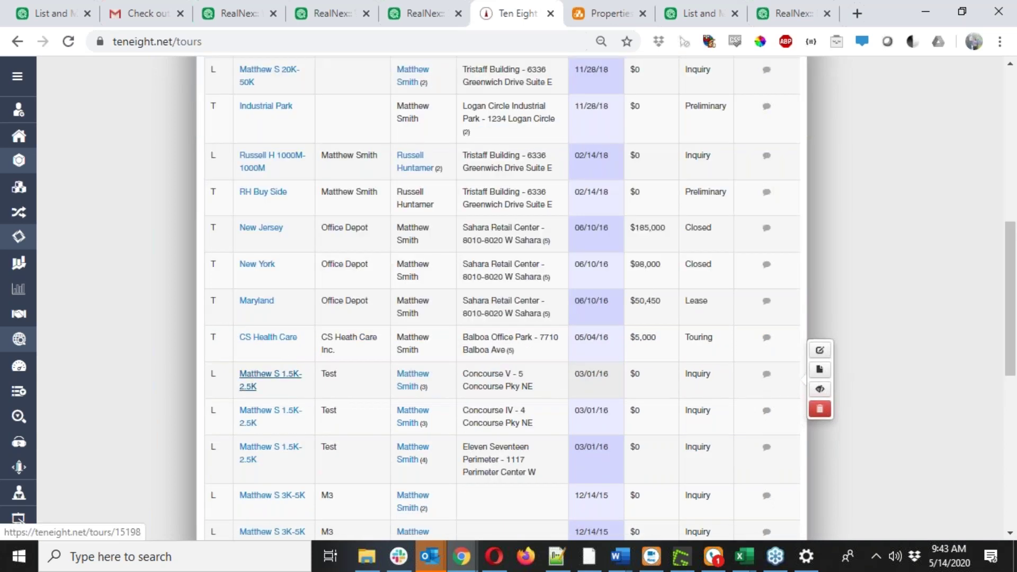
pyautogui.click(270, 374)
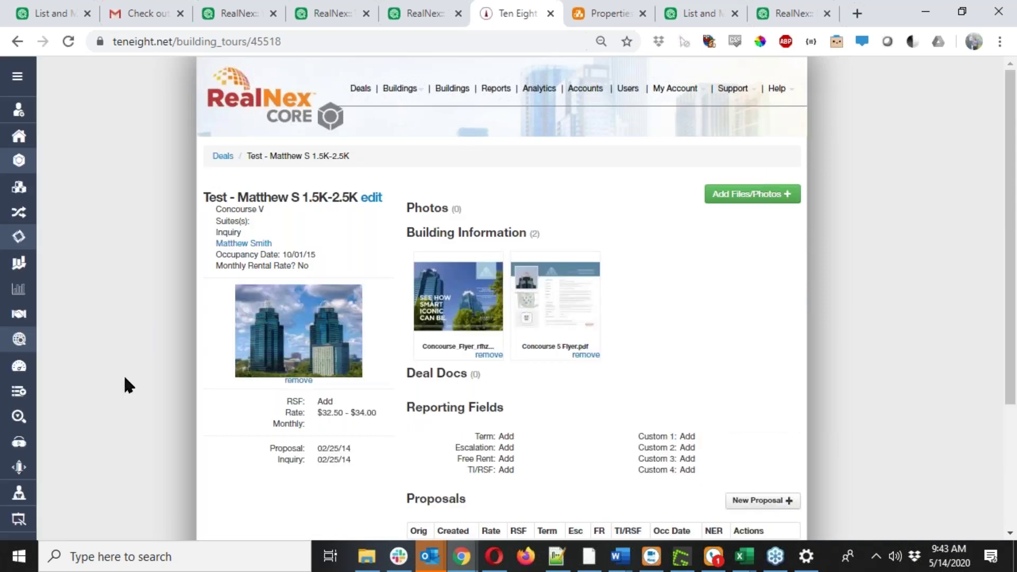
pyautogui.scroll(-2, 125, 377)
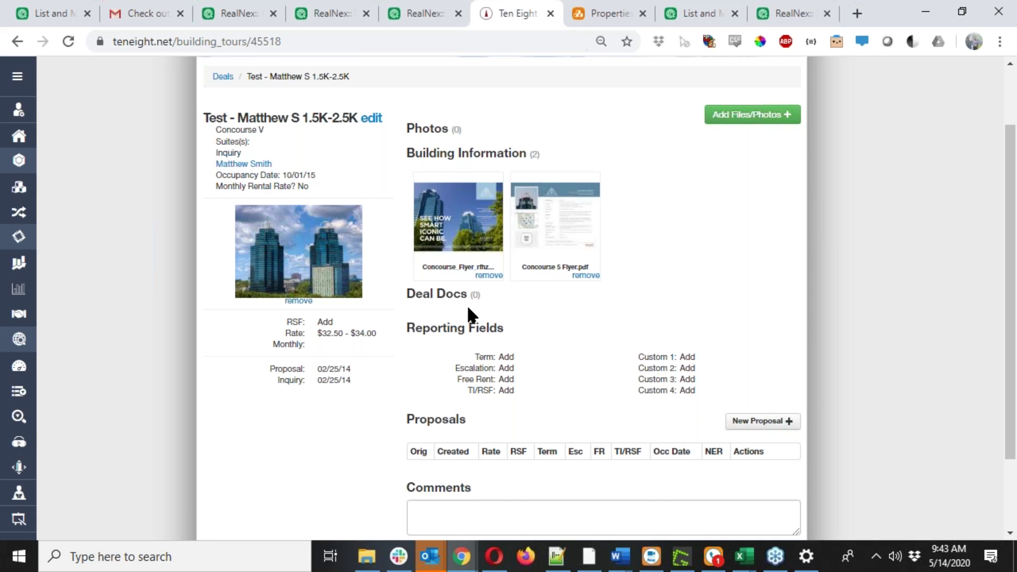
pyautogui.scroll(1, 468, 312)
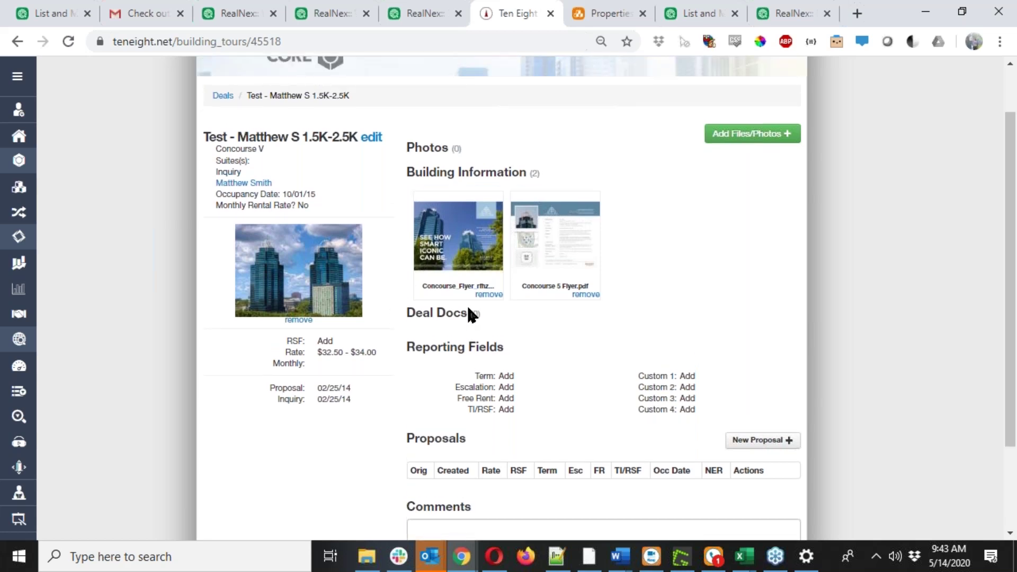
pyautogui.scroll(3, 471, 314)
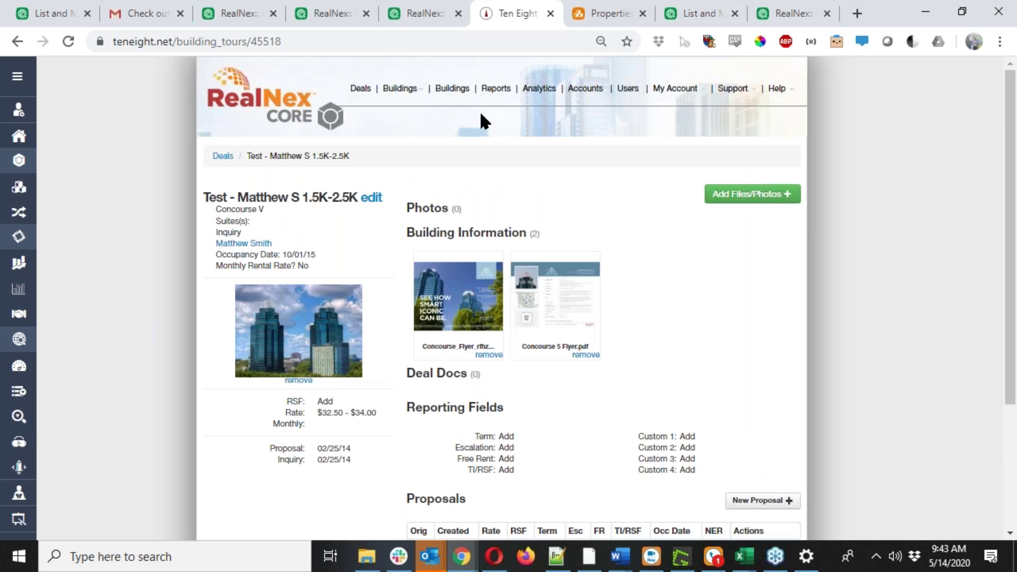
pyautogui.click(405, 89)
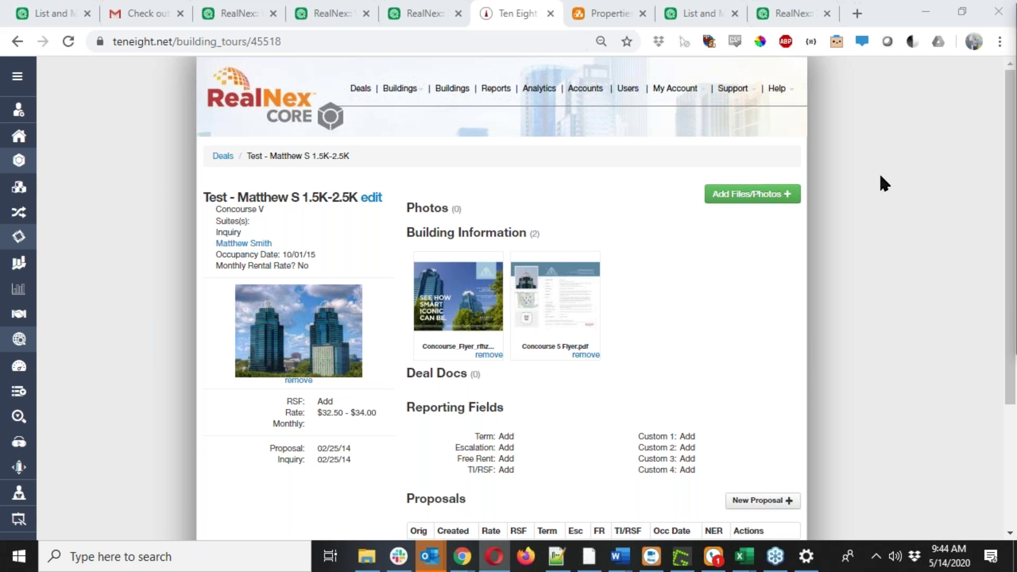
pyautogui.moveTo(876, 175); pyautogui.dragTo(286, 1)
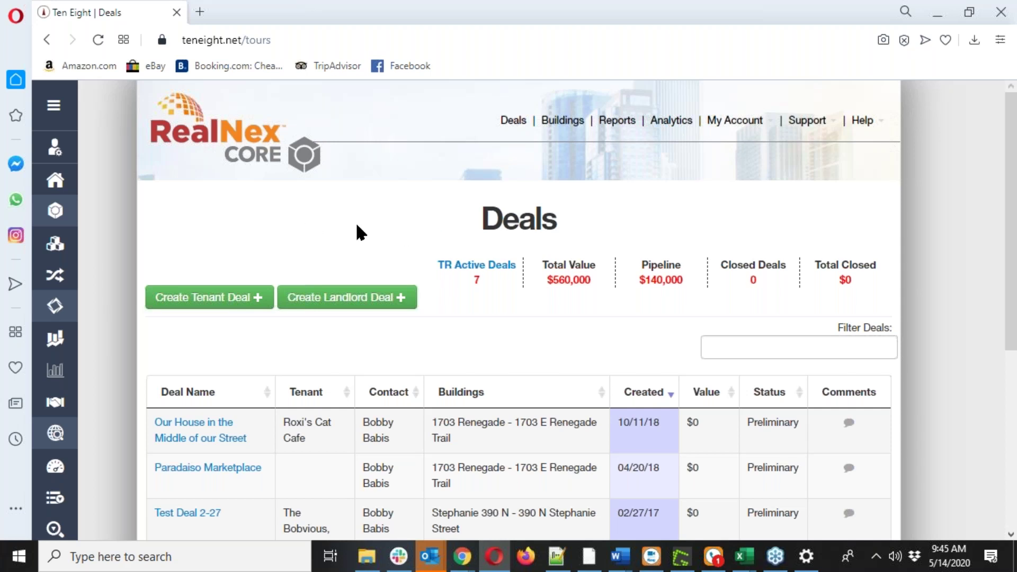
# Scroll through the seven preliminary deals down to Atlanta Regional Office at $560,000.
pyautogui.scroll(-1, 358, 228)
pyautogui.scroll(-2, 359, 232)
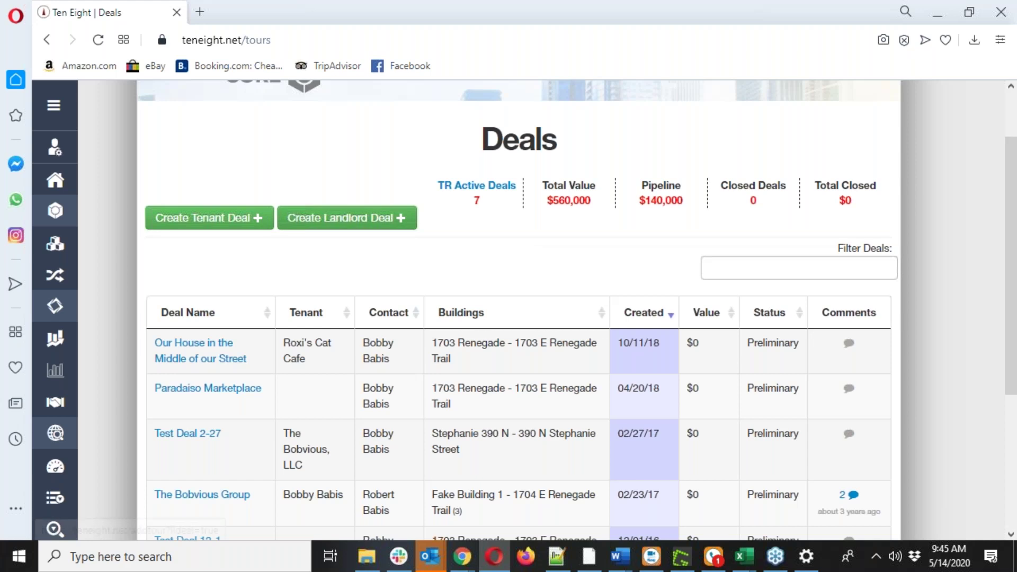
pyautogui.scroll(1, 414, 254)
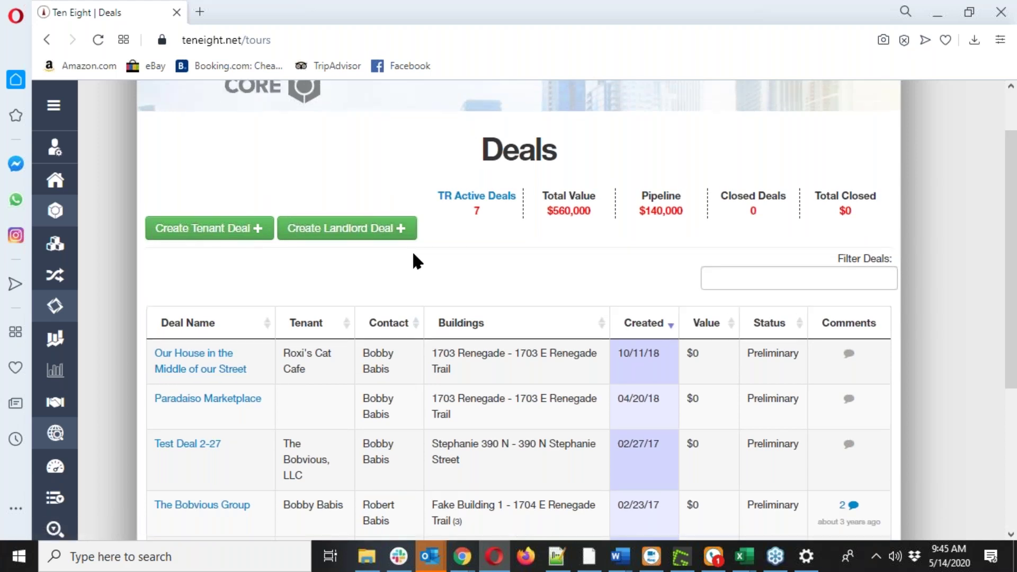
pyautogui.scroll(2, 411, 249)
pyautogui.scroll(-6, 392, 224)
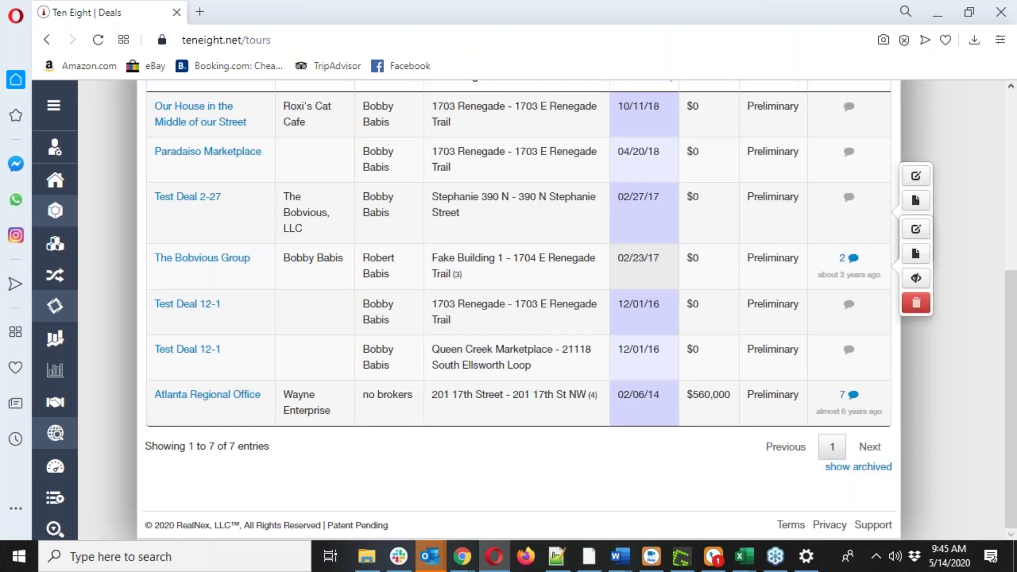
pyautogui.scroll(2, 519, 297)
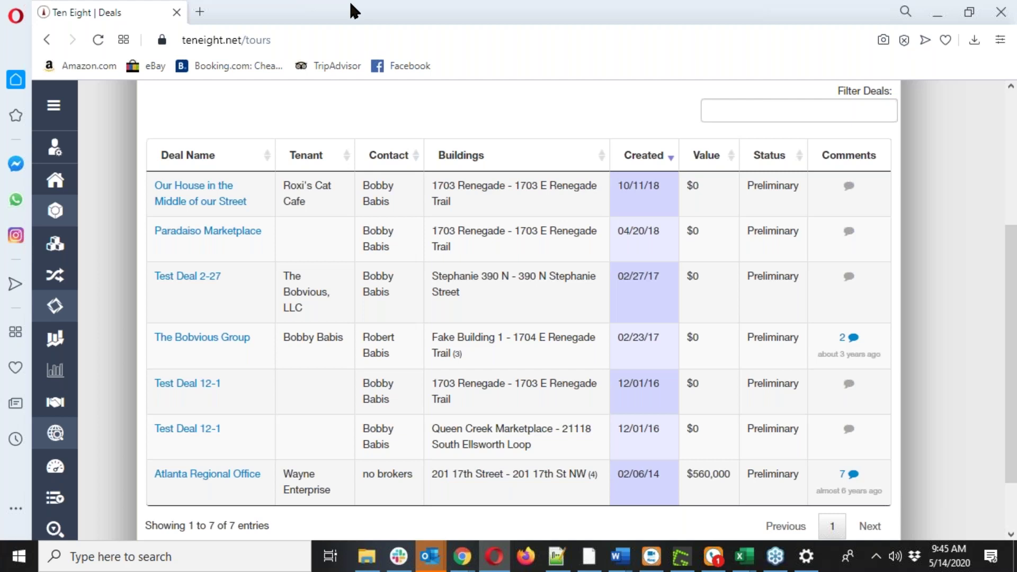
pyautogui.moveTo(692, 428)
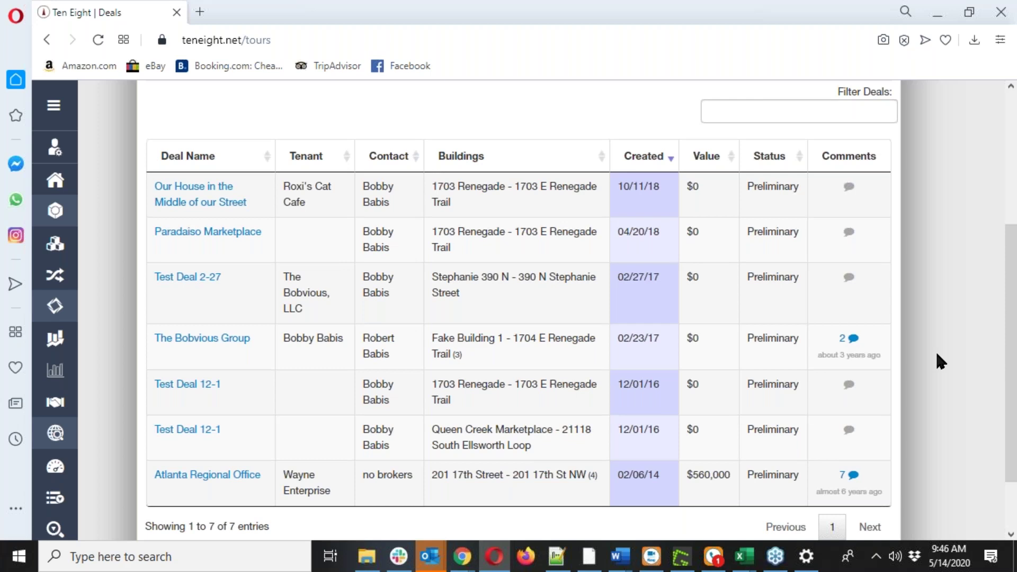
# Expand Transaction Manager in the sidebar, open the Landlord rep deals, then collapse the sidebar.
pyautogui.scroll(5, 937, 355)
pyautogui.click(49, 106)
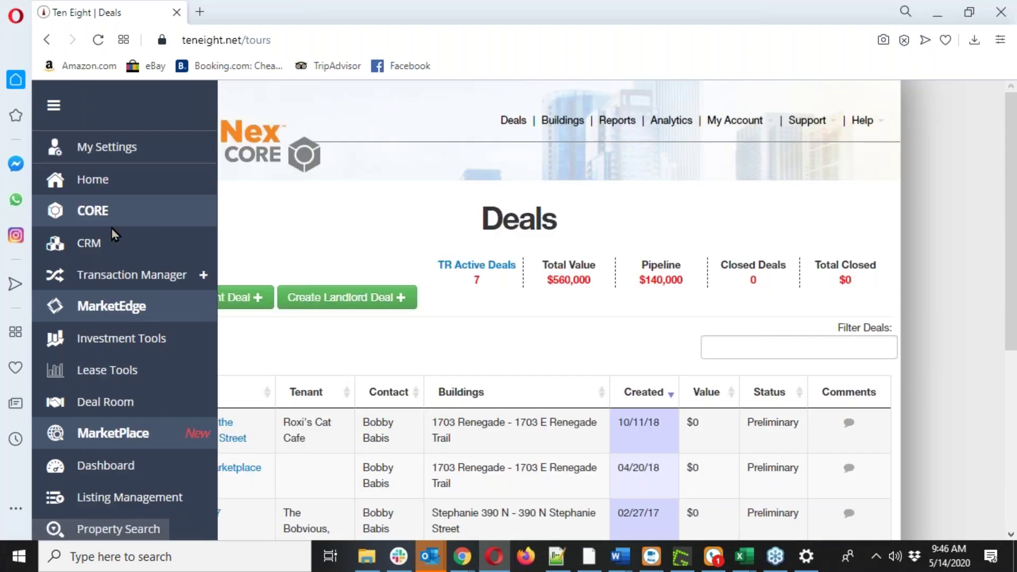
pyautogui.click(125, 272)
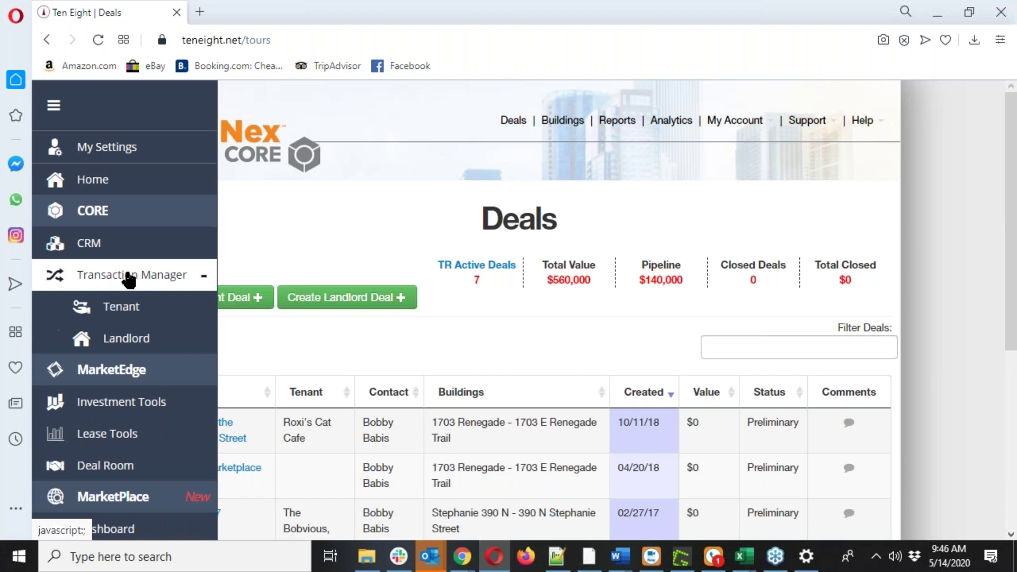
pyautogui.click(156, 338)
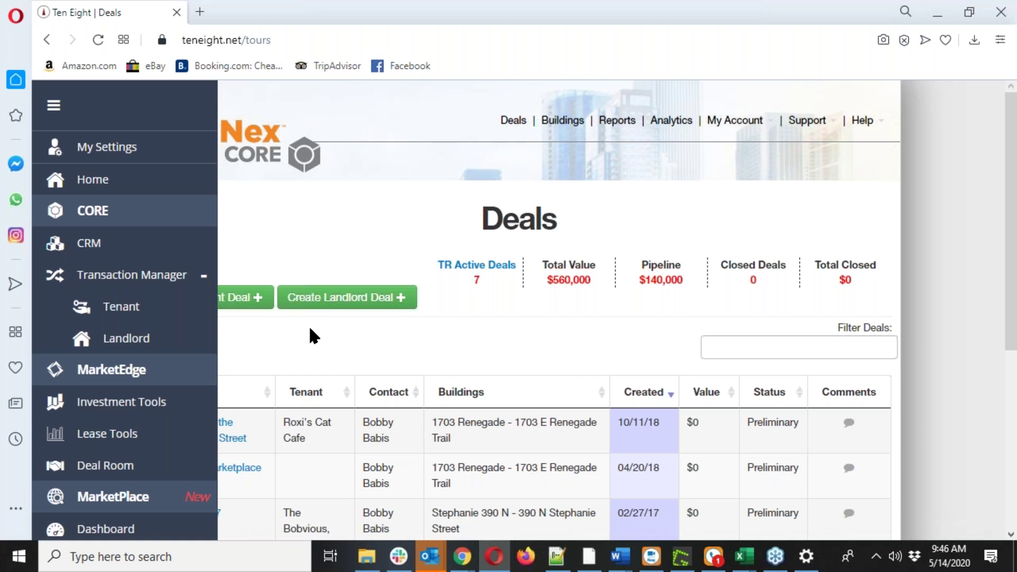
pyautogui.click(55, 107)
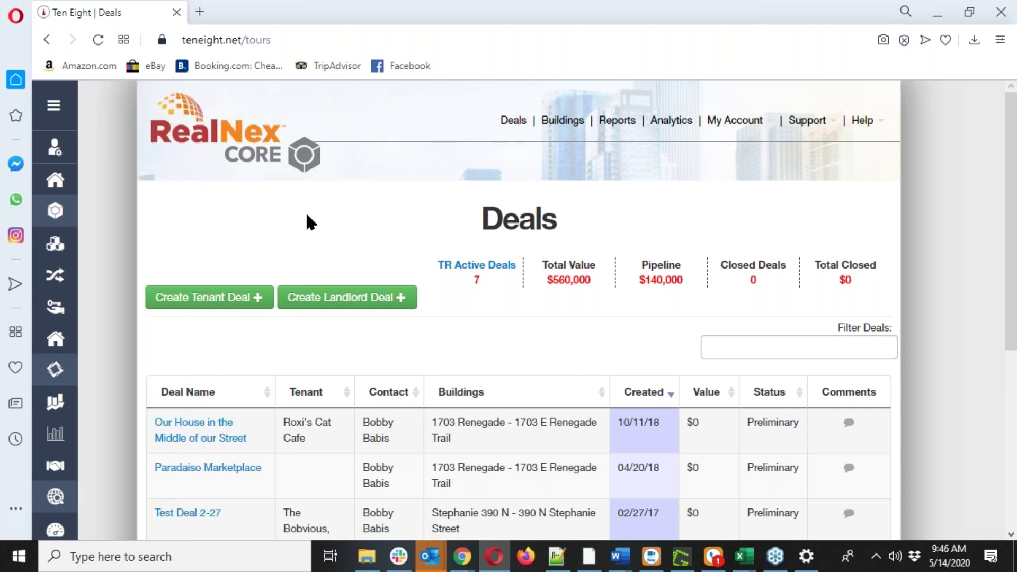
# Shrink the Deals window and switch the main browser to the MarketPlace company listings tab.
pyautogui.scroll(-3, 306, 222)
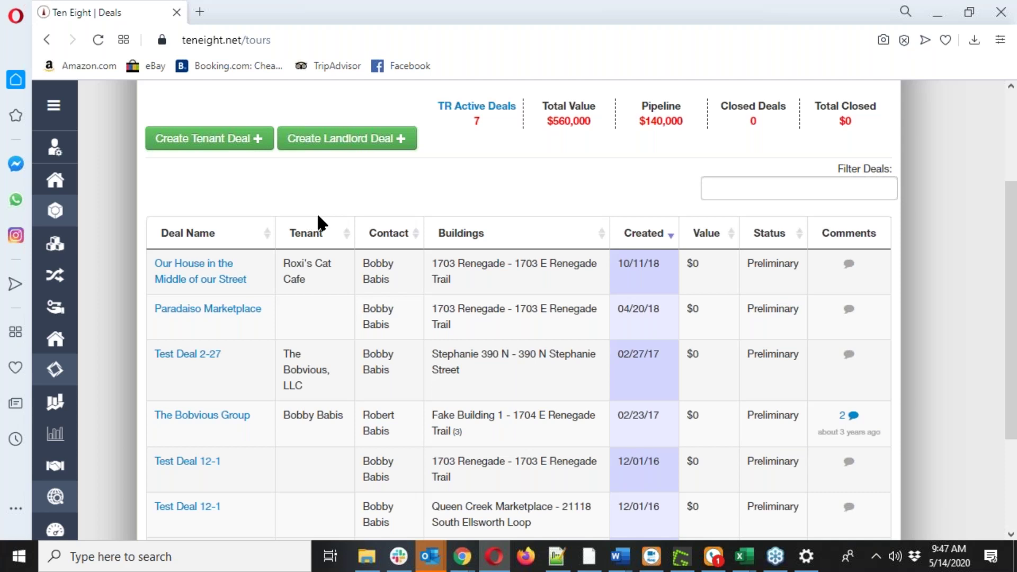
pyautogui.moveTo(390, 268)
pyautogui.moveTo(473, 1); pyautogui.dragTo(511, 124)
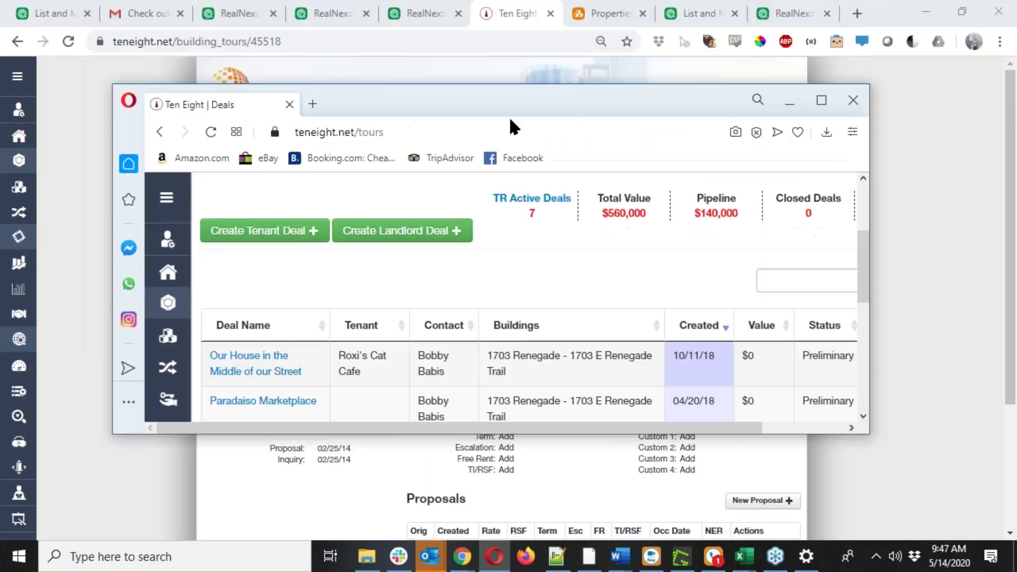
pyautogui.click(192, 1)
pyautogui.click(297, 16)
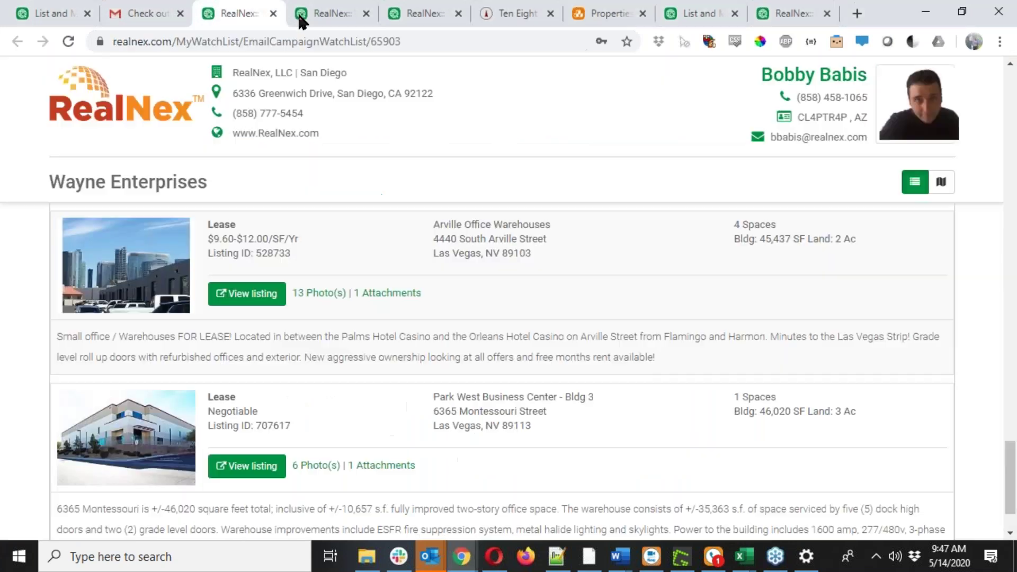
pyautogui.click(446, 11)
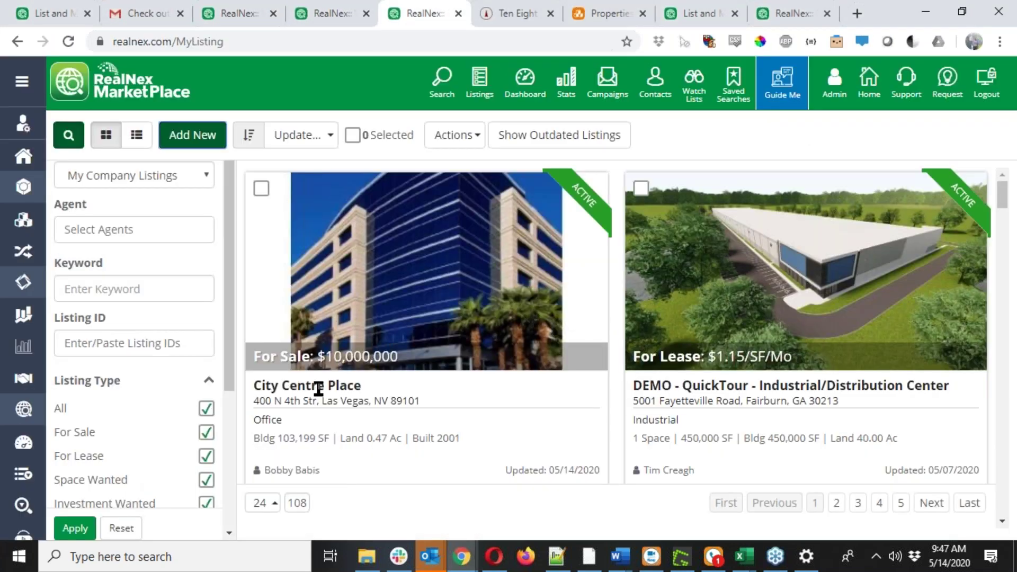
# Open the City Centre Place listing's edit form, then switch to the Properties tab.
pyautogui.click(369, 302)
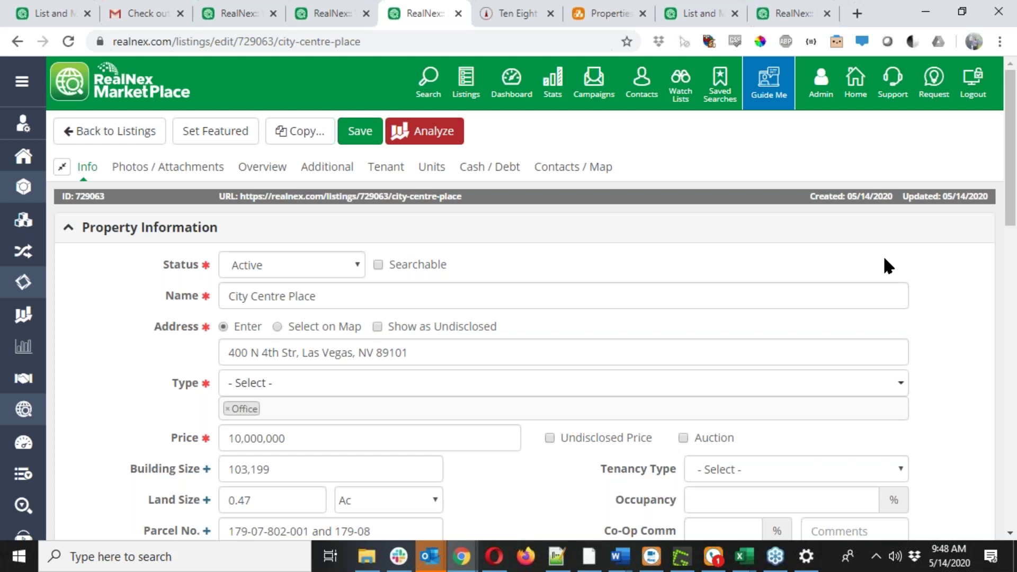
pyautogui.click(607, 10)
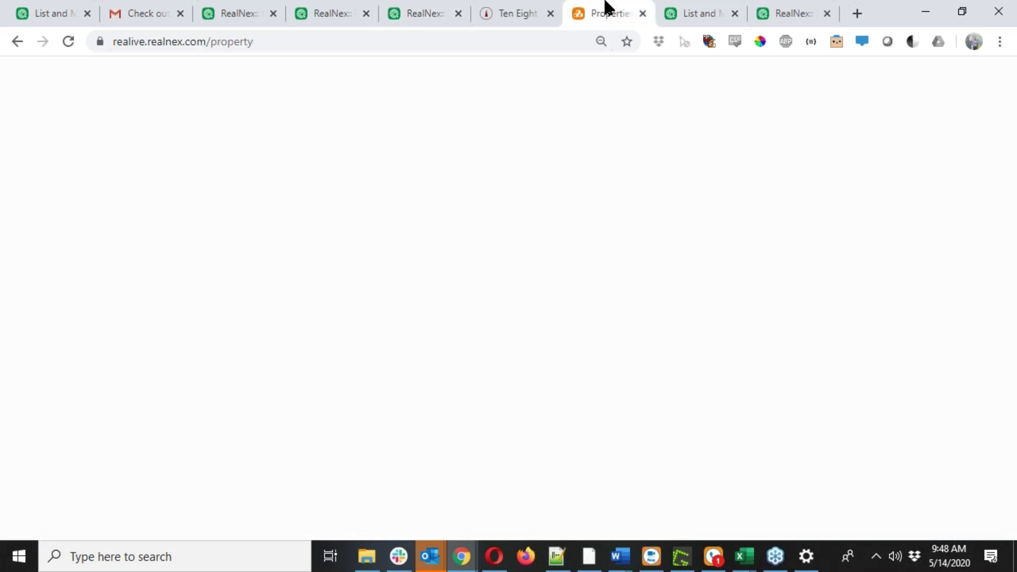
# Show Balboa Square's For Sale and For Lease listing choices.
pyautogui.click(737, 302)
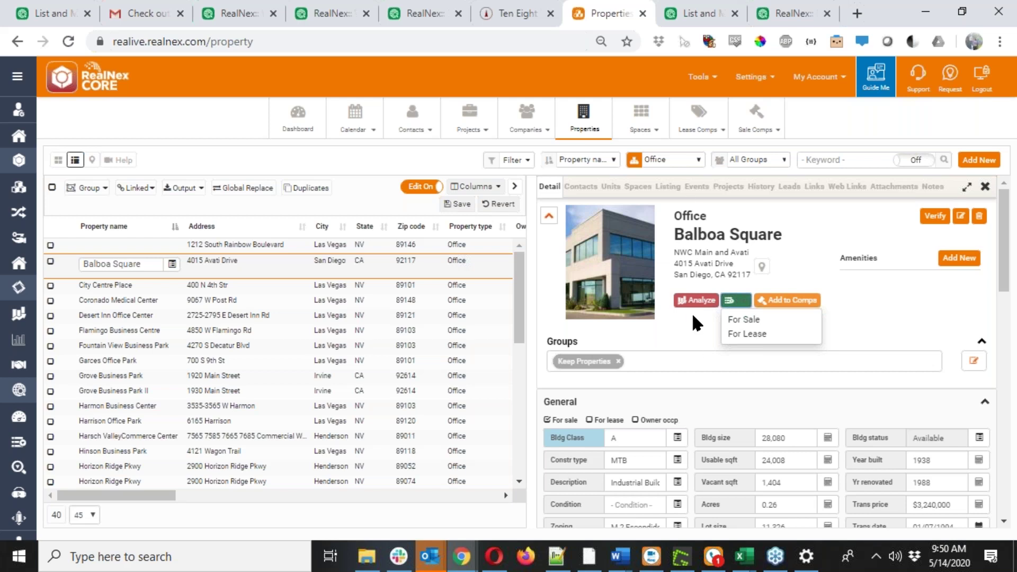
# Play the In-Line Editing video from Guide Me's New Featured Content, pause it, and close the help.
pyautogui.click(877, 84)
pyautogui.click(456, 212)
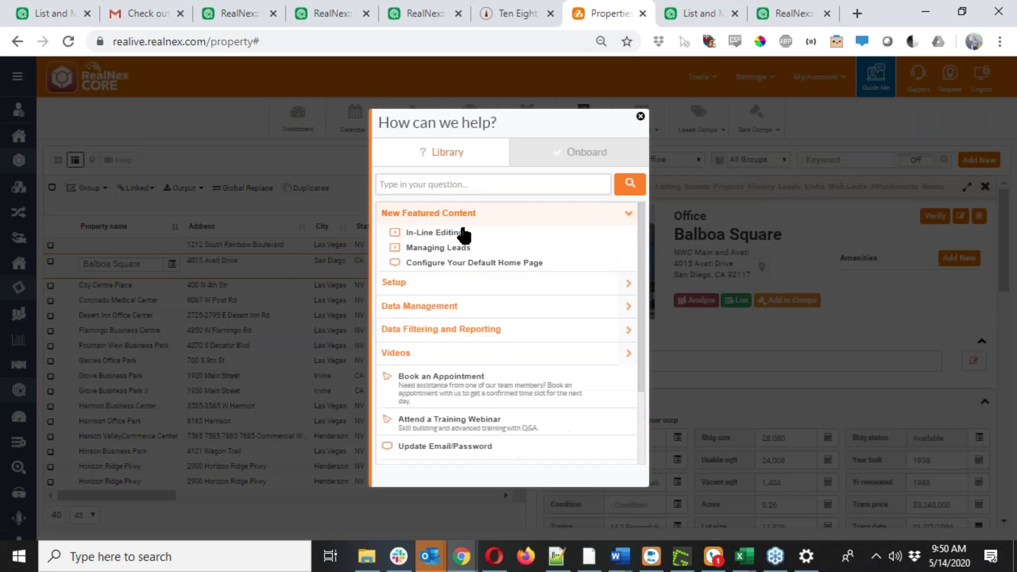
pyautogui.click(461, 233)
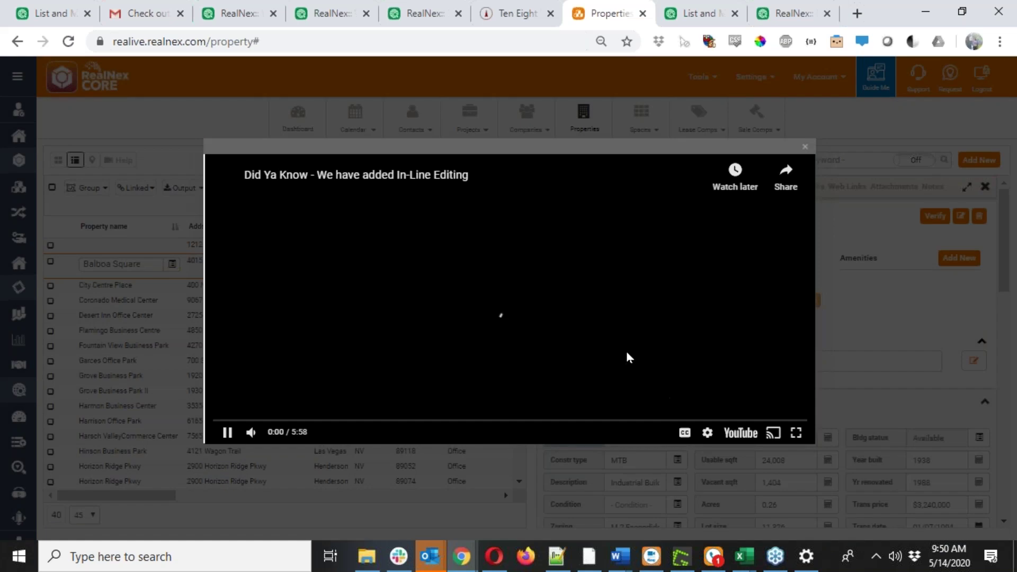
pyautogui.click(228, 433)
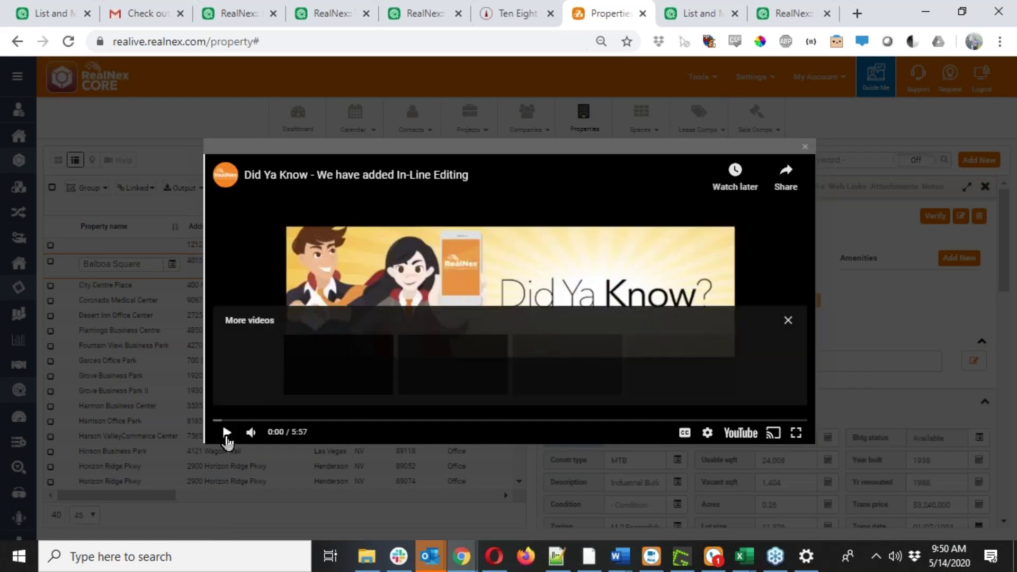
pyautogui.click(805, 146)
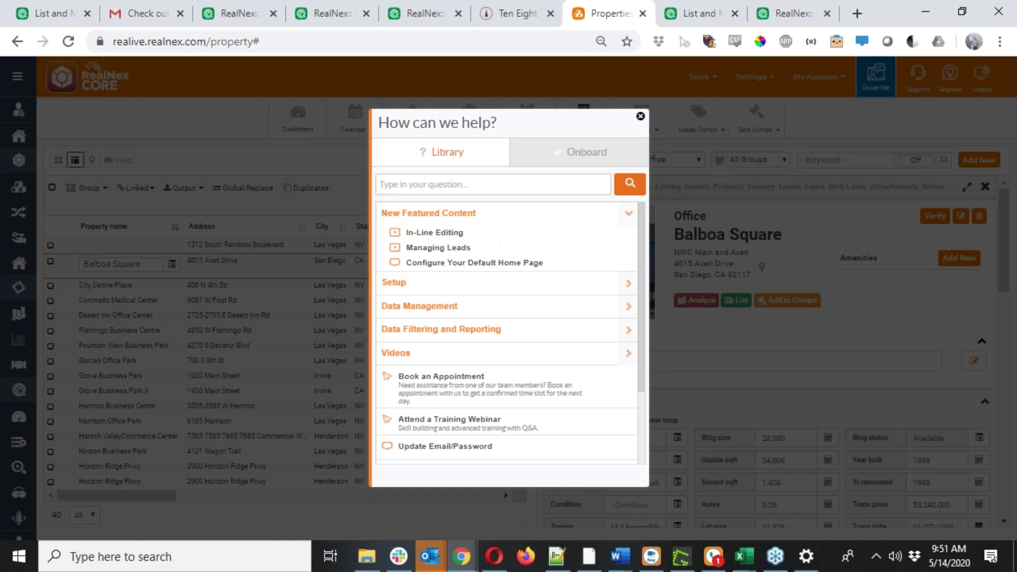
pyautogui.click(640, 116)
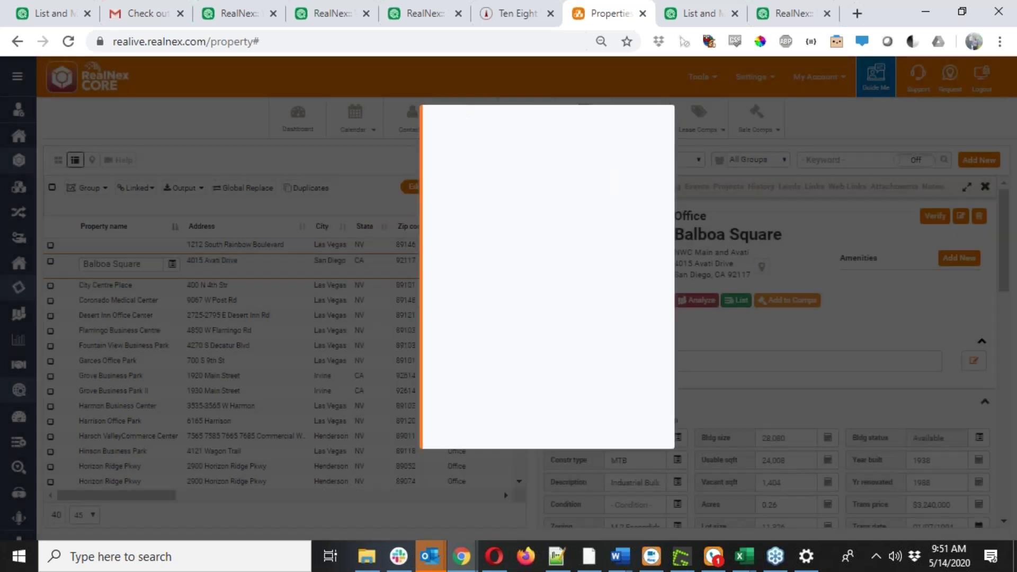